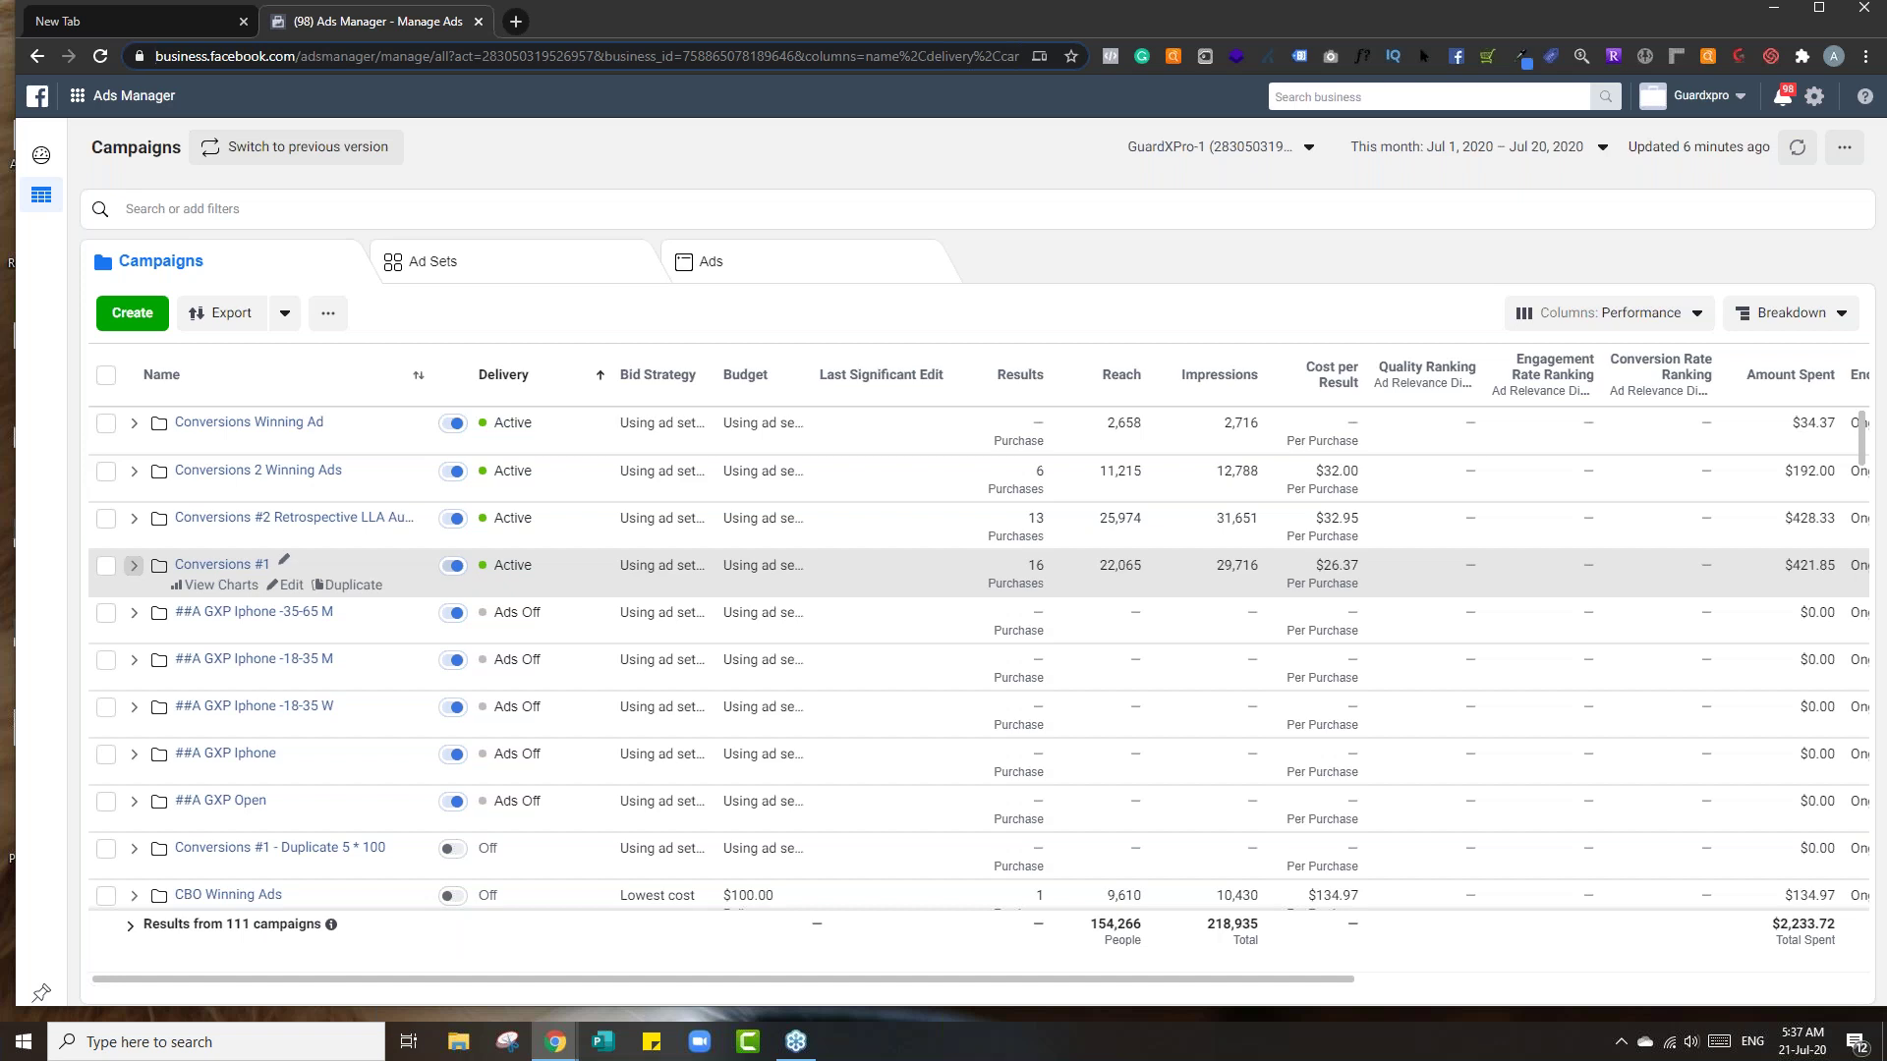
- Set the reporting date range to Last 7 days (Jul 13 – Jul 19, 2020)
click(1548, 152)
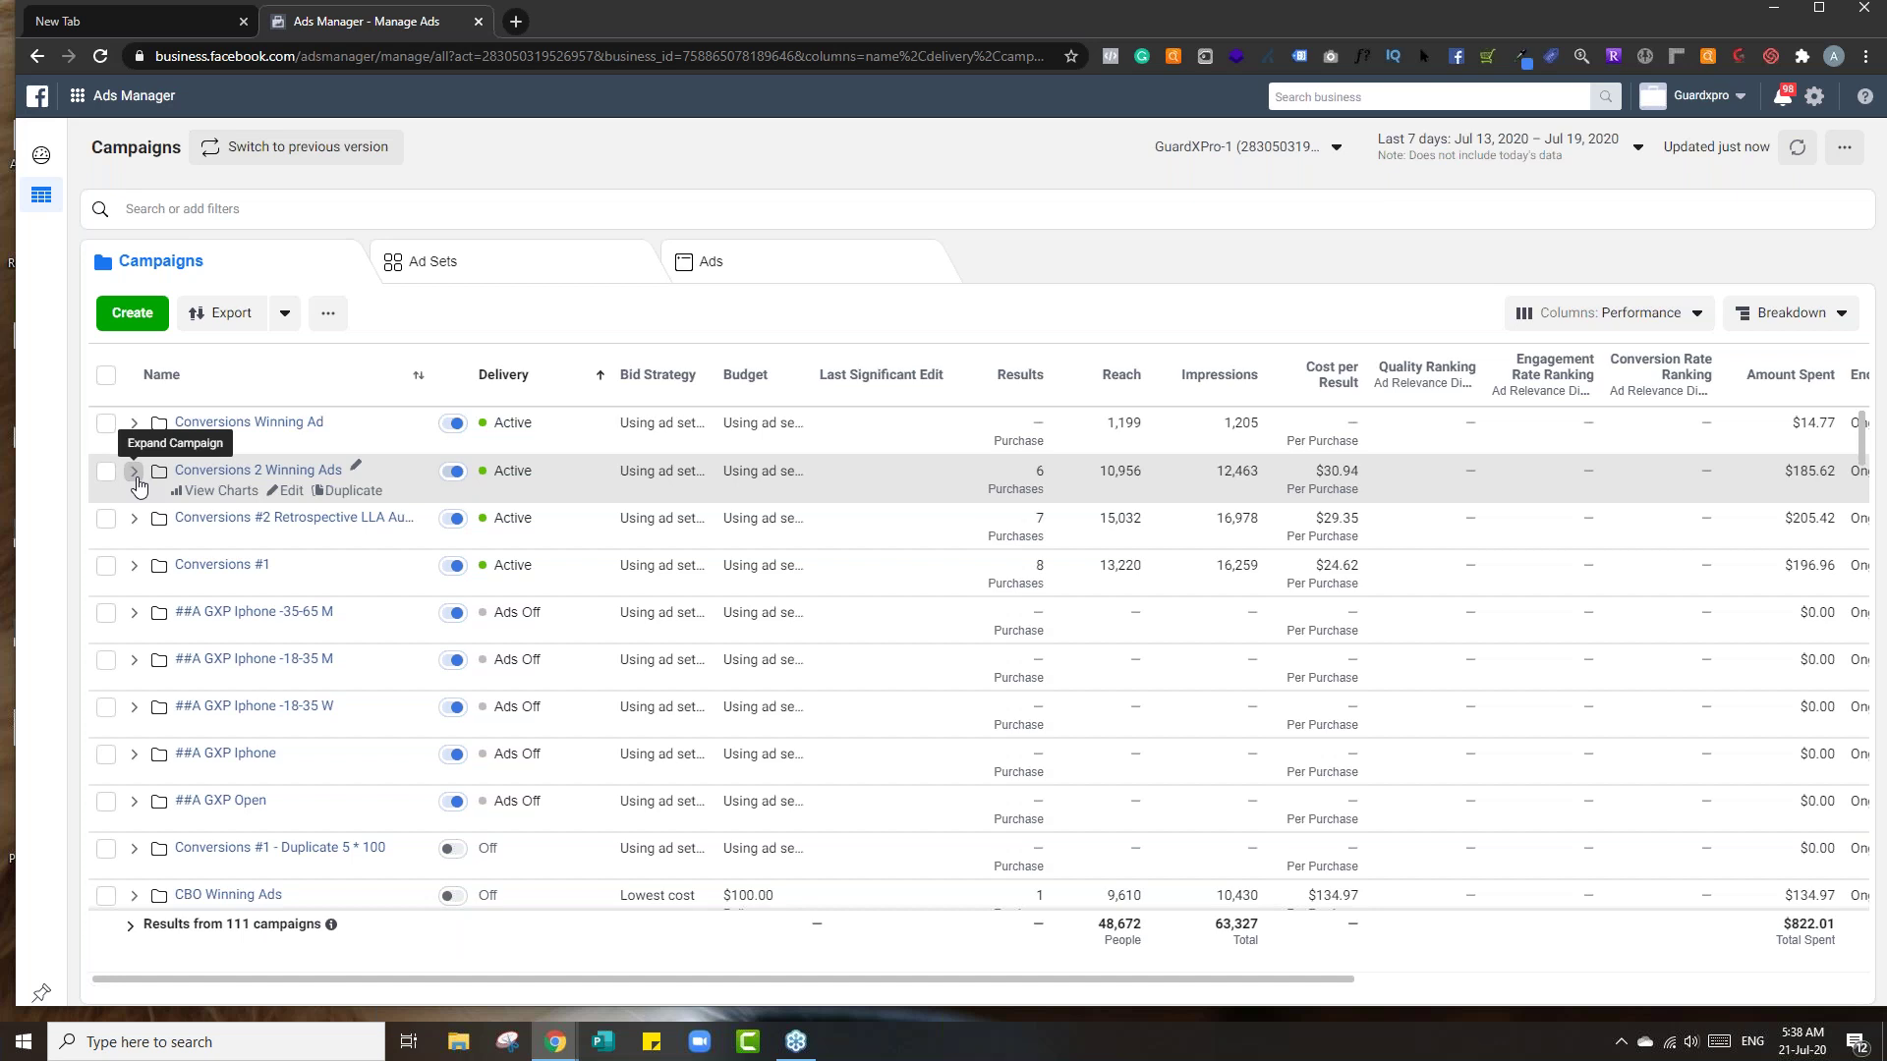
click(135, 472)
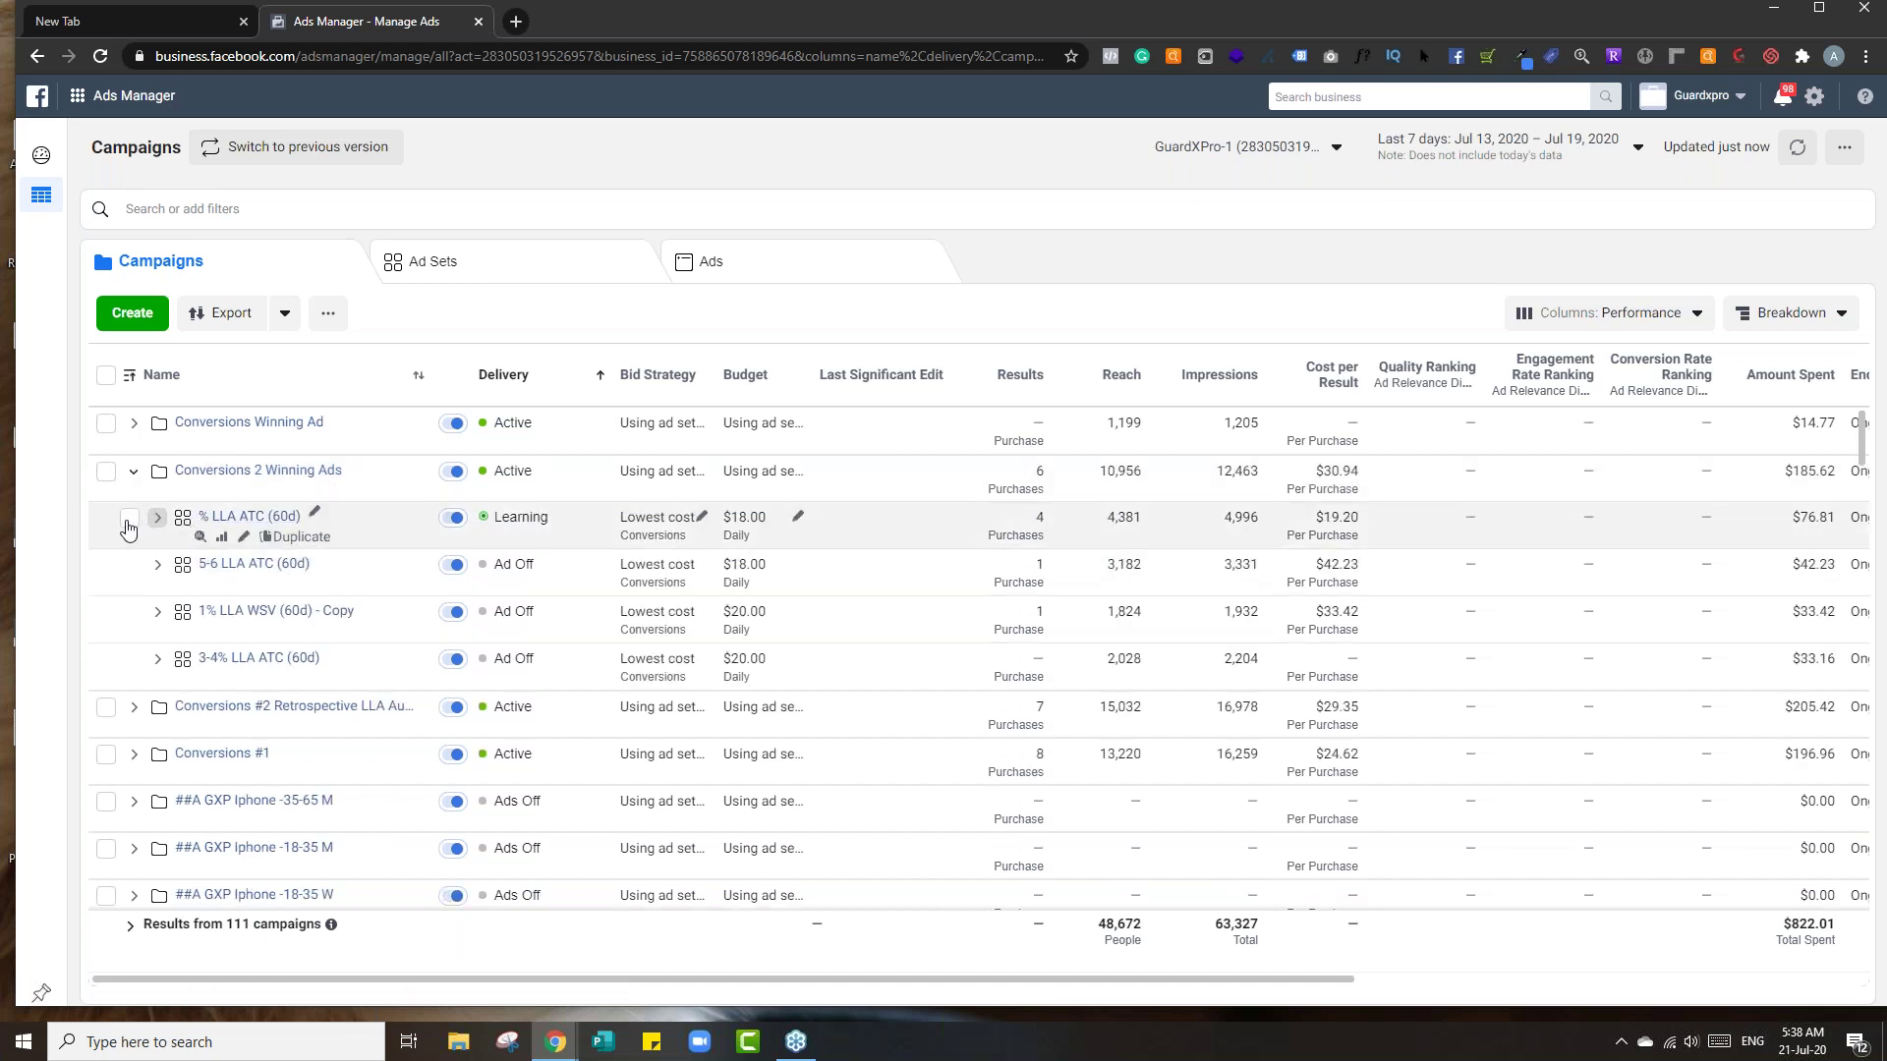
click(128, 520)
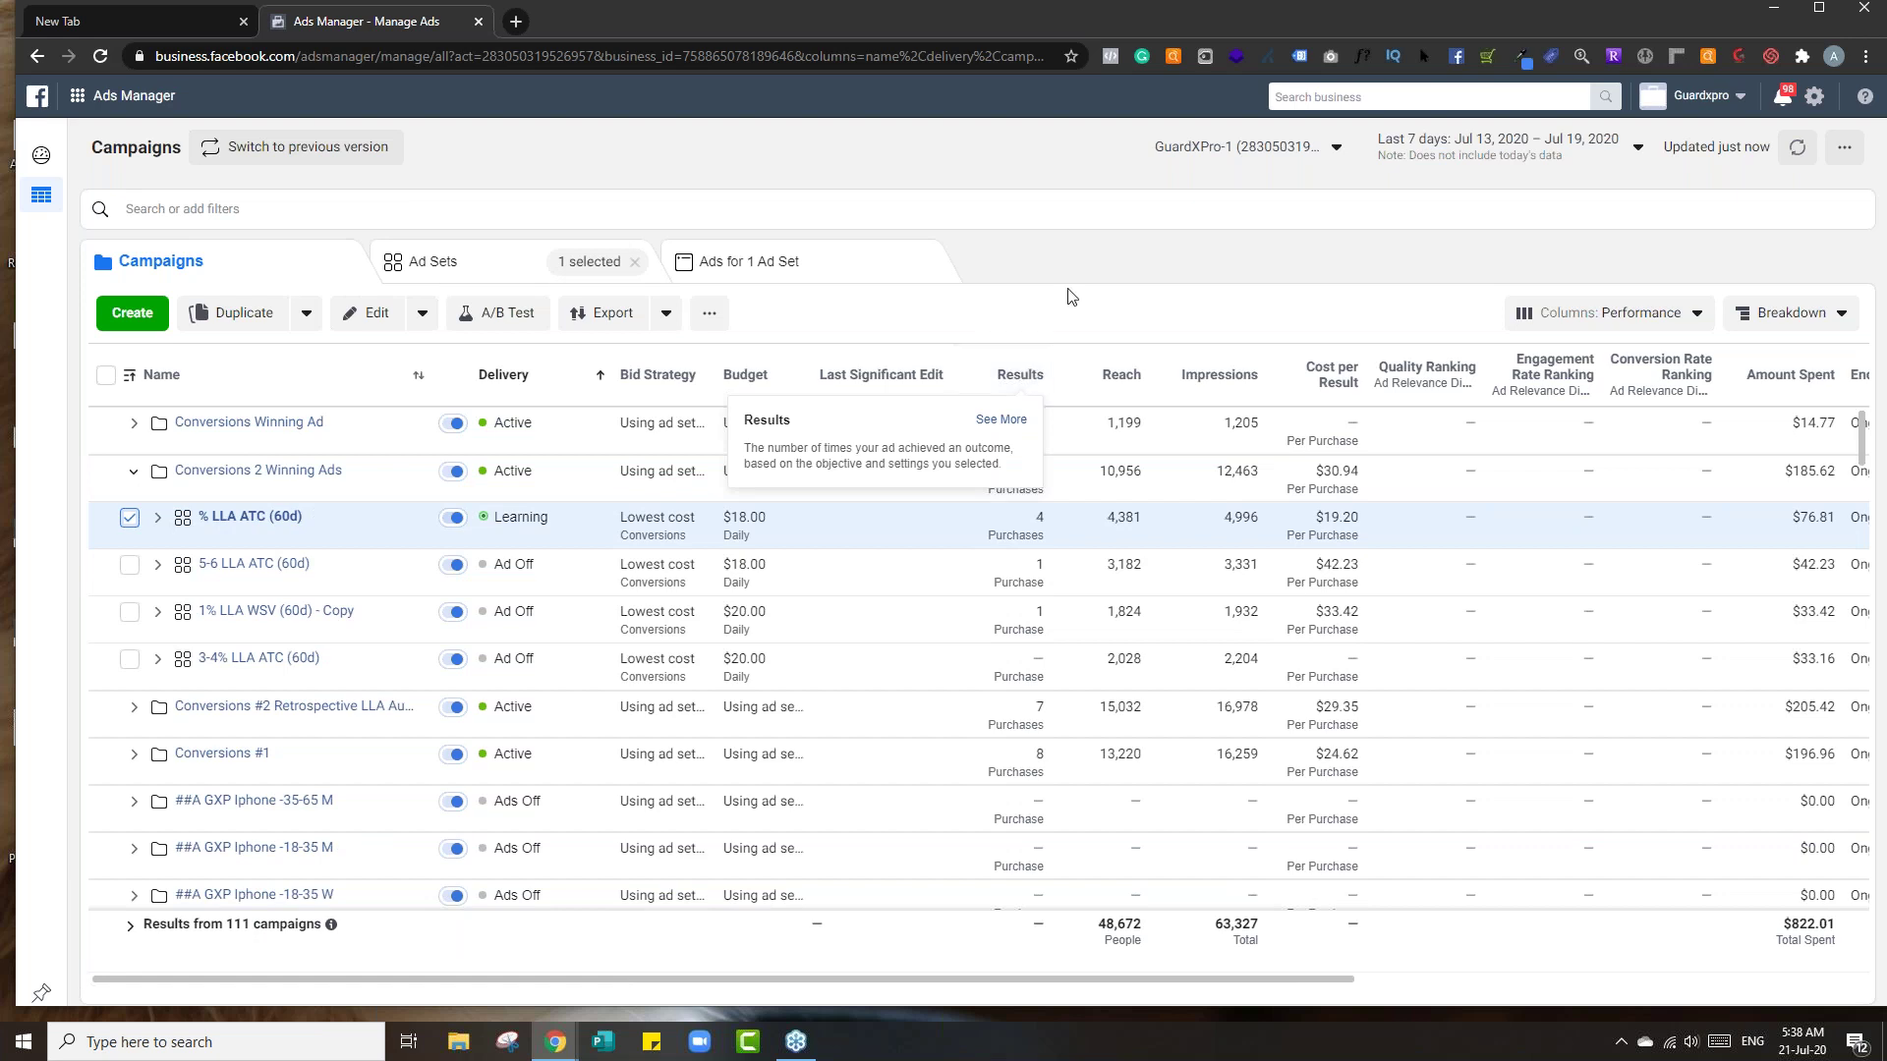
click(847, 264)
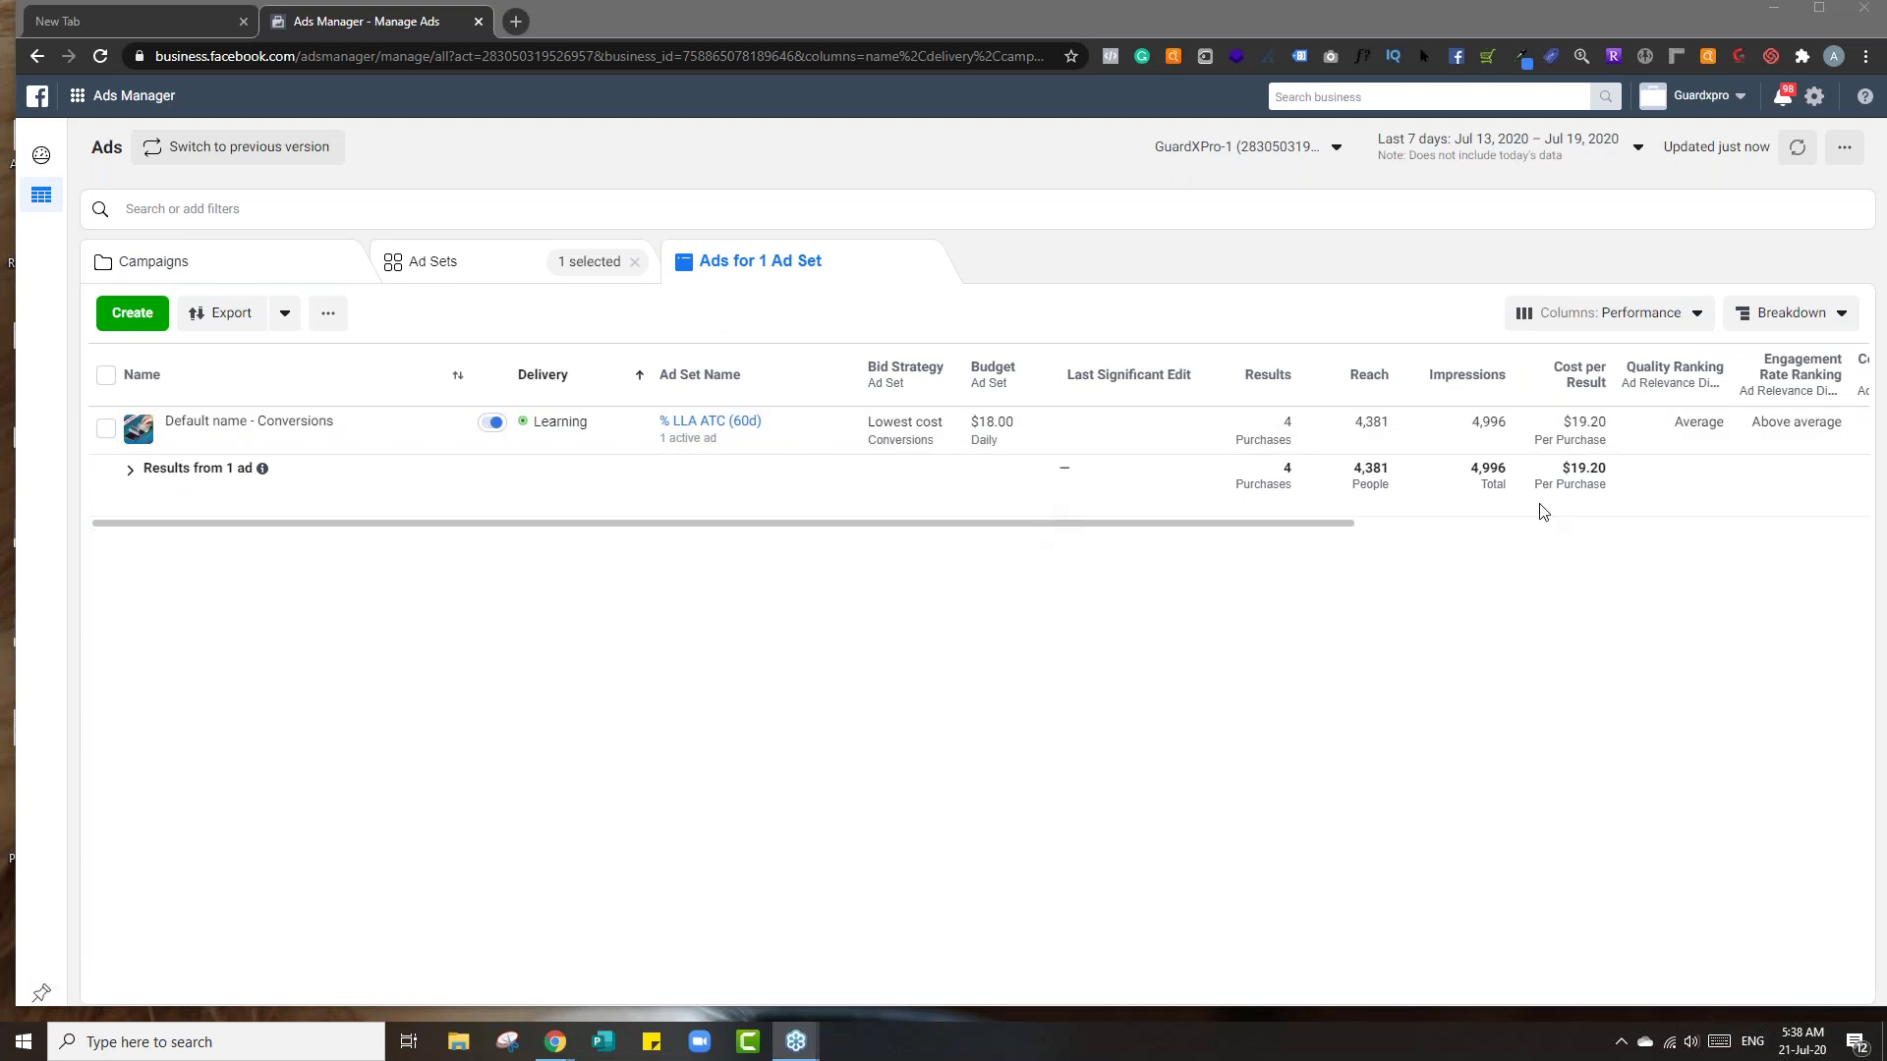
click(499, 275)
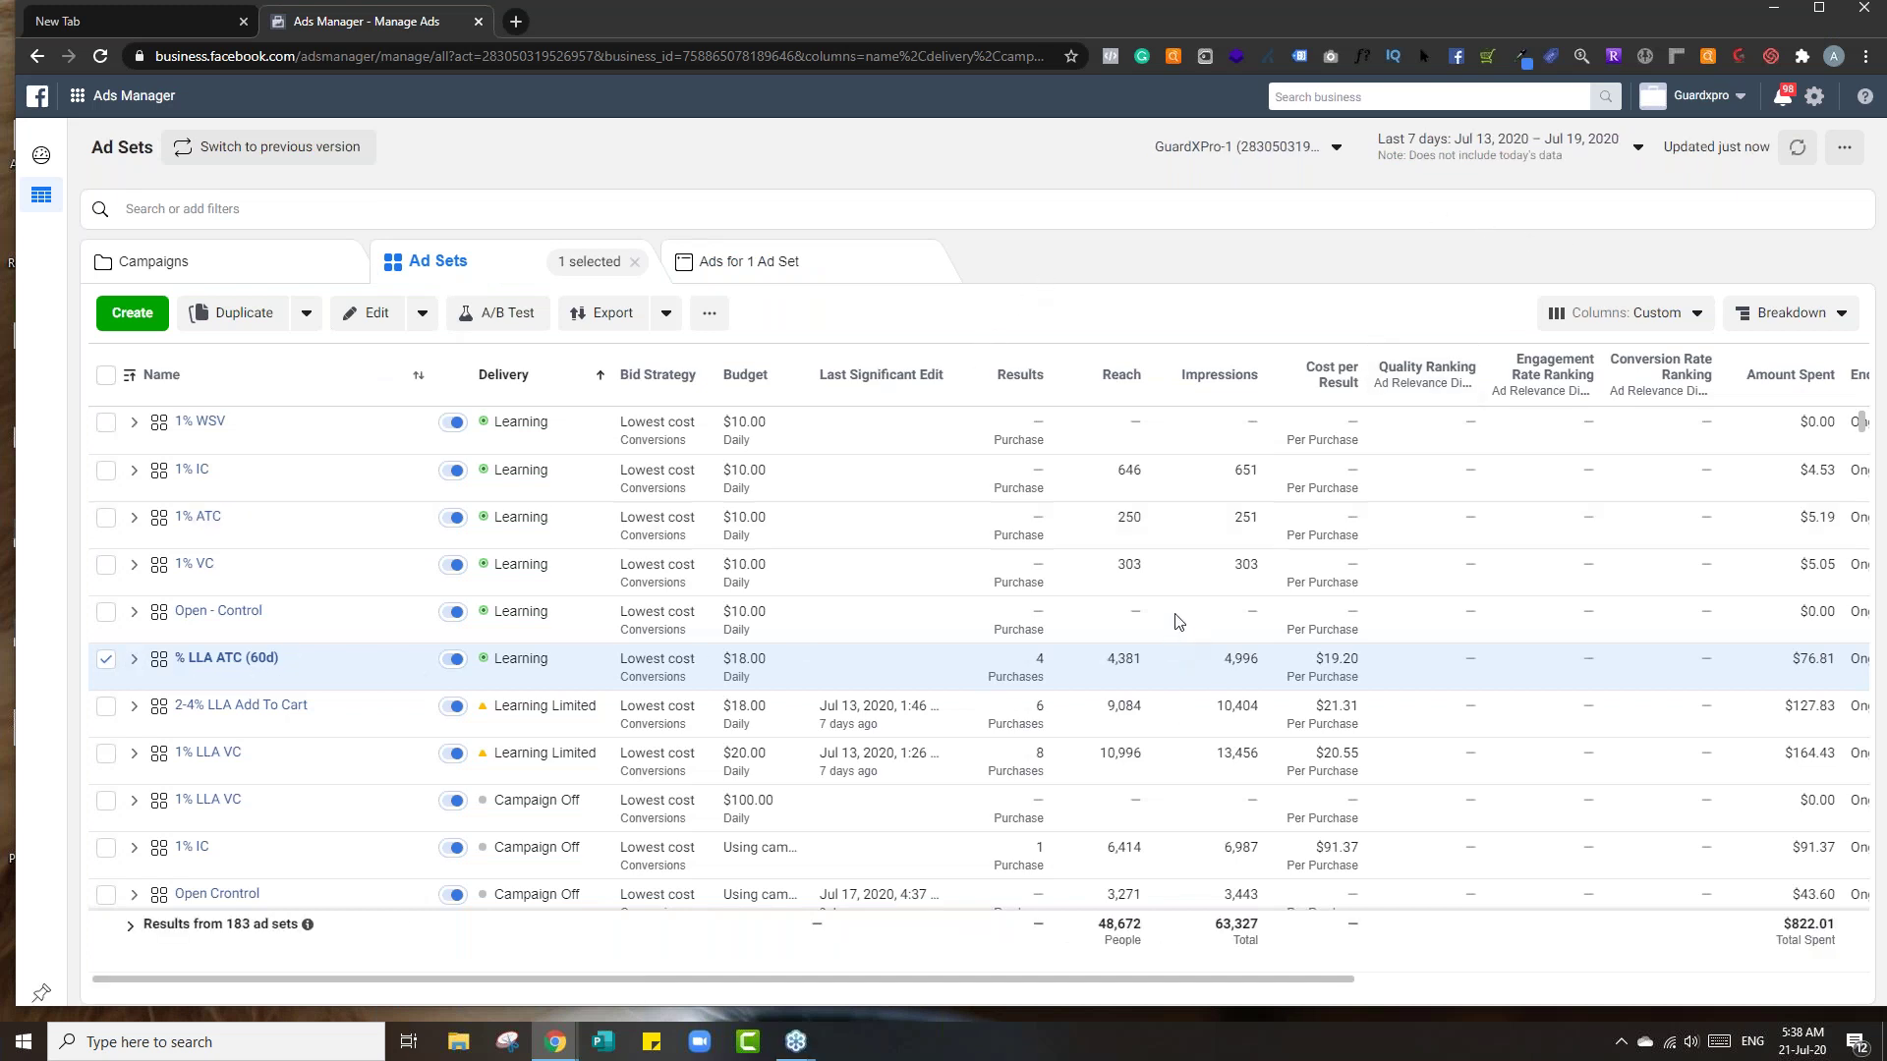
click(359, 267)
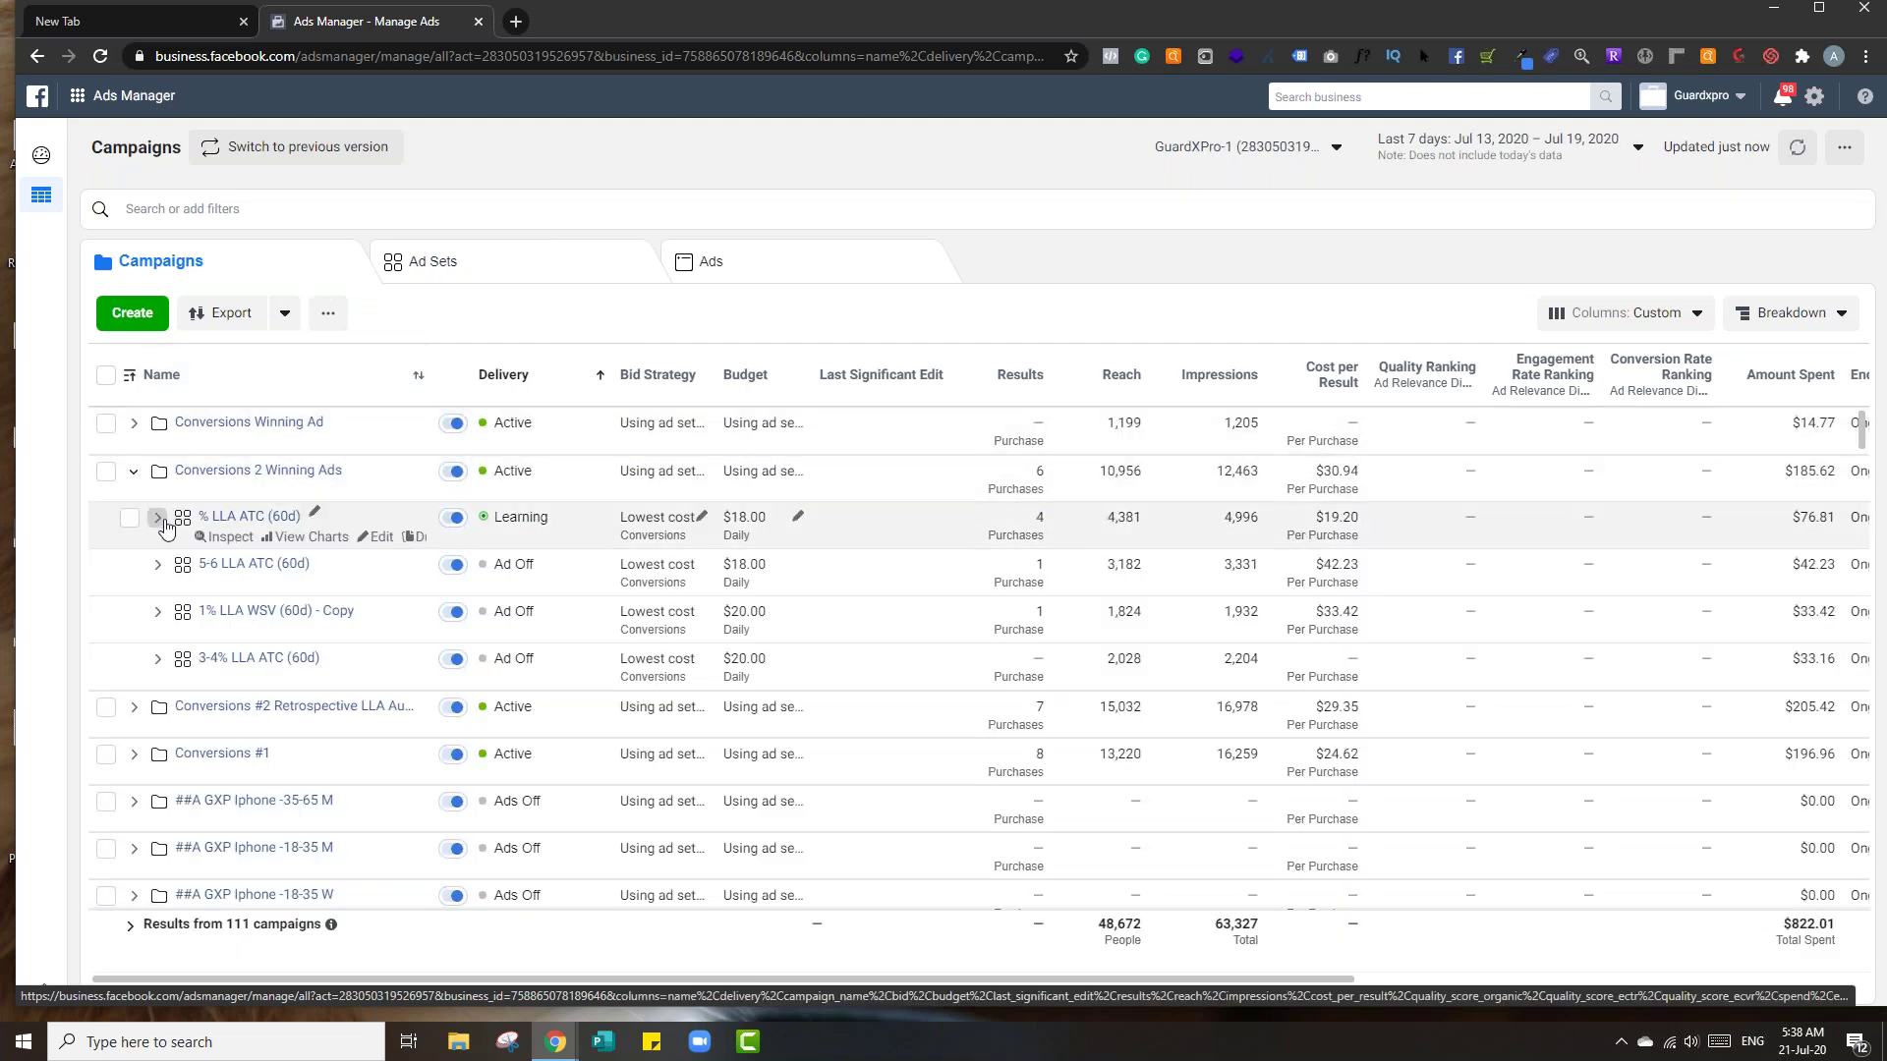
- Collapse % LLA ATC (60d) and Conversions 2 Winning Ads, then expand the Retrospective campaign
click(158, 519)
click(157, 520)
click(133, 473)
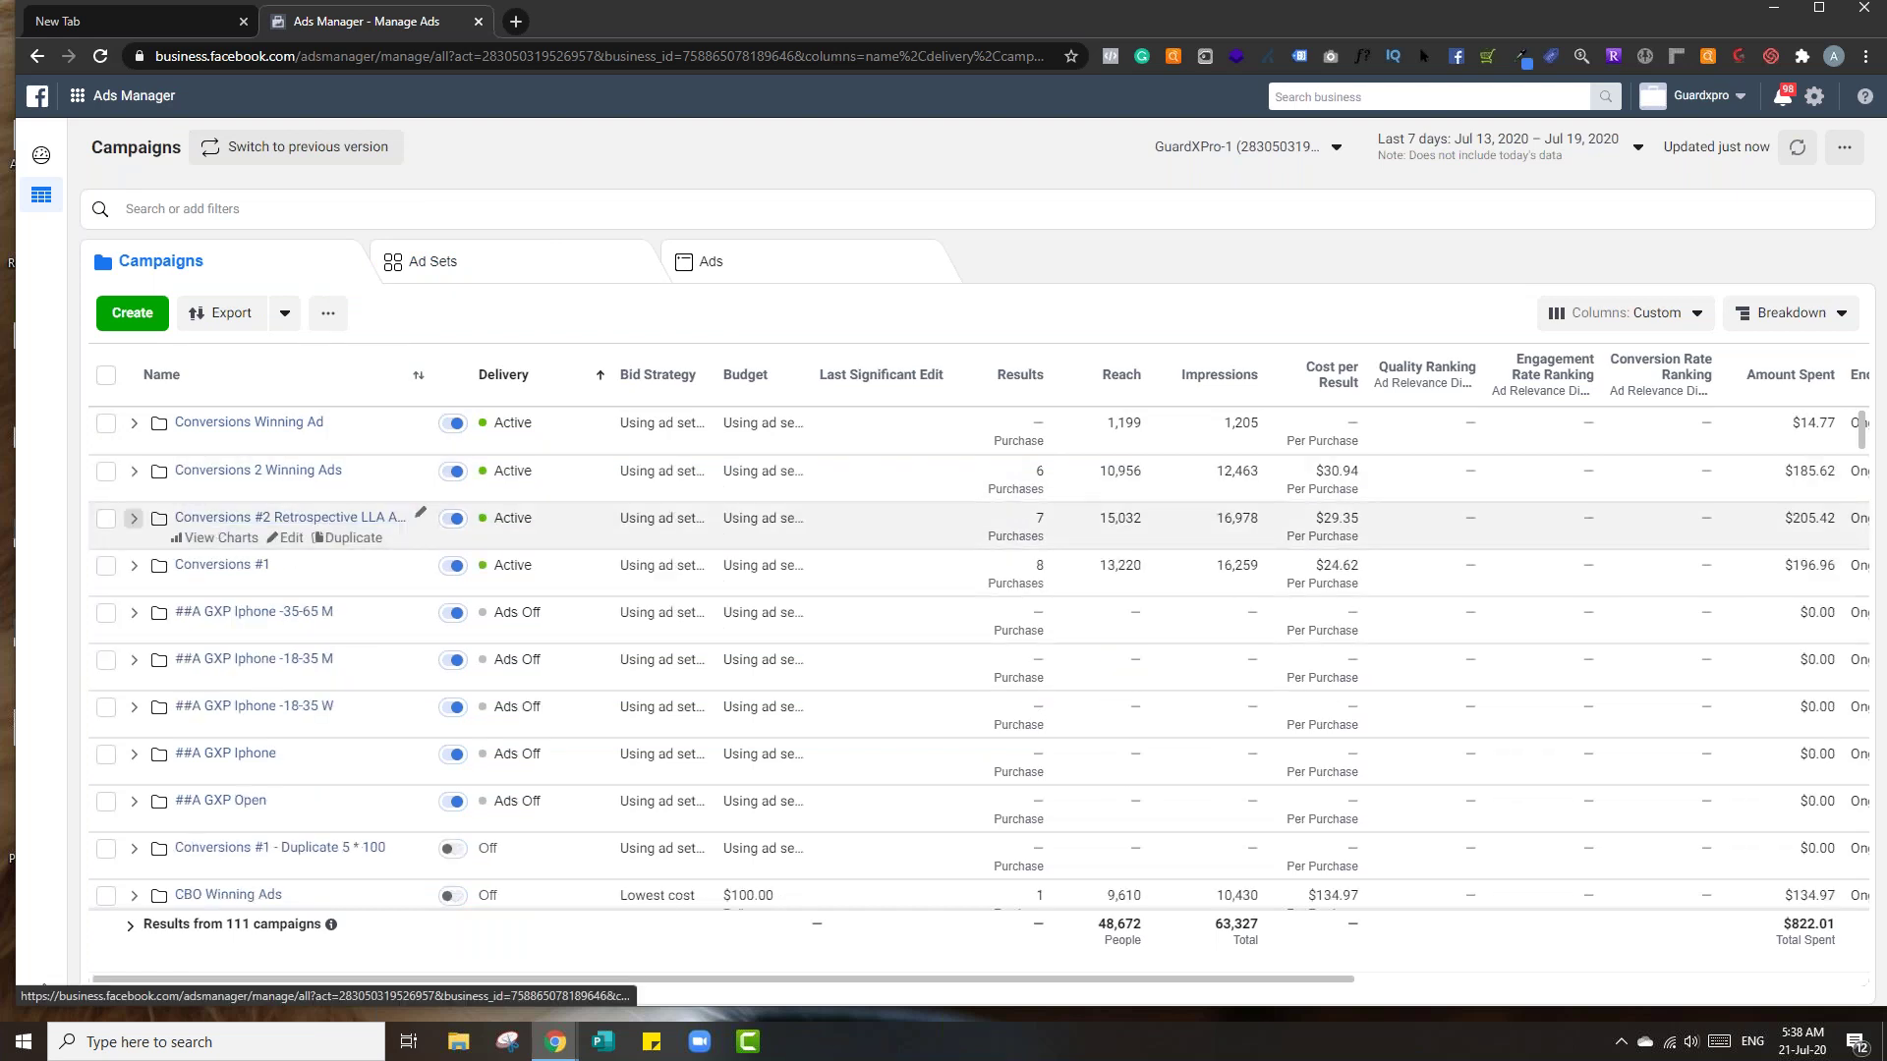
click(133, 518)
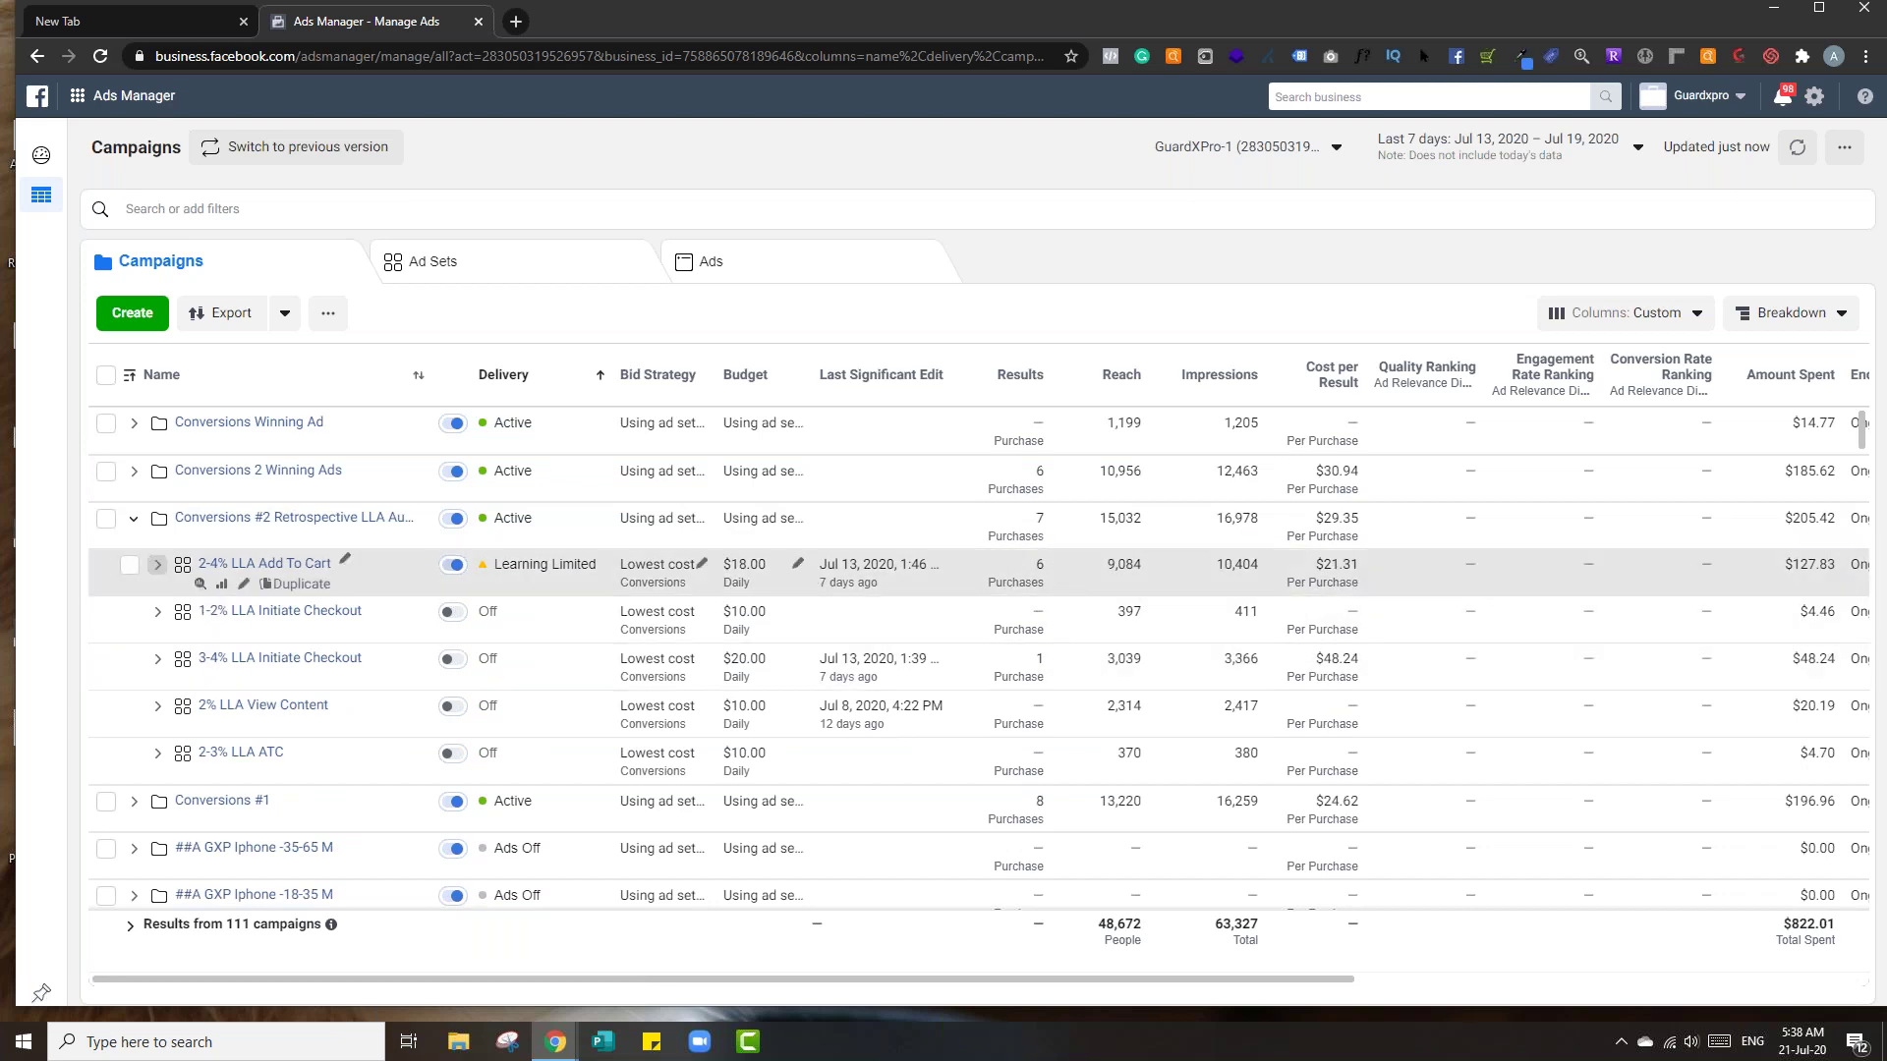
- Select and browse the 2-4% LLA Add To Cart ads, then collapse the Retrospective campaign
click(129, 565)
click(156, 567)
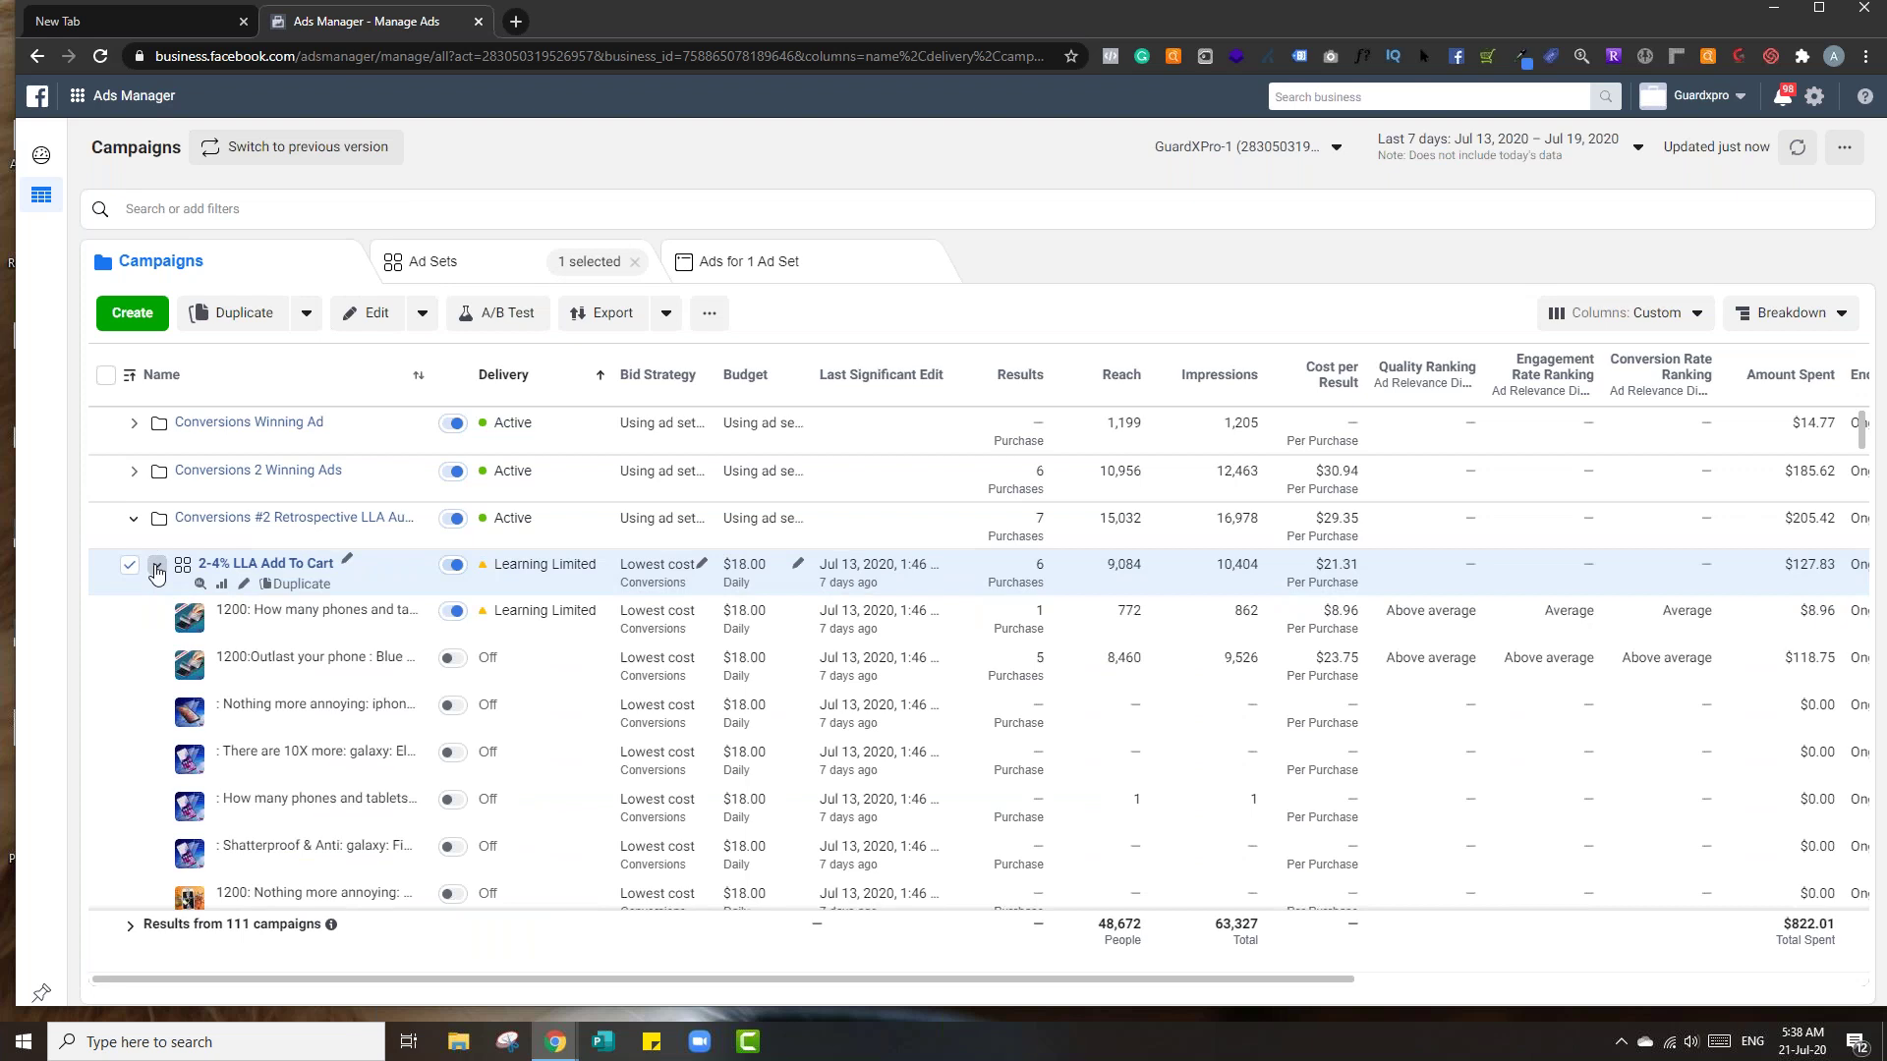
click(156, 567)
click(134, 518)
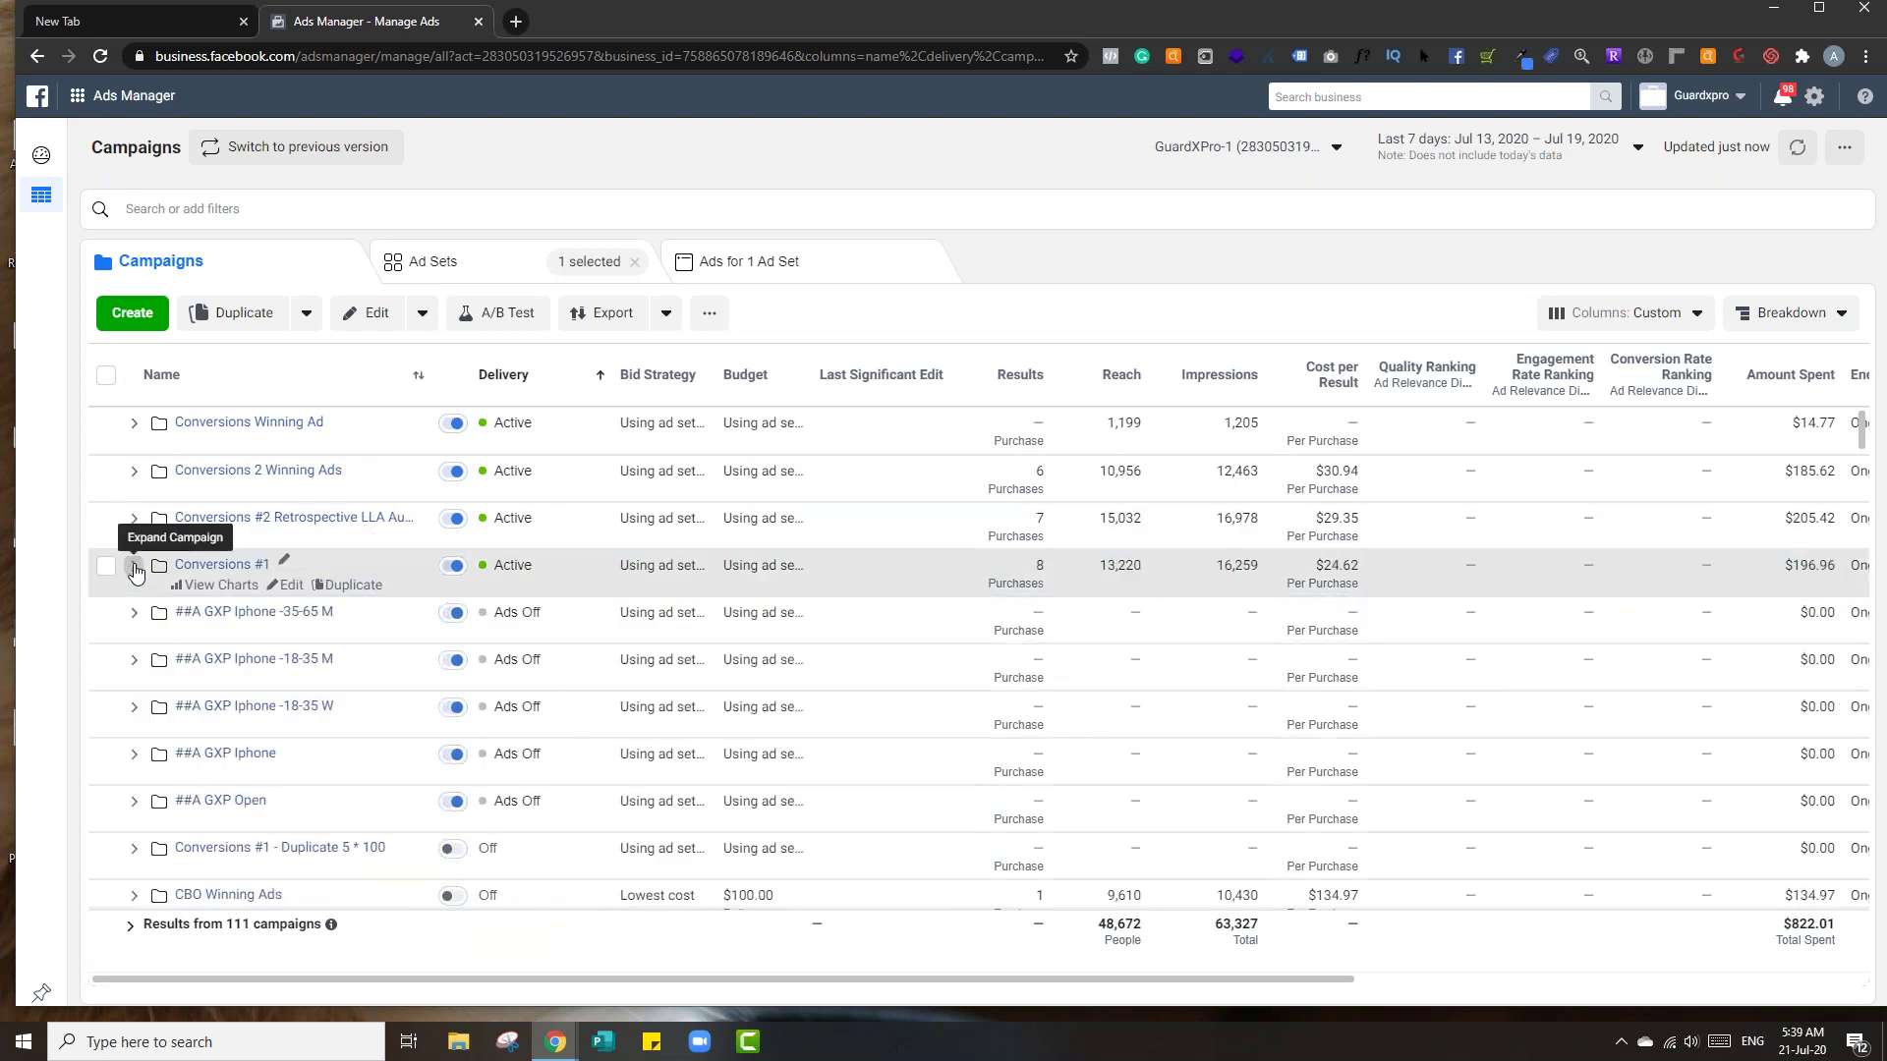
- Select and expand Conversions #1, then expand its 1% LLA VC ad set
click(138, 585)
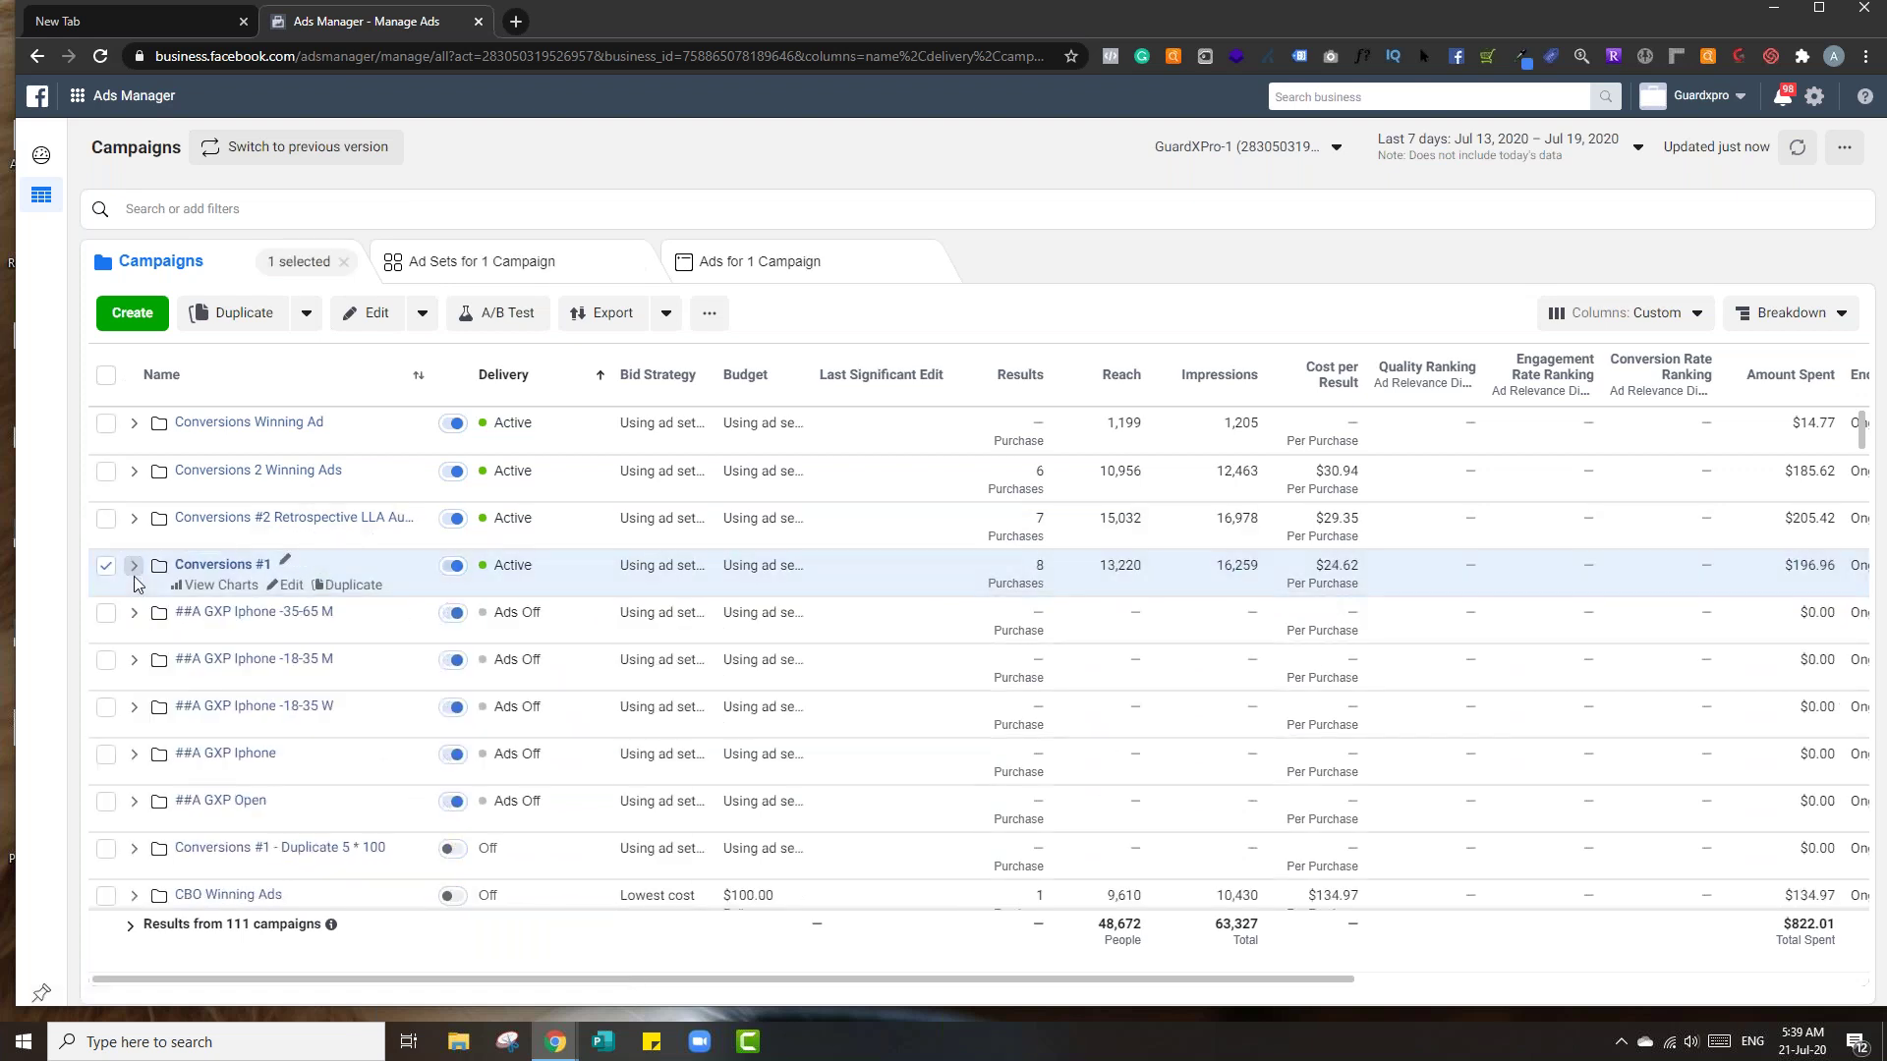
click(133, 567)
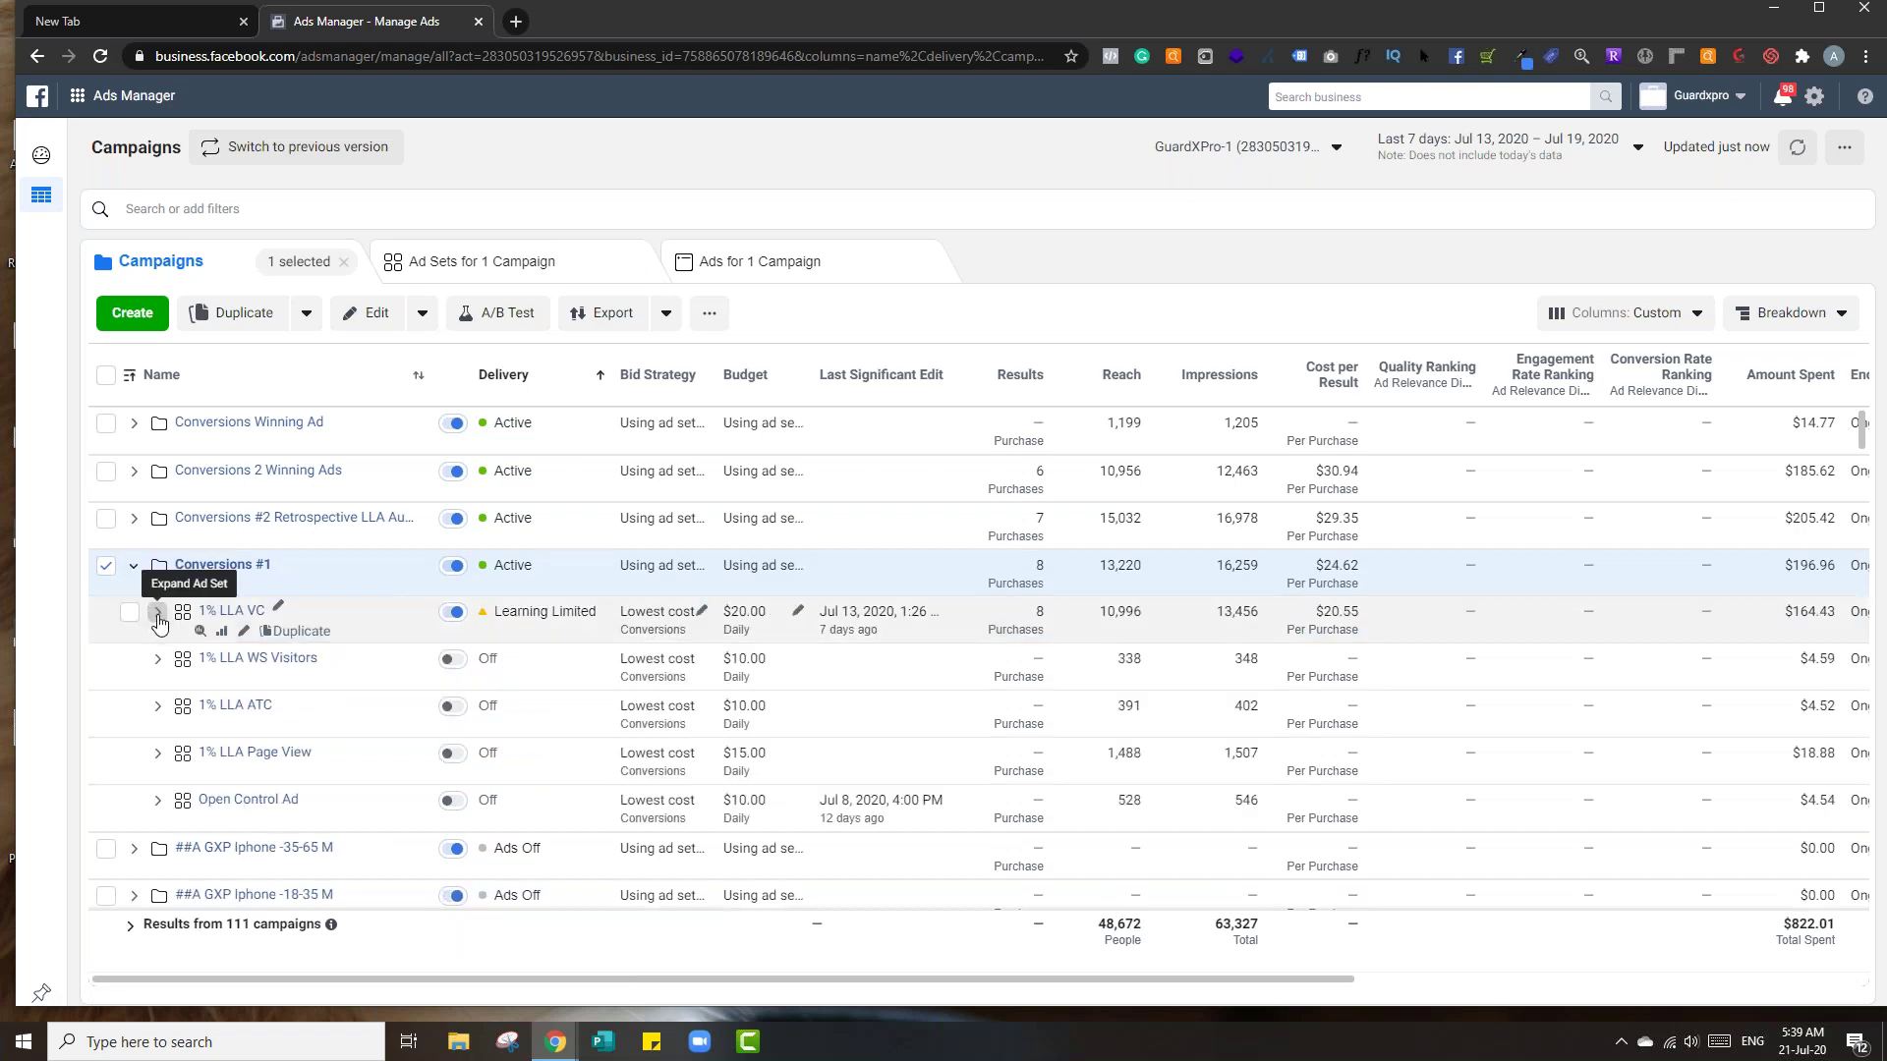
click(158, 615)
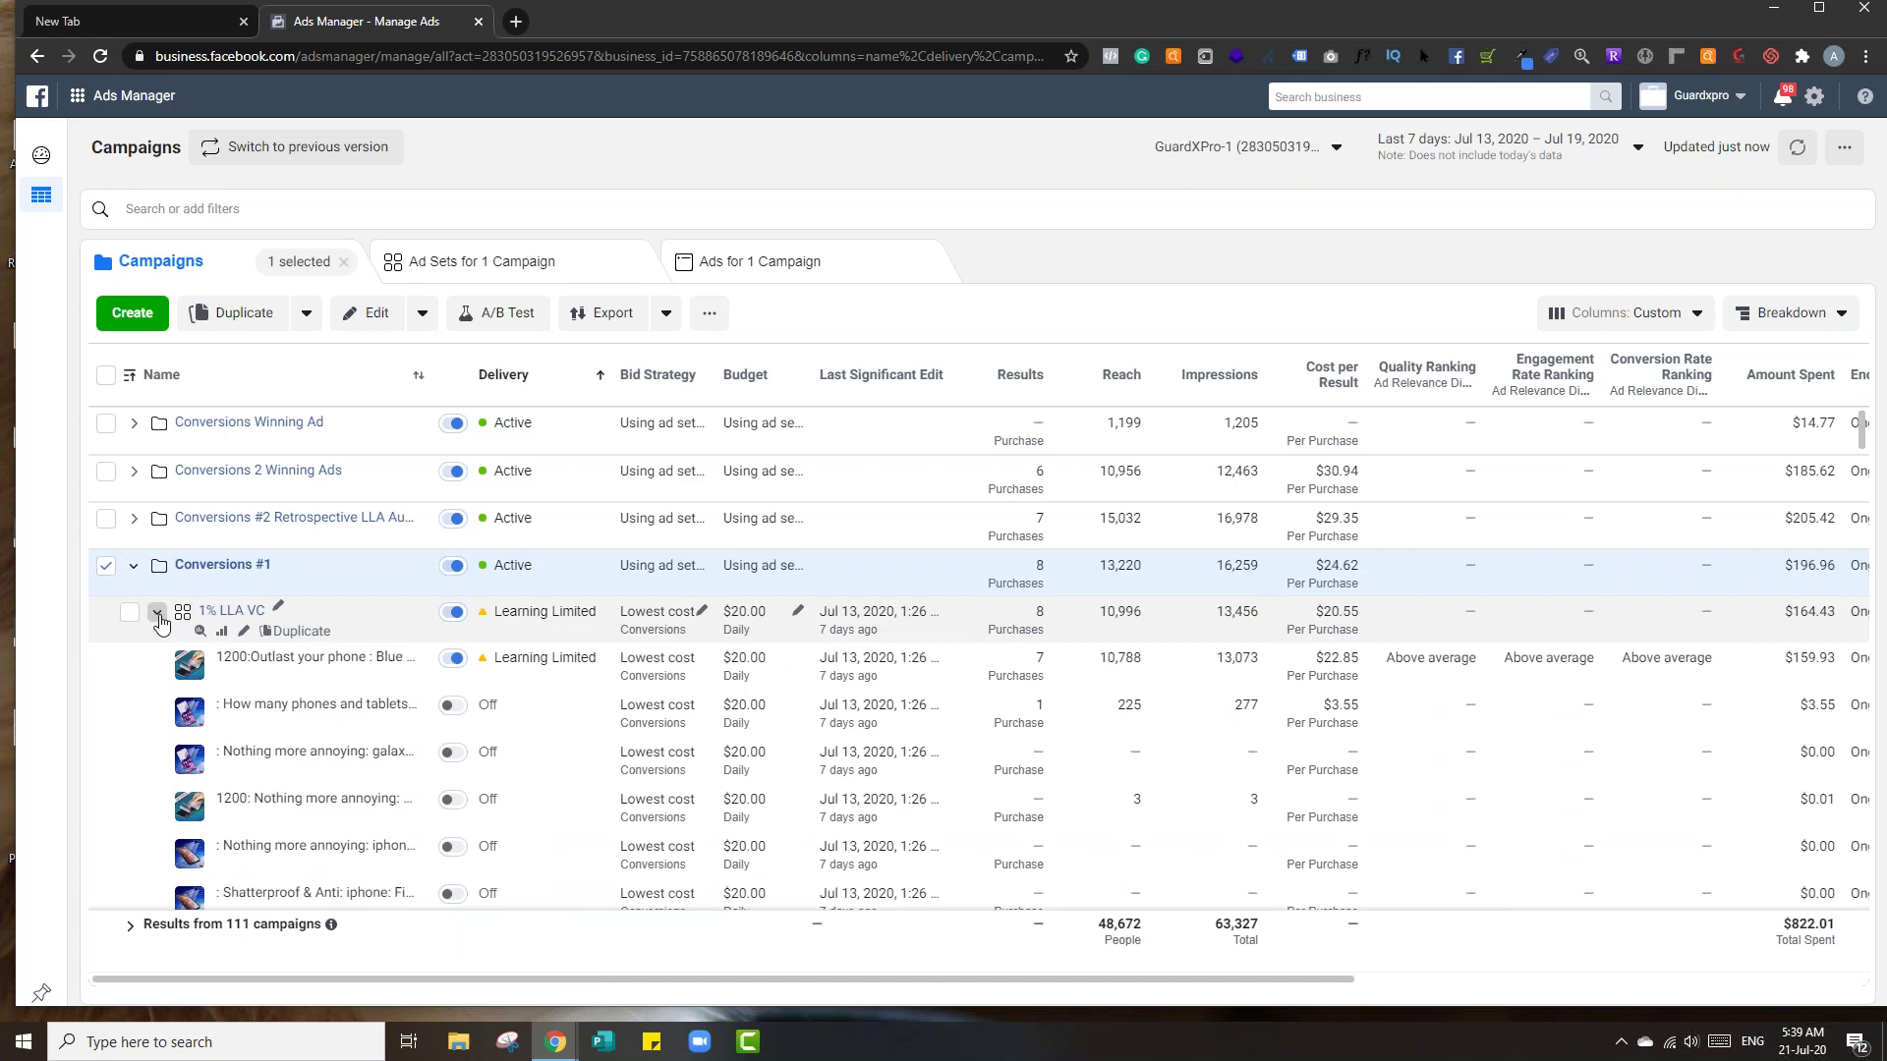
- Set the reporting range to Jul 5 – Jul 12 and apply it
click(1504, 146)
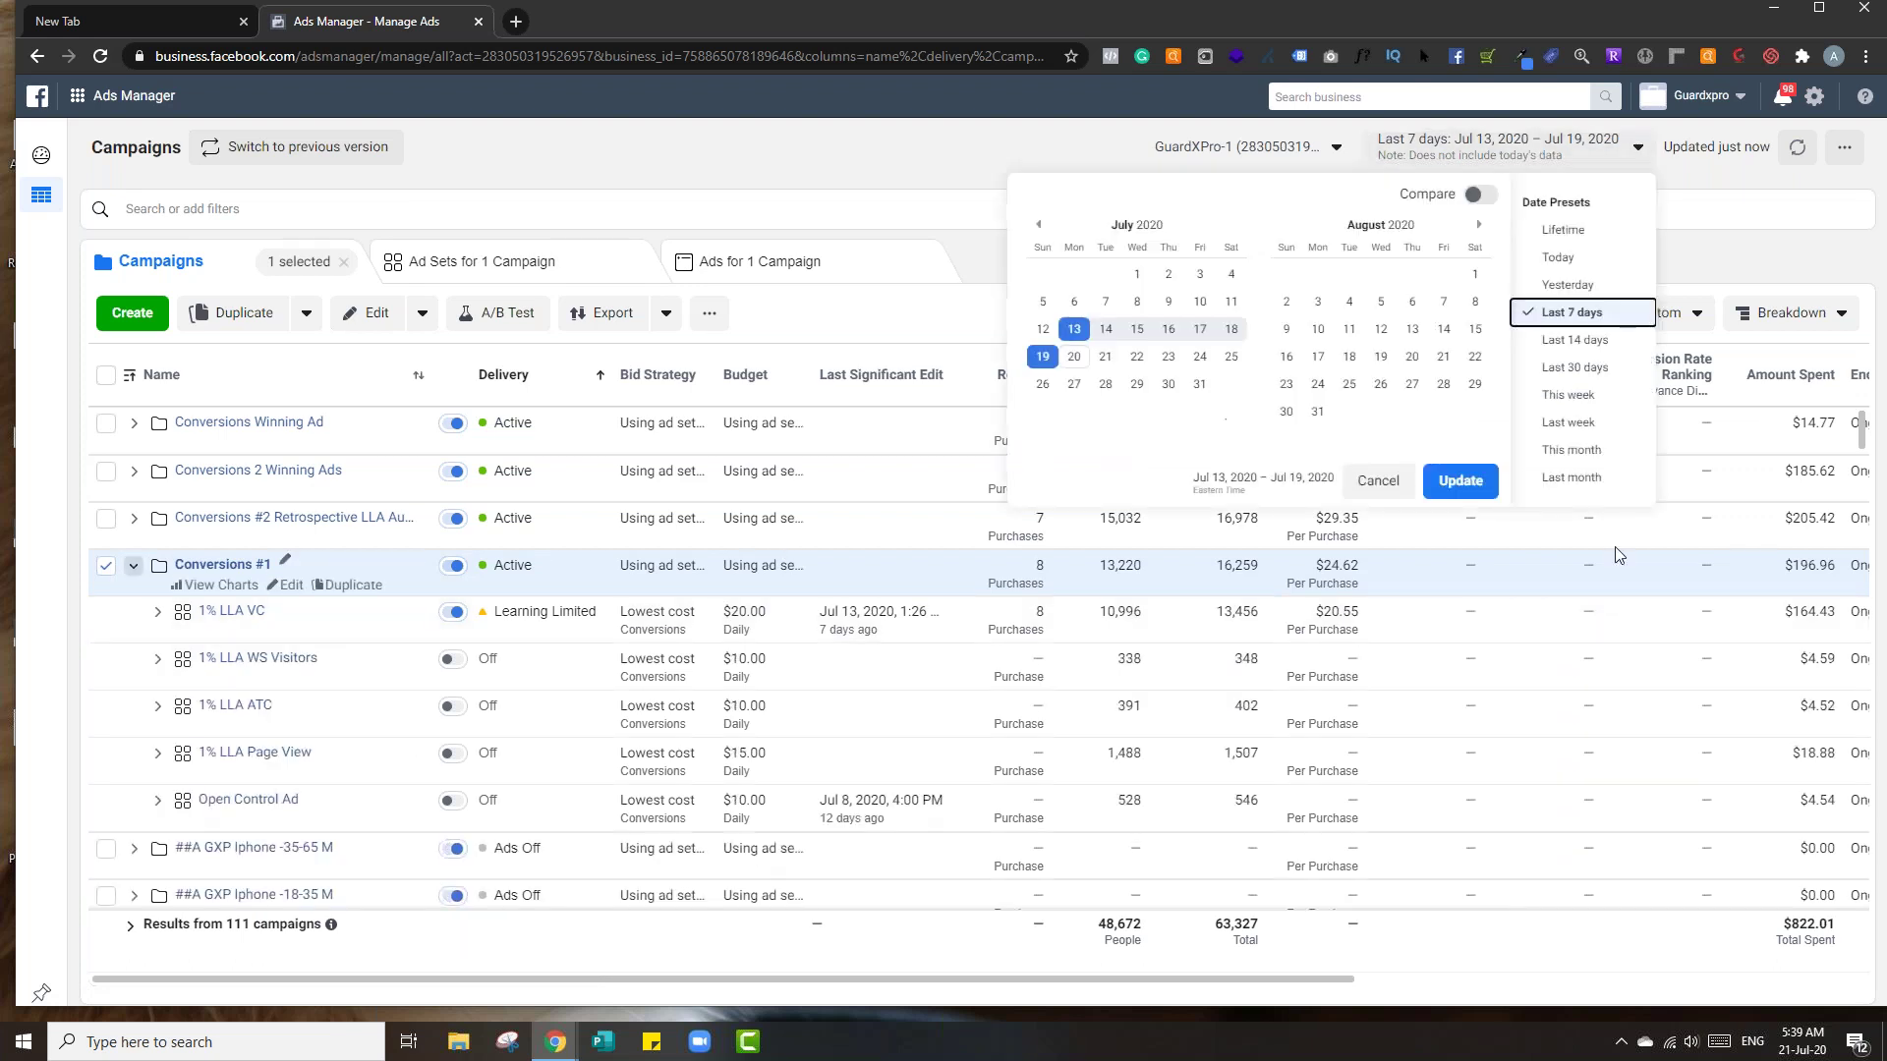
click(1043, 300)
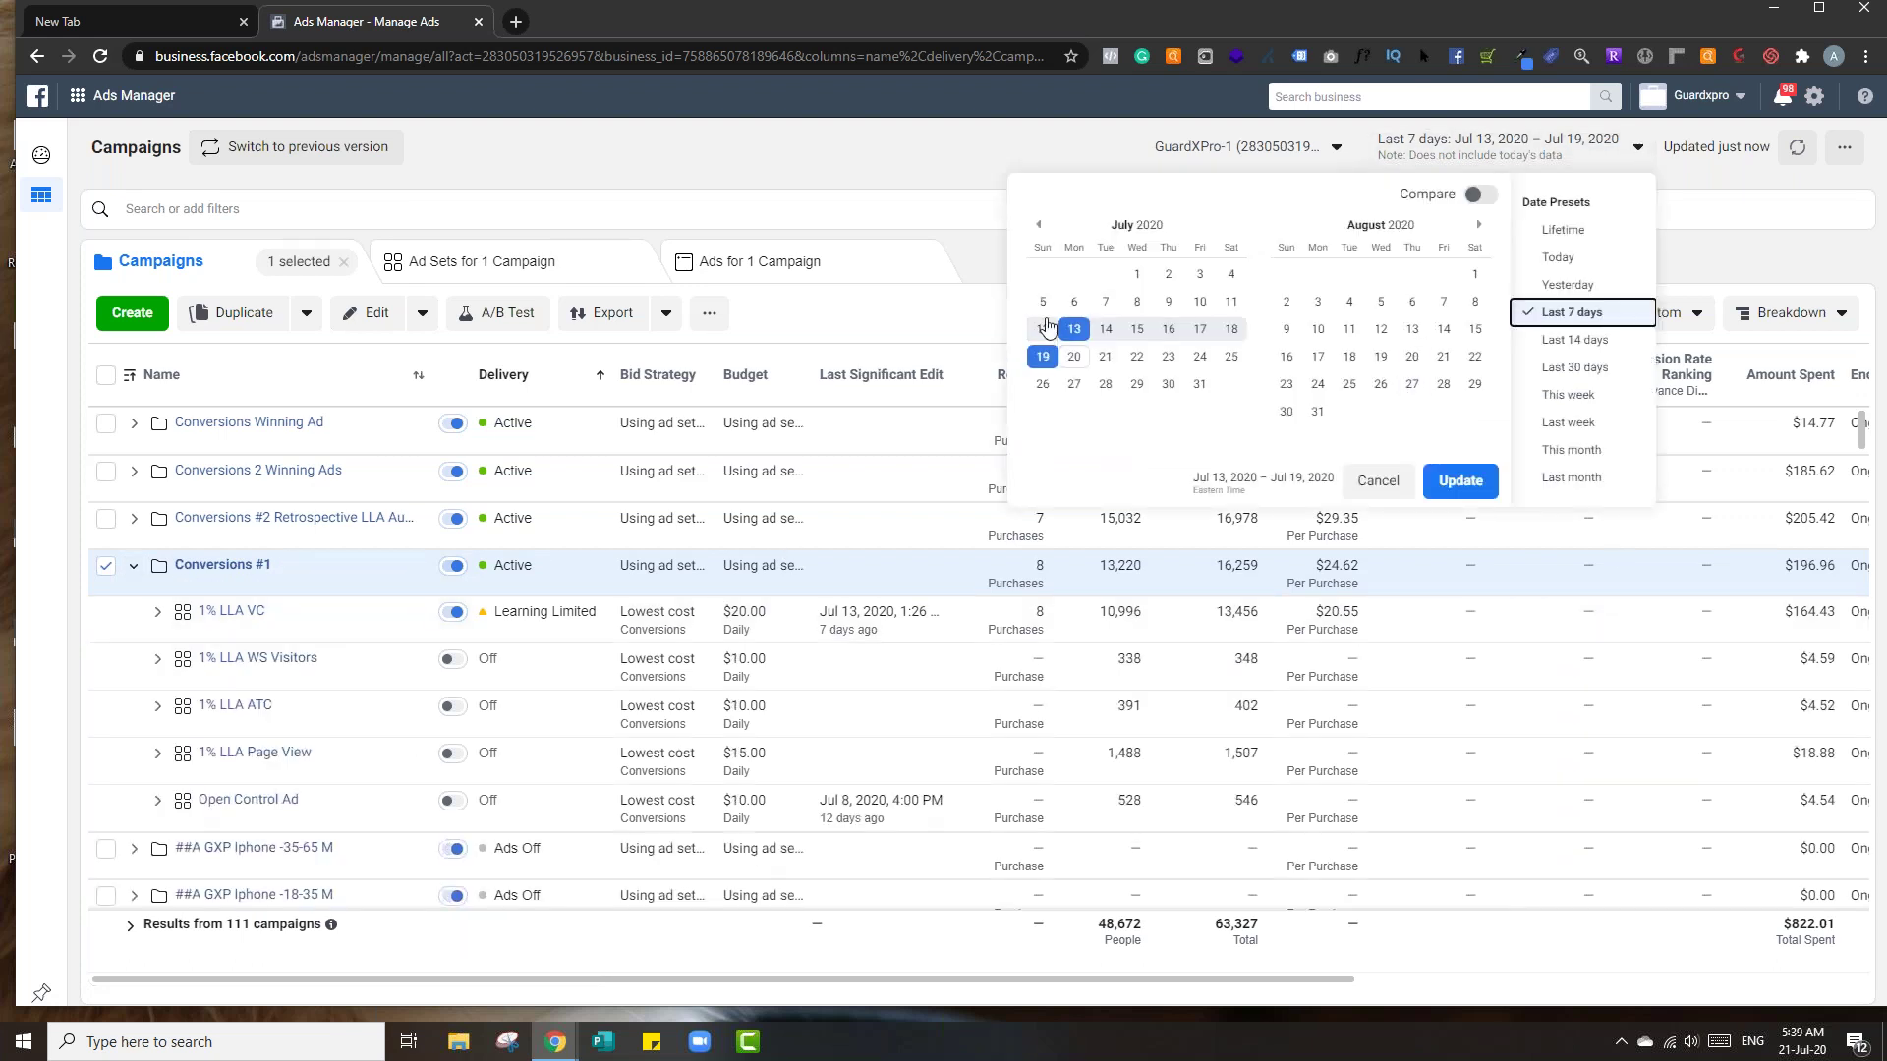
click(1042, 328)
click(1460, 480)
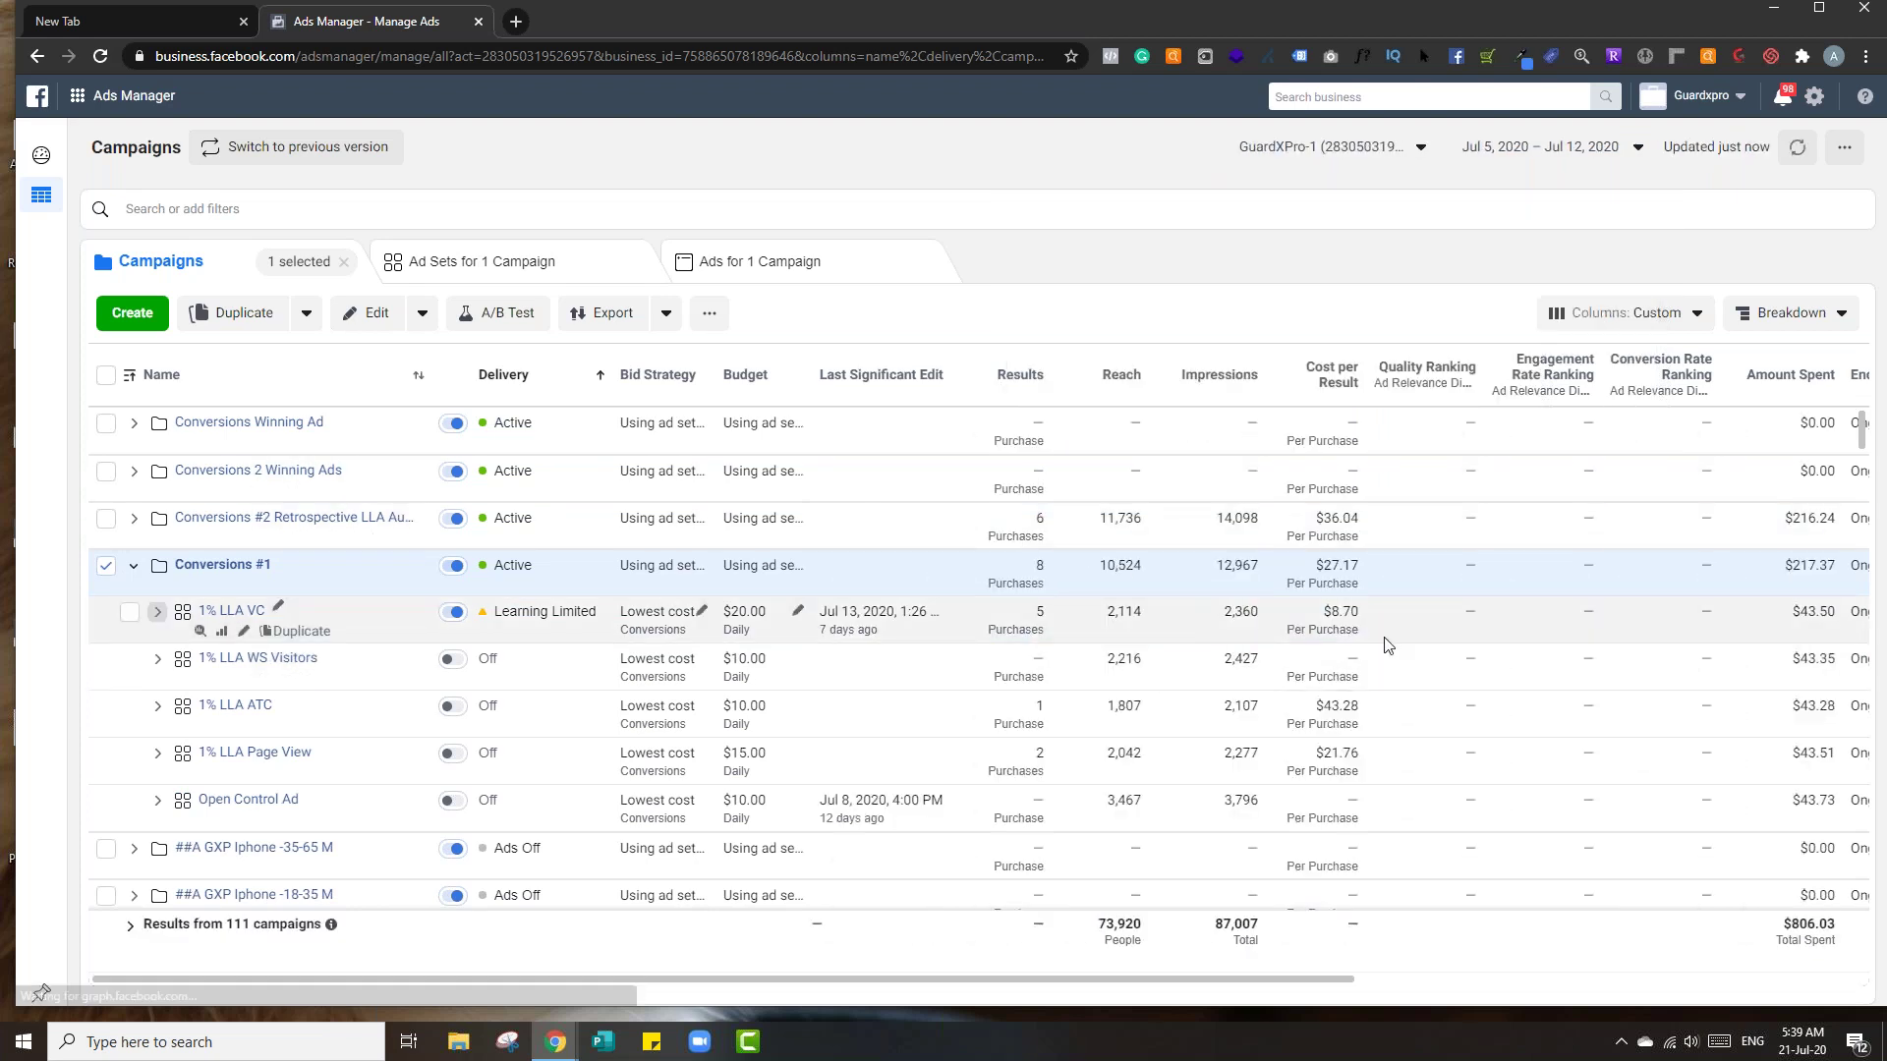
- Select and expand 1% LLA VC, switch to This week, and inspect its delivery
click(1176, 631)
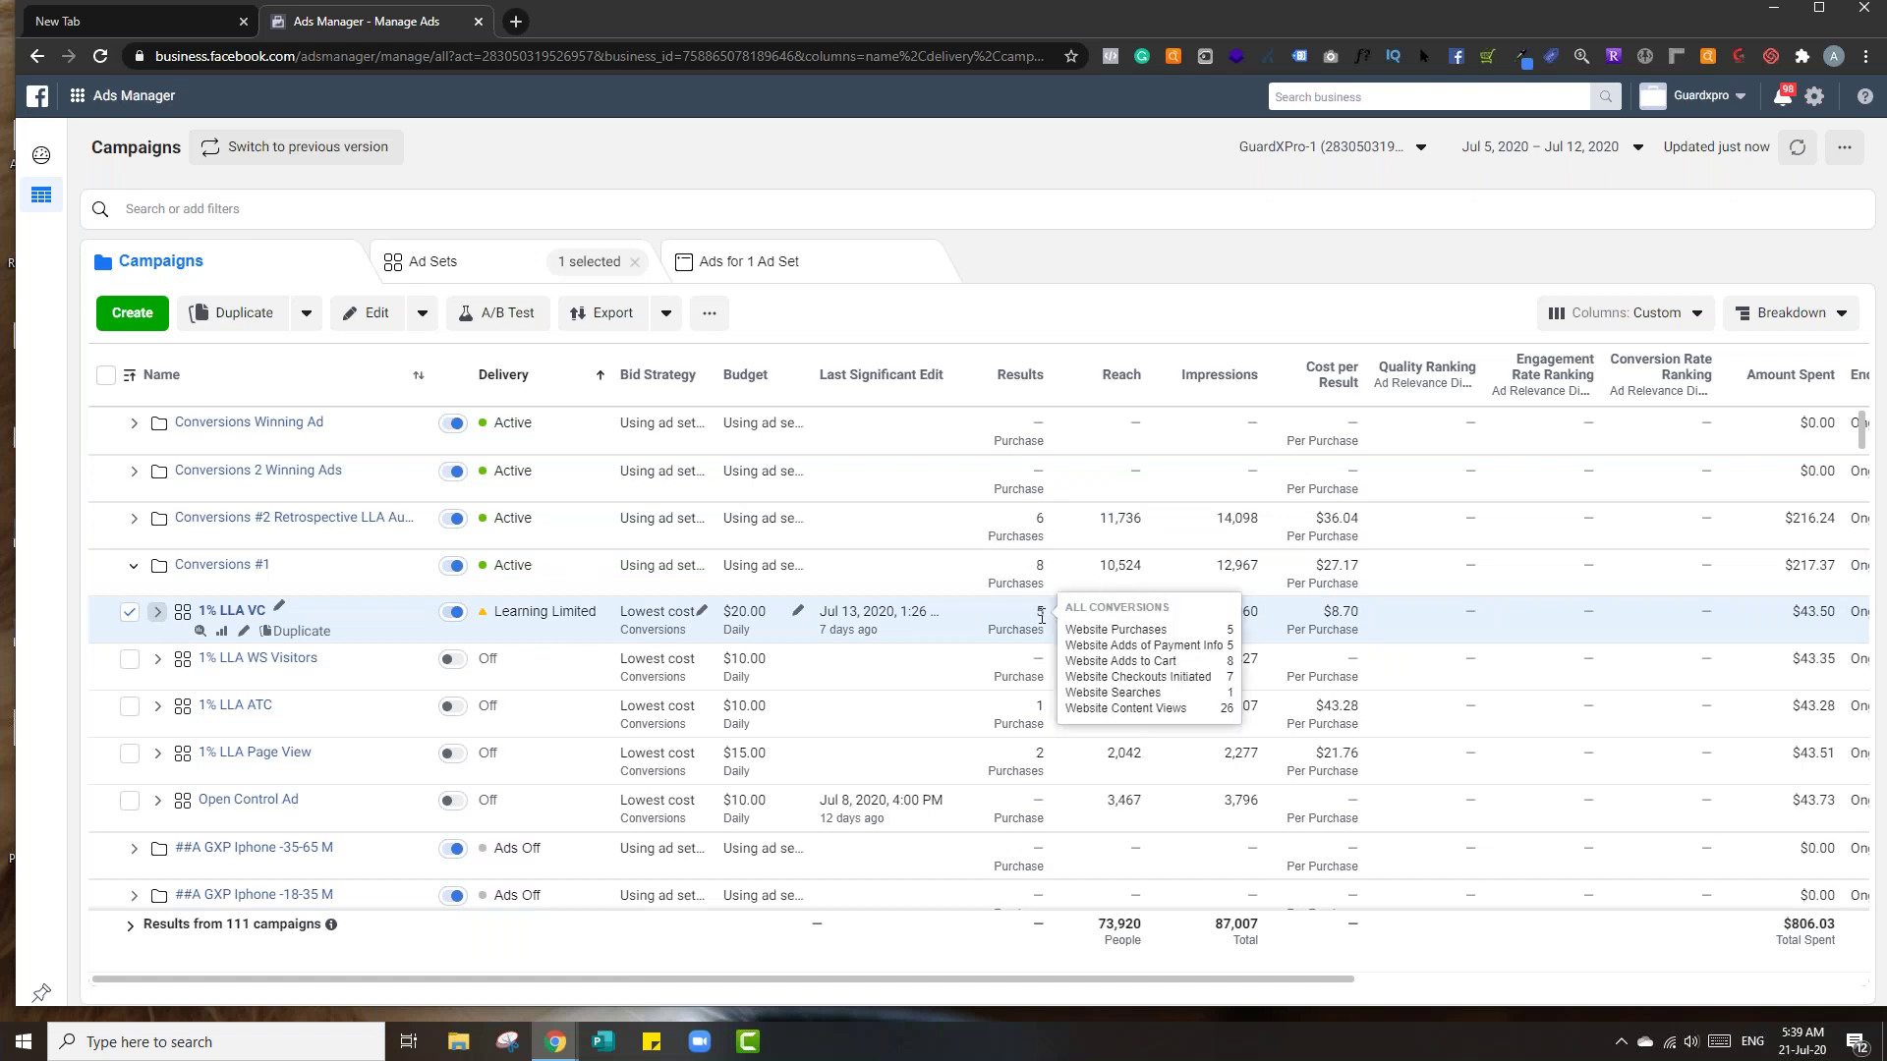
click(156, 611)
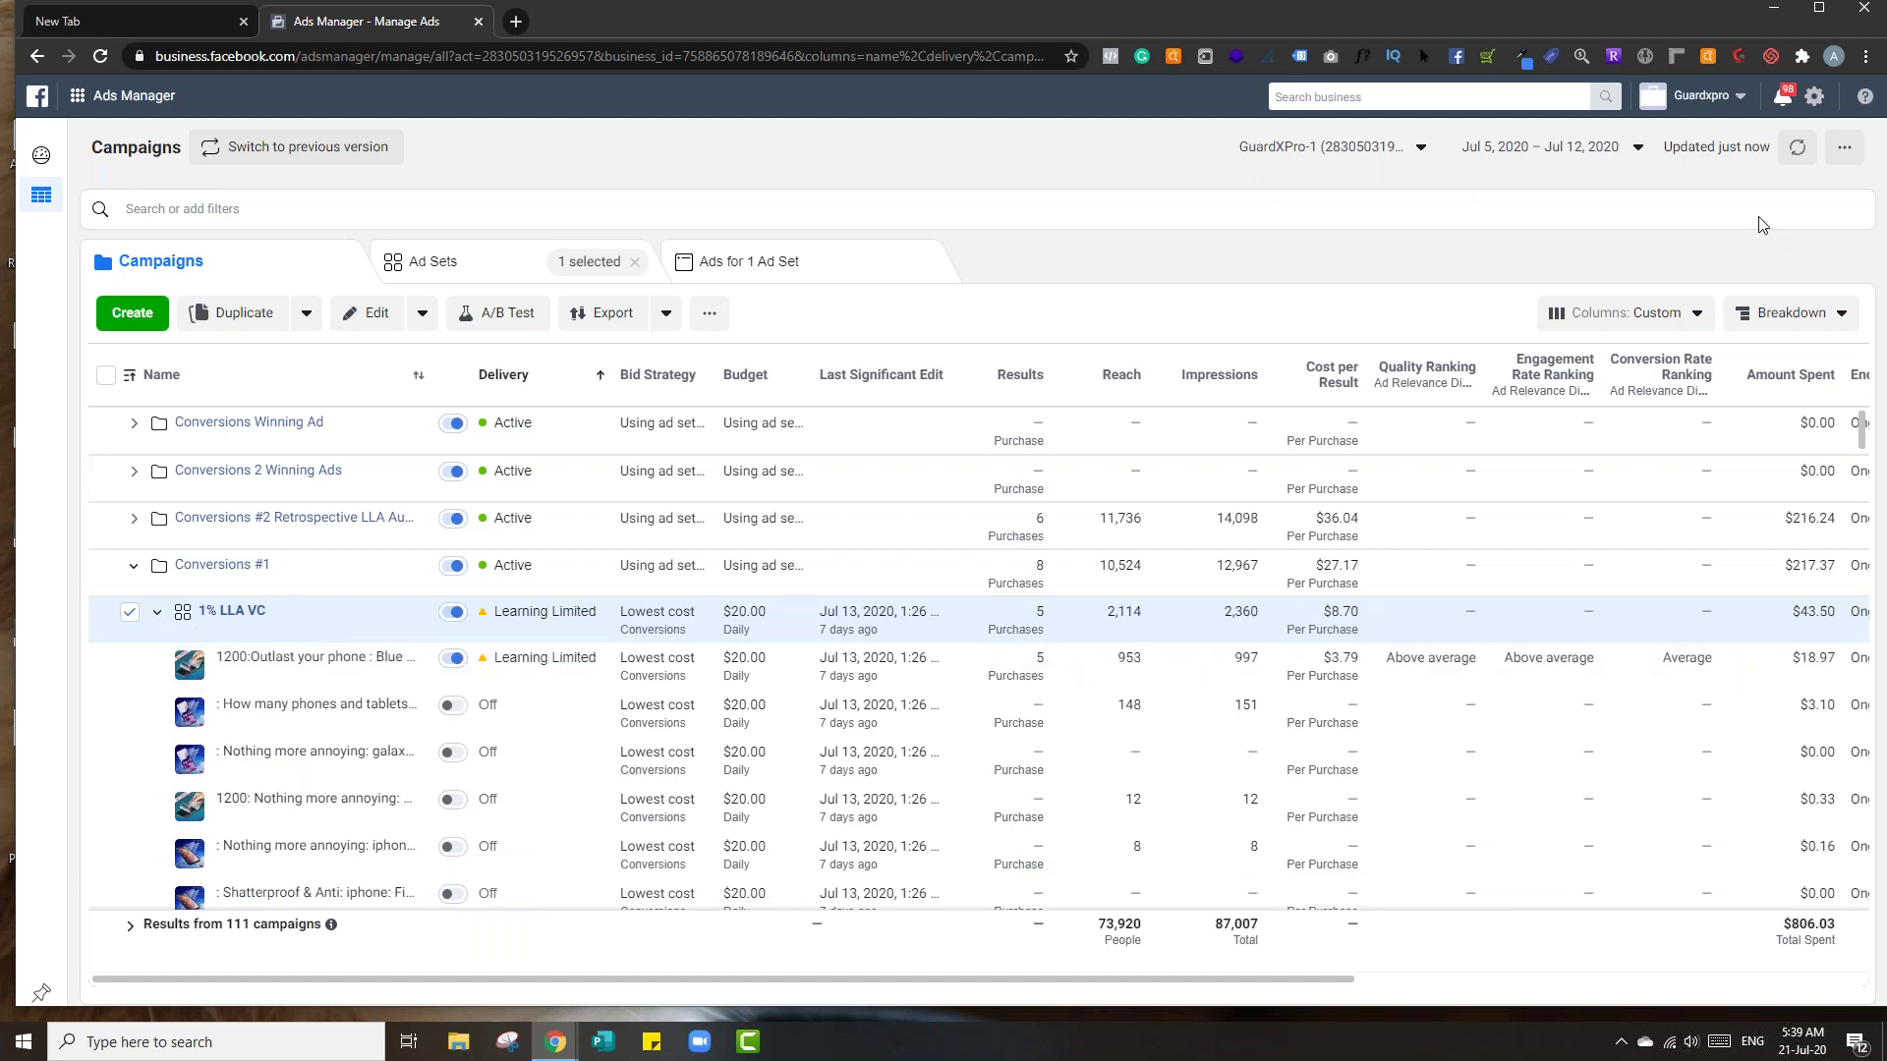
click(1553, 158)
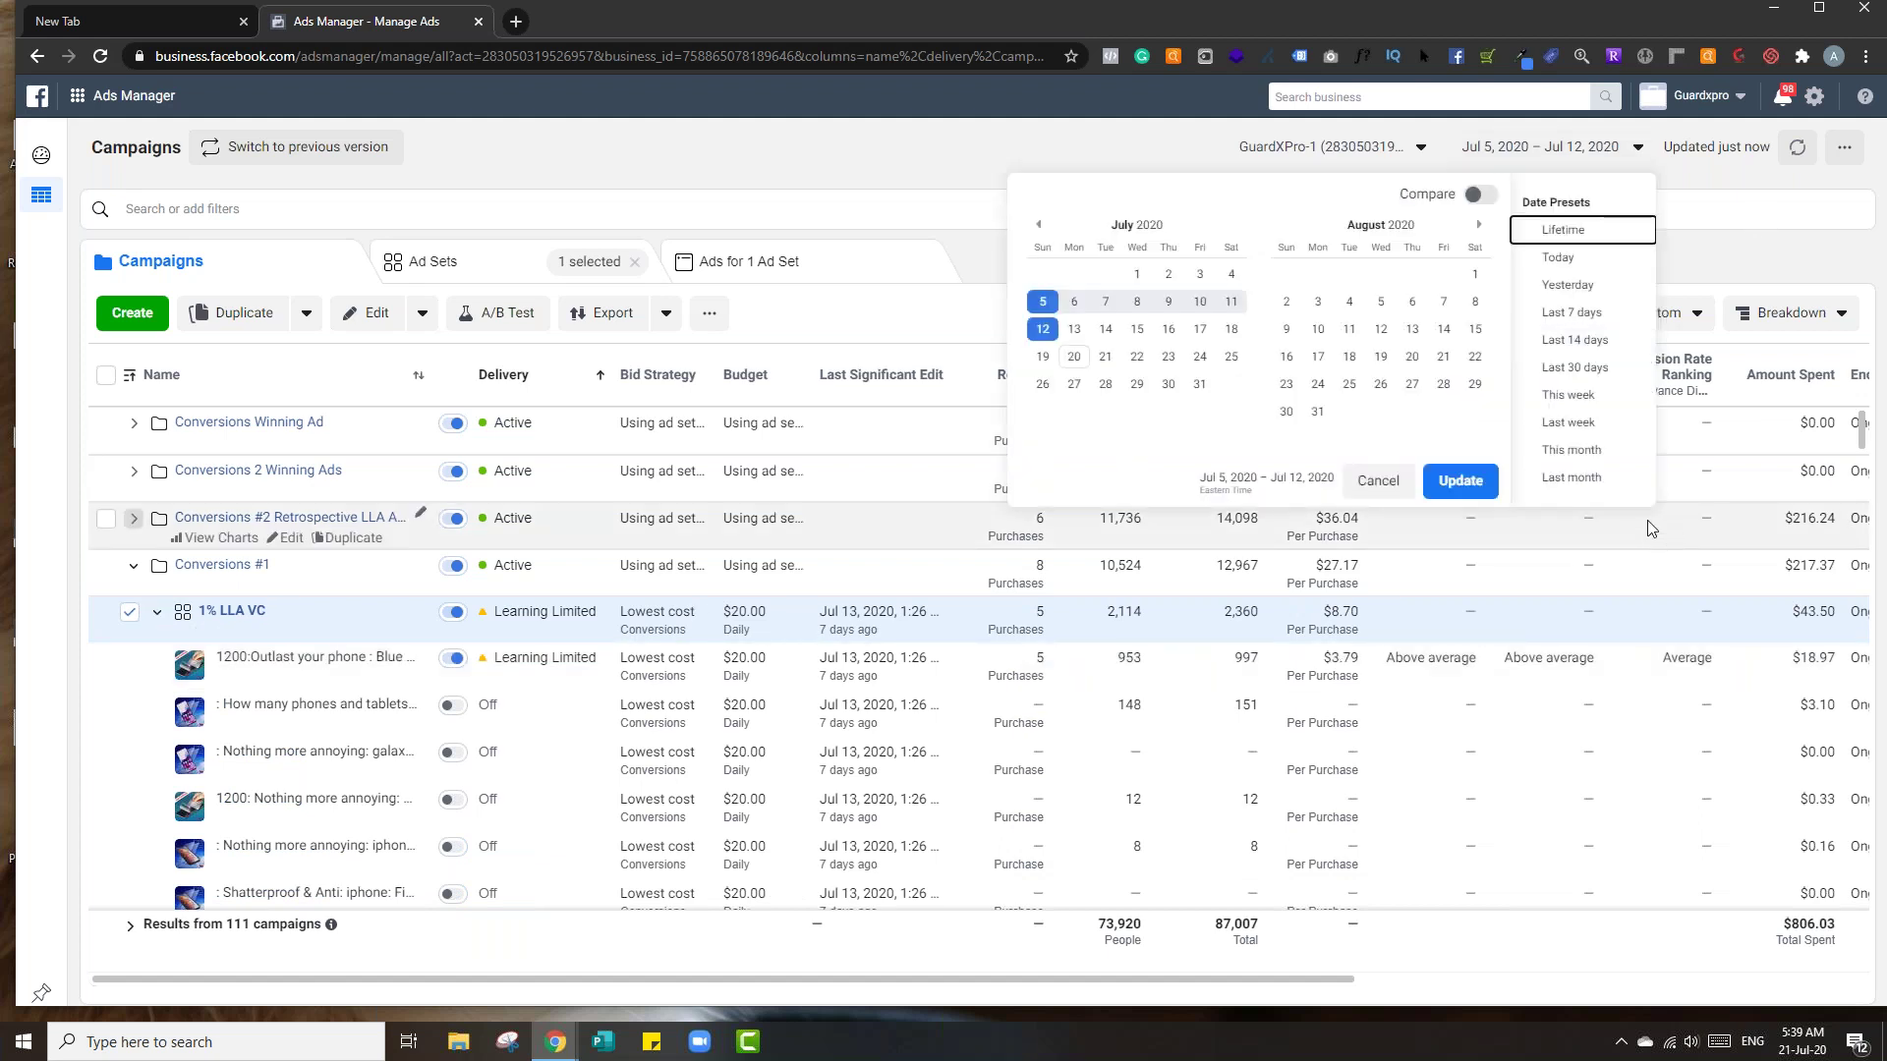
click(1581, 398)
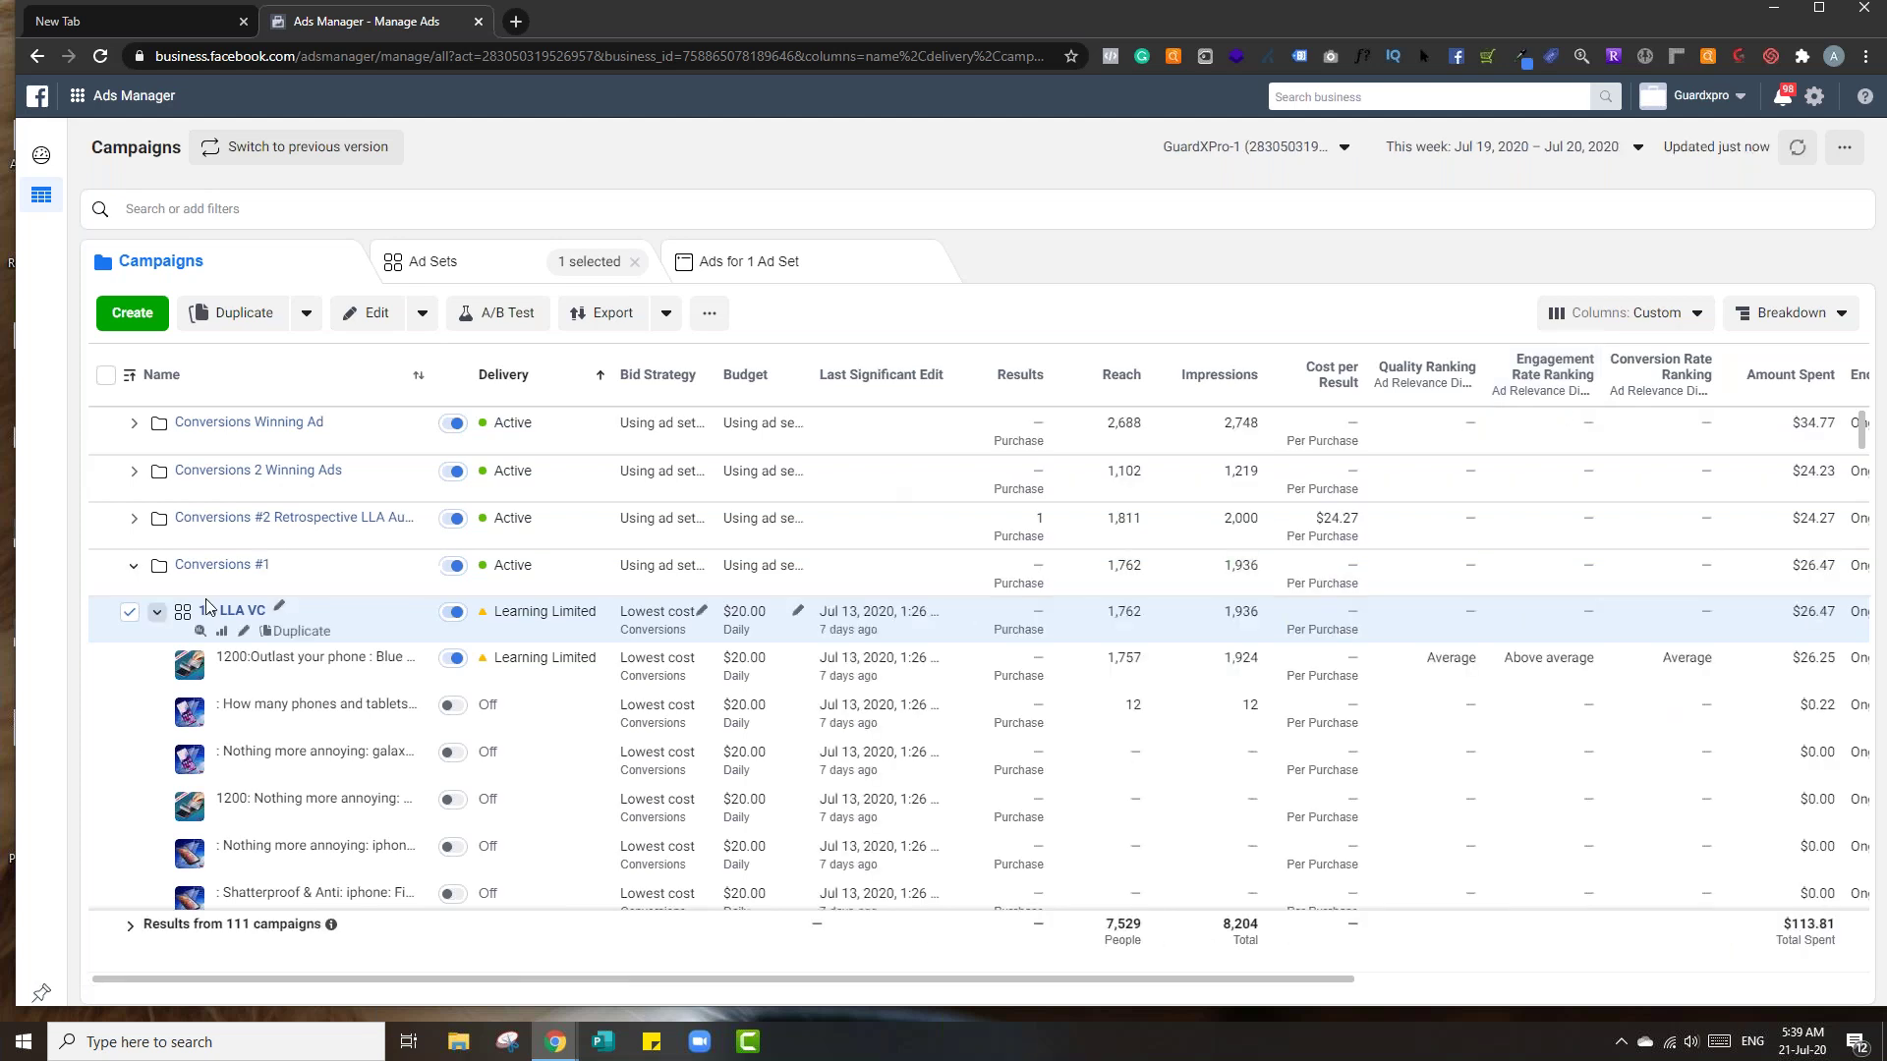
click(199, 631)
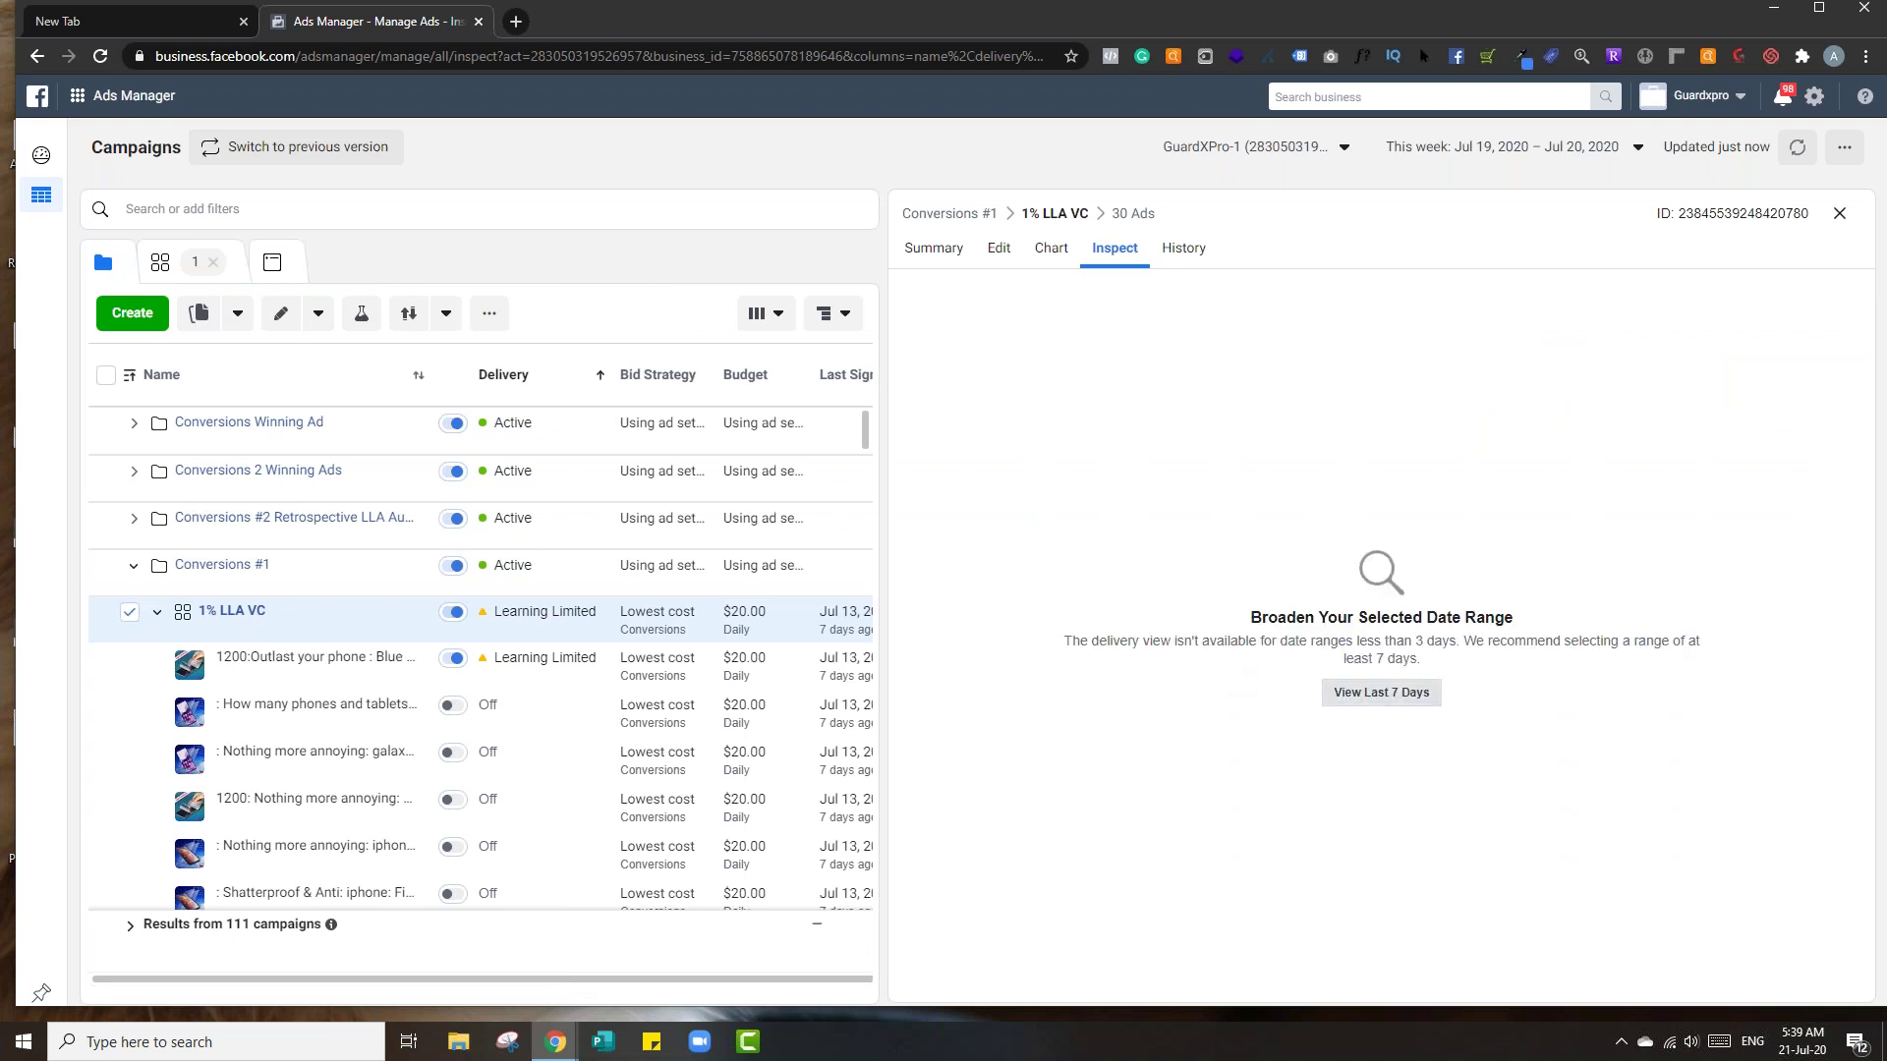
- Widen the 1% LLA VC inspection to Last 7 days, chart First Time Impressions, then close it
click(1381, 693)
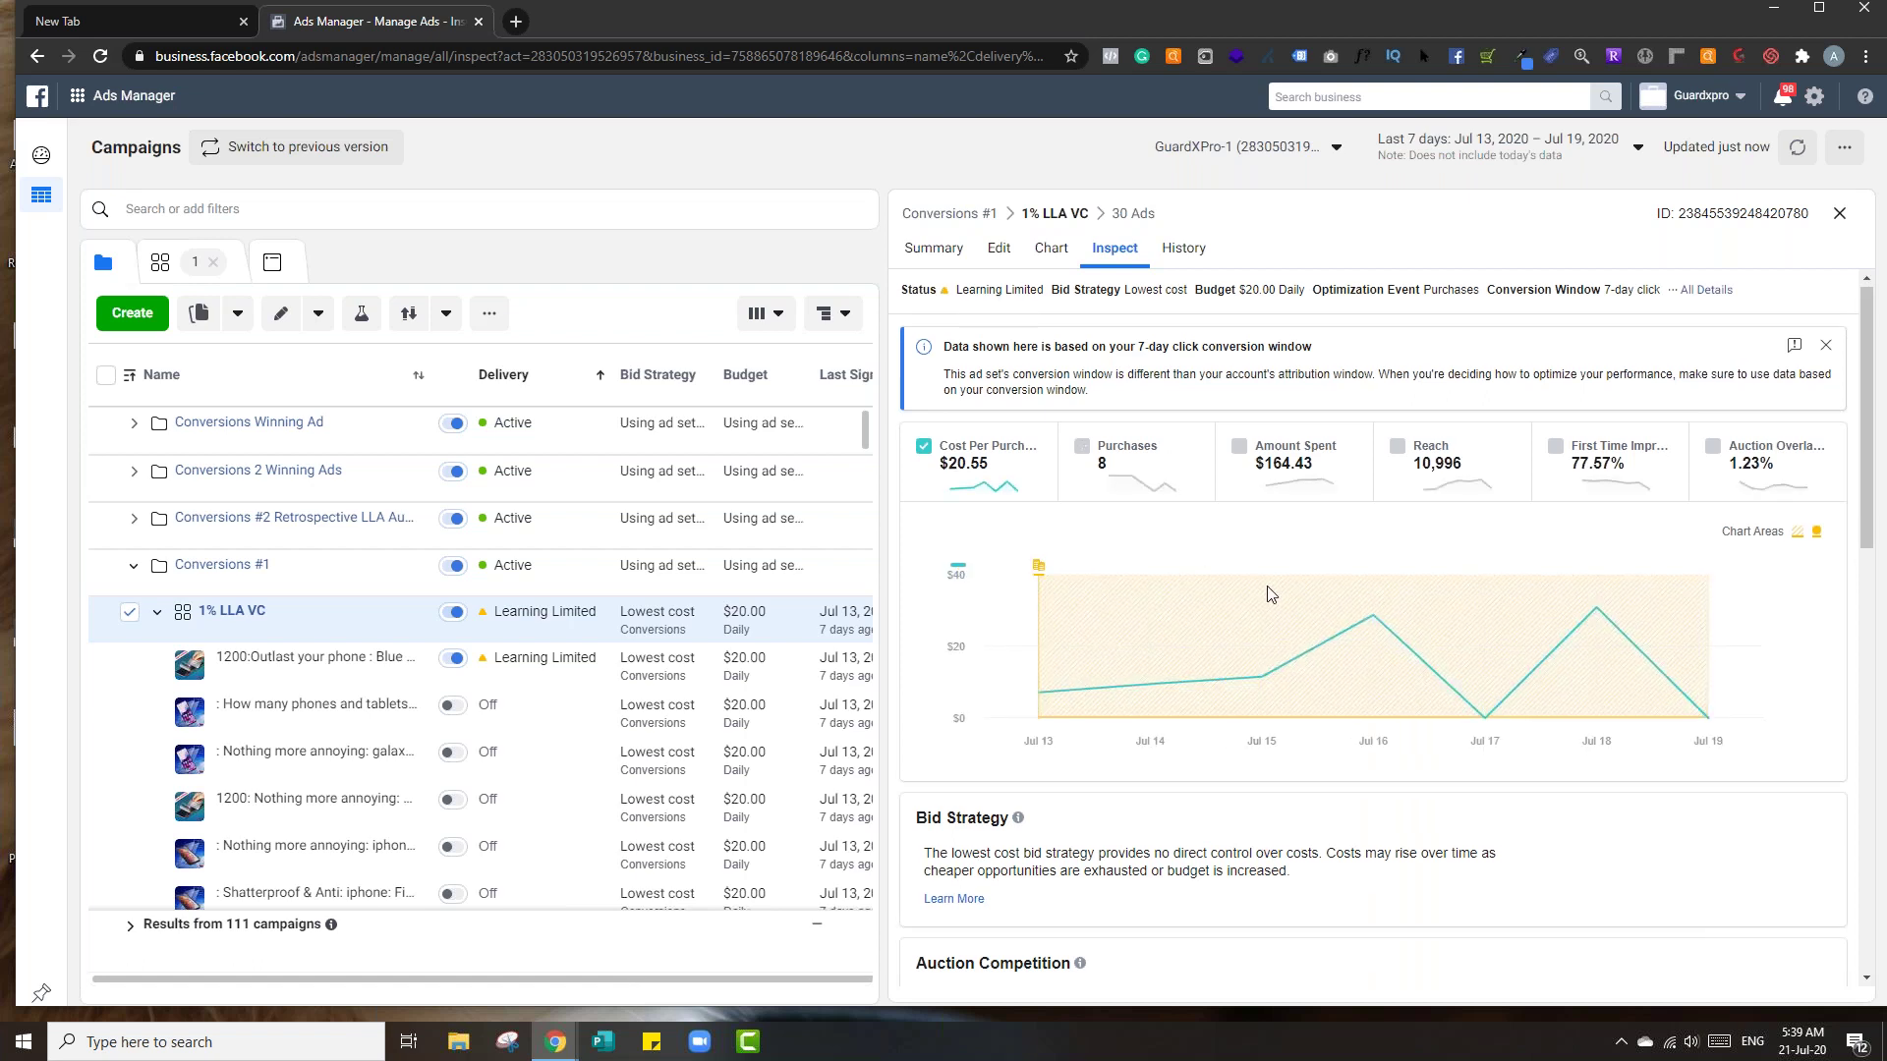
click(1629, 488)
mouse_move(1378, 617)
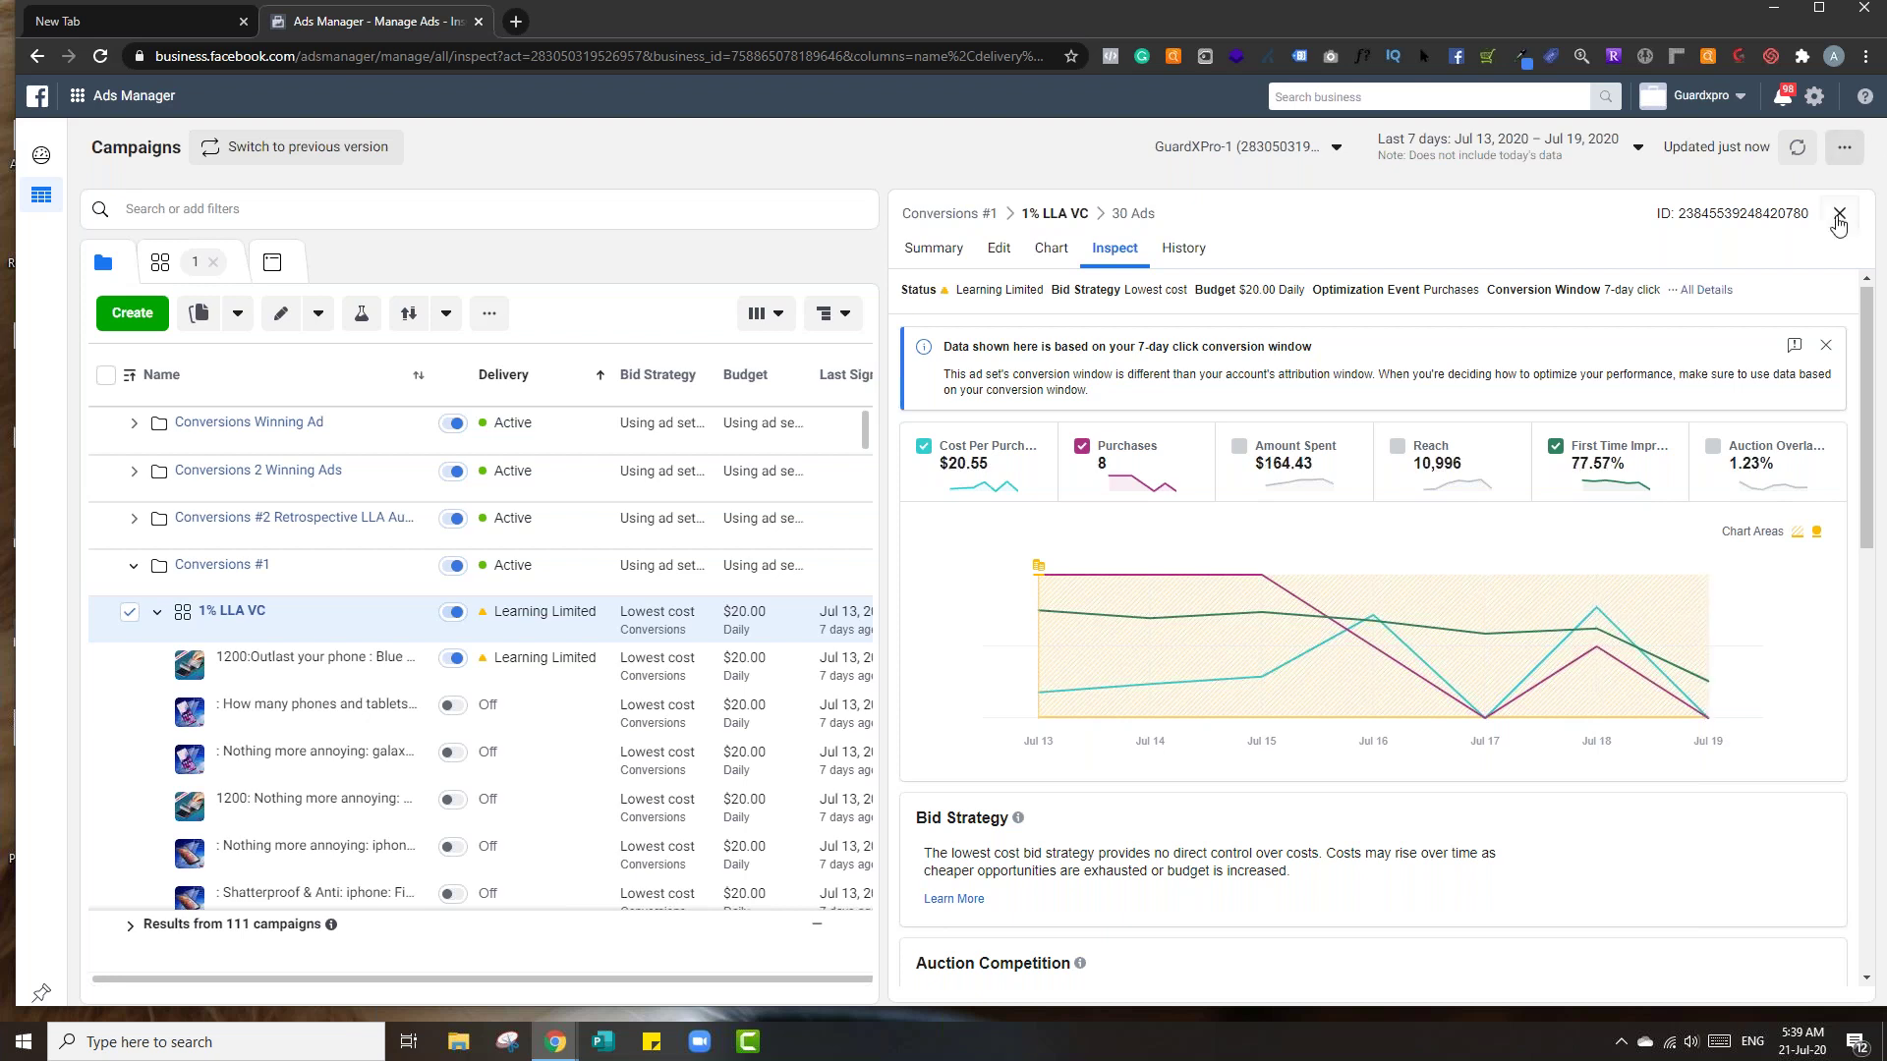
click(1839, 213)
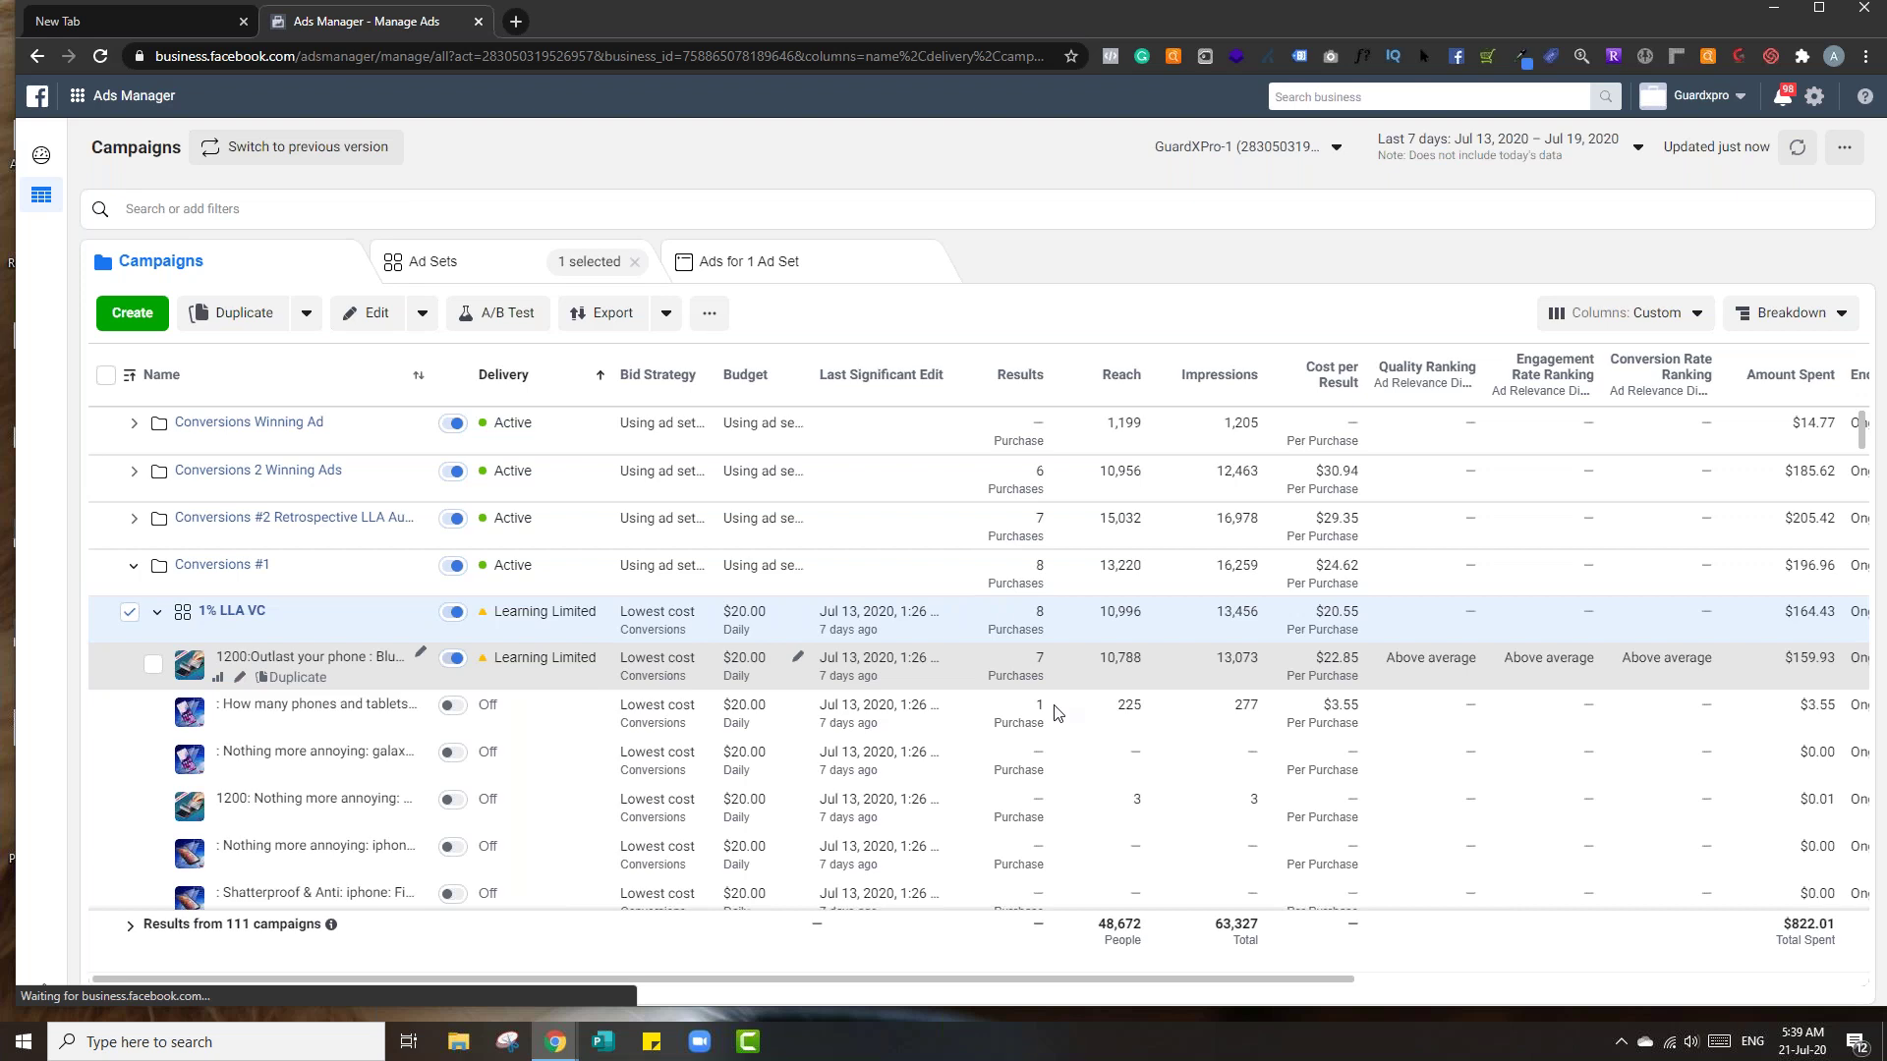
- Review the Outlast your phone Blue shatter ad's charts and preview, then close its panel
click(152, 665)
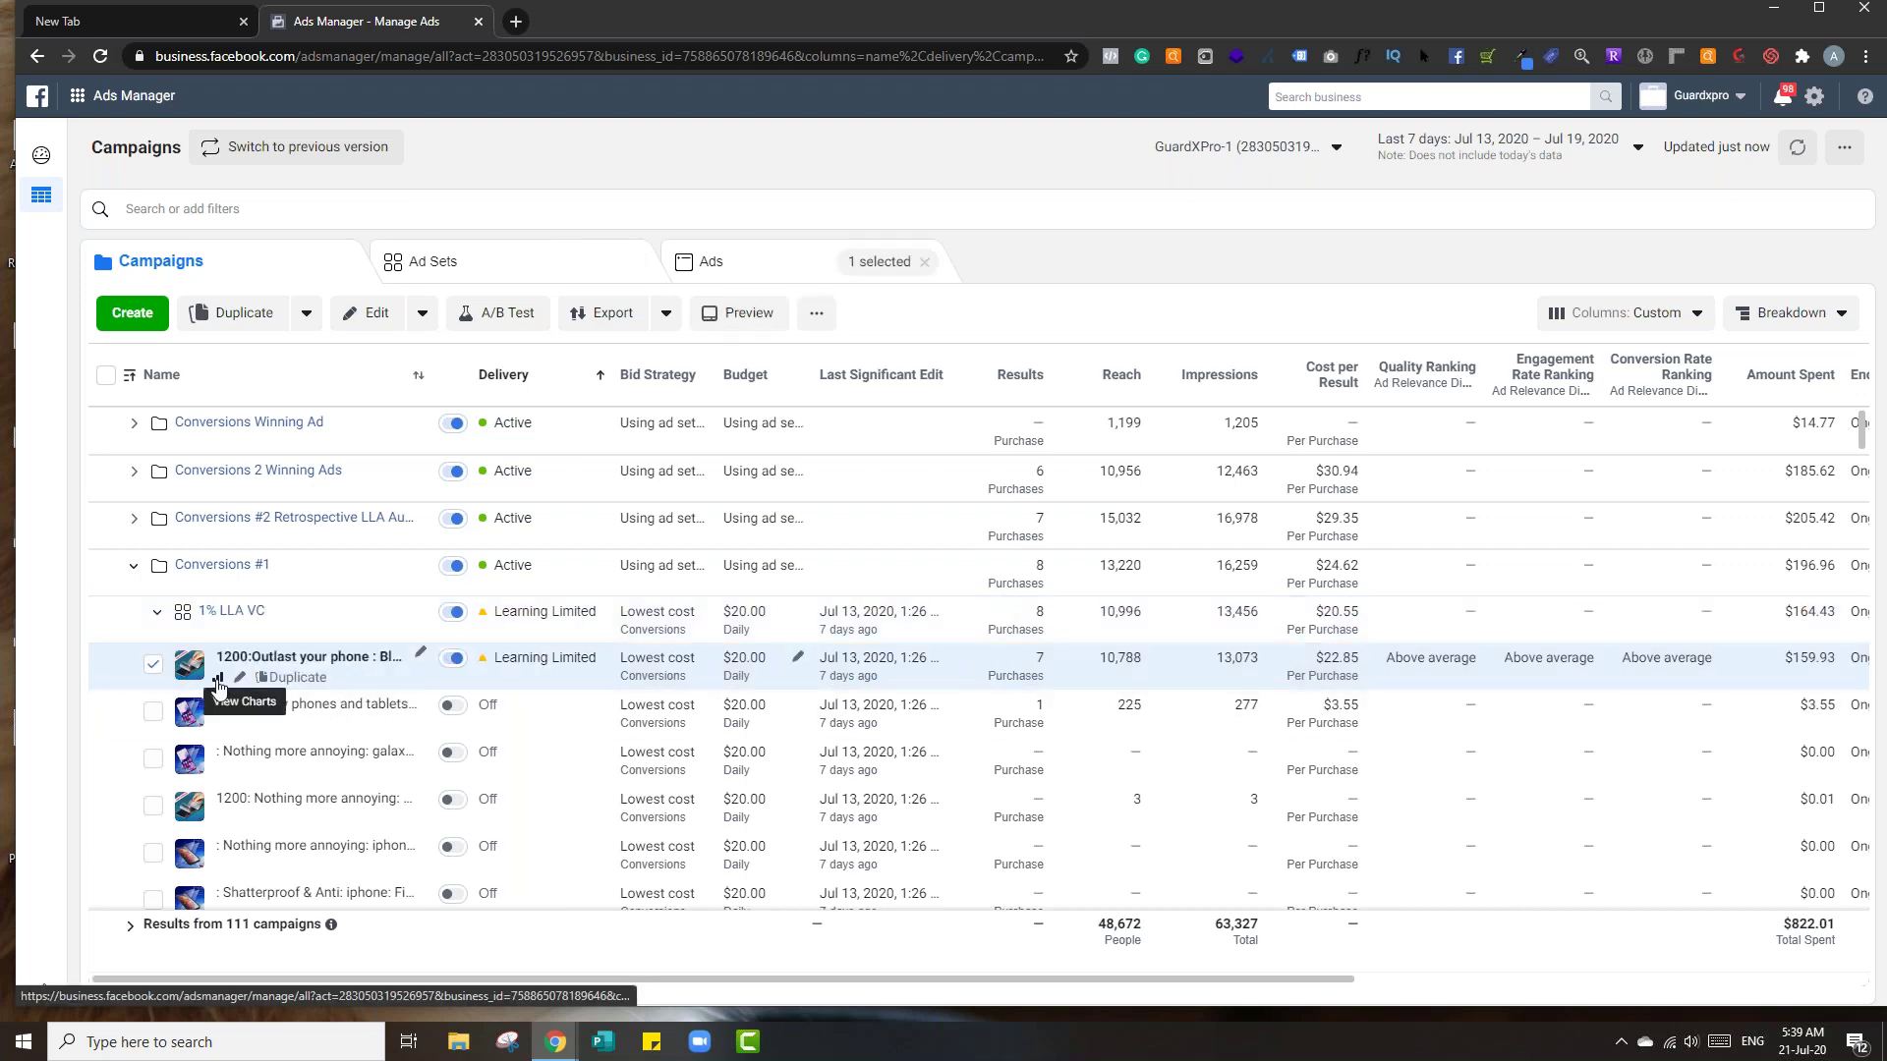
click(217, 677)
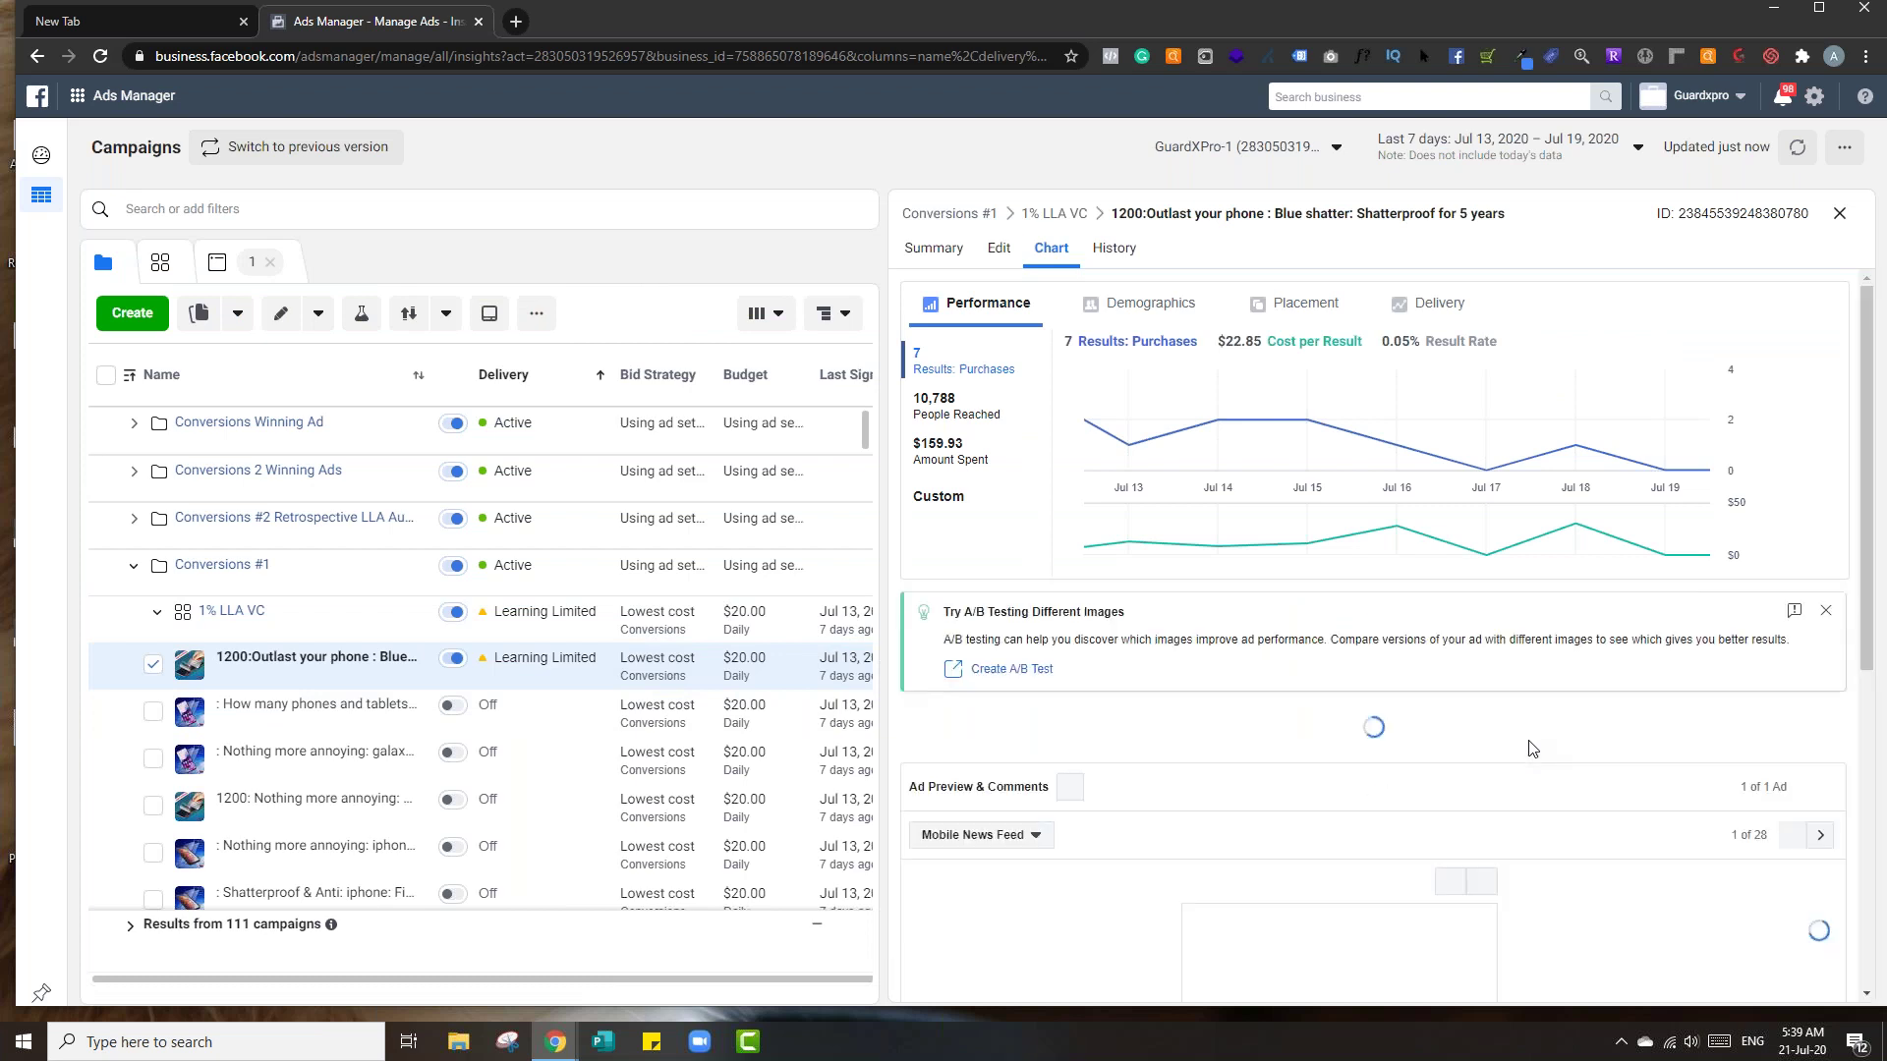
scroll(1533, 748, down, 1)
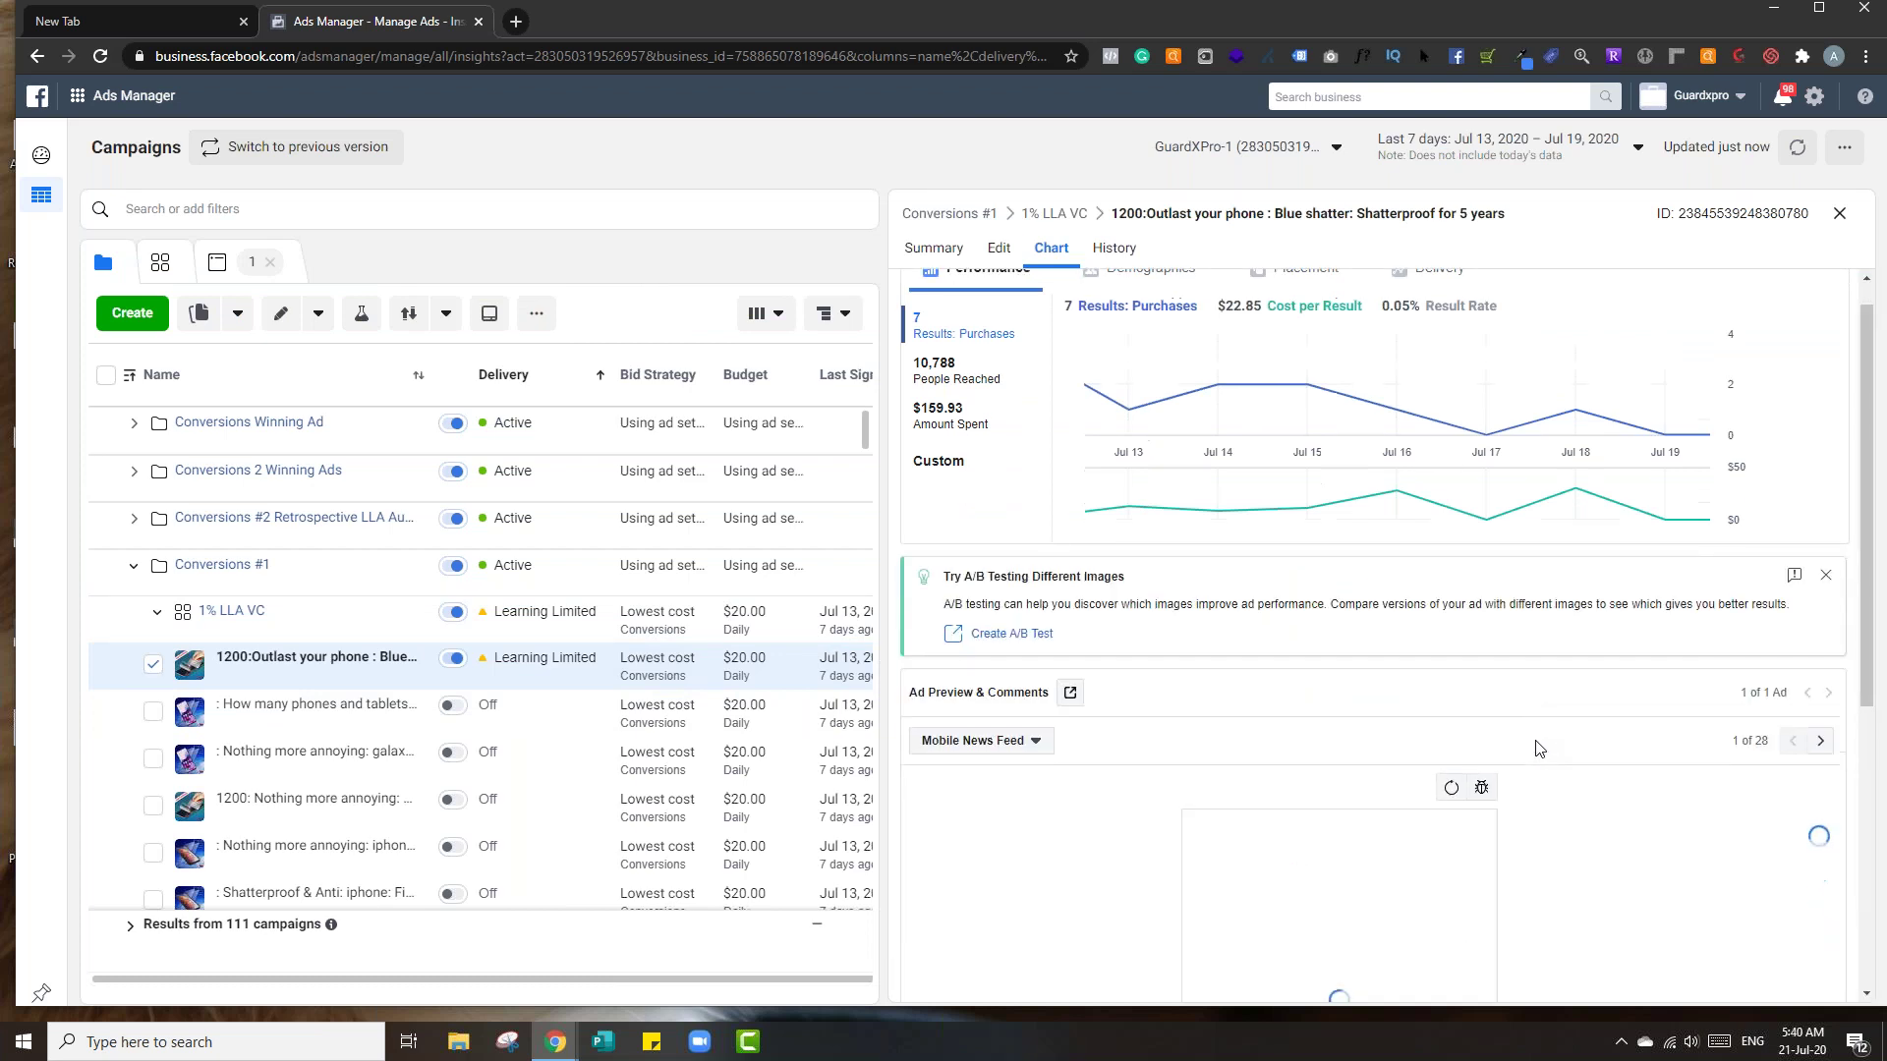
scroll(1539, 749, down, 1)
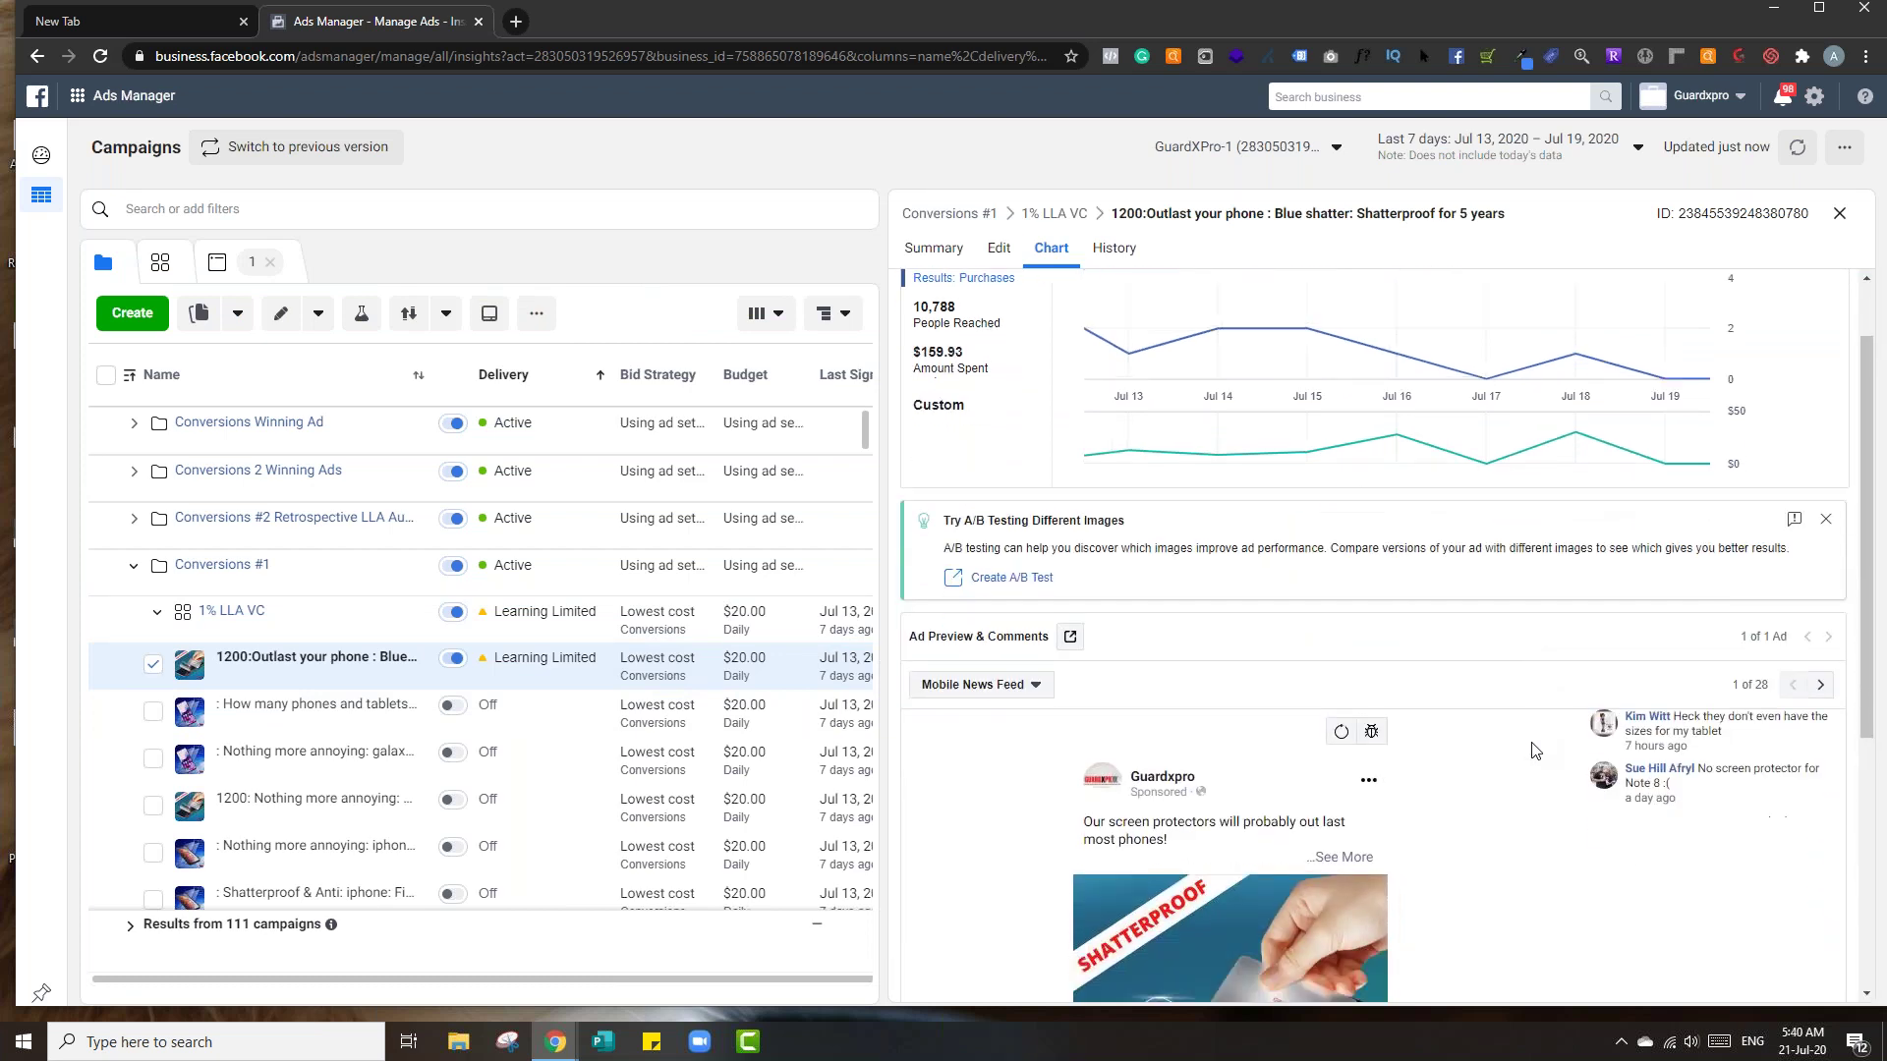
scroll(1535, 754, down, 2)
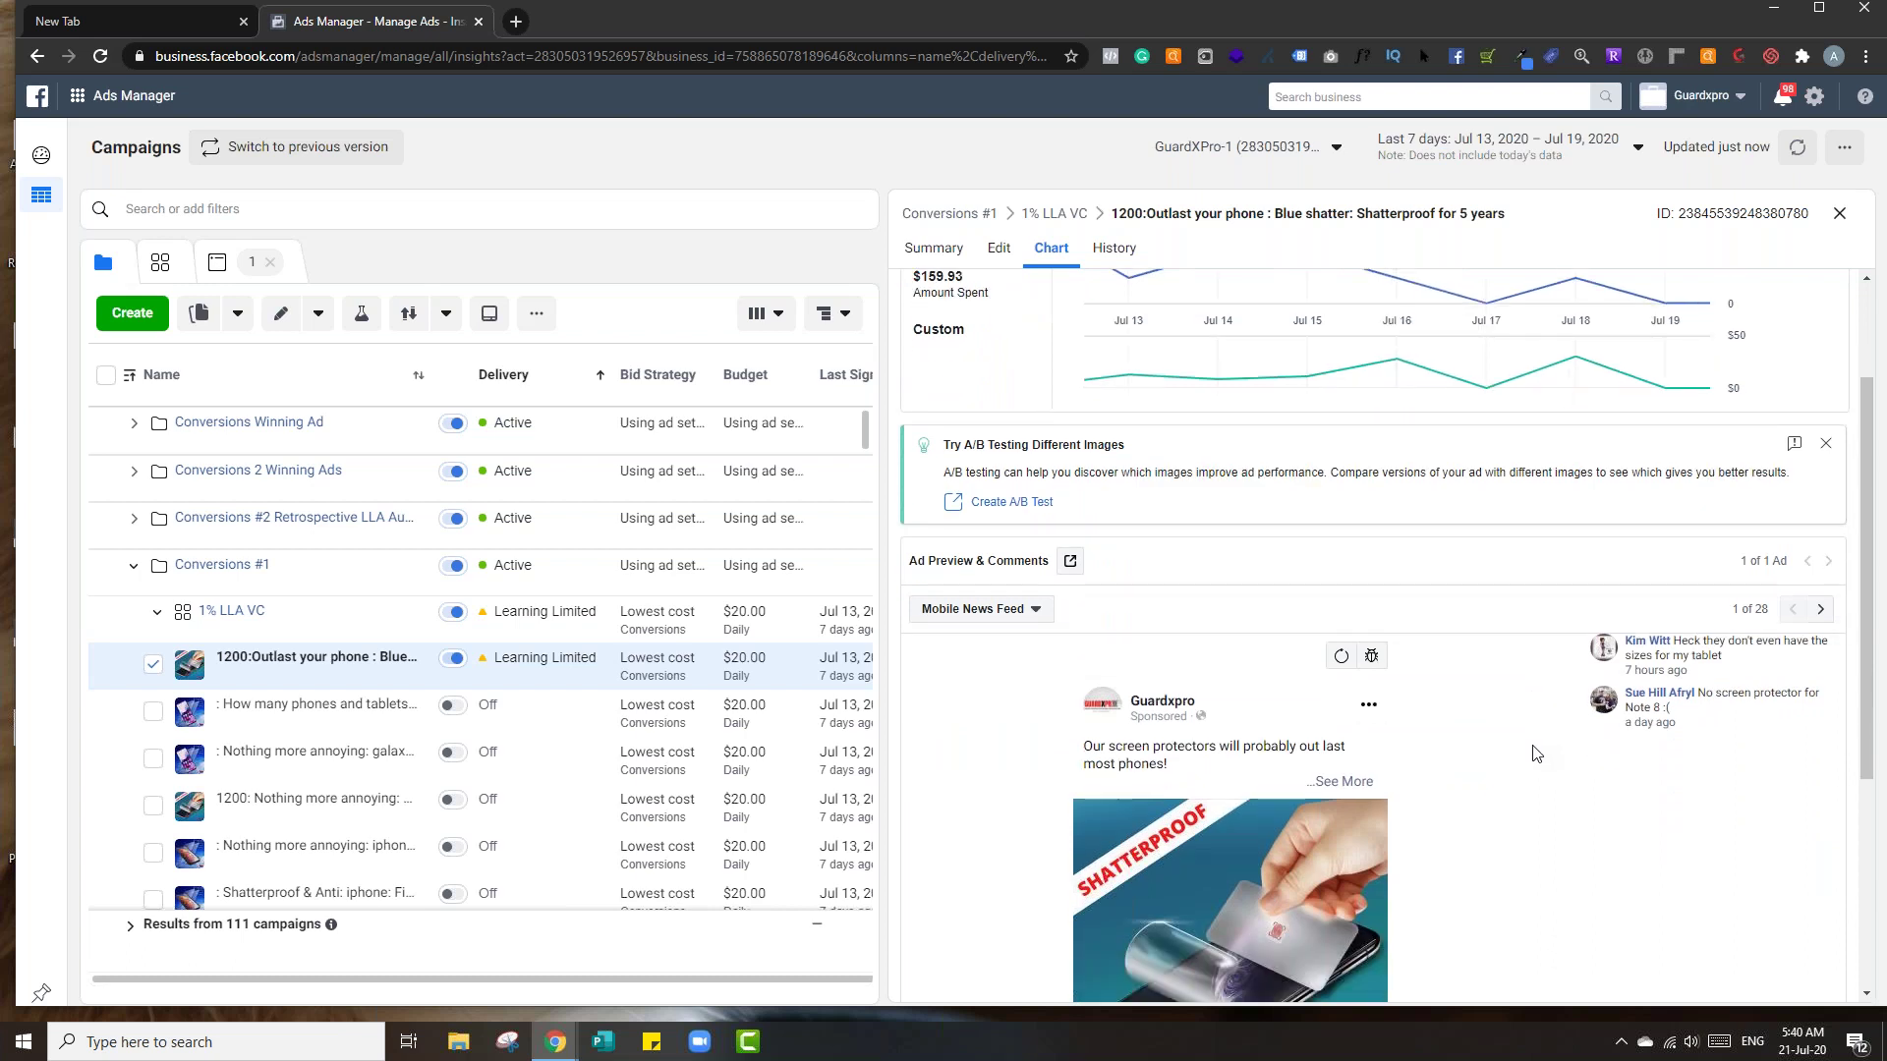
scroll(1537, 754, down, 3)
scroll(1538, 753, down, 4)
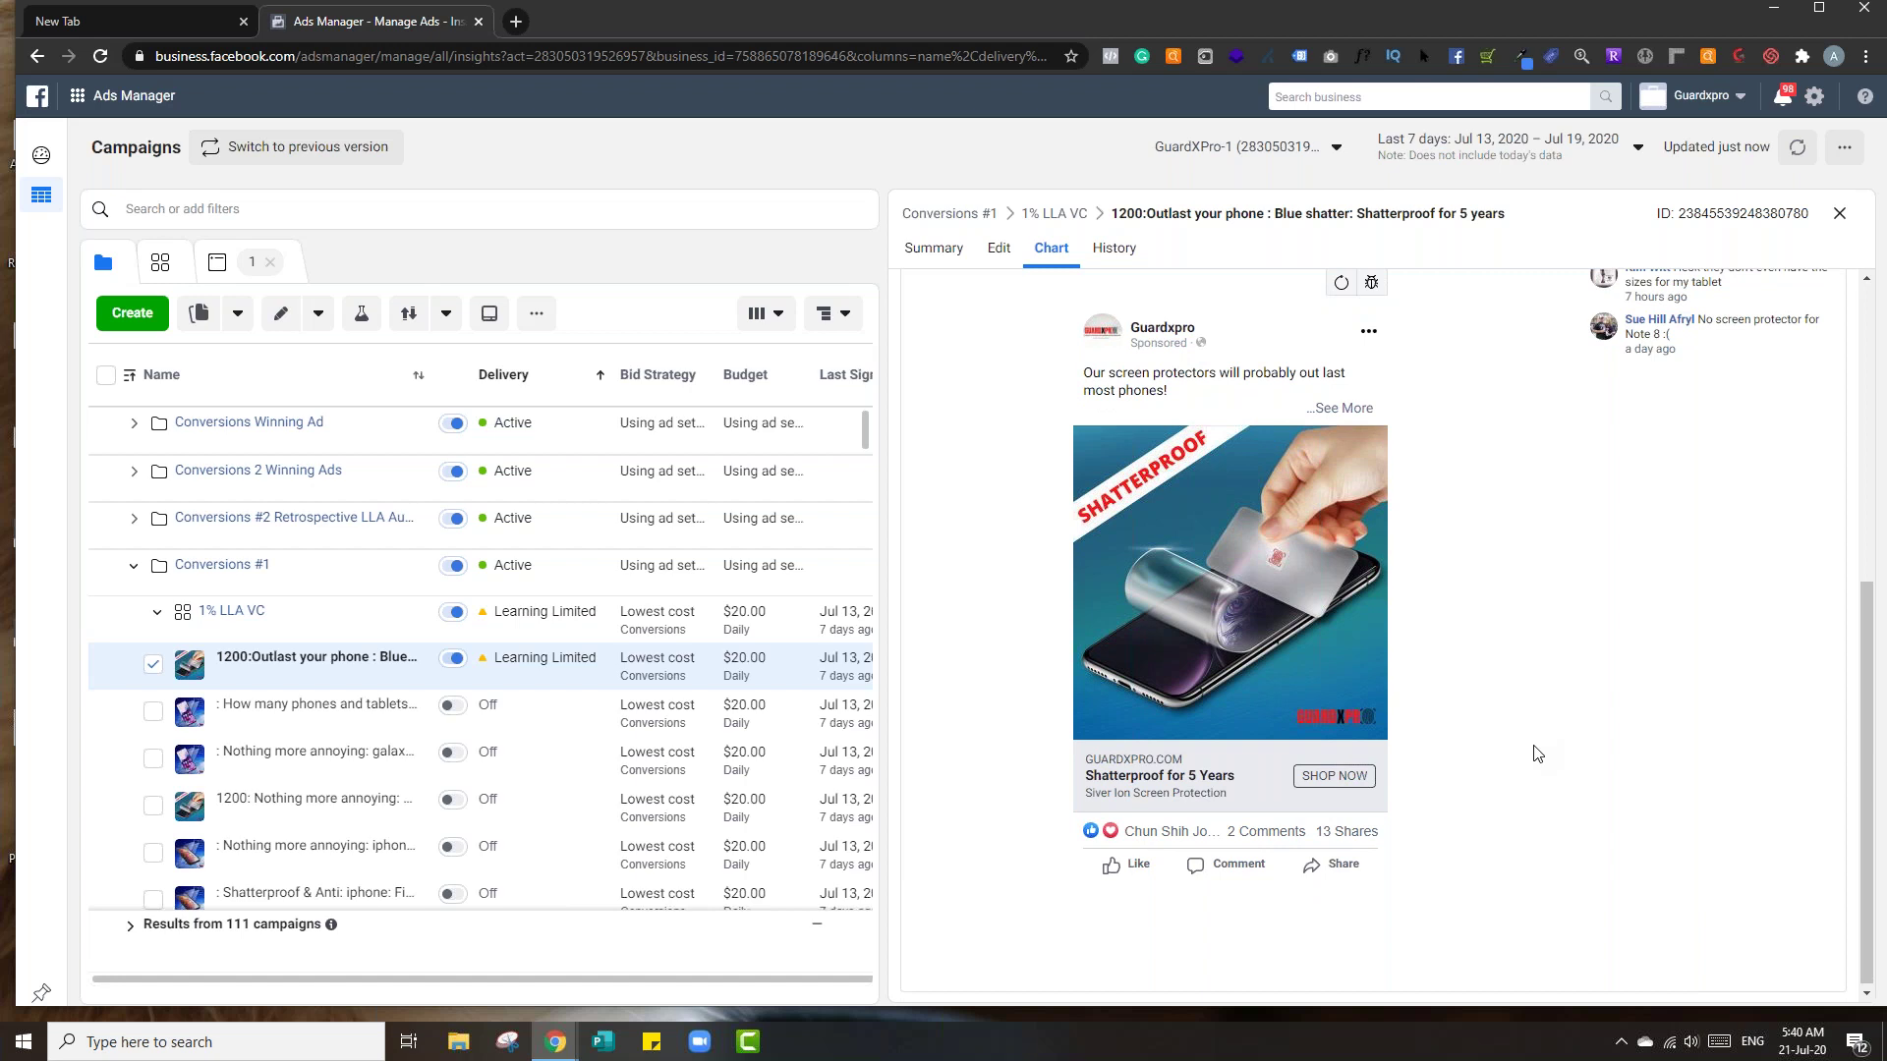
click(1840, 213)
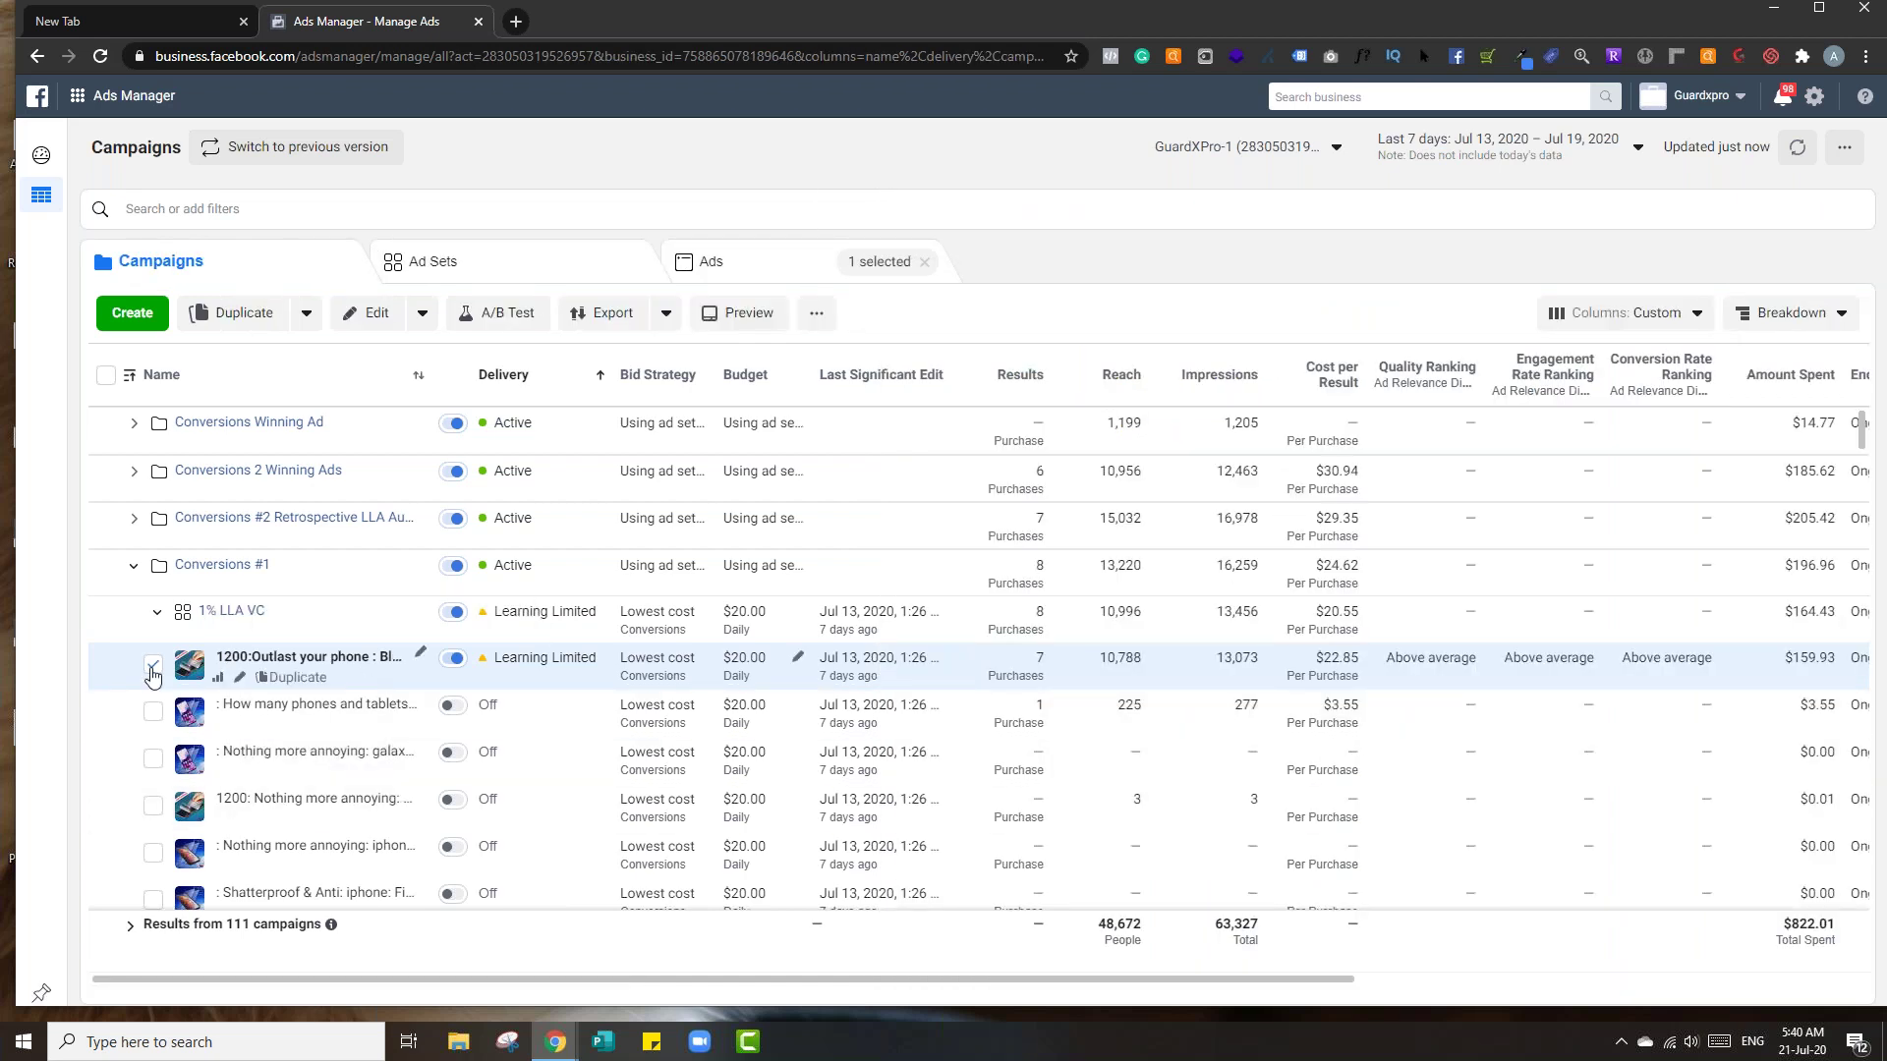
- Deselect the ad, collapse Conversions #1, and set the range to This month
click(153, 671)
mouse_move(551, 665)
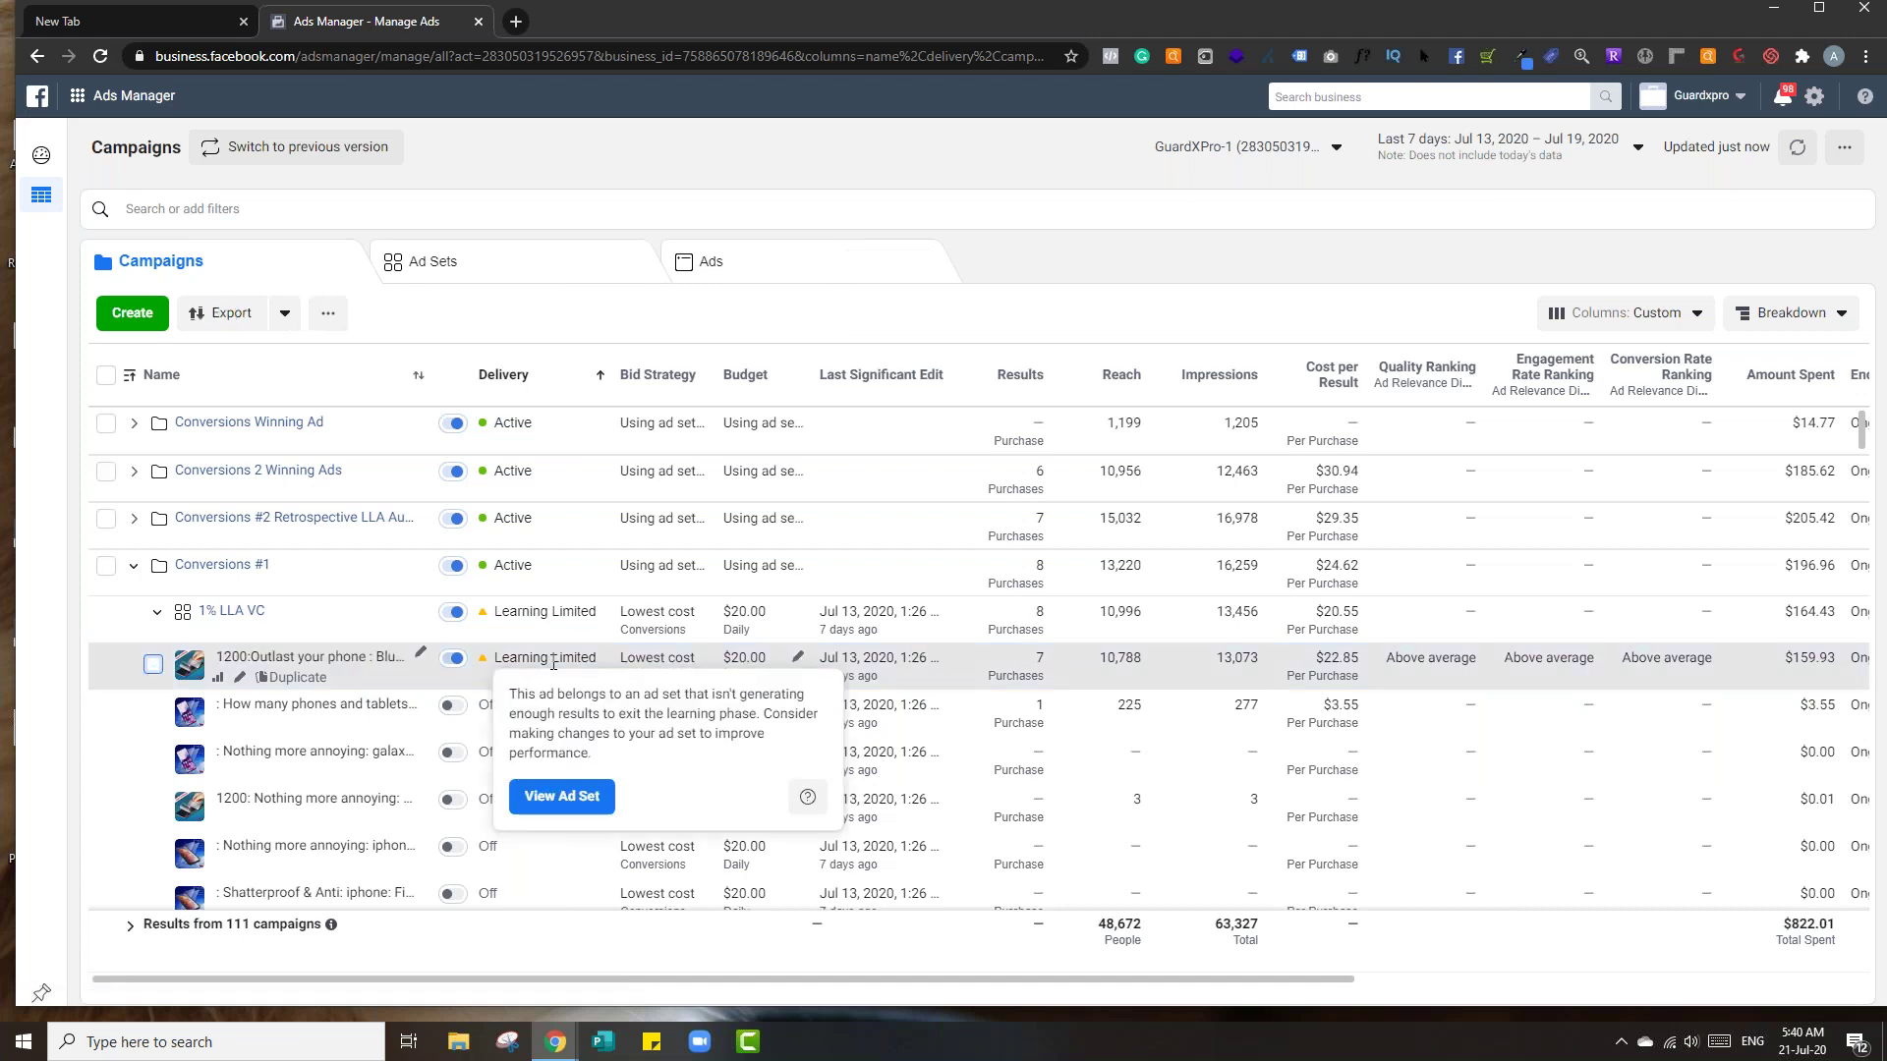
click(134, 566)
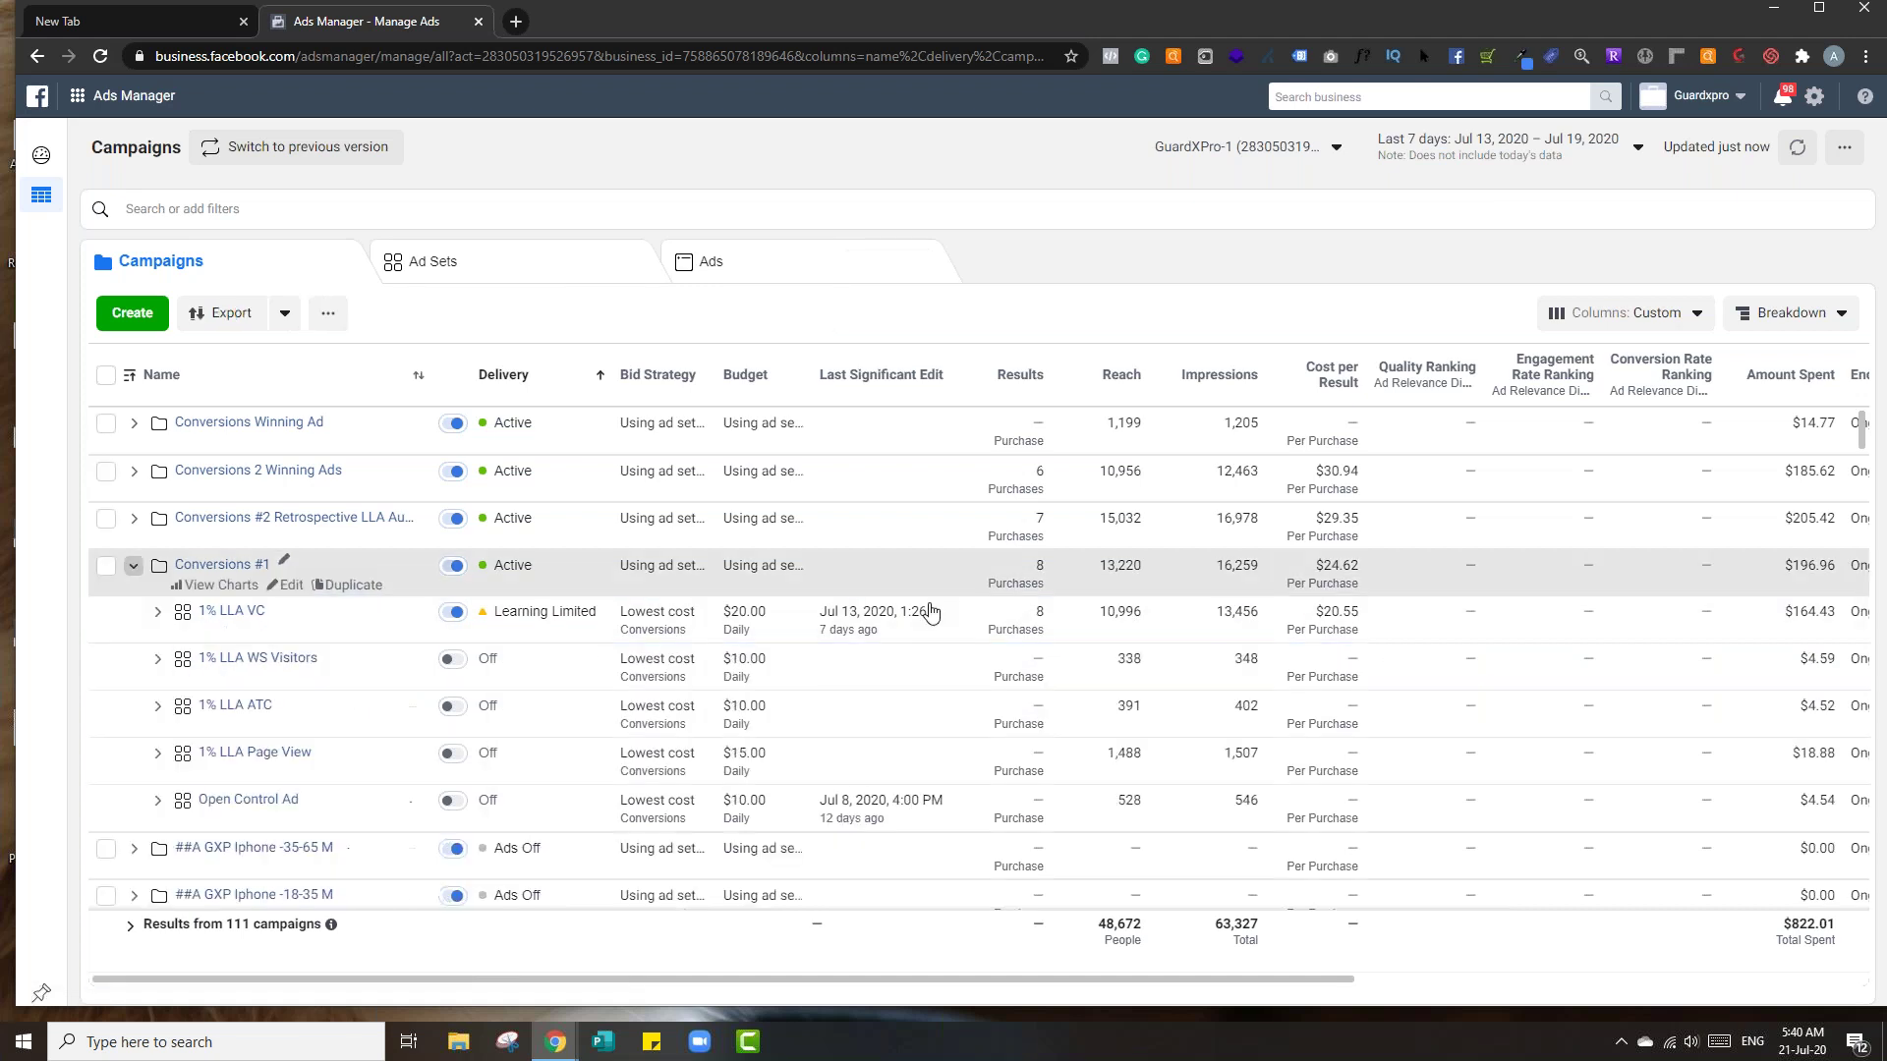
click(1584, 157)
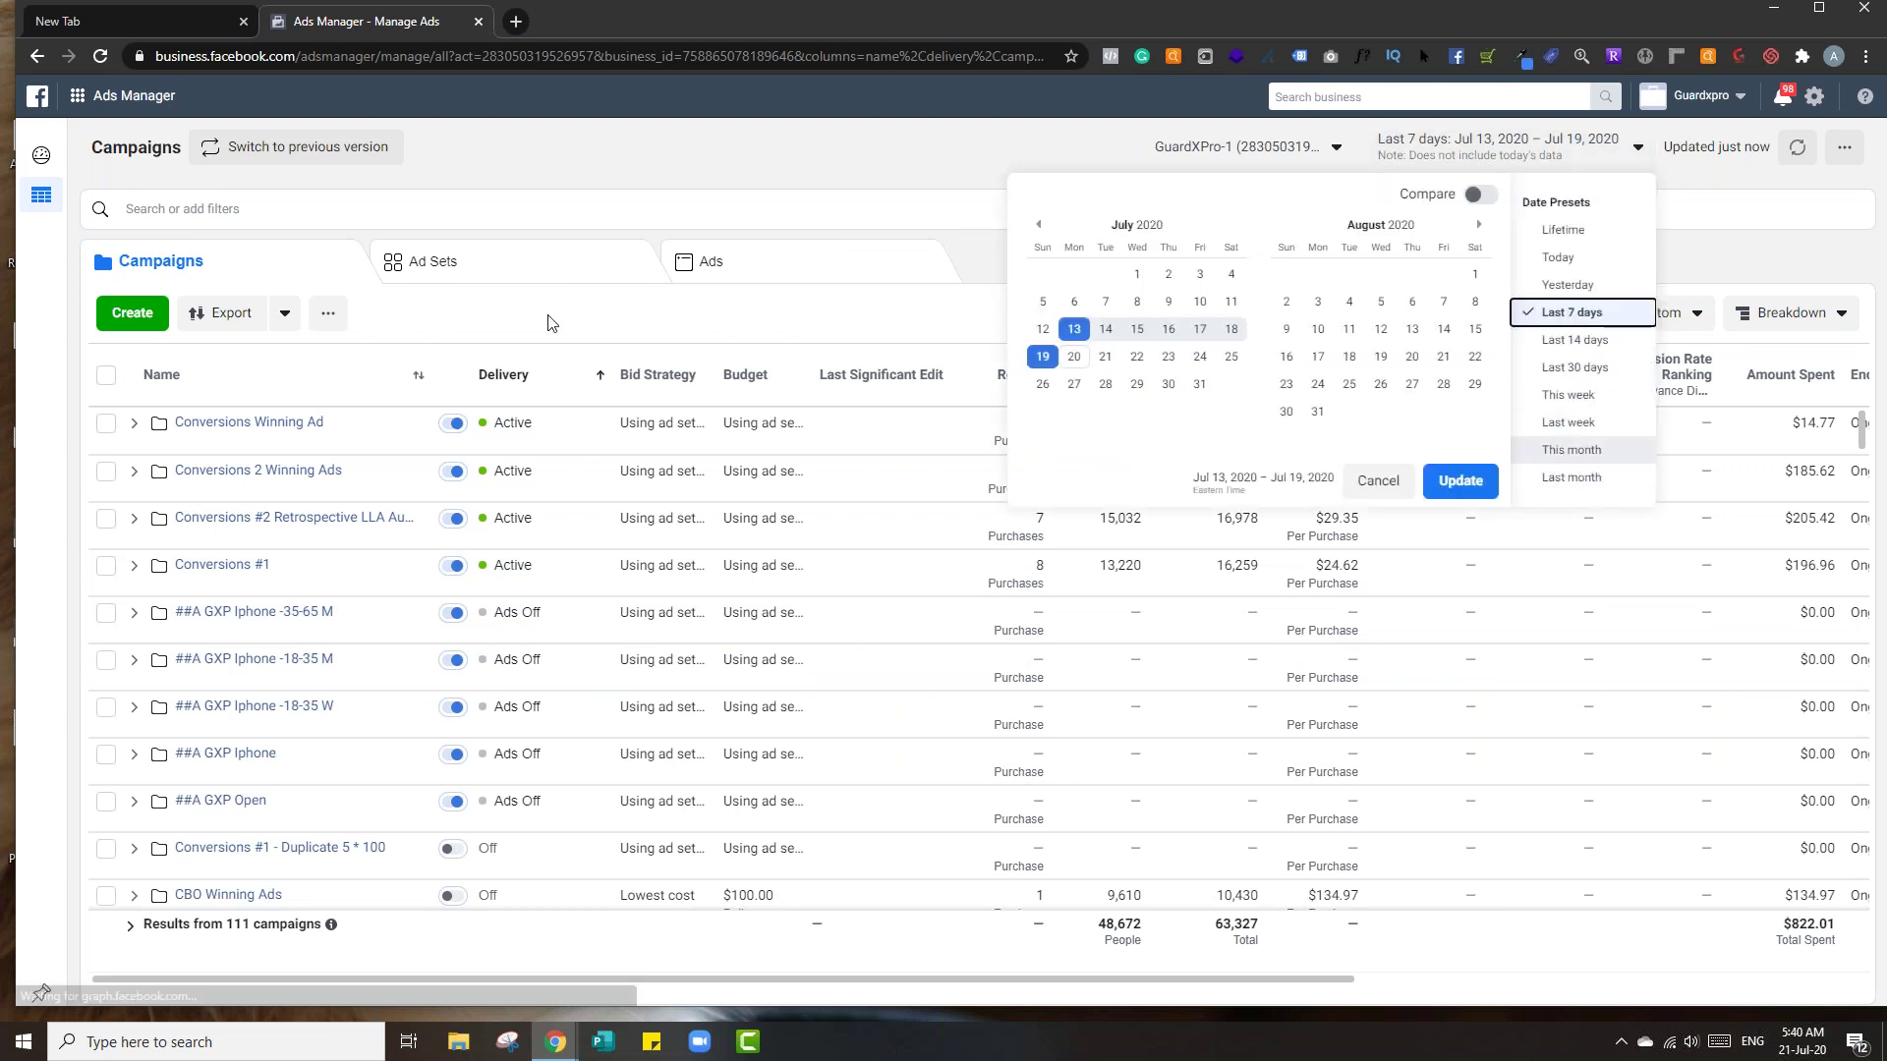
click(1585, 452)
- Select the Conversions 2 Winning Ads, Retrospective and Conversions #1 campaigns
click(105, 472)
click(105, 519)
click(106, 566)
- Filter the table to the three selected campaigns and browse their ad sets
click(246, 208)
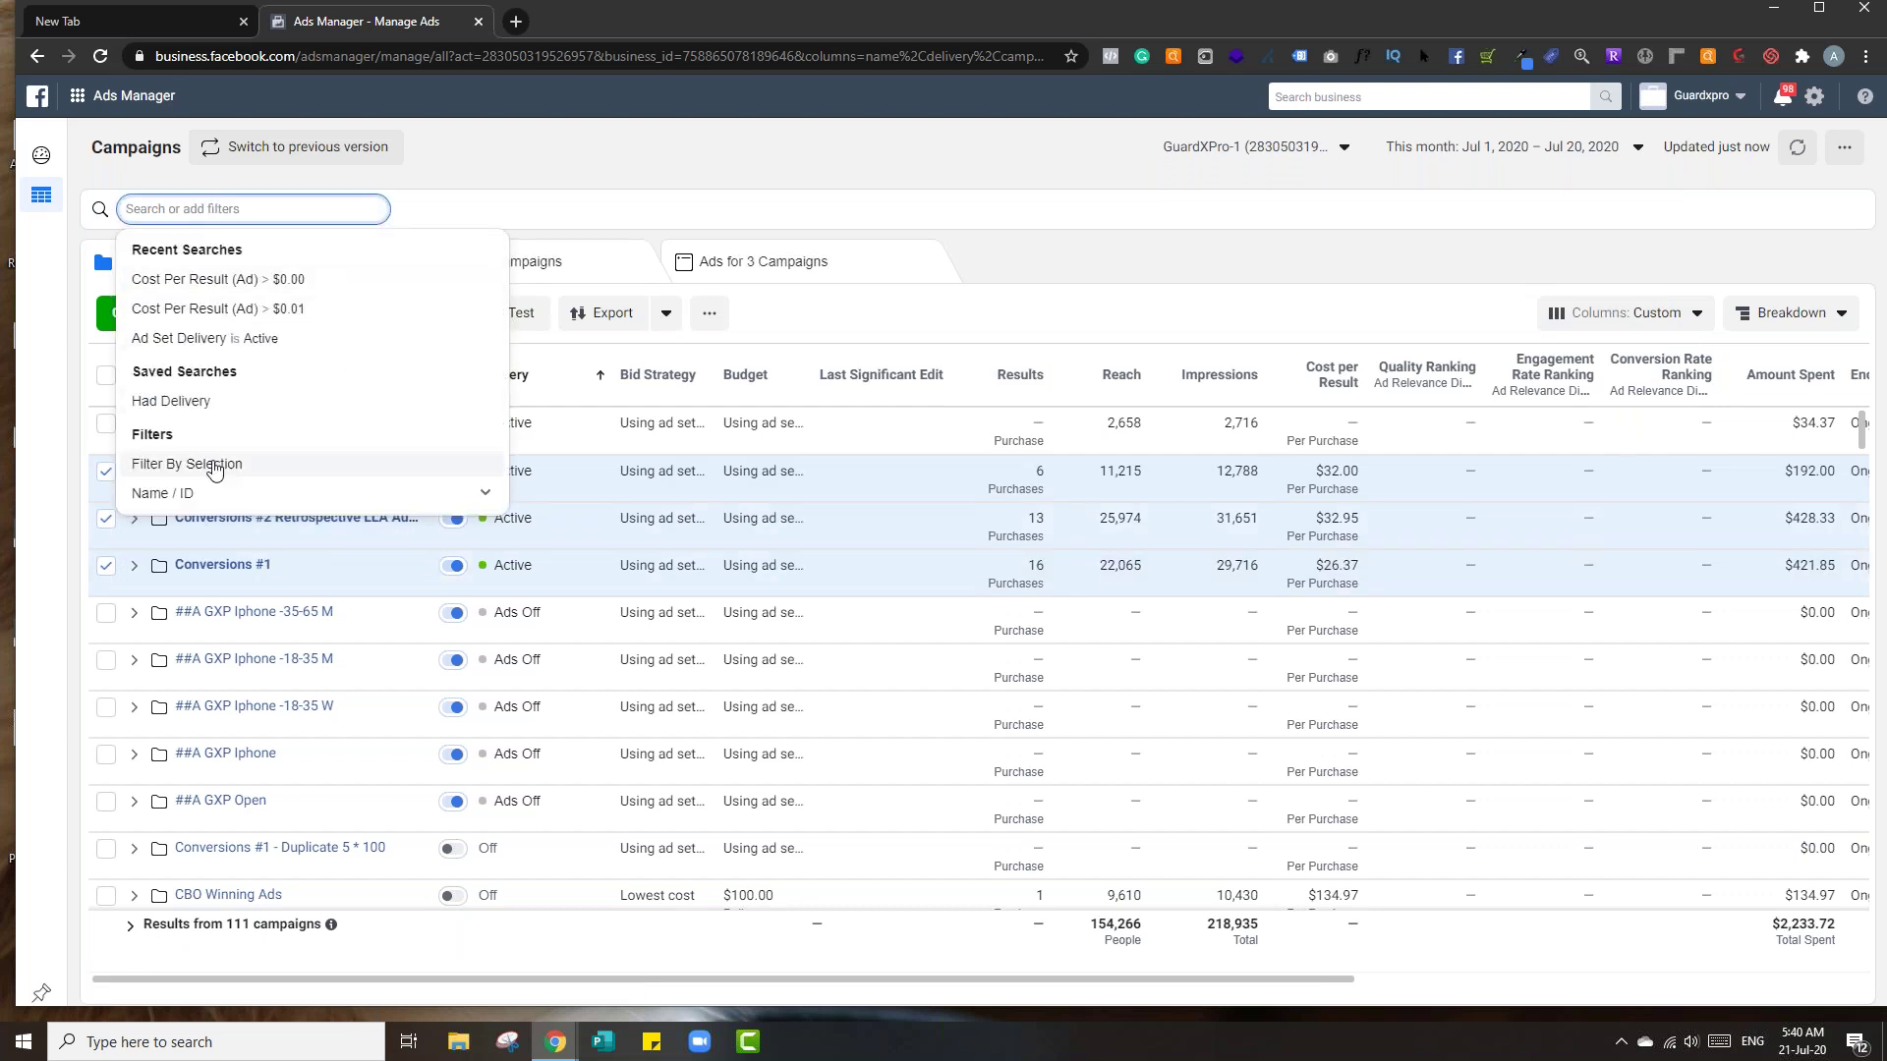
click(211, 464)
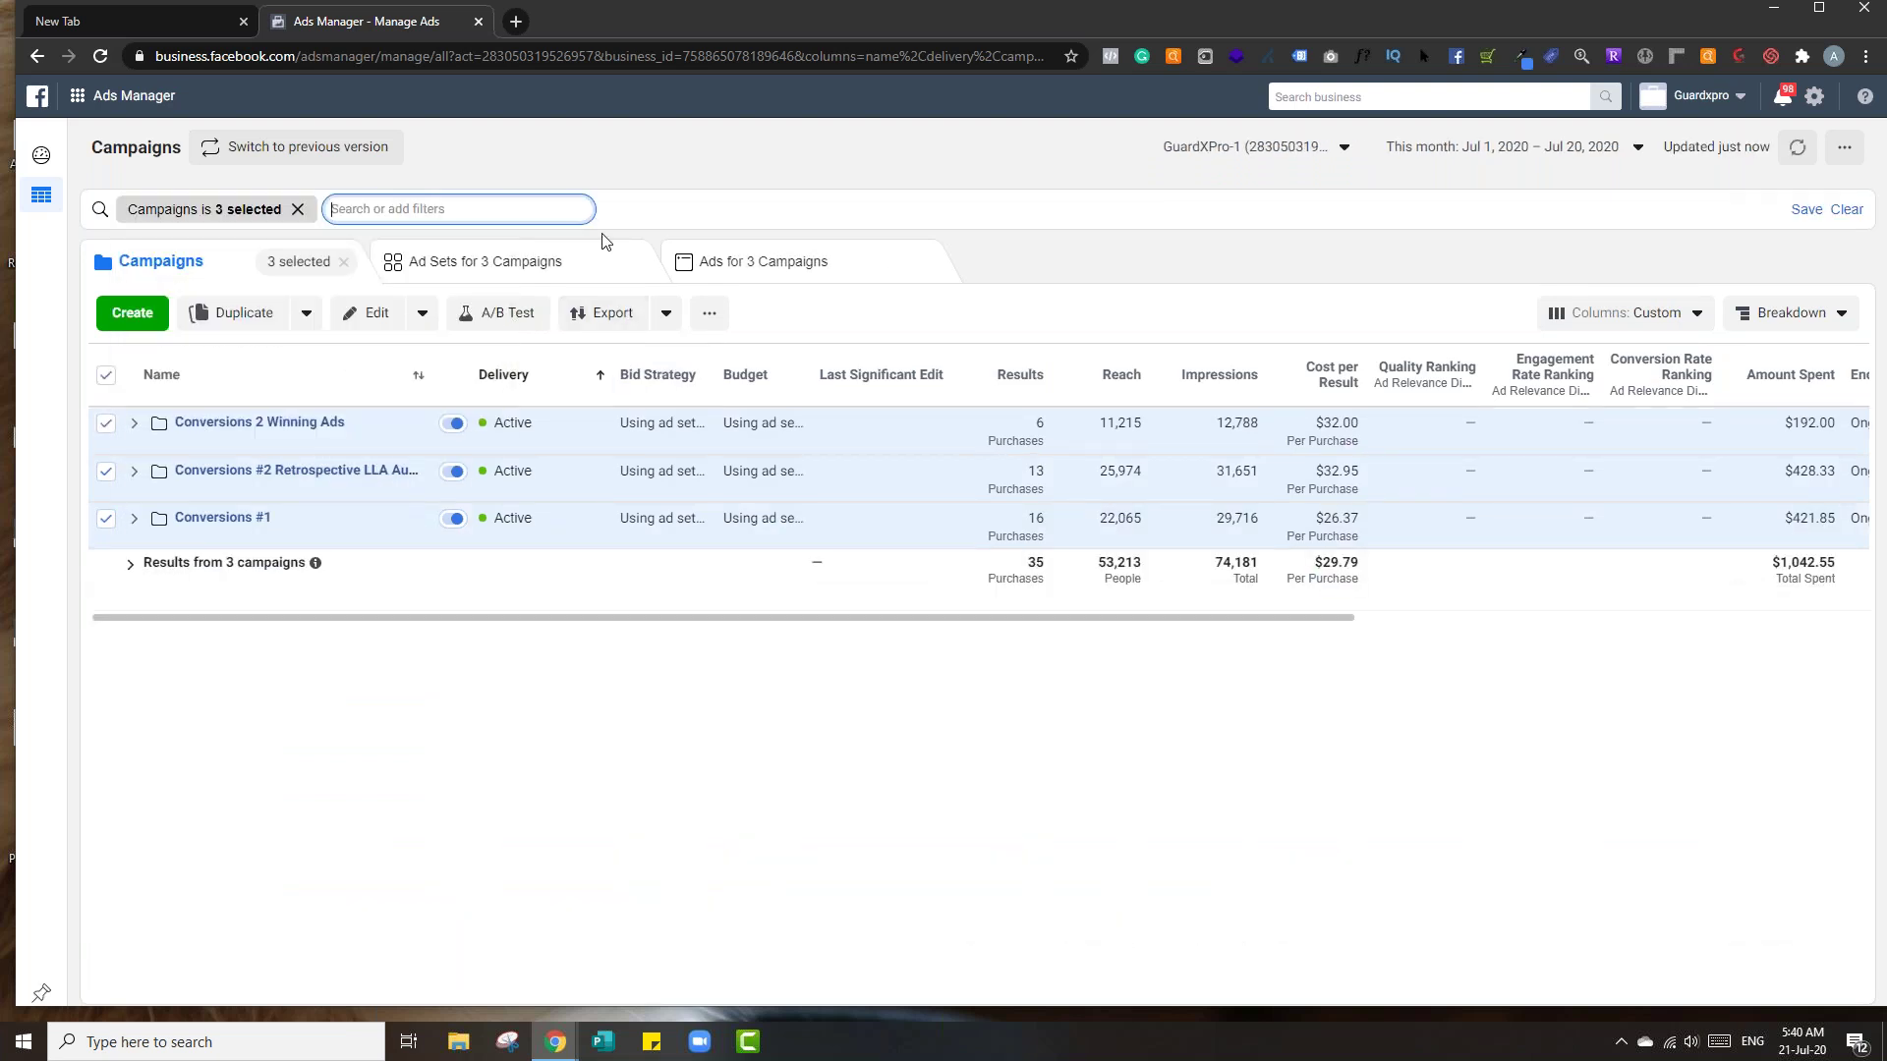
click(568, 262)
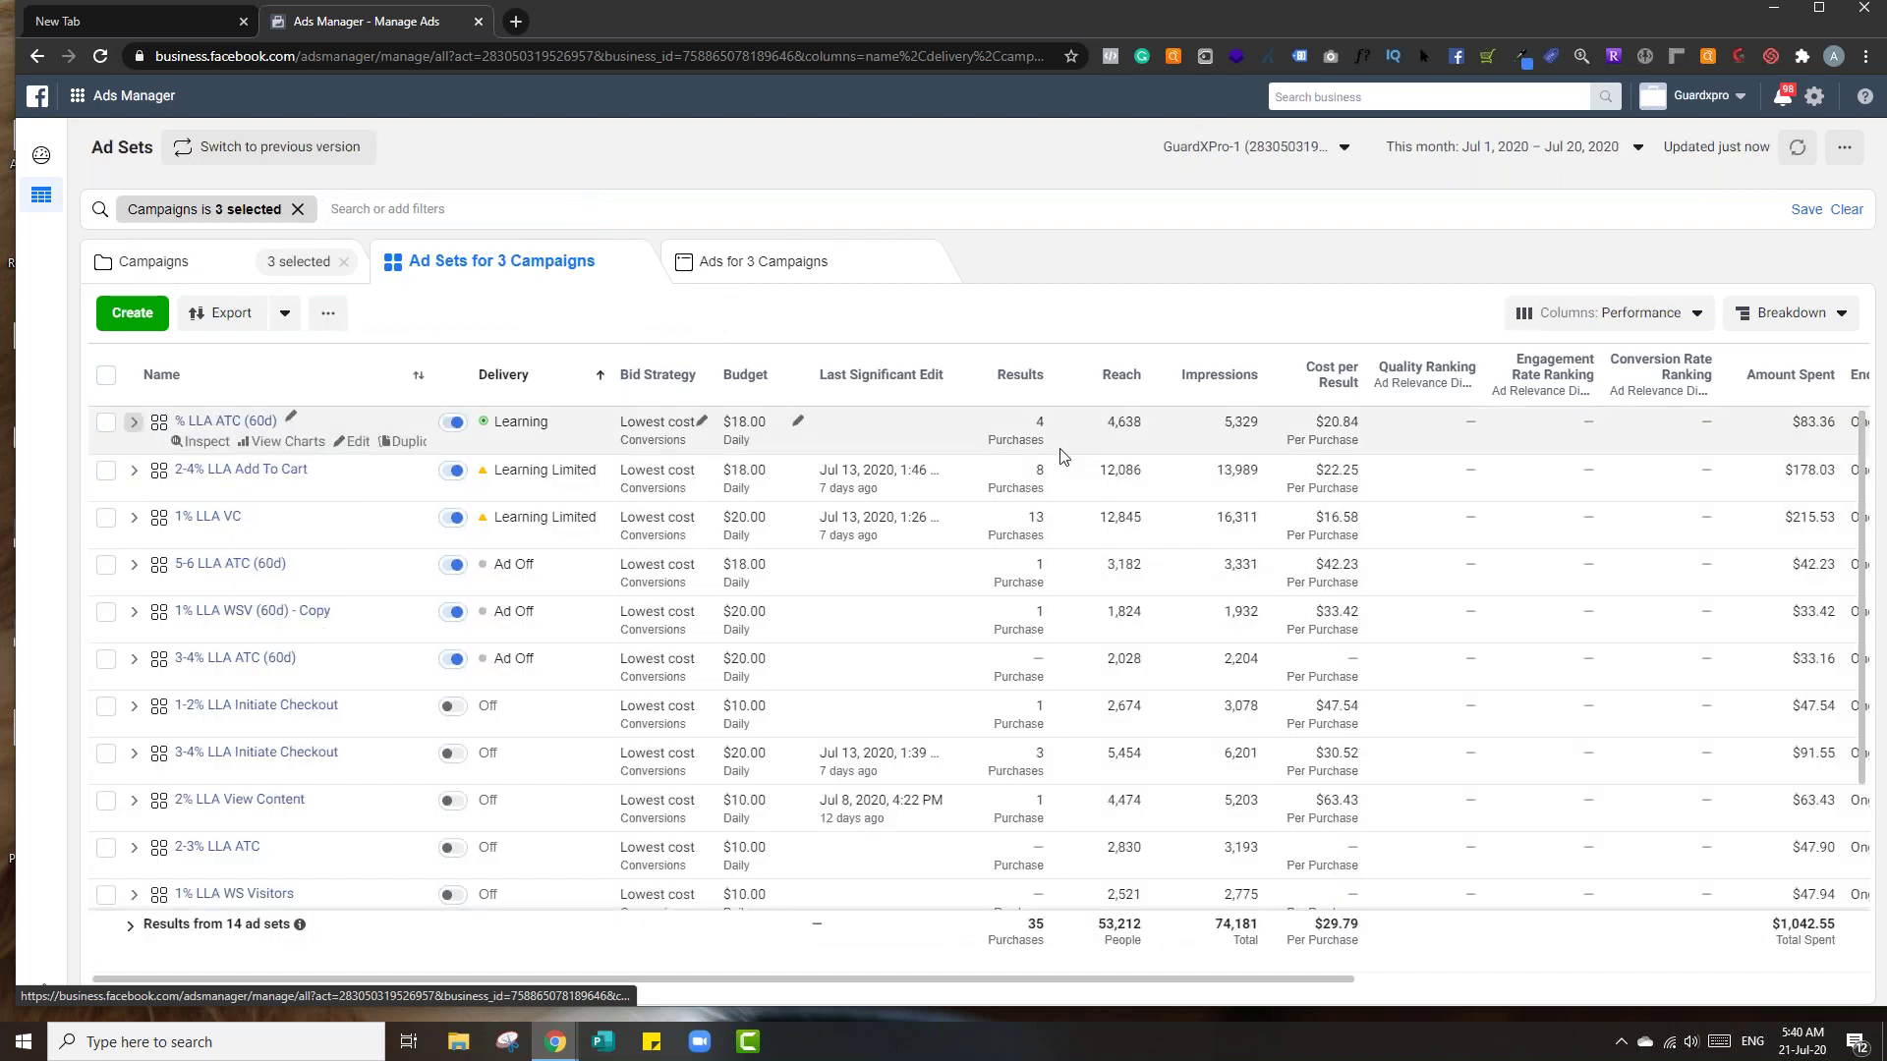
click(133, 423)
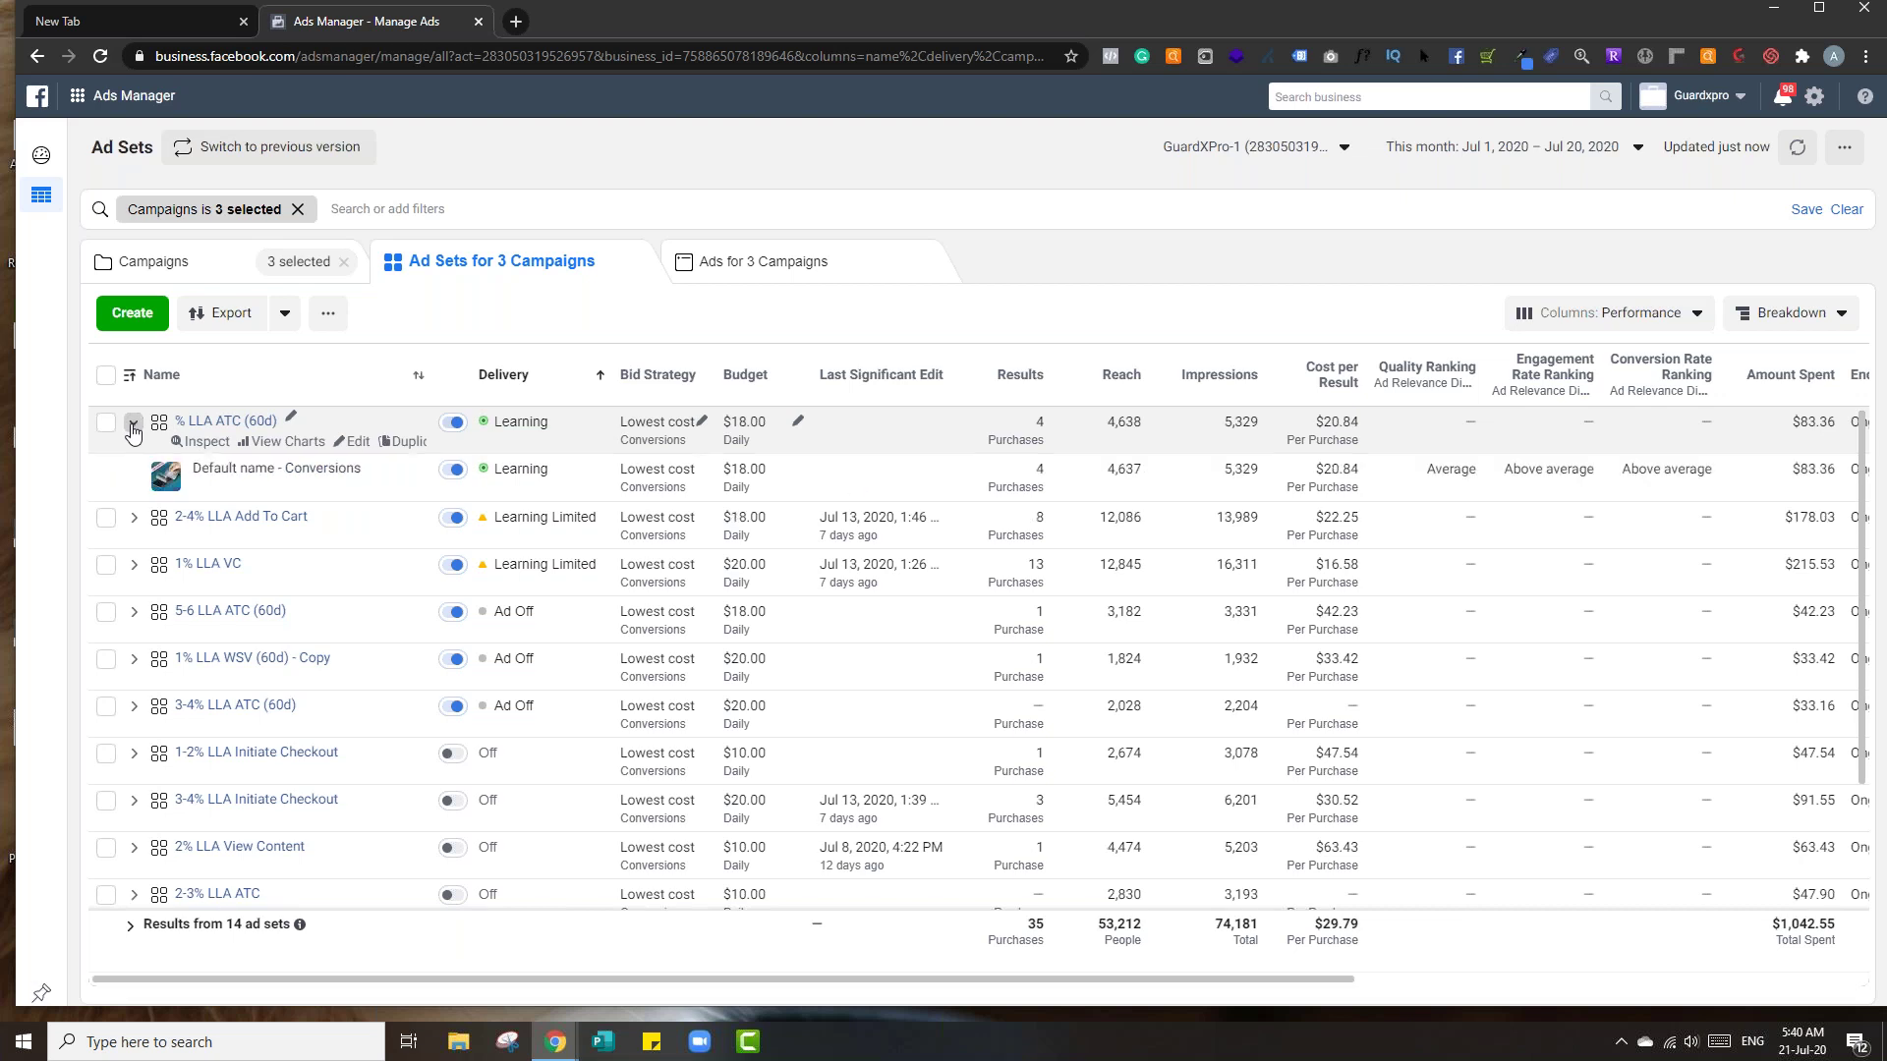
click(132, 424)
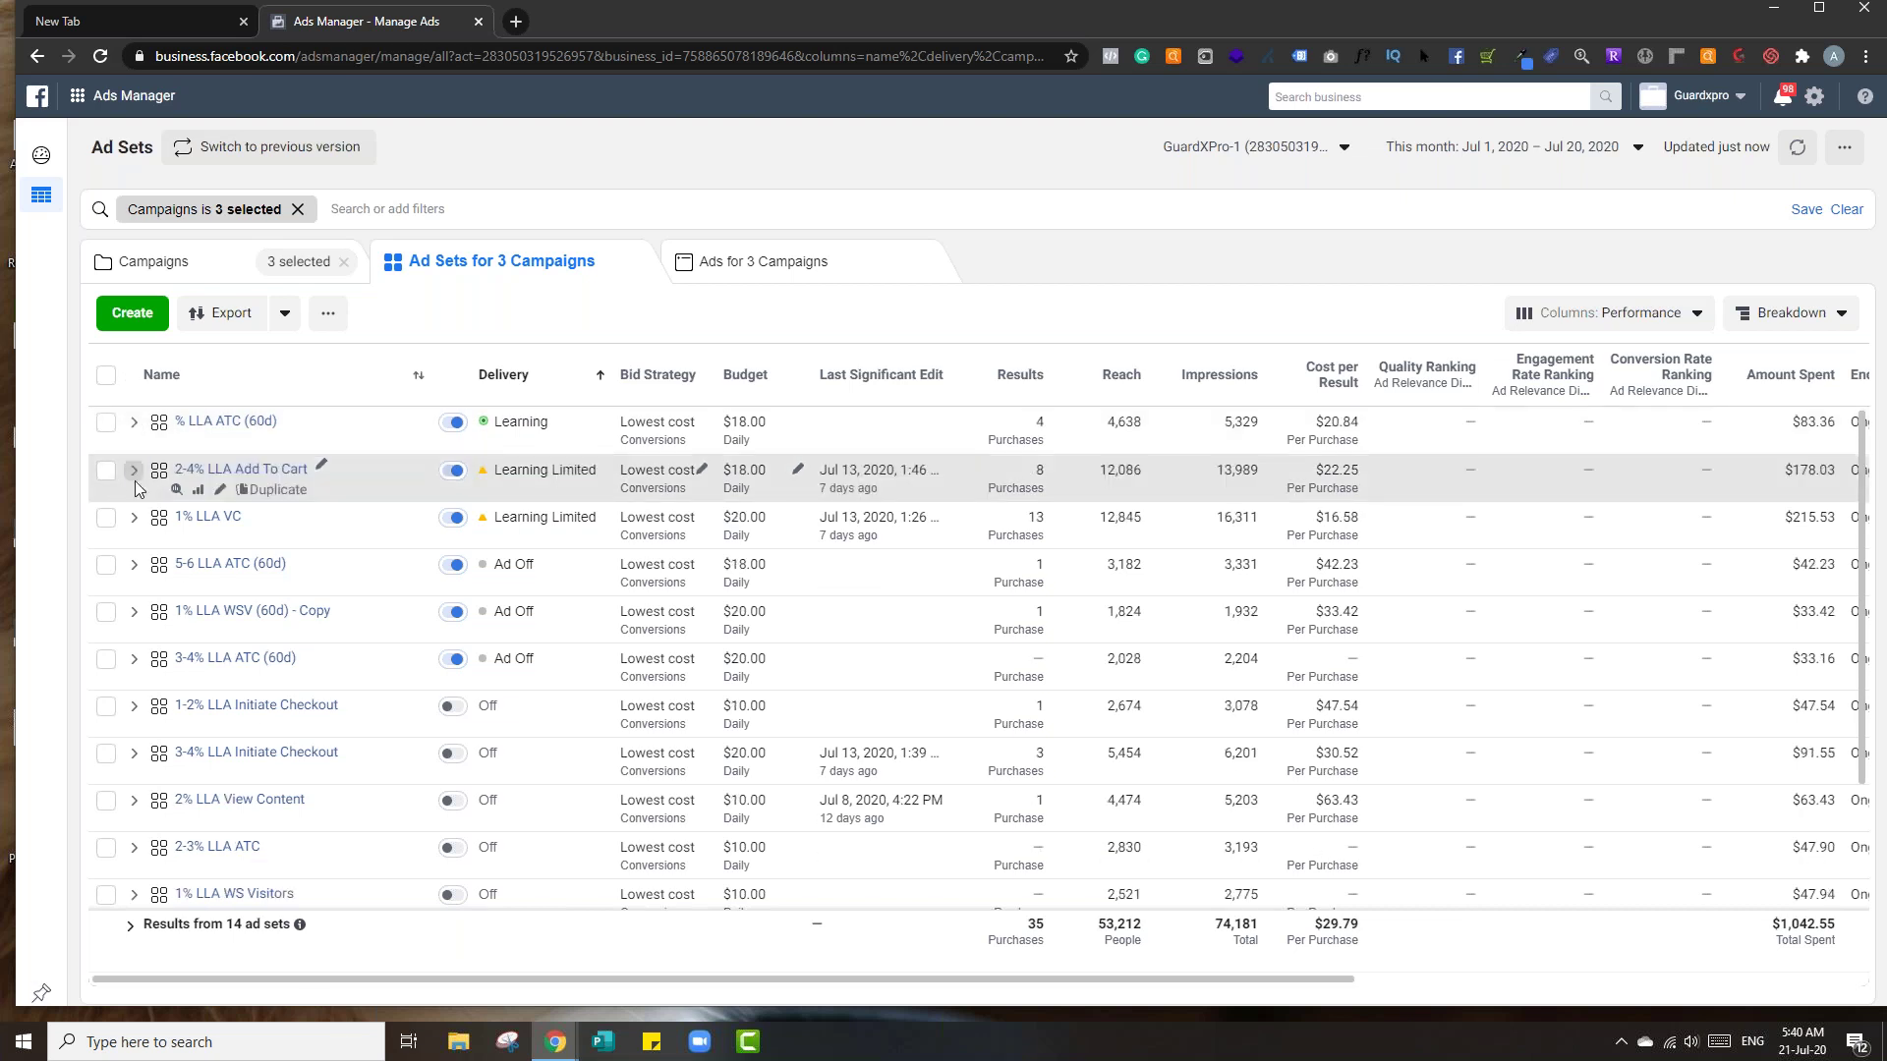
click(133, 474)
click(134, 476)
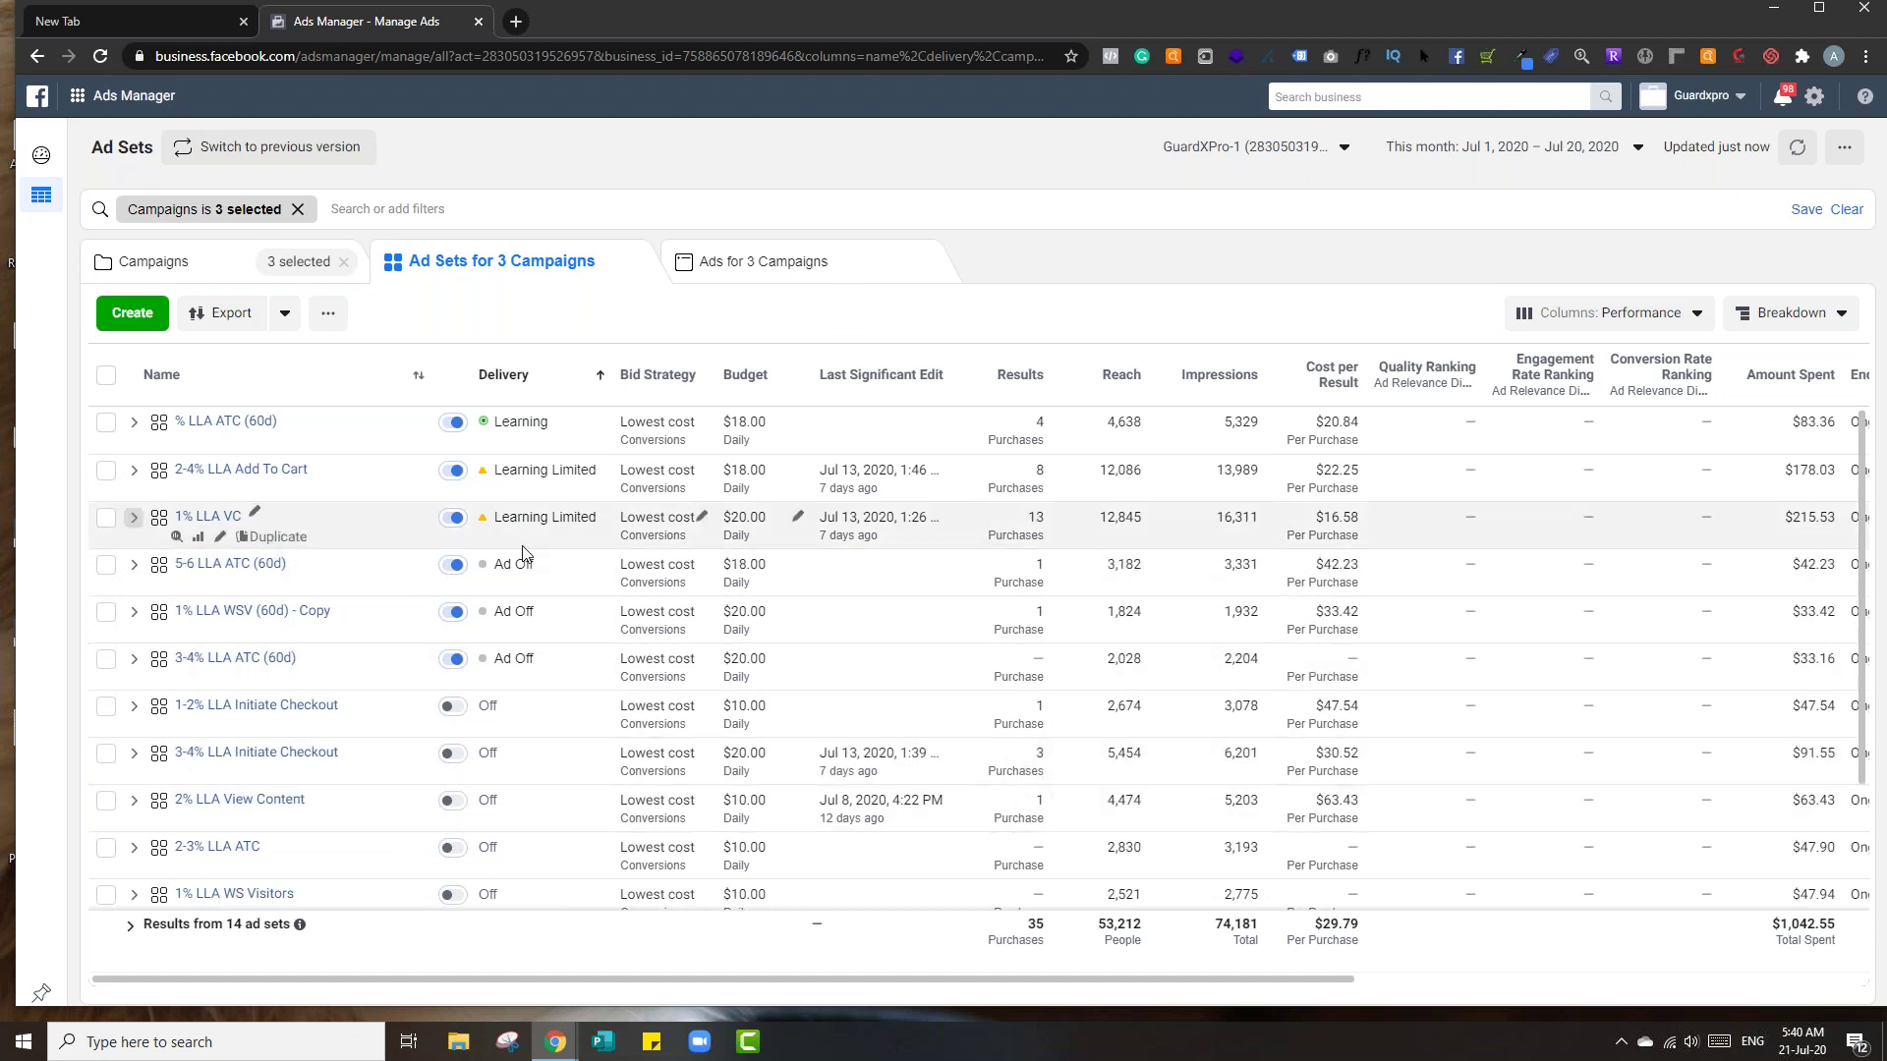
- Select % LLA ATC (60d), 2-4% LLA Add To Cart and 1% LLA VC, and list their ads
mouse_move(106, 521)
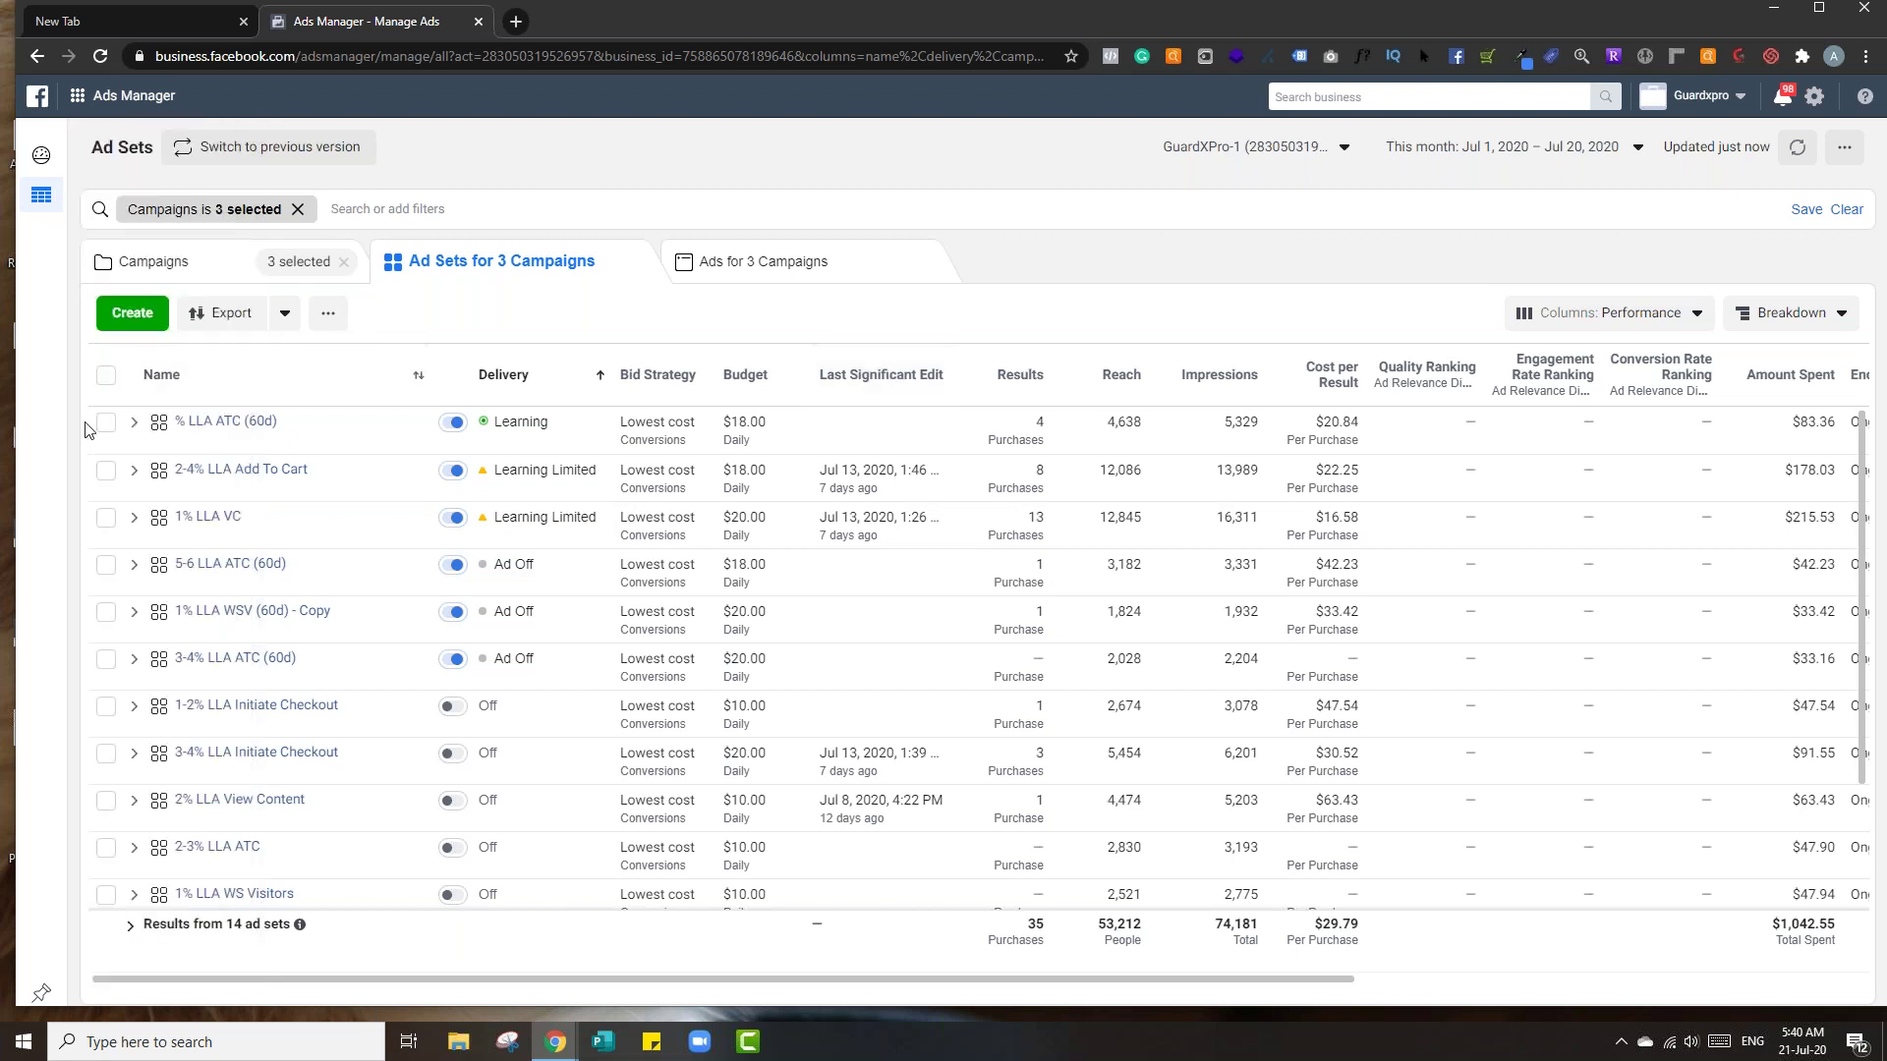
click(105, 423)
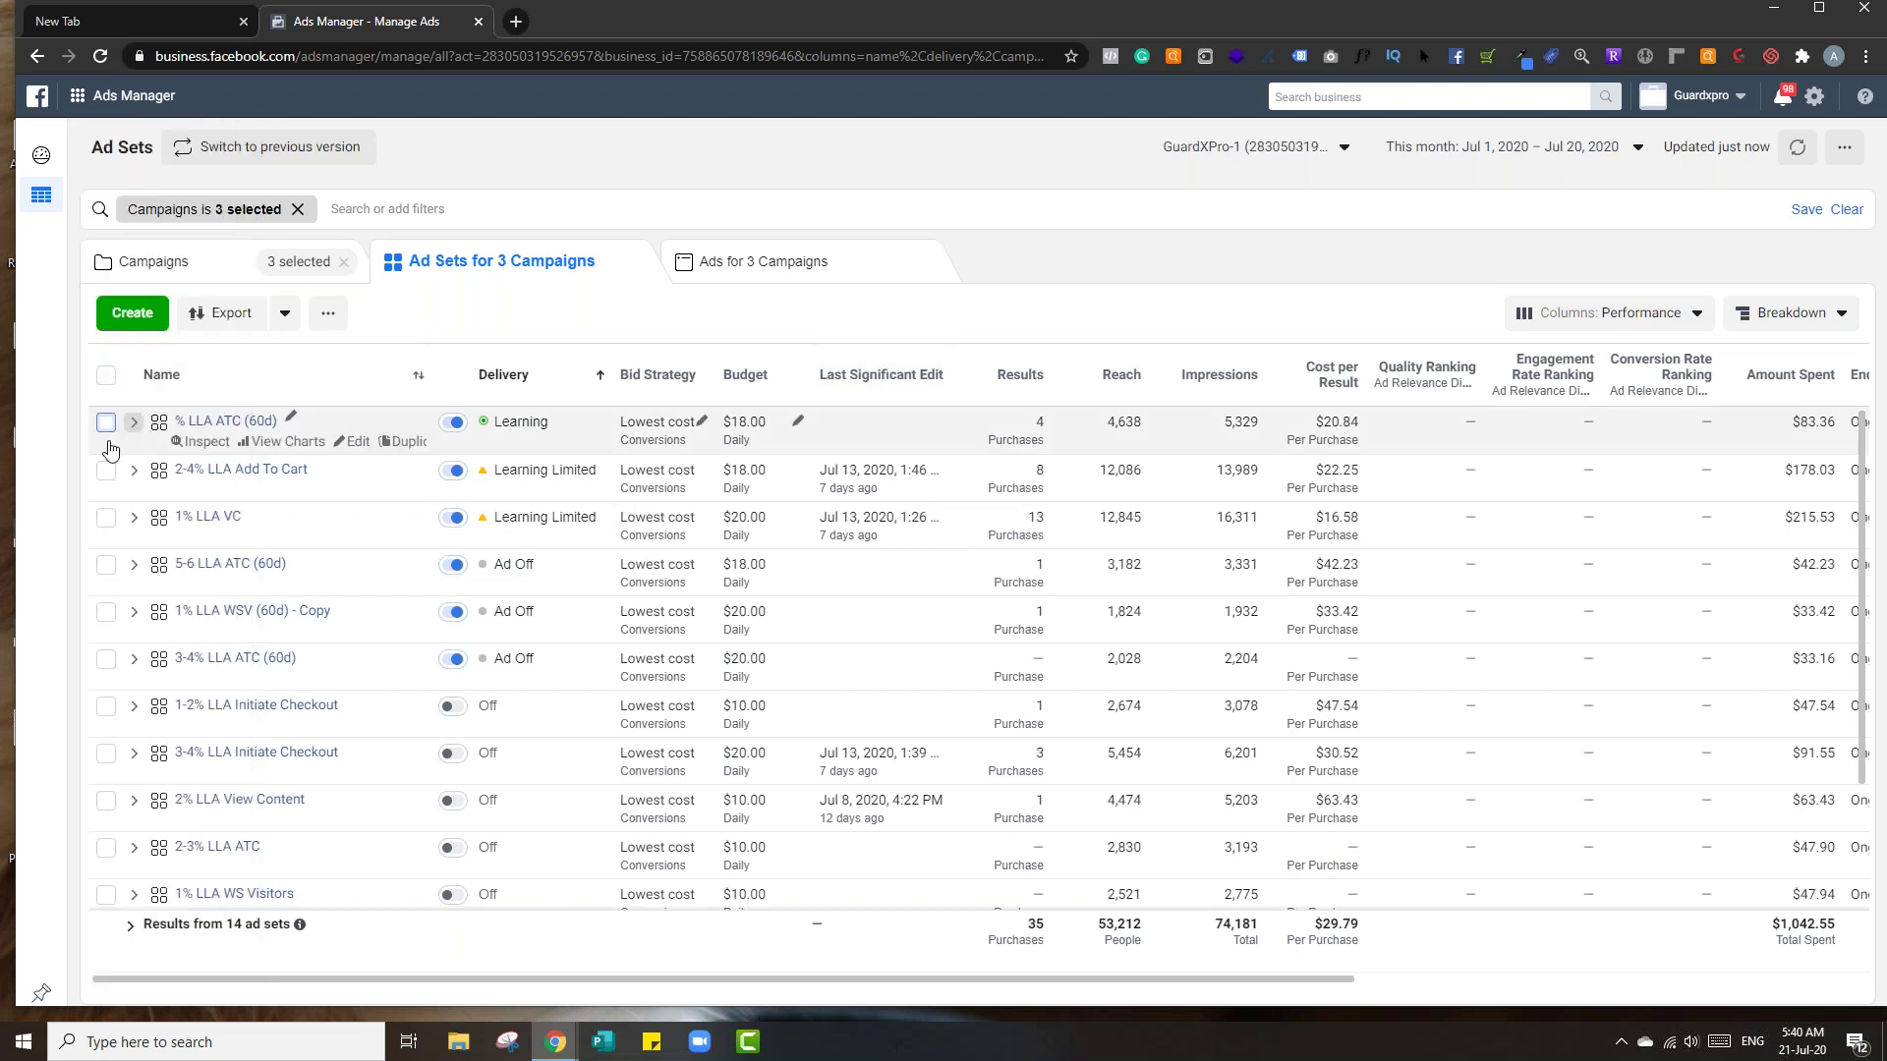
click(106, 517)
click(339, 210)
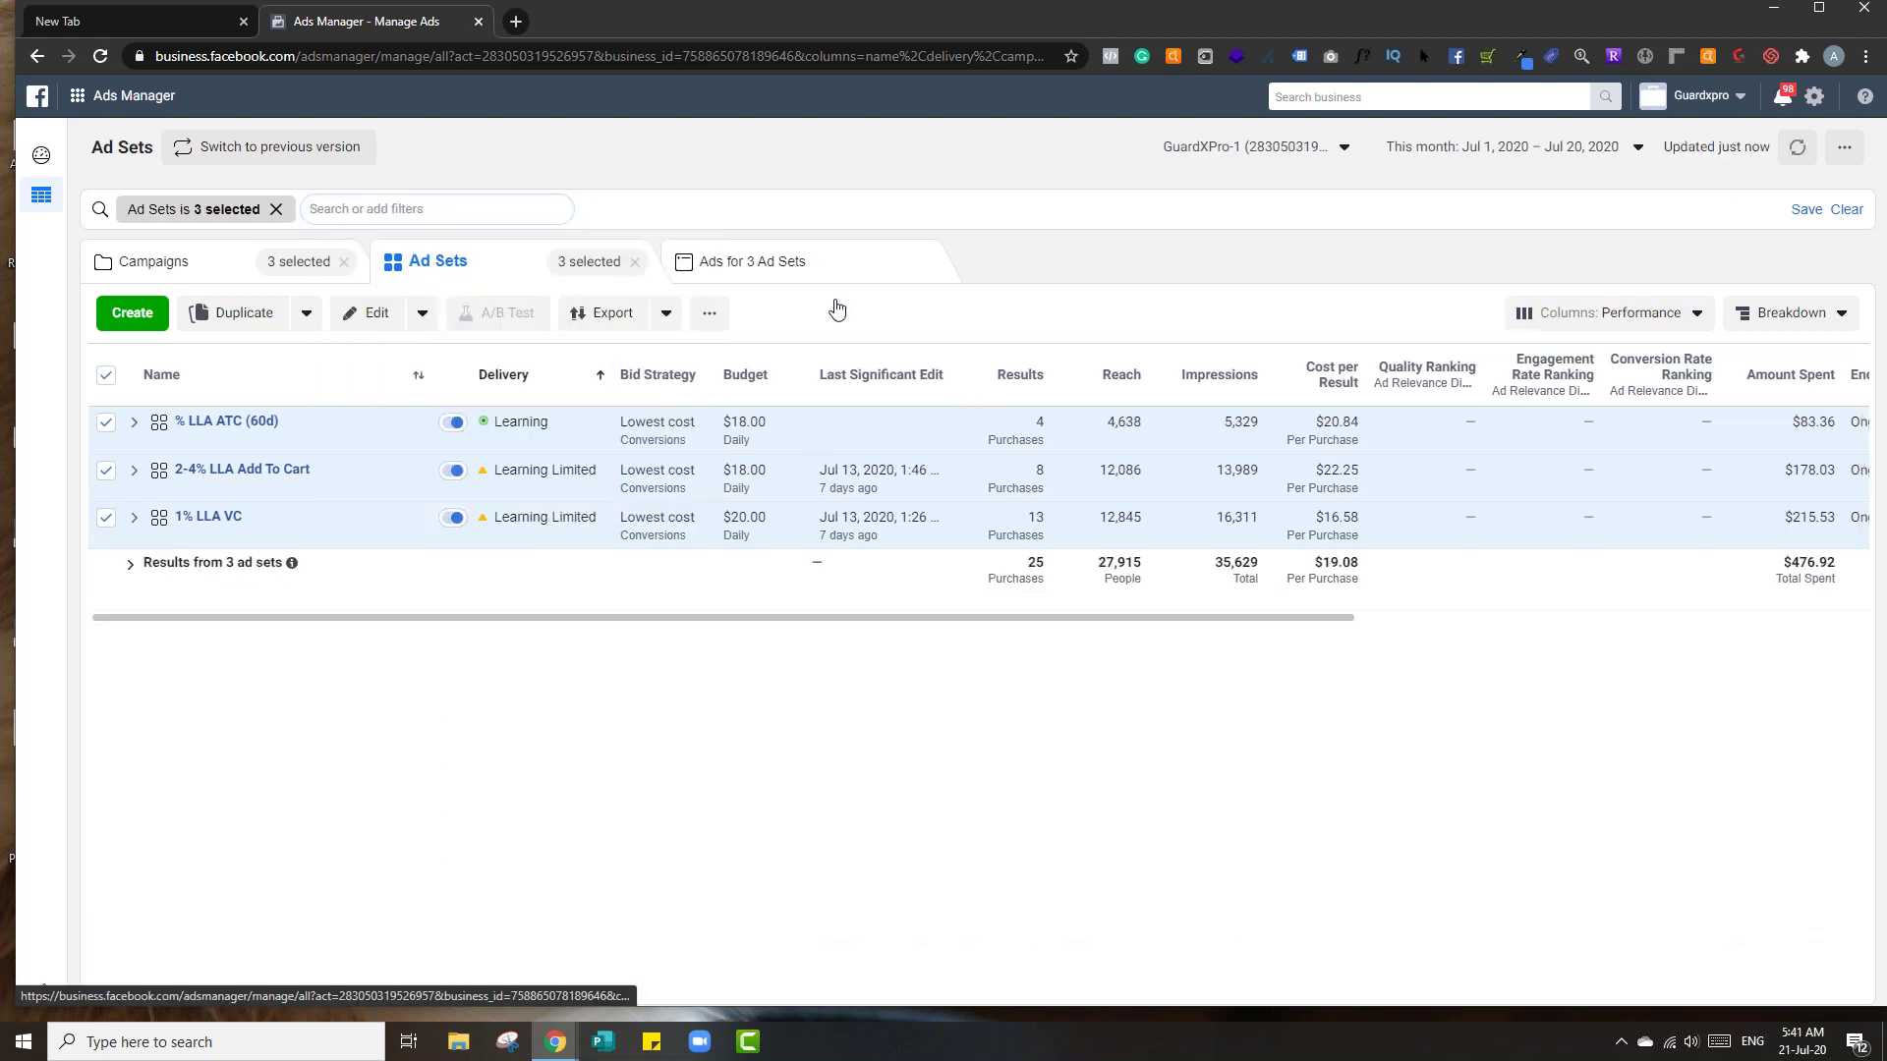
click(824, 265)
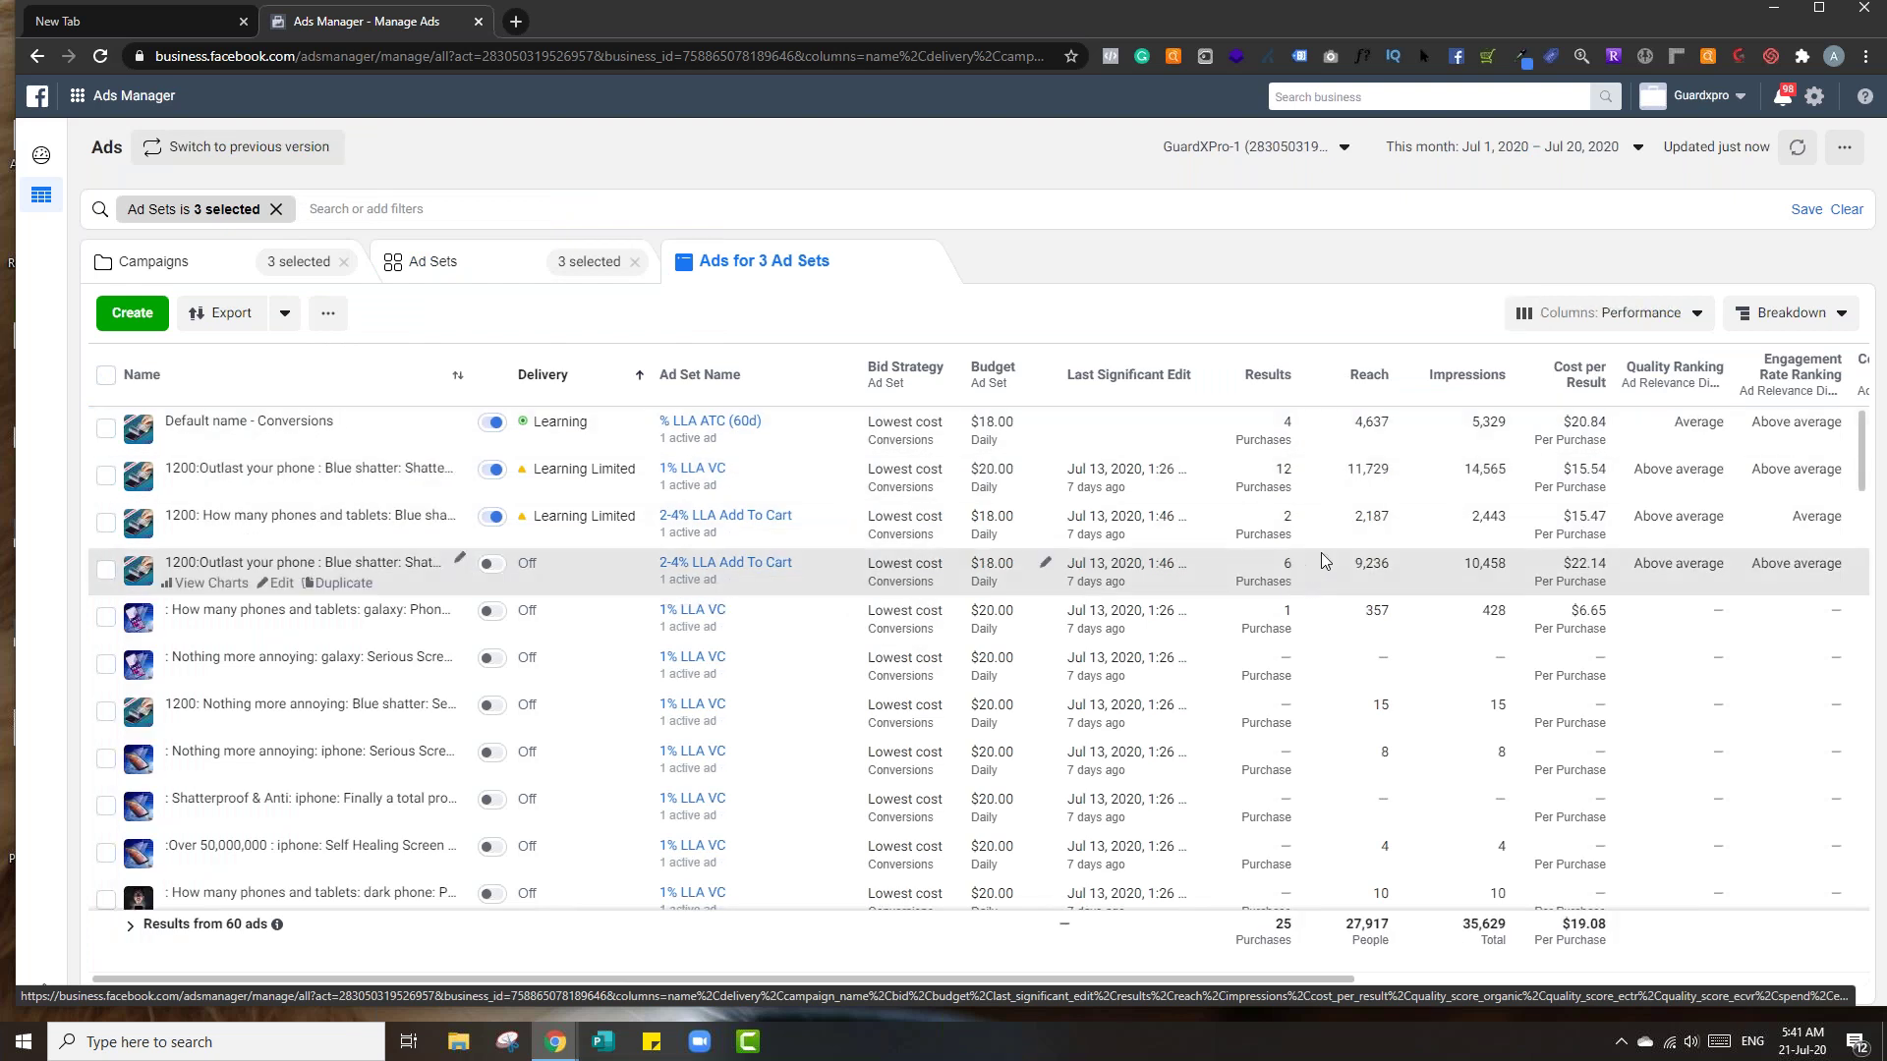
- Turn on the 'How many phones and tablets: galaxy' ad and publish the change
click(497, 616)
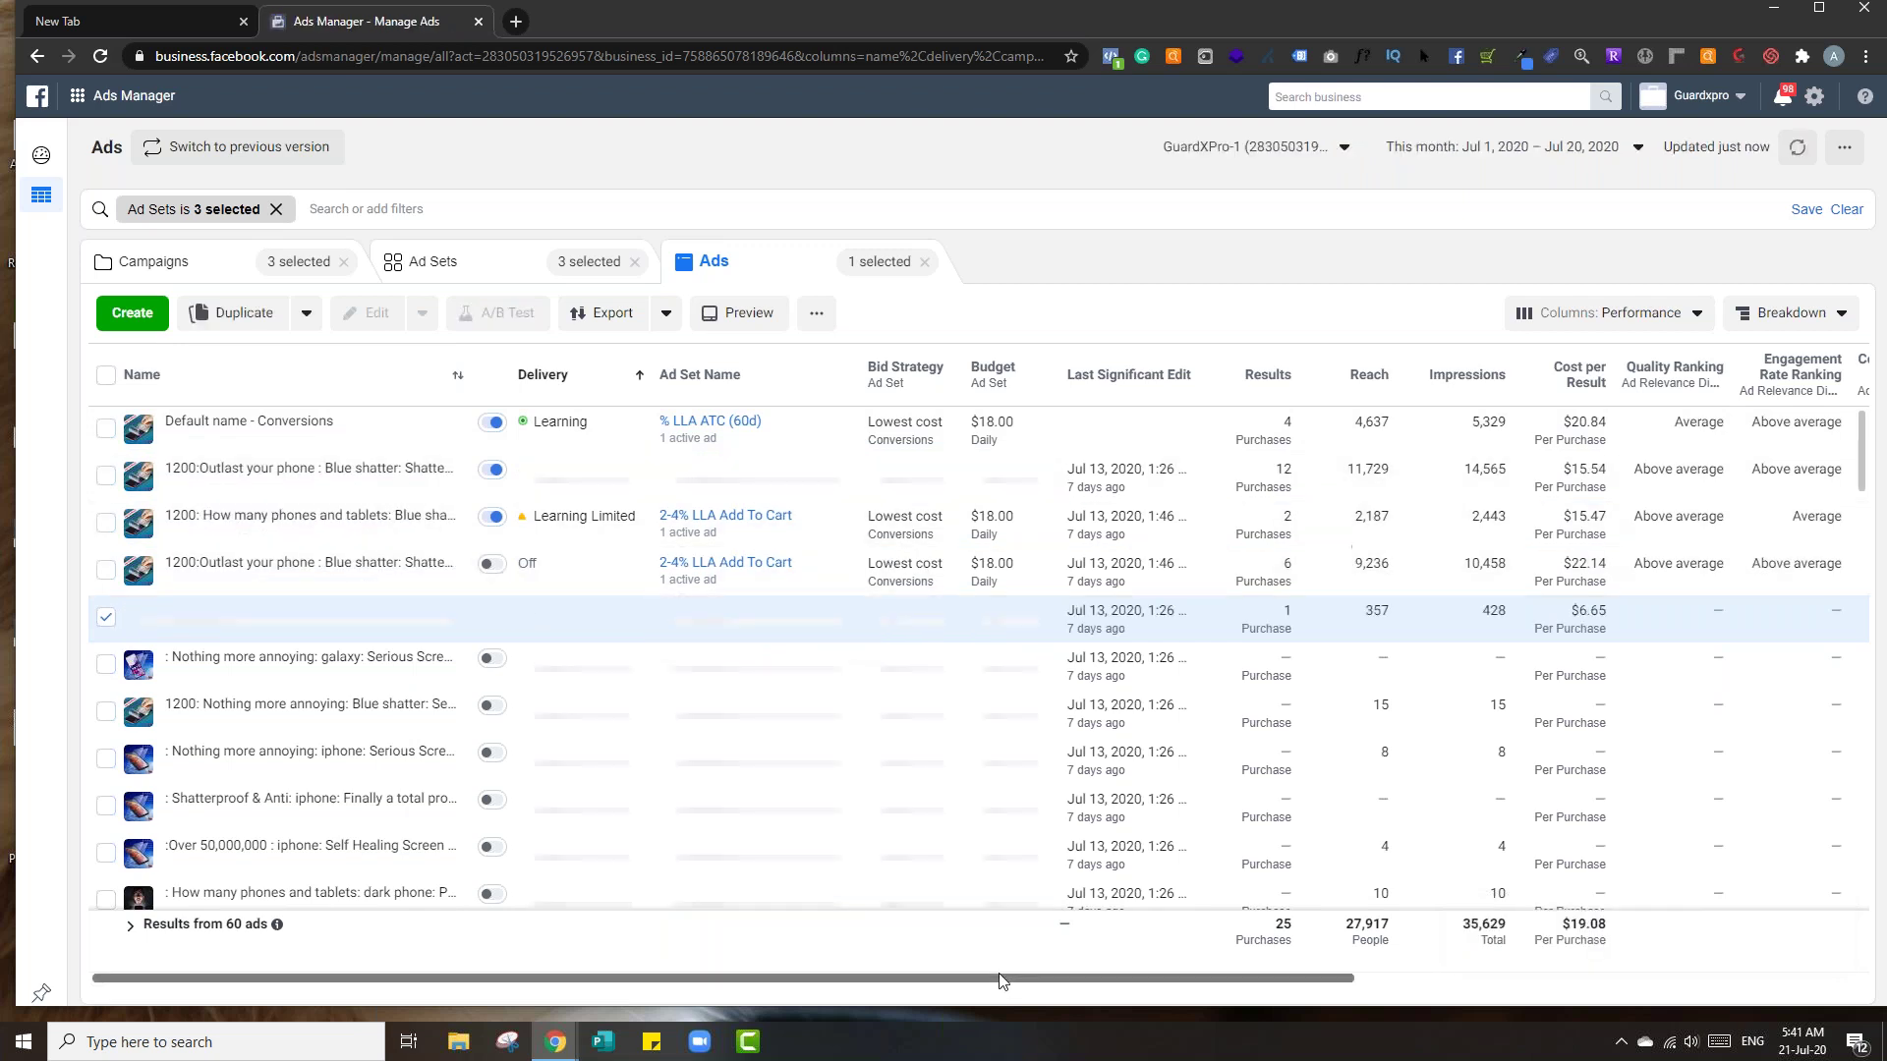
drag(1389, 983, 1540, 984)
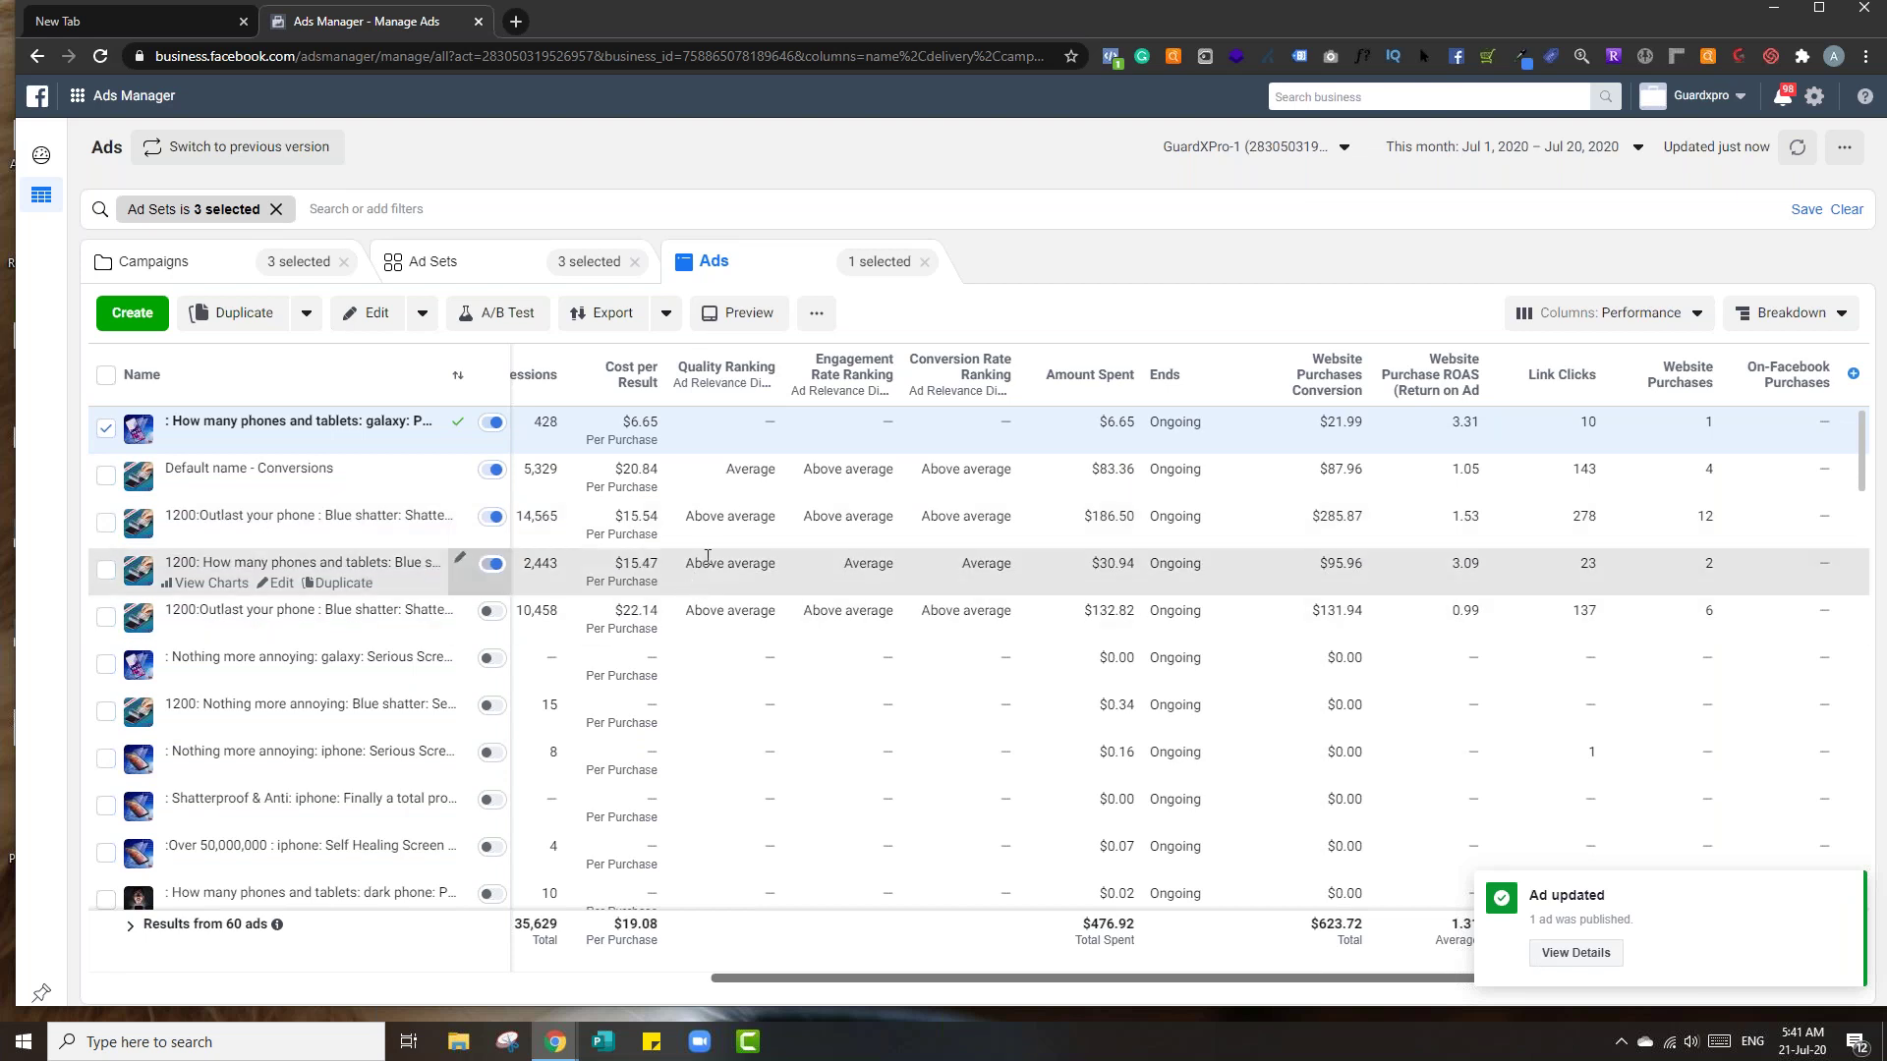
drag(831, 981, 667, 983)
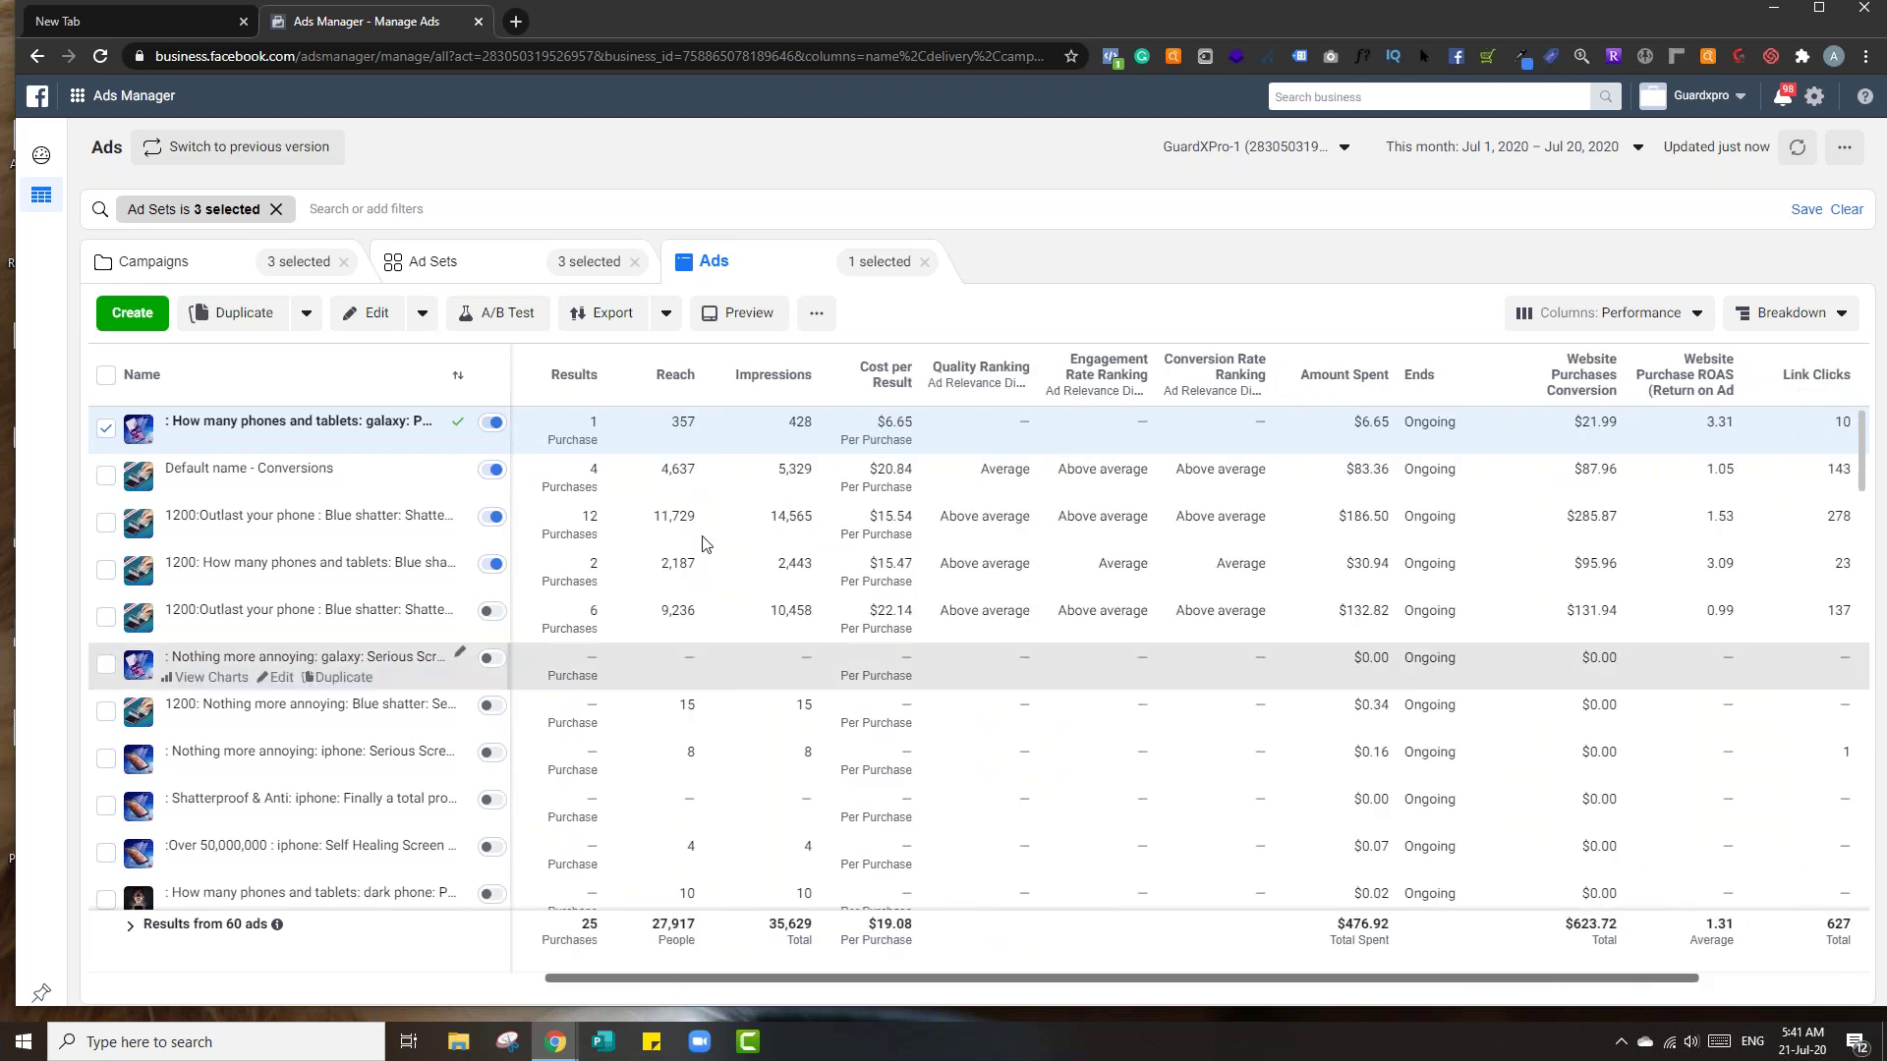
- Show This week's data and turn off the Outlast your phone ad in Add To Cart
click(630, 516)
click(1503, 146)
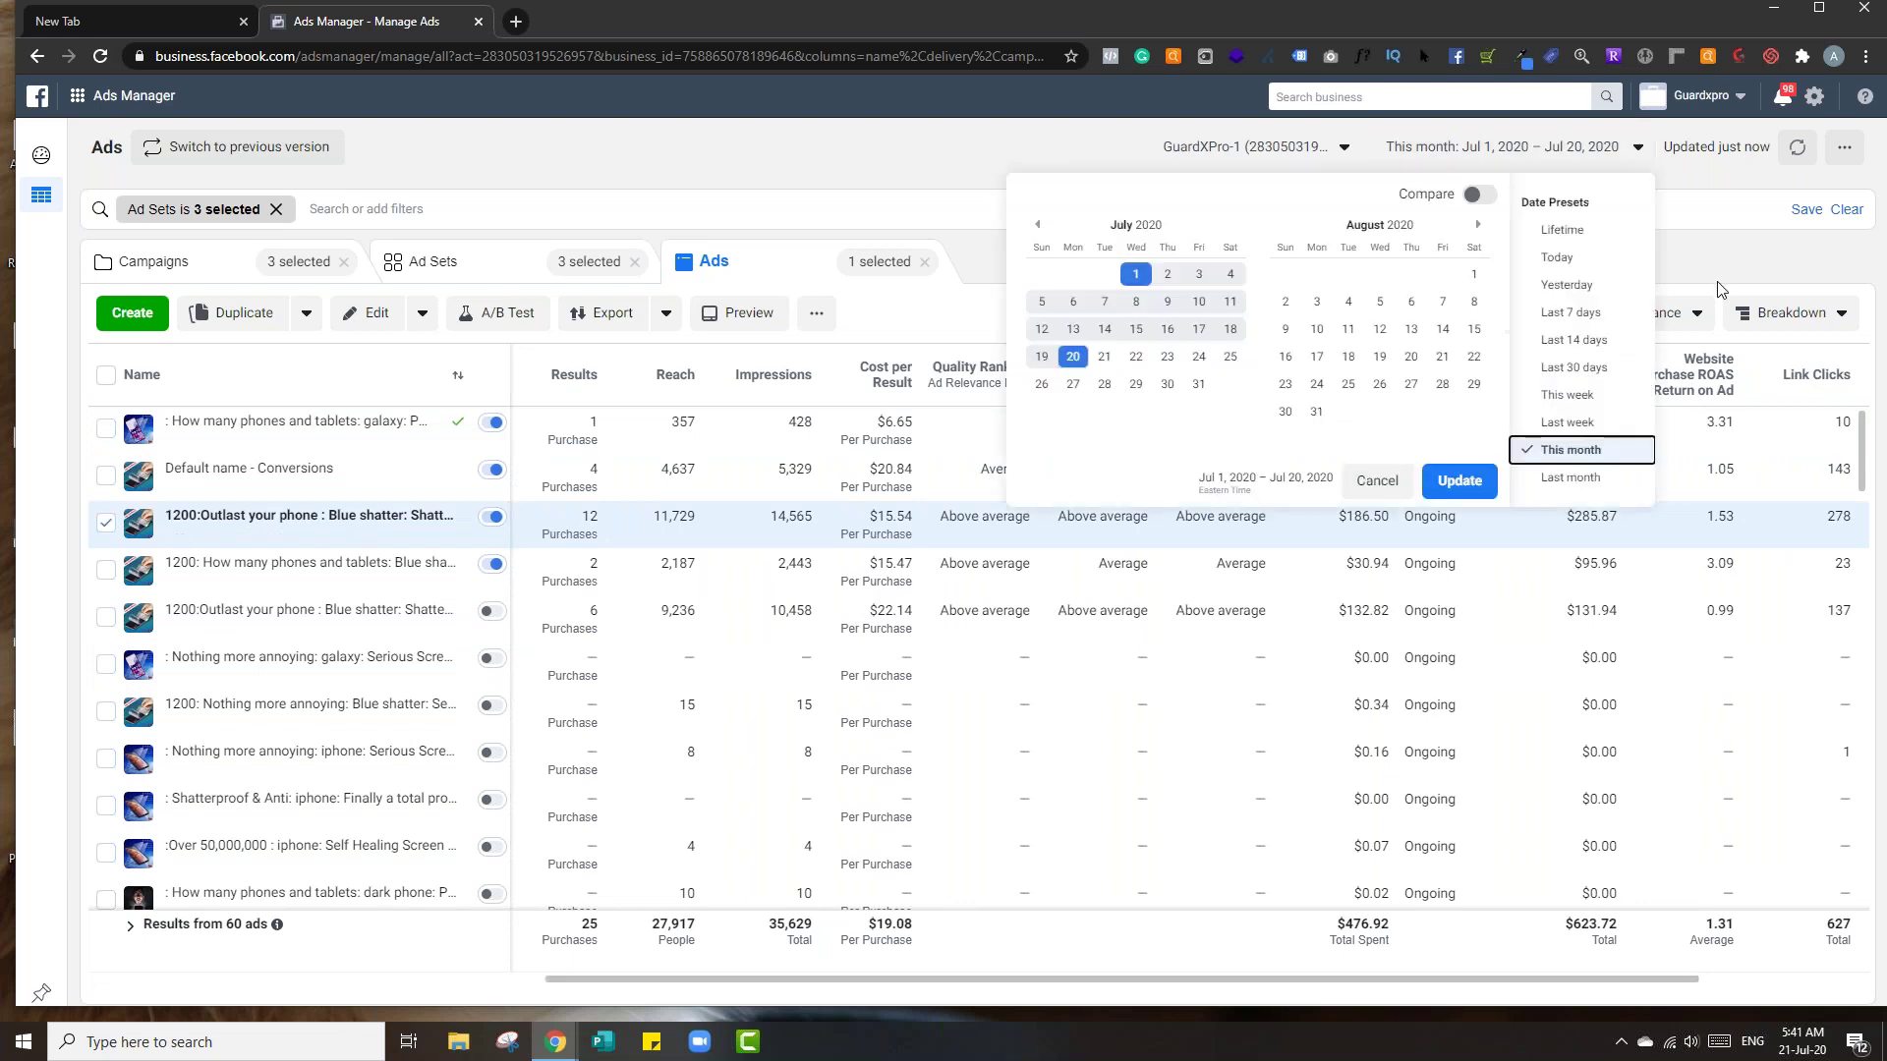
click(1584, 396)
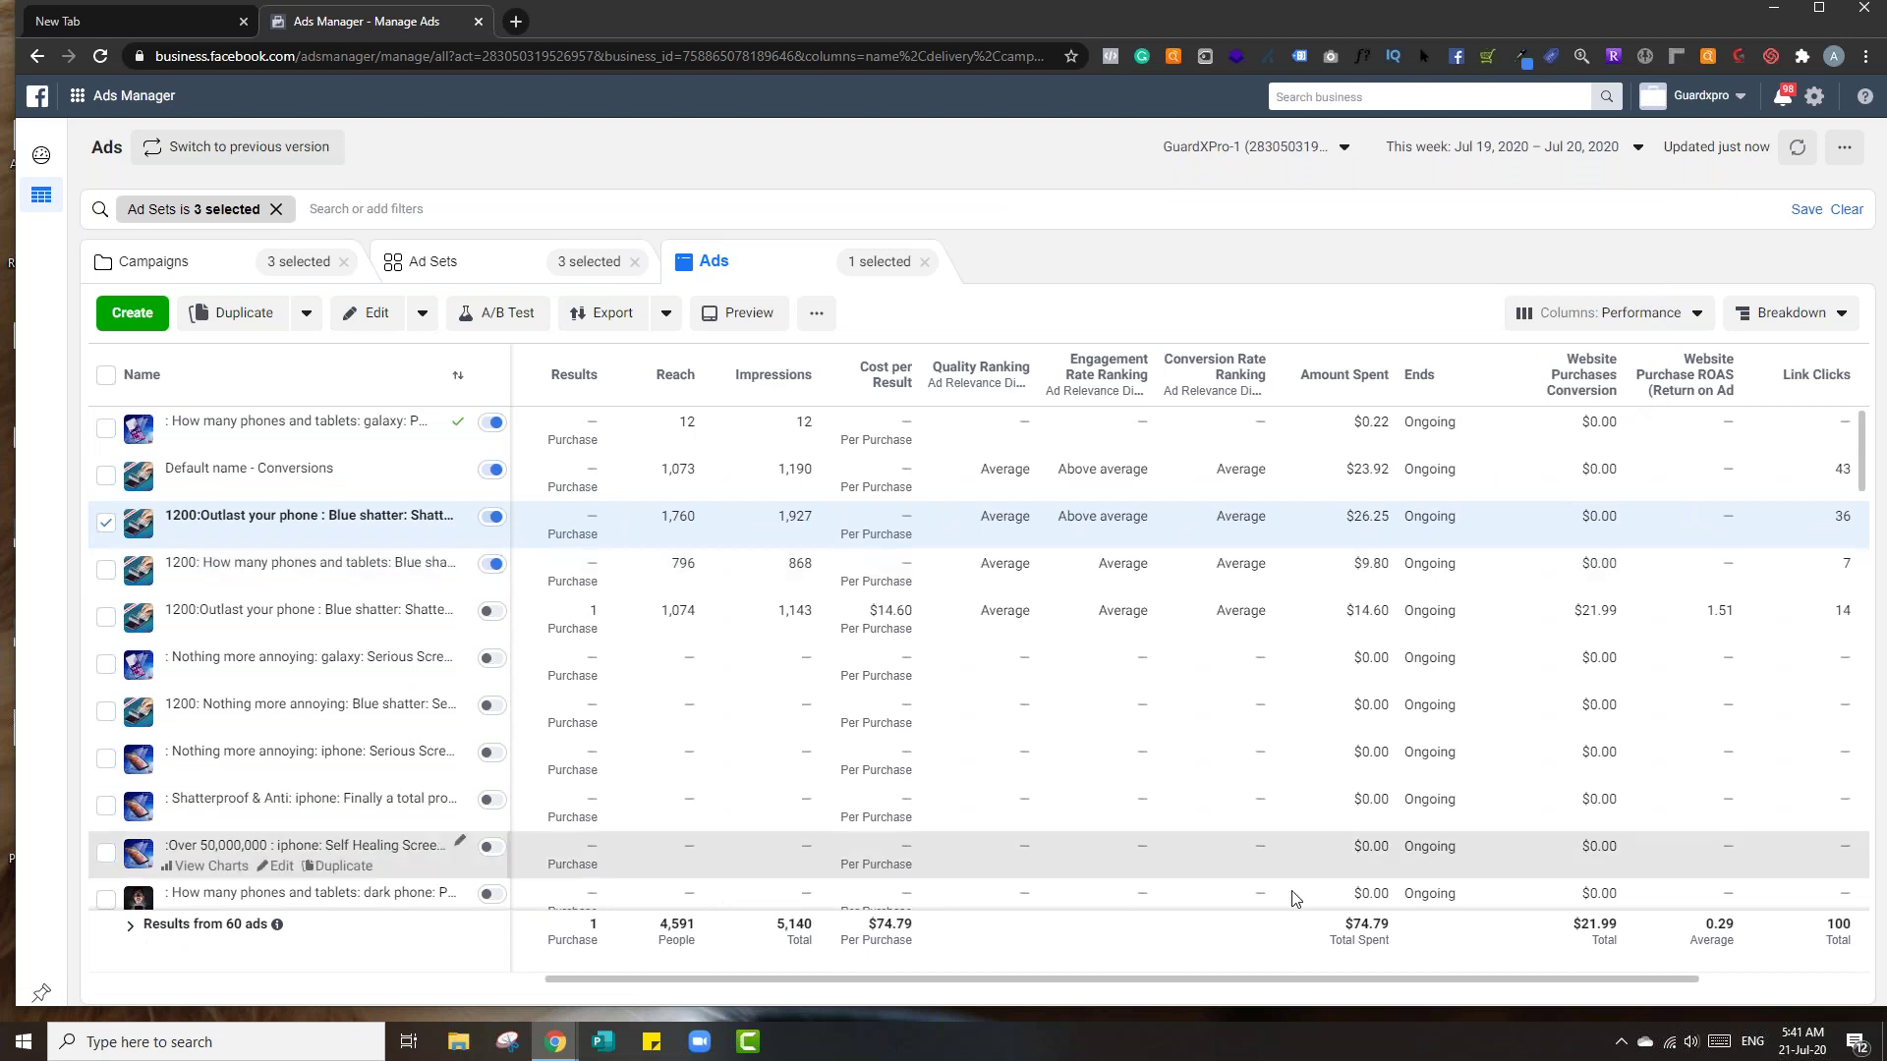
drag(1350, 959, 1012, 937)
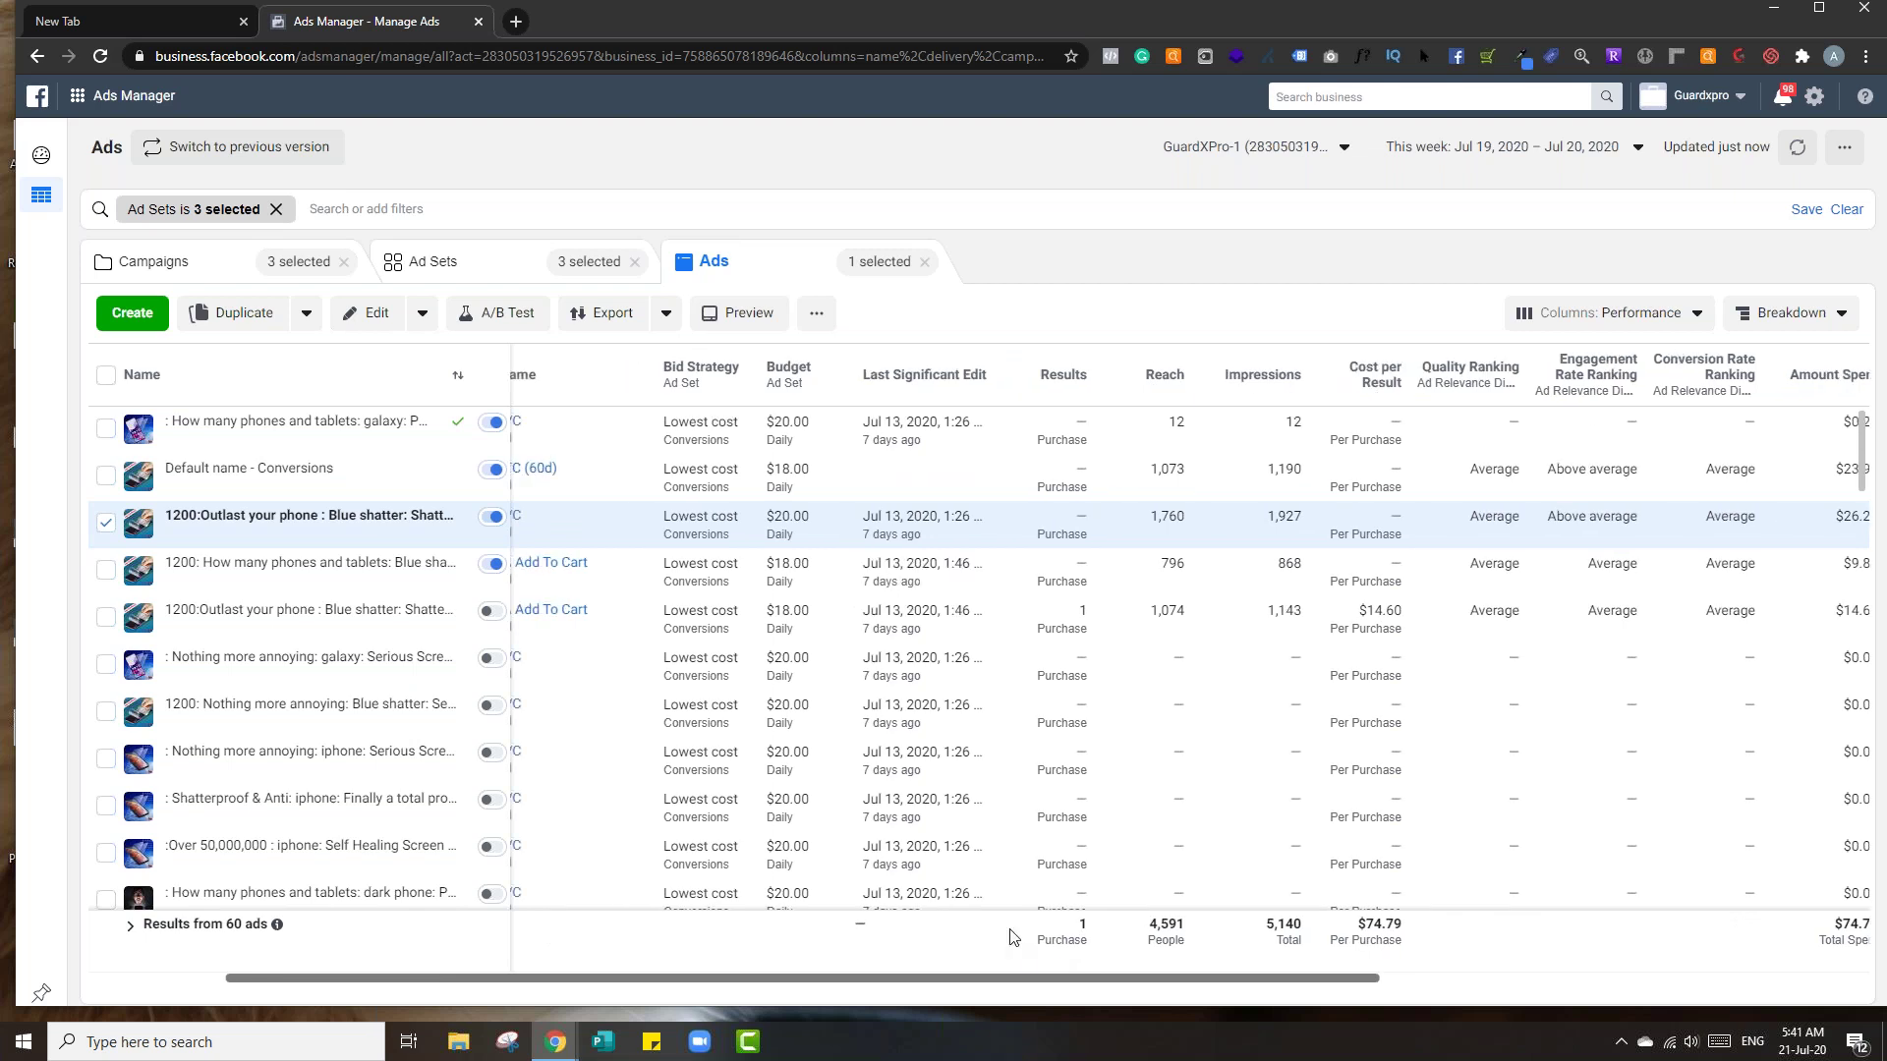
click(491, 617)
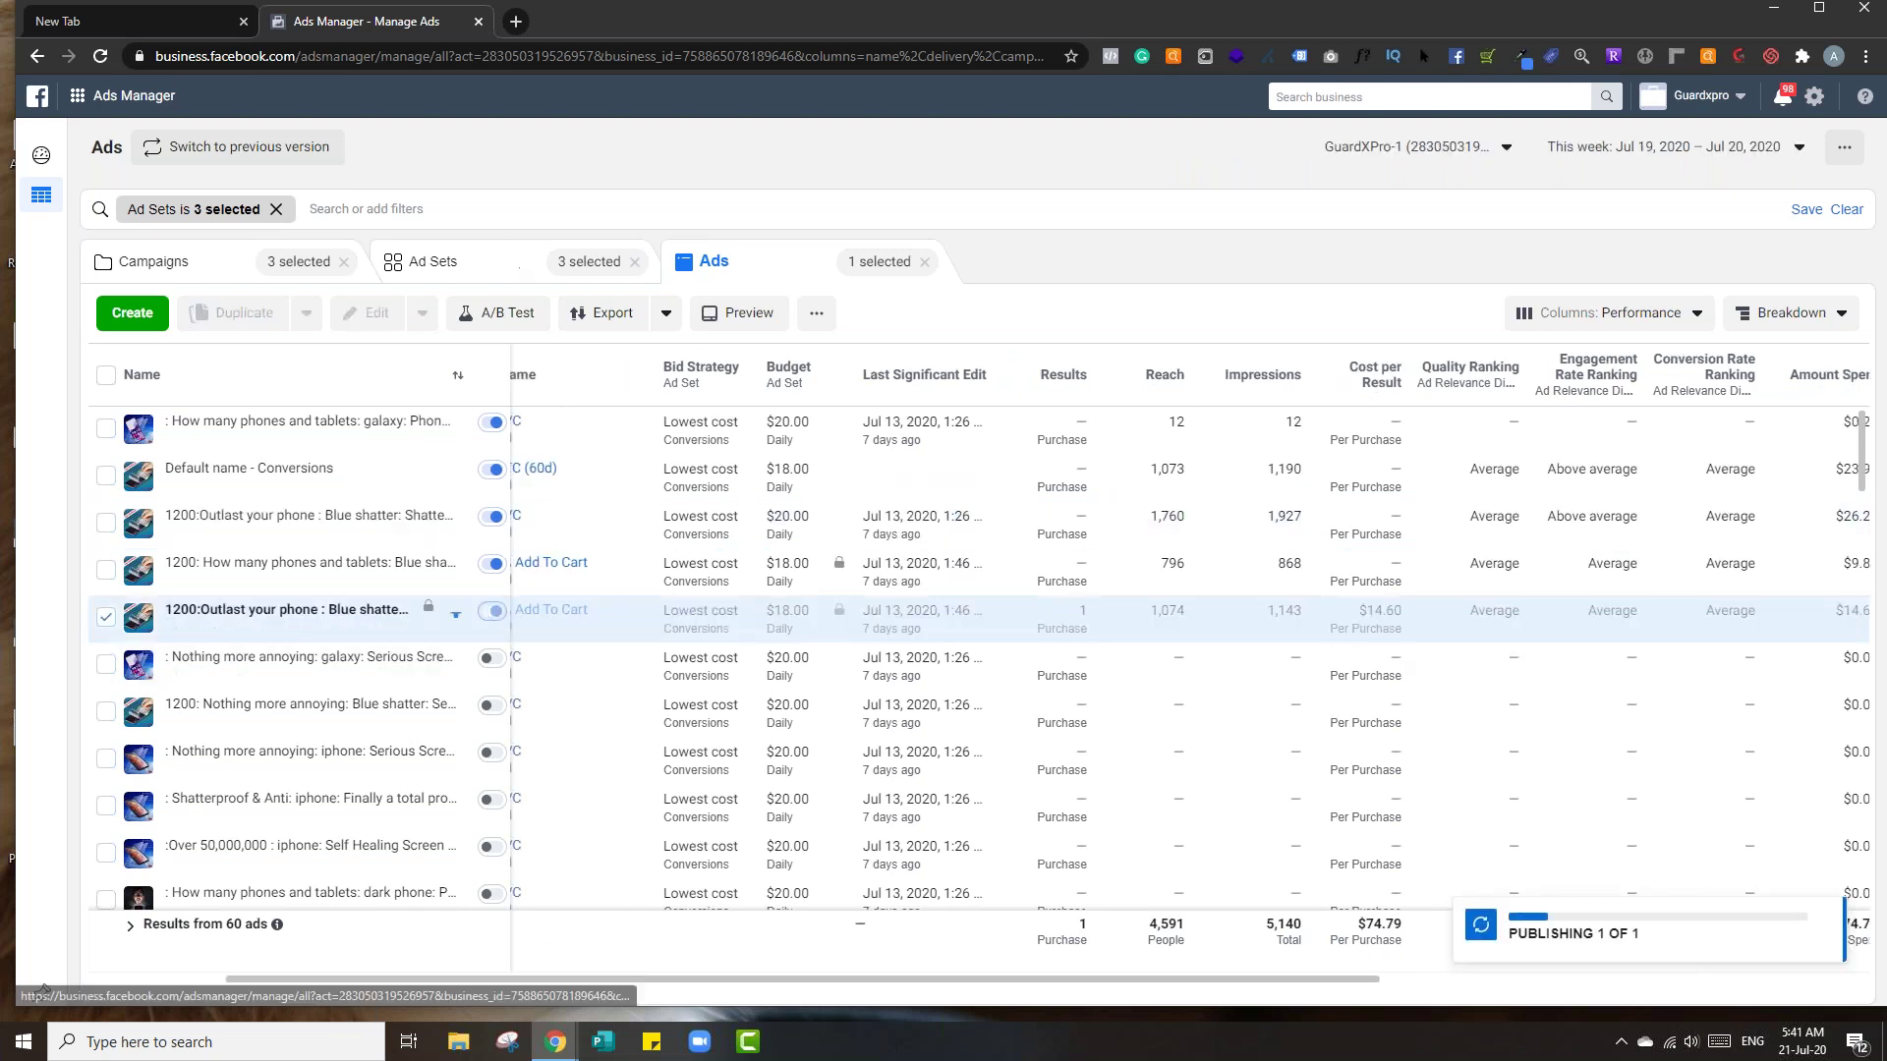
- Return to the three selected campaigns and set the reporting range to This month
key(alt+Left)
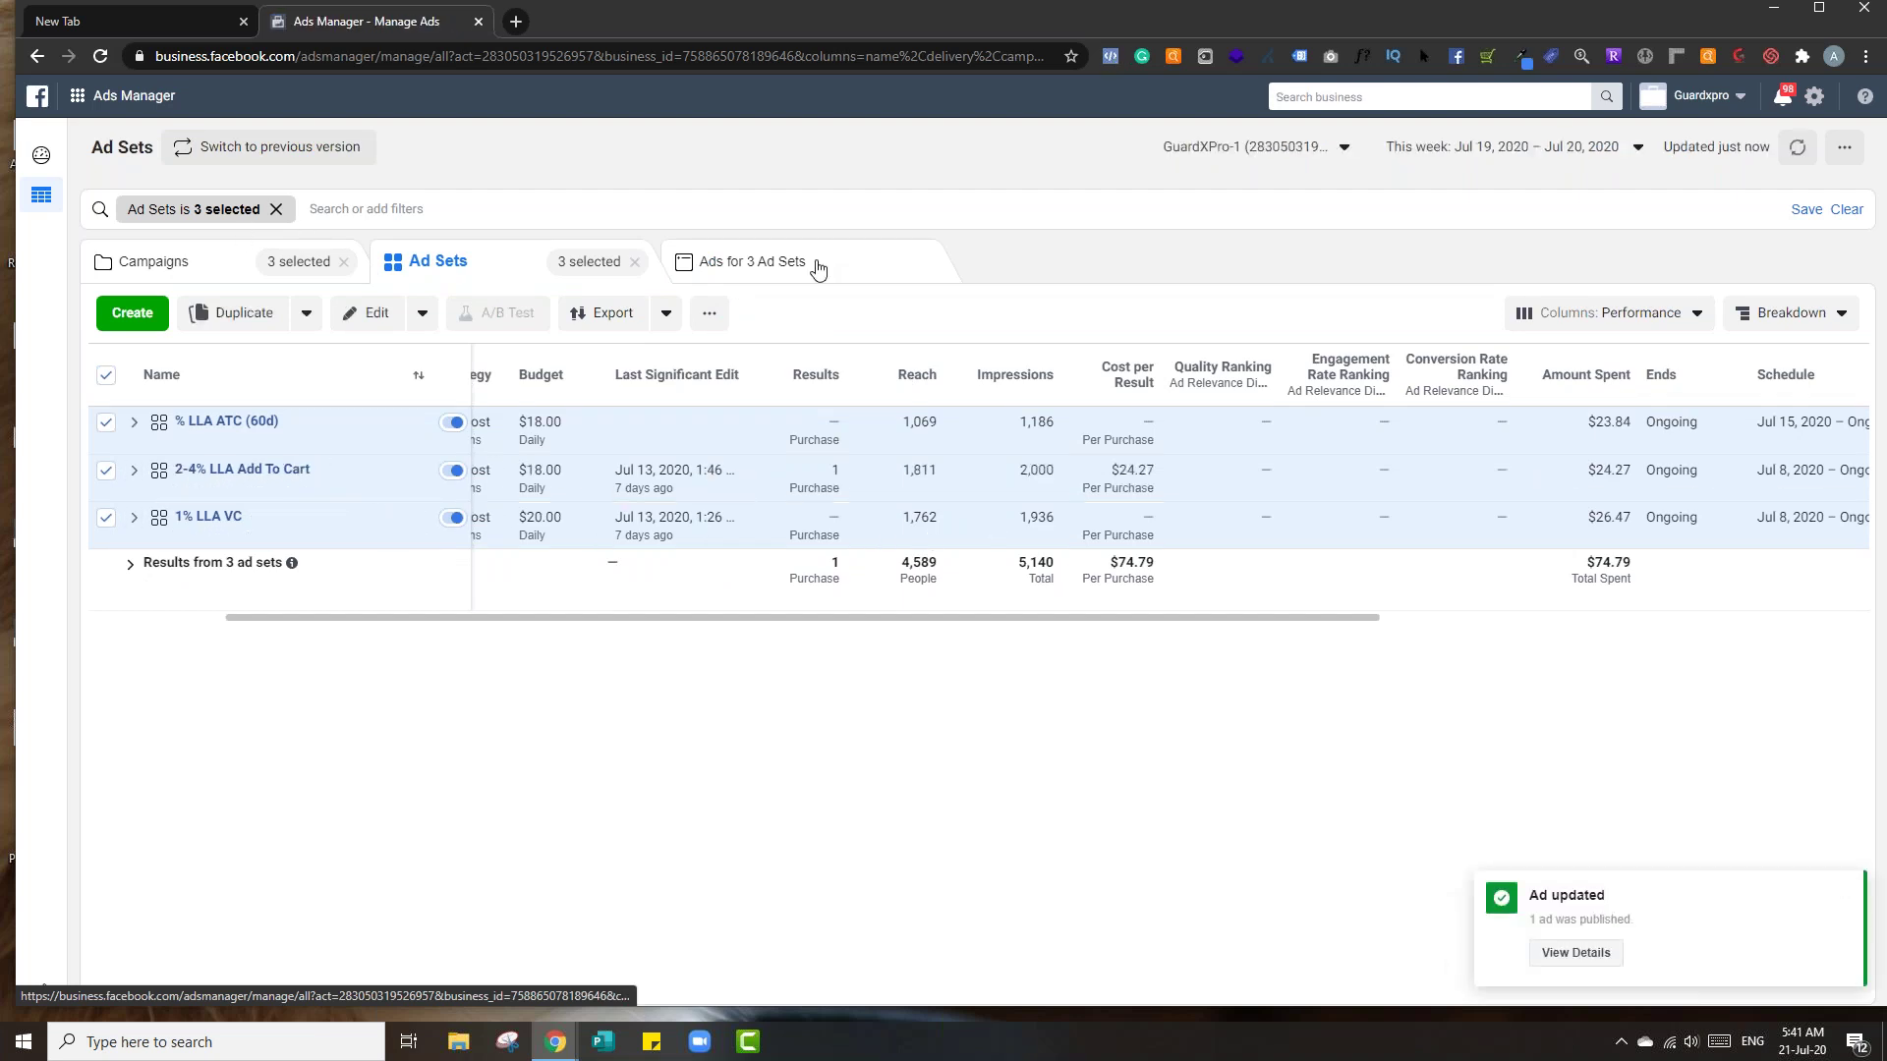
key(alt+Left)
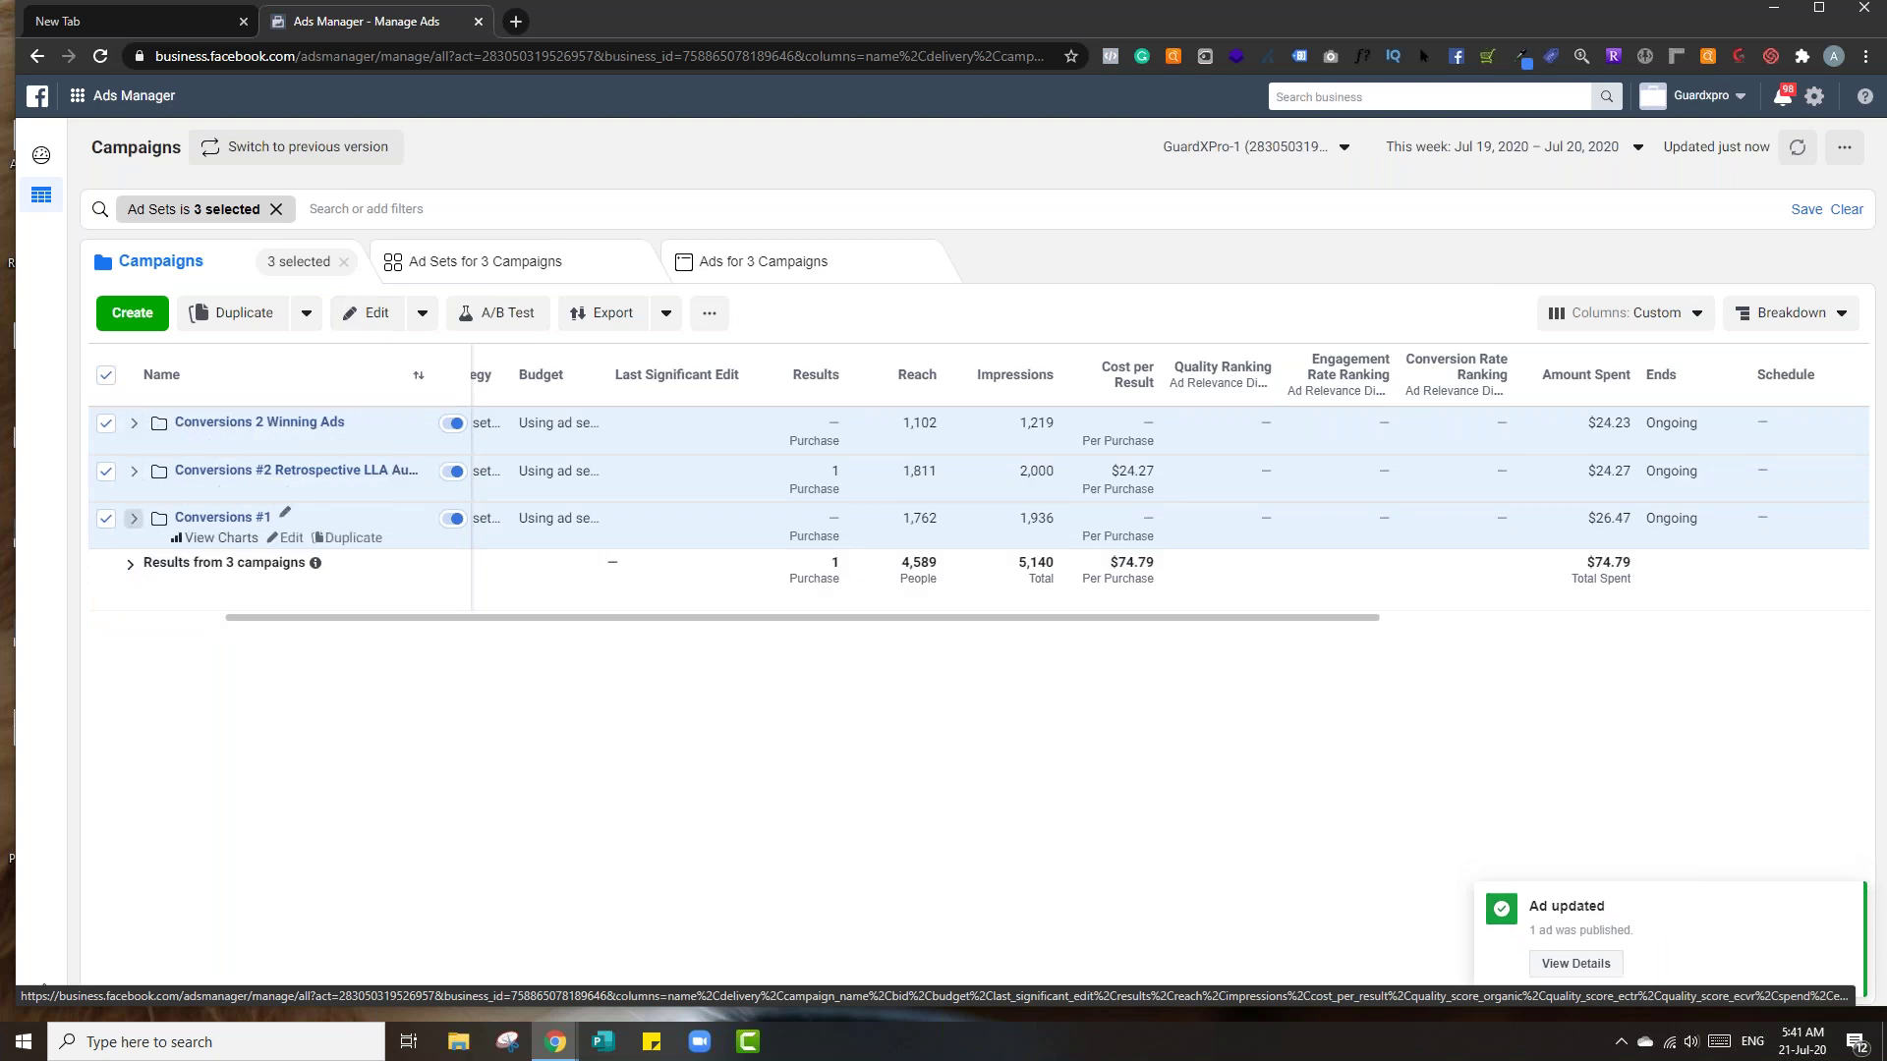
click(133, 425)
click(133, 424)
click(1533, 148)
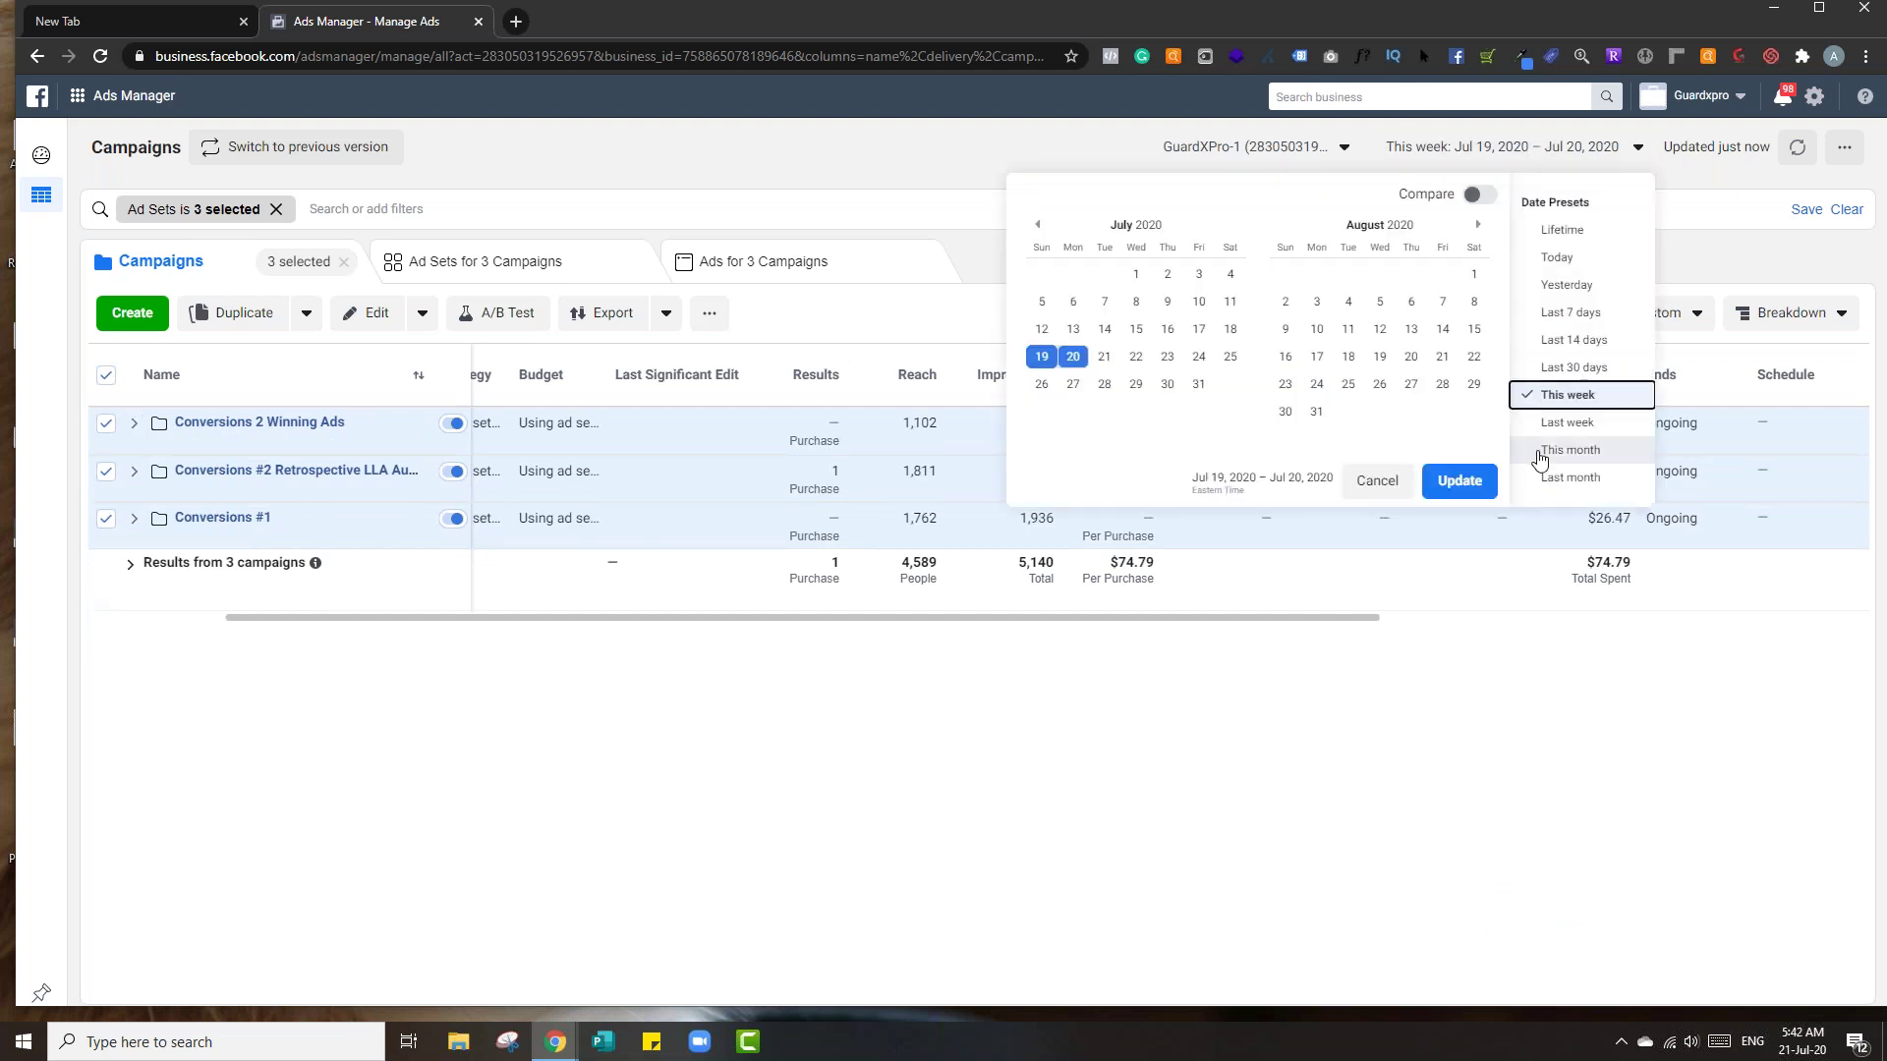
click(1570, 450)
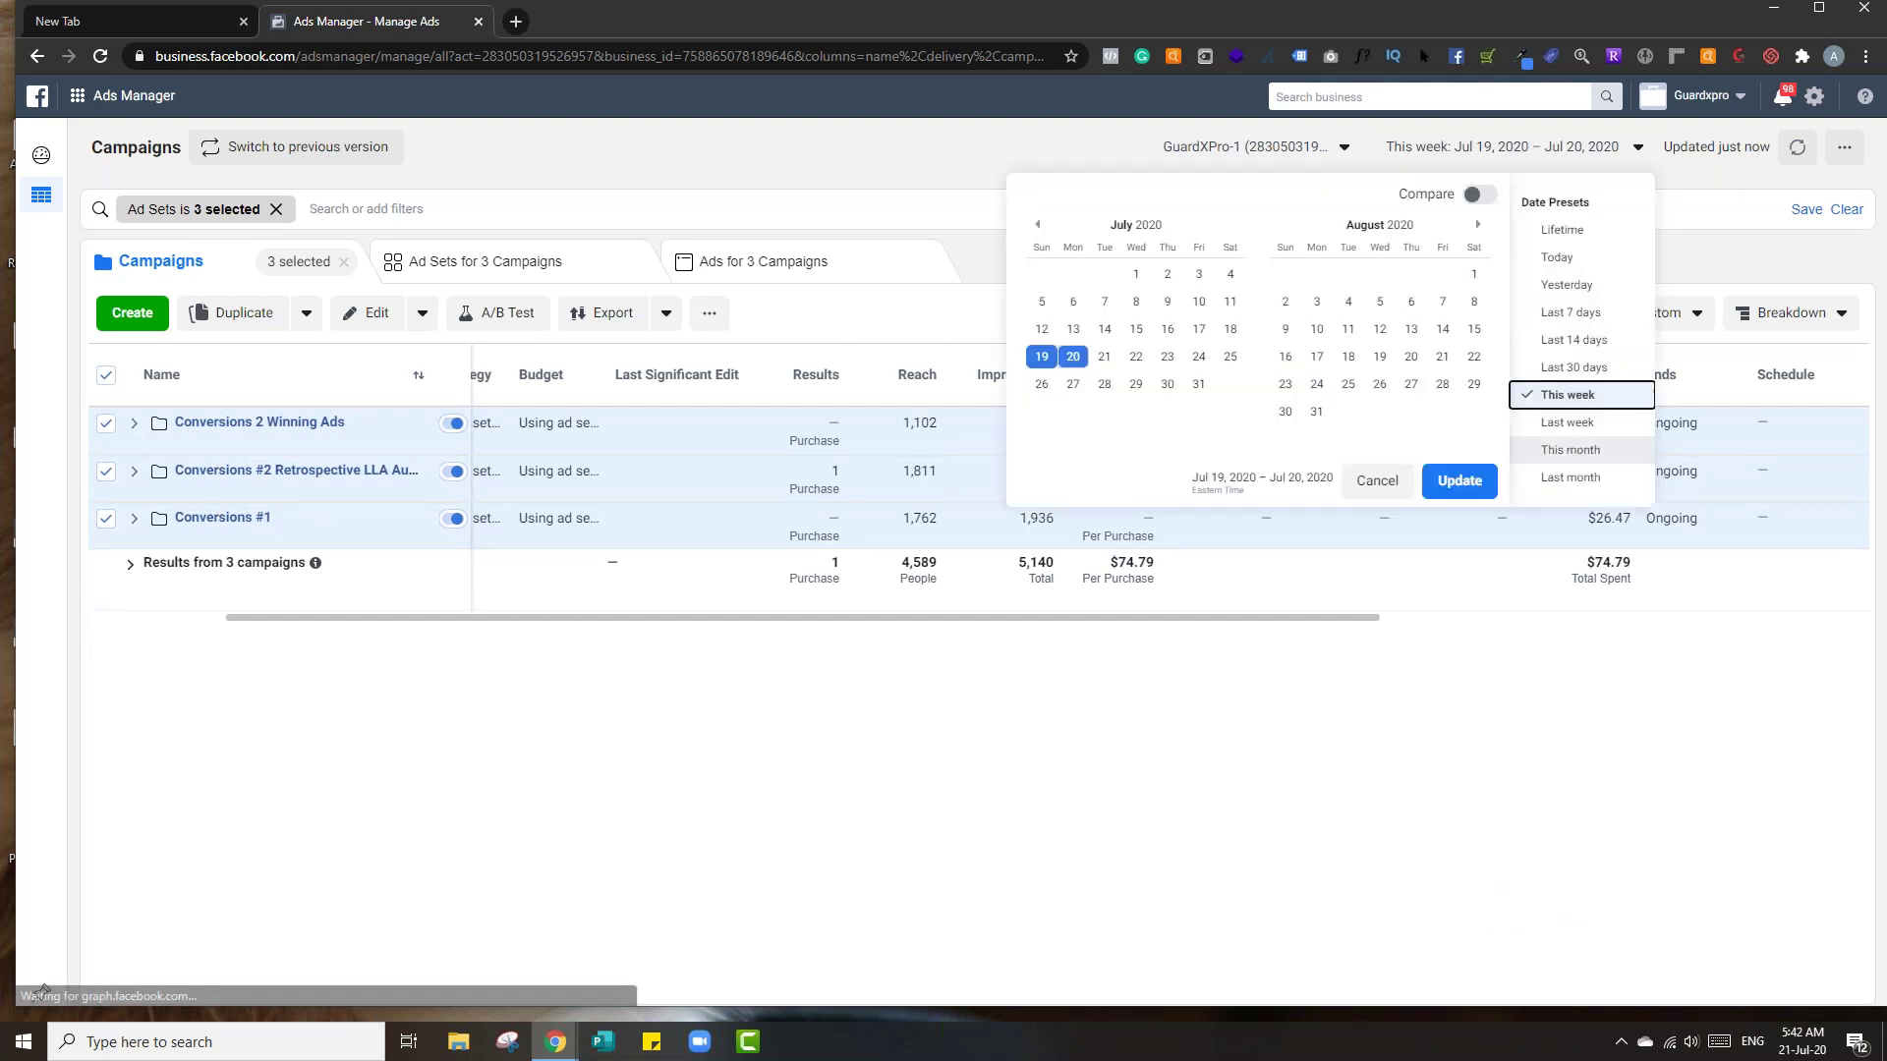
- Expand all three campaigns, deselect Conversions 2 Winning Ads and Conversions #2, and create a new campaign
click(133, 518)
click(134, 471)
click(133, 424)
click(106, 424)
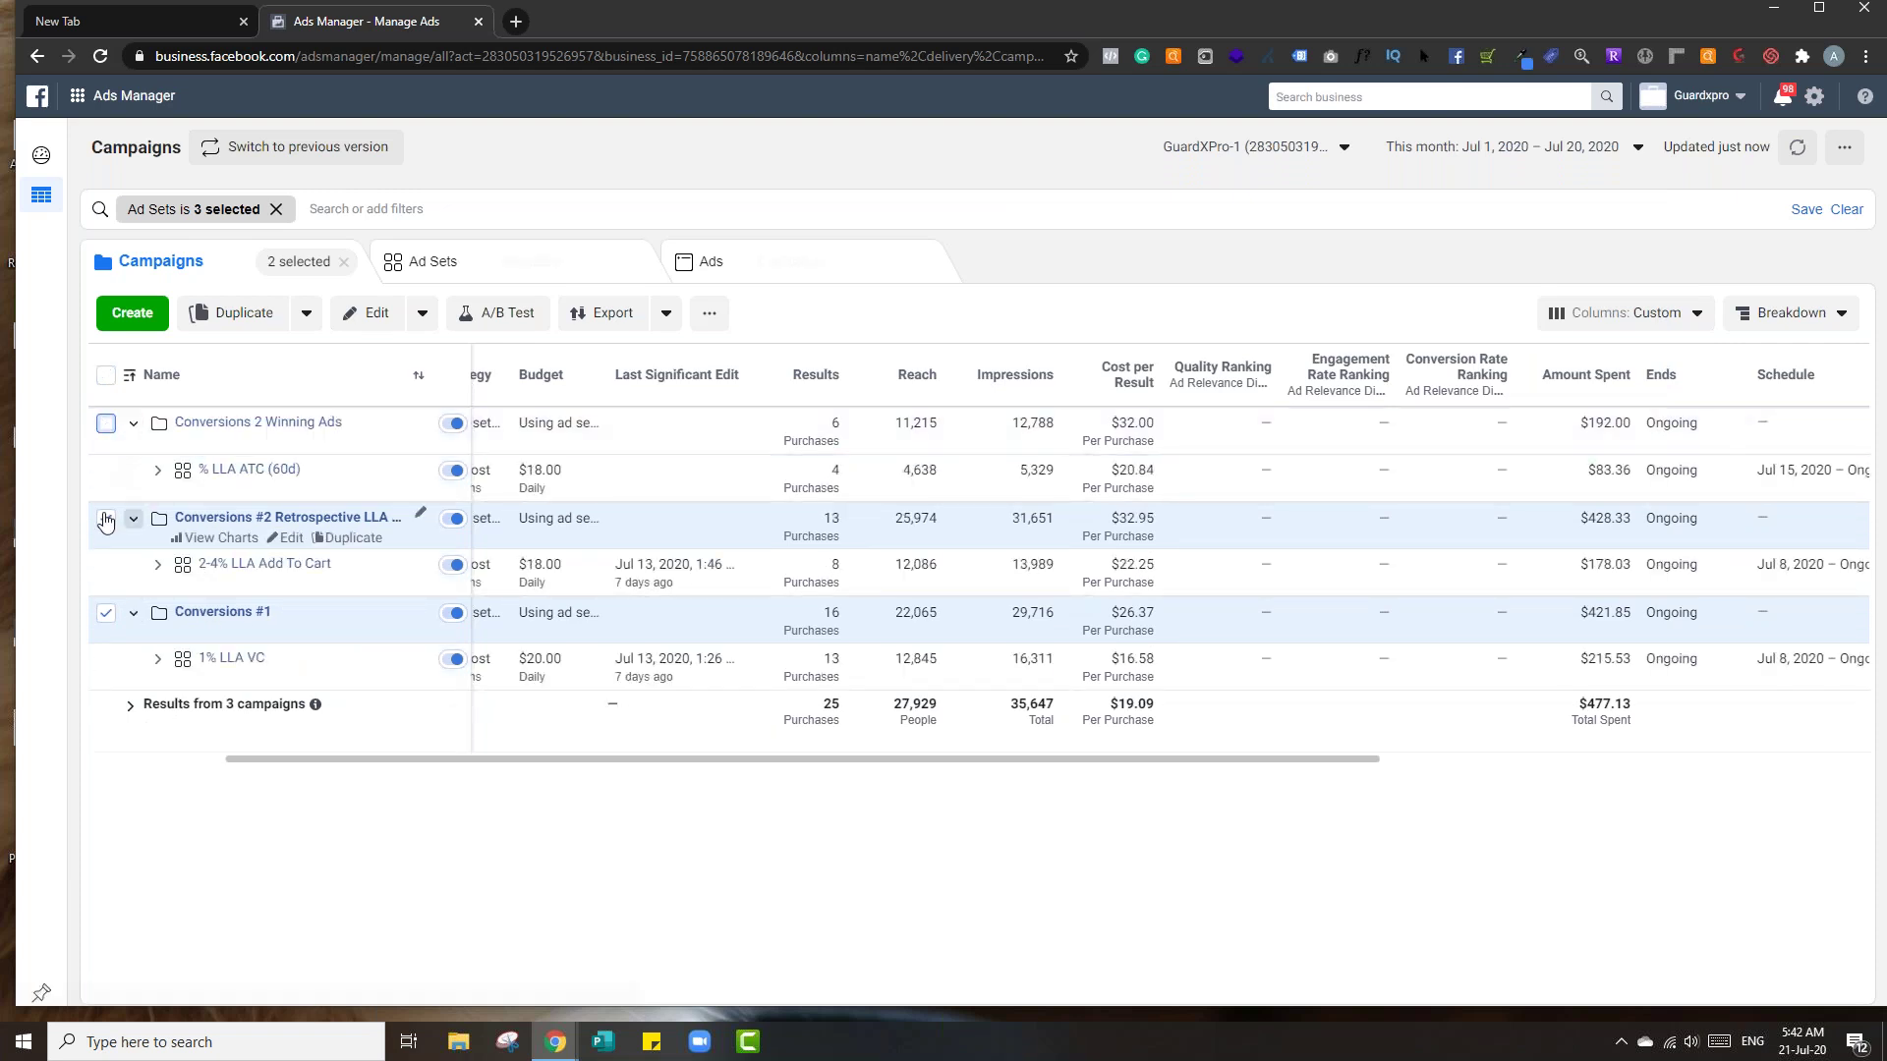
click(105, 517)
click(147, 316)
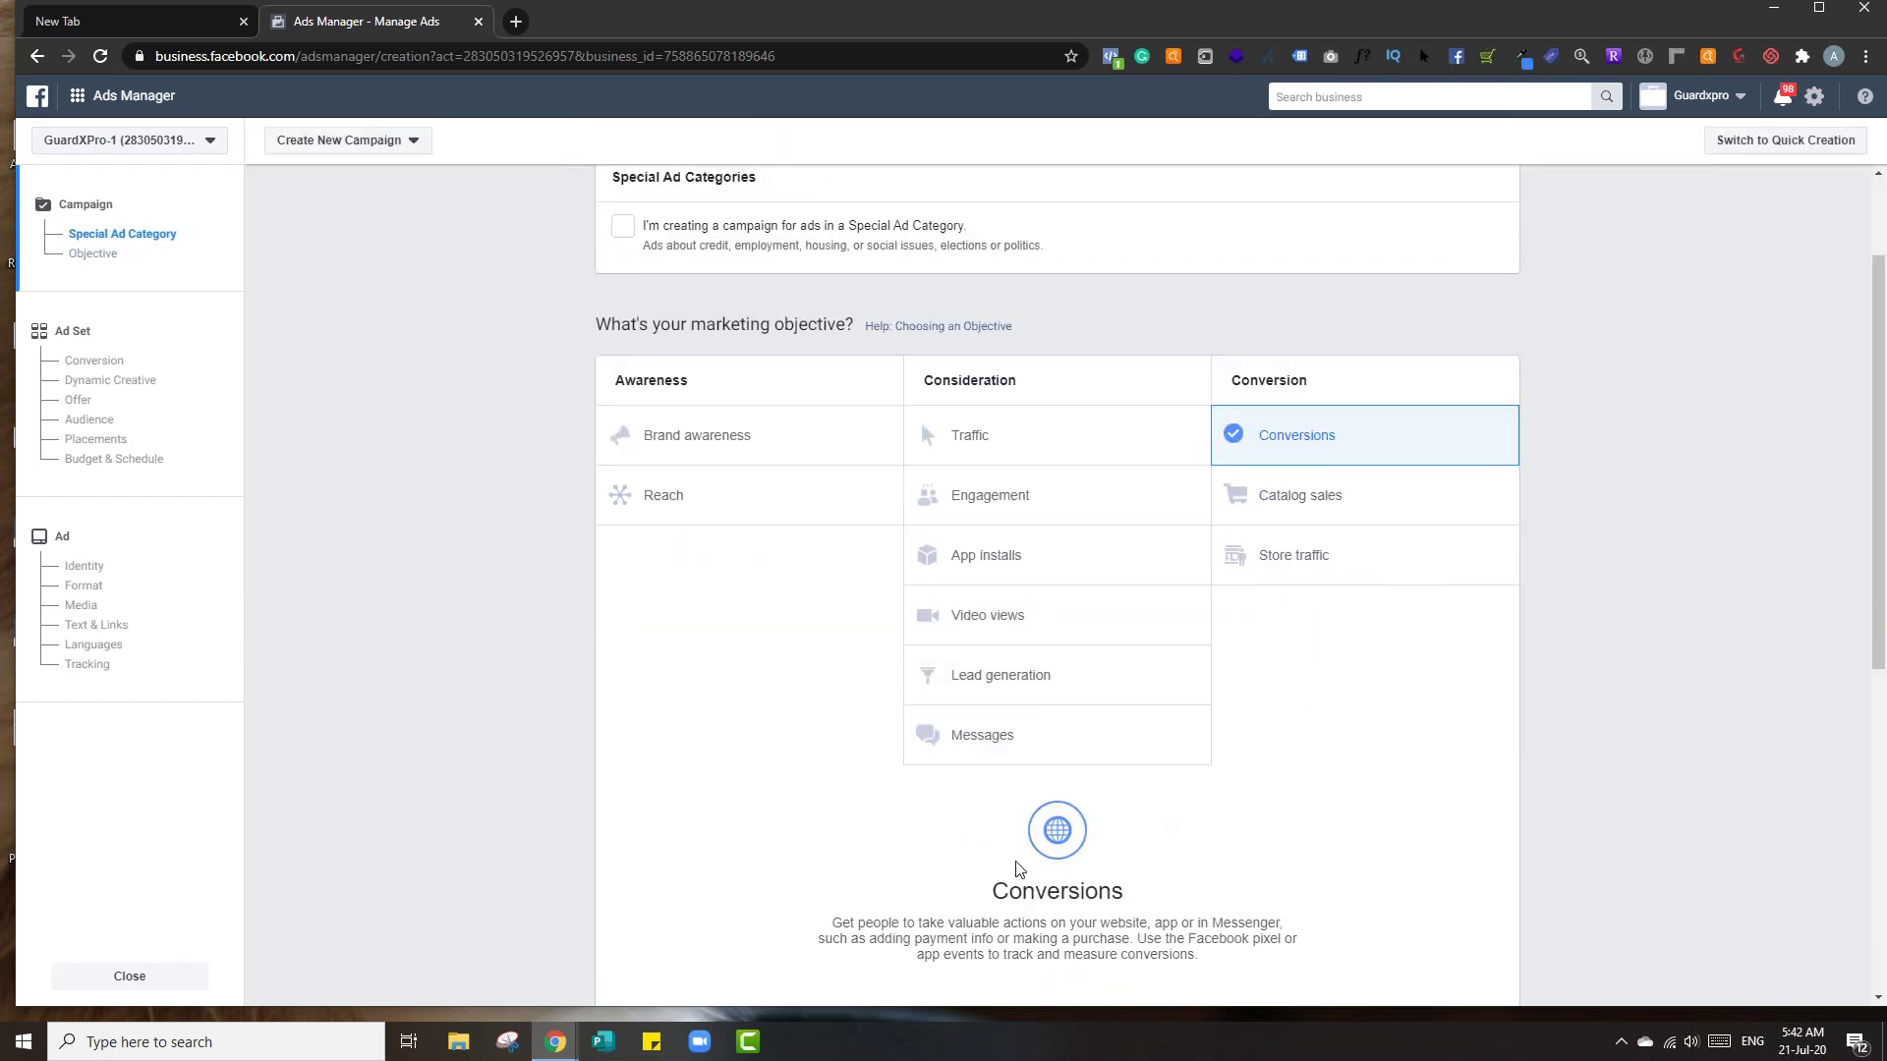
- Name the campaign 'CBO: Purchases', keep the $100.00 daily budget, and continue
scroll(1016, 861, down, 4)
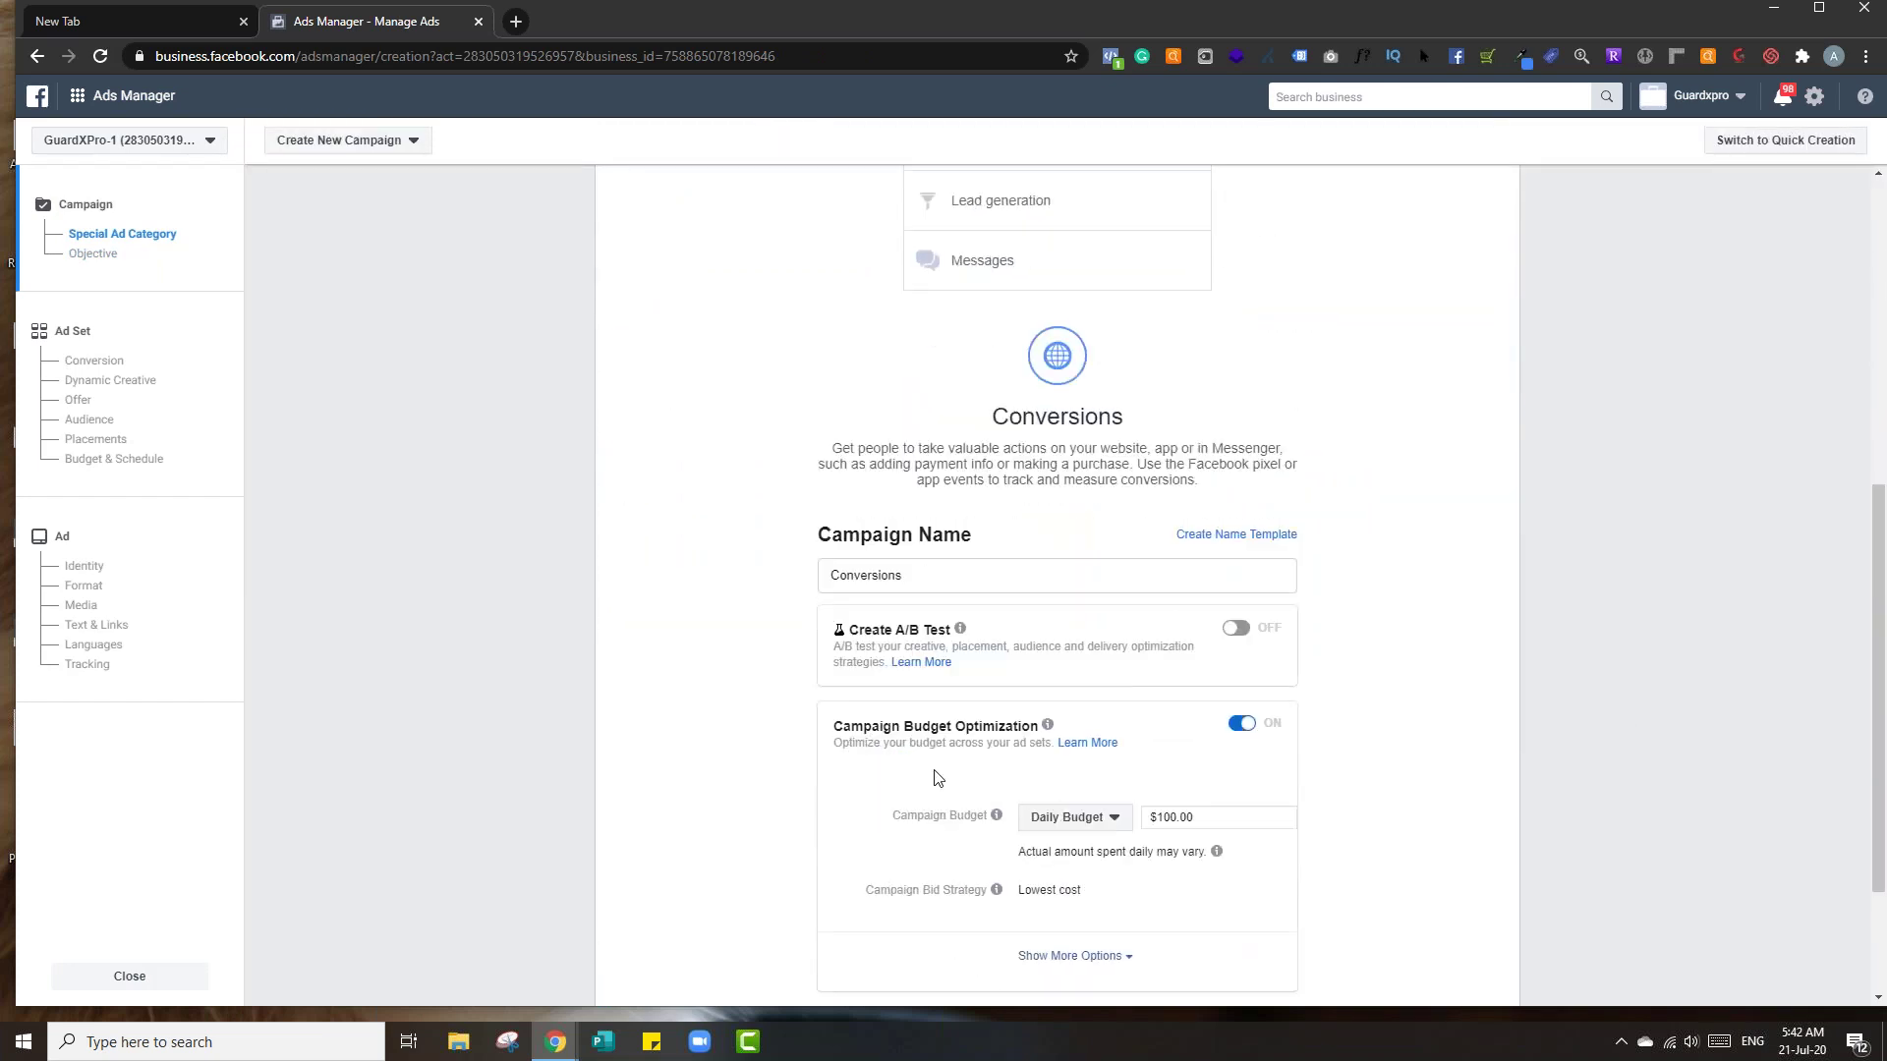
double_click(922, 577)
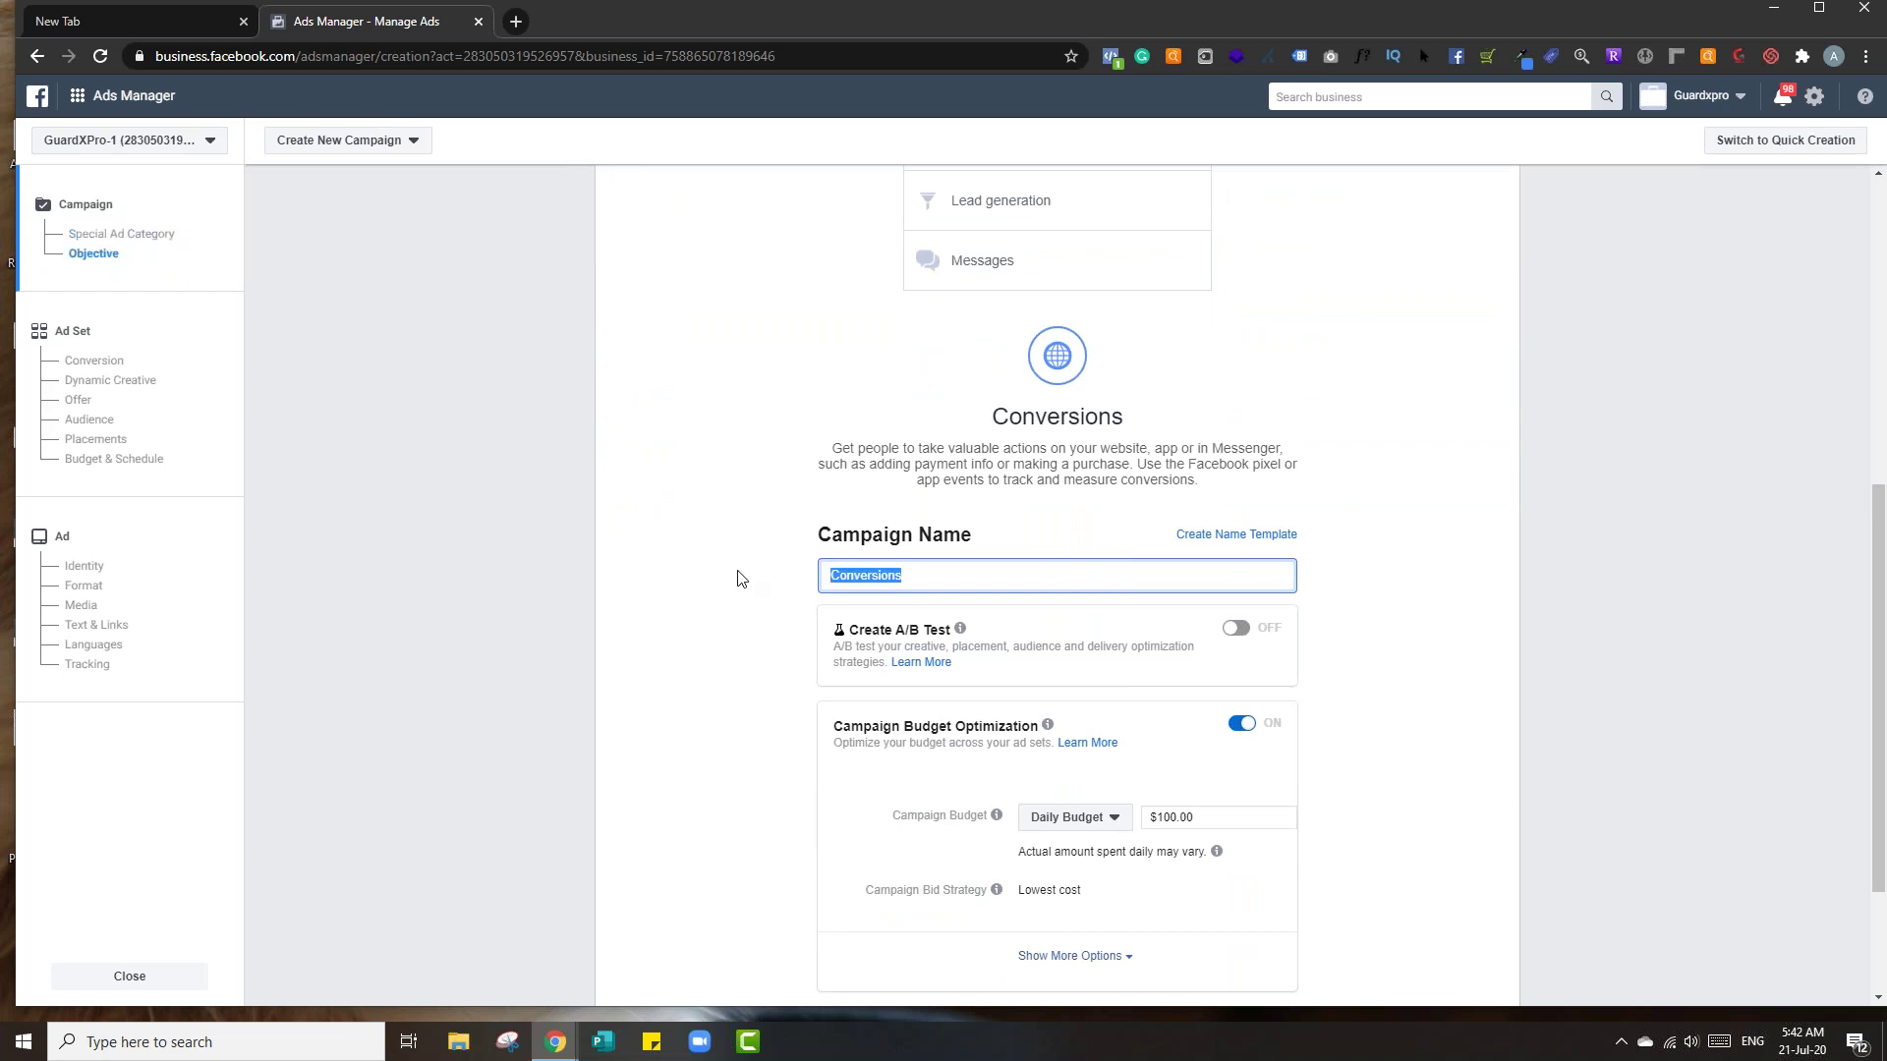
text(C)
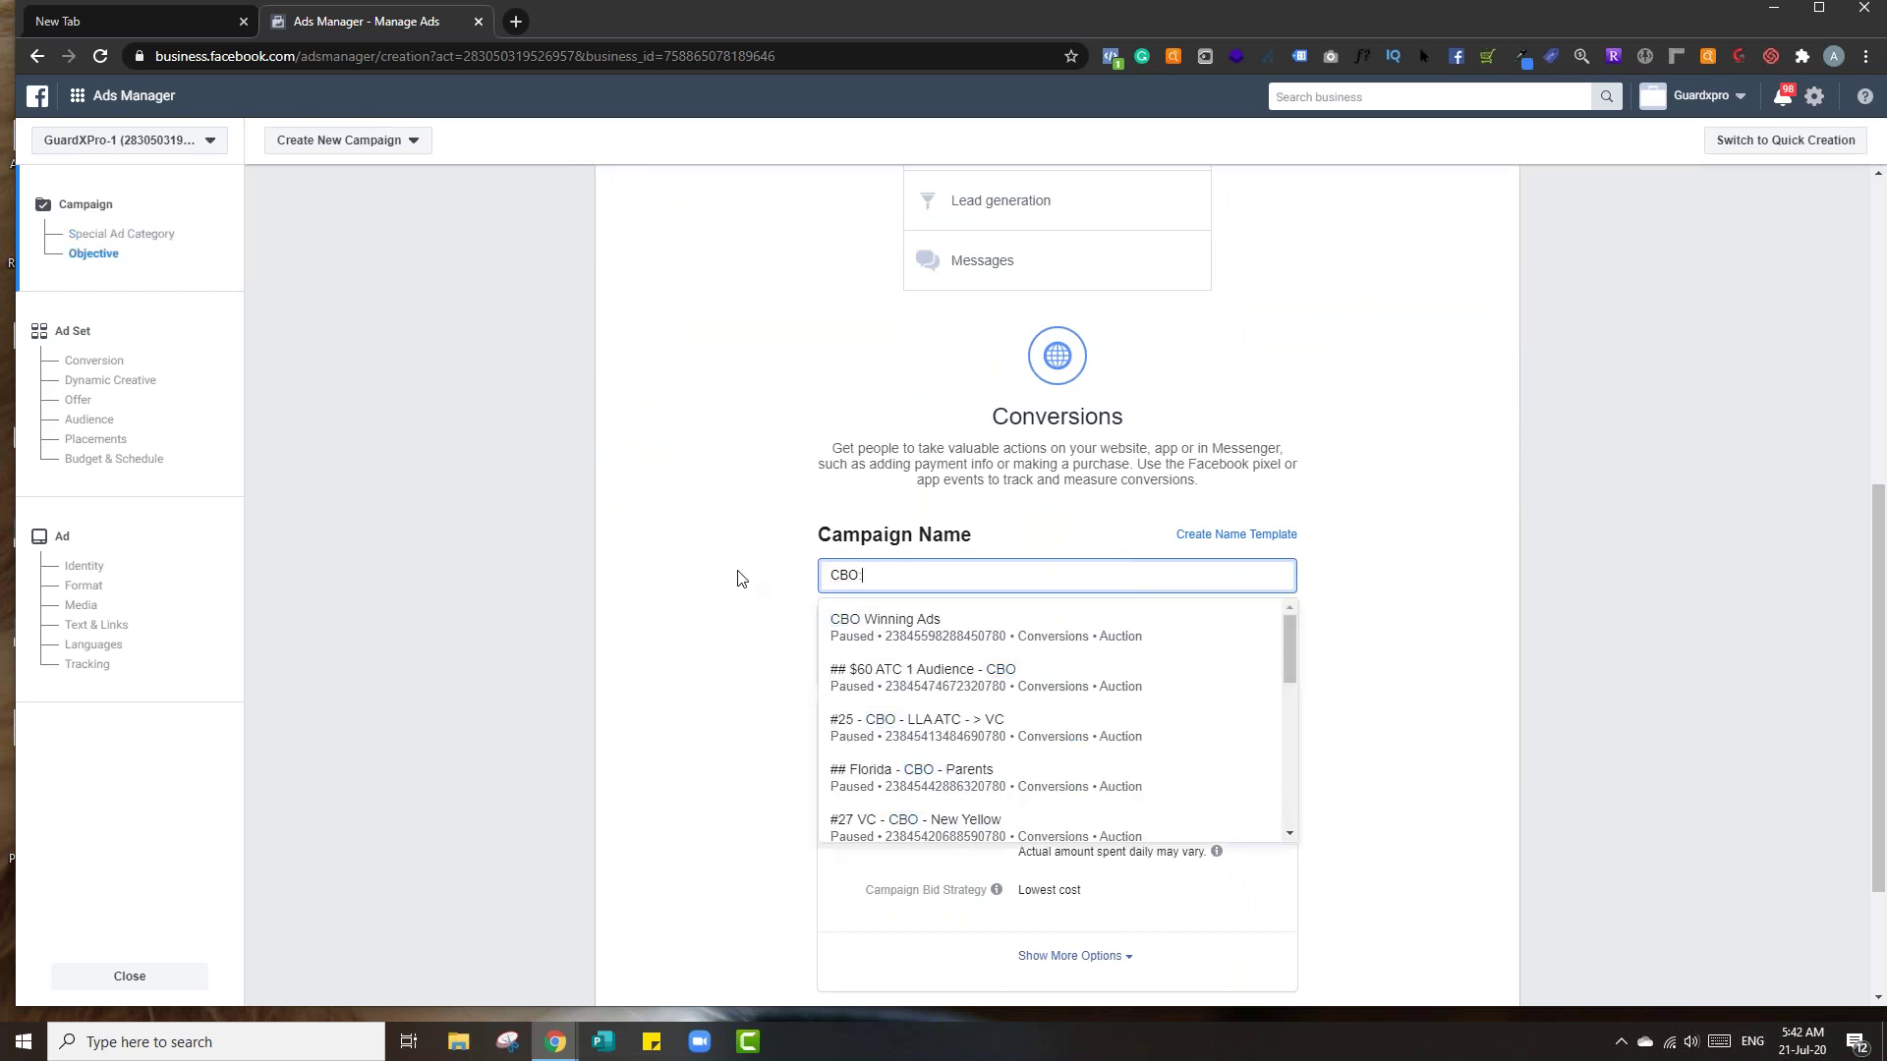
text(BO: Purchases)
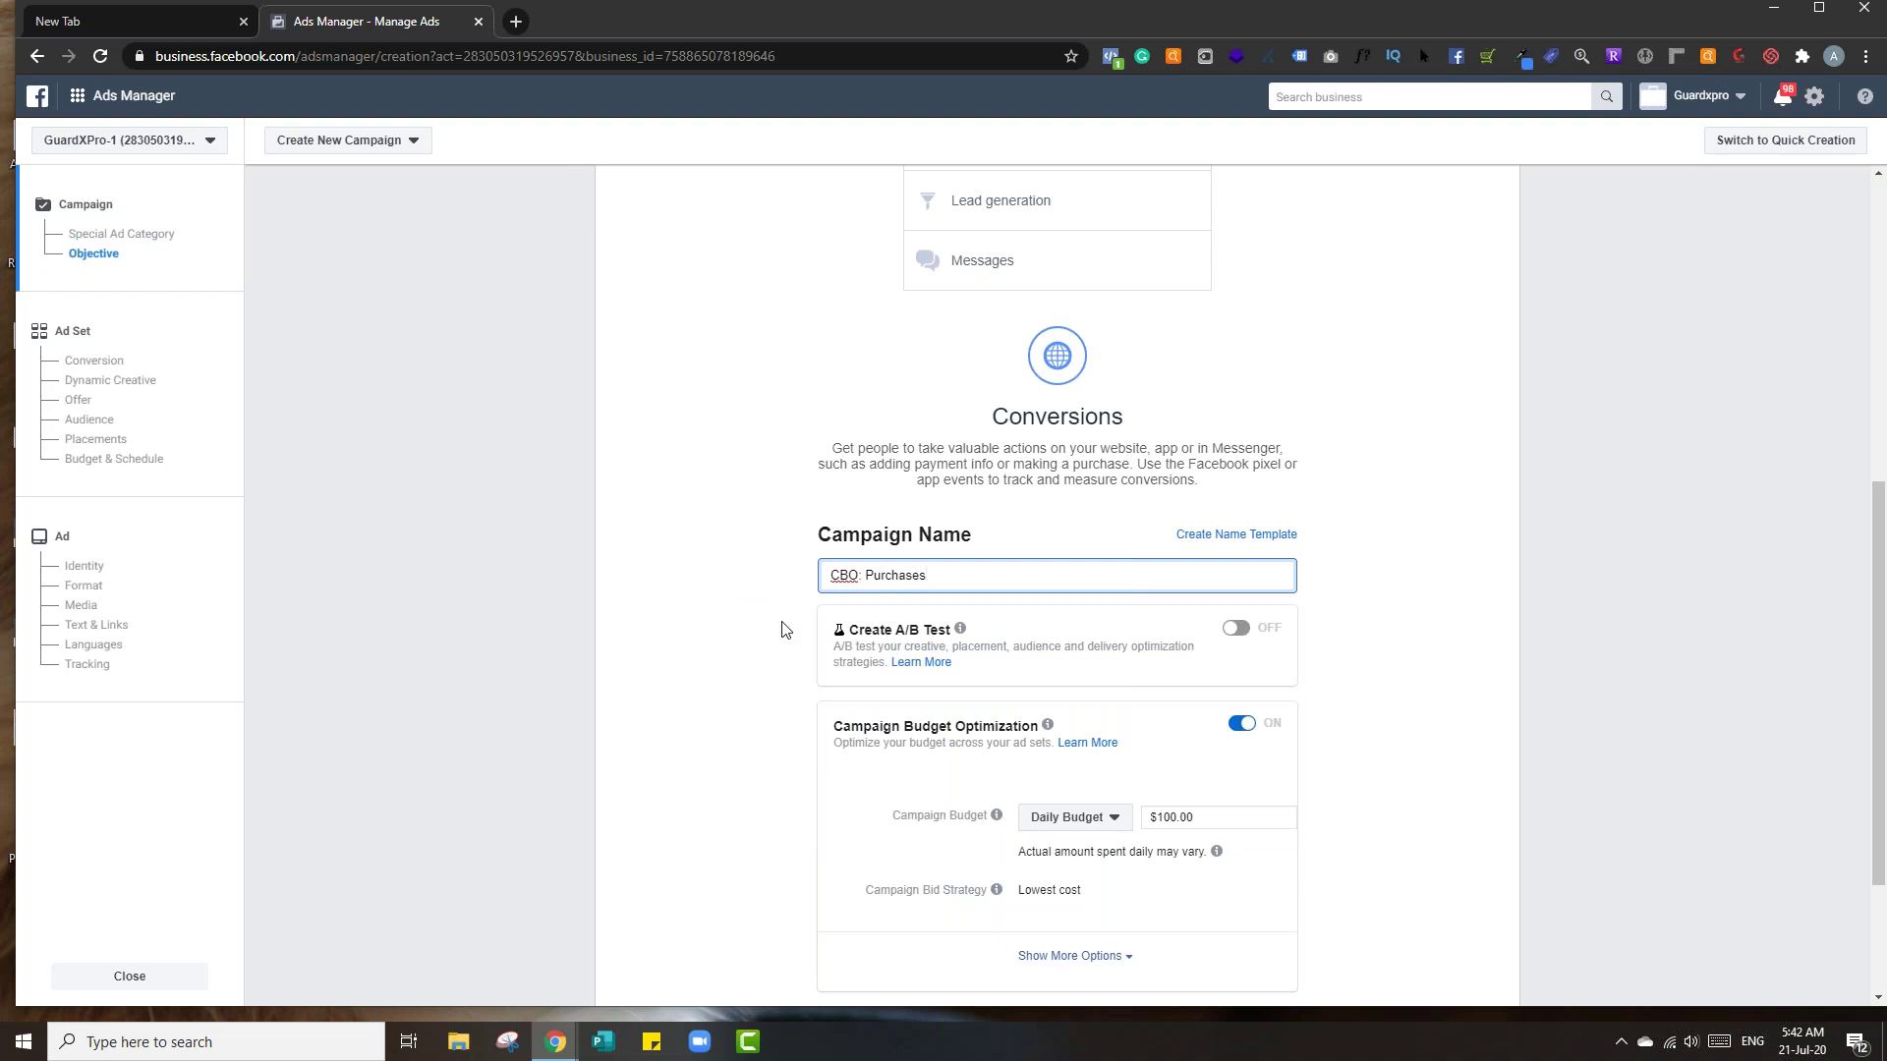
scroll(786, 630, down, 2)
click(1204, 686)
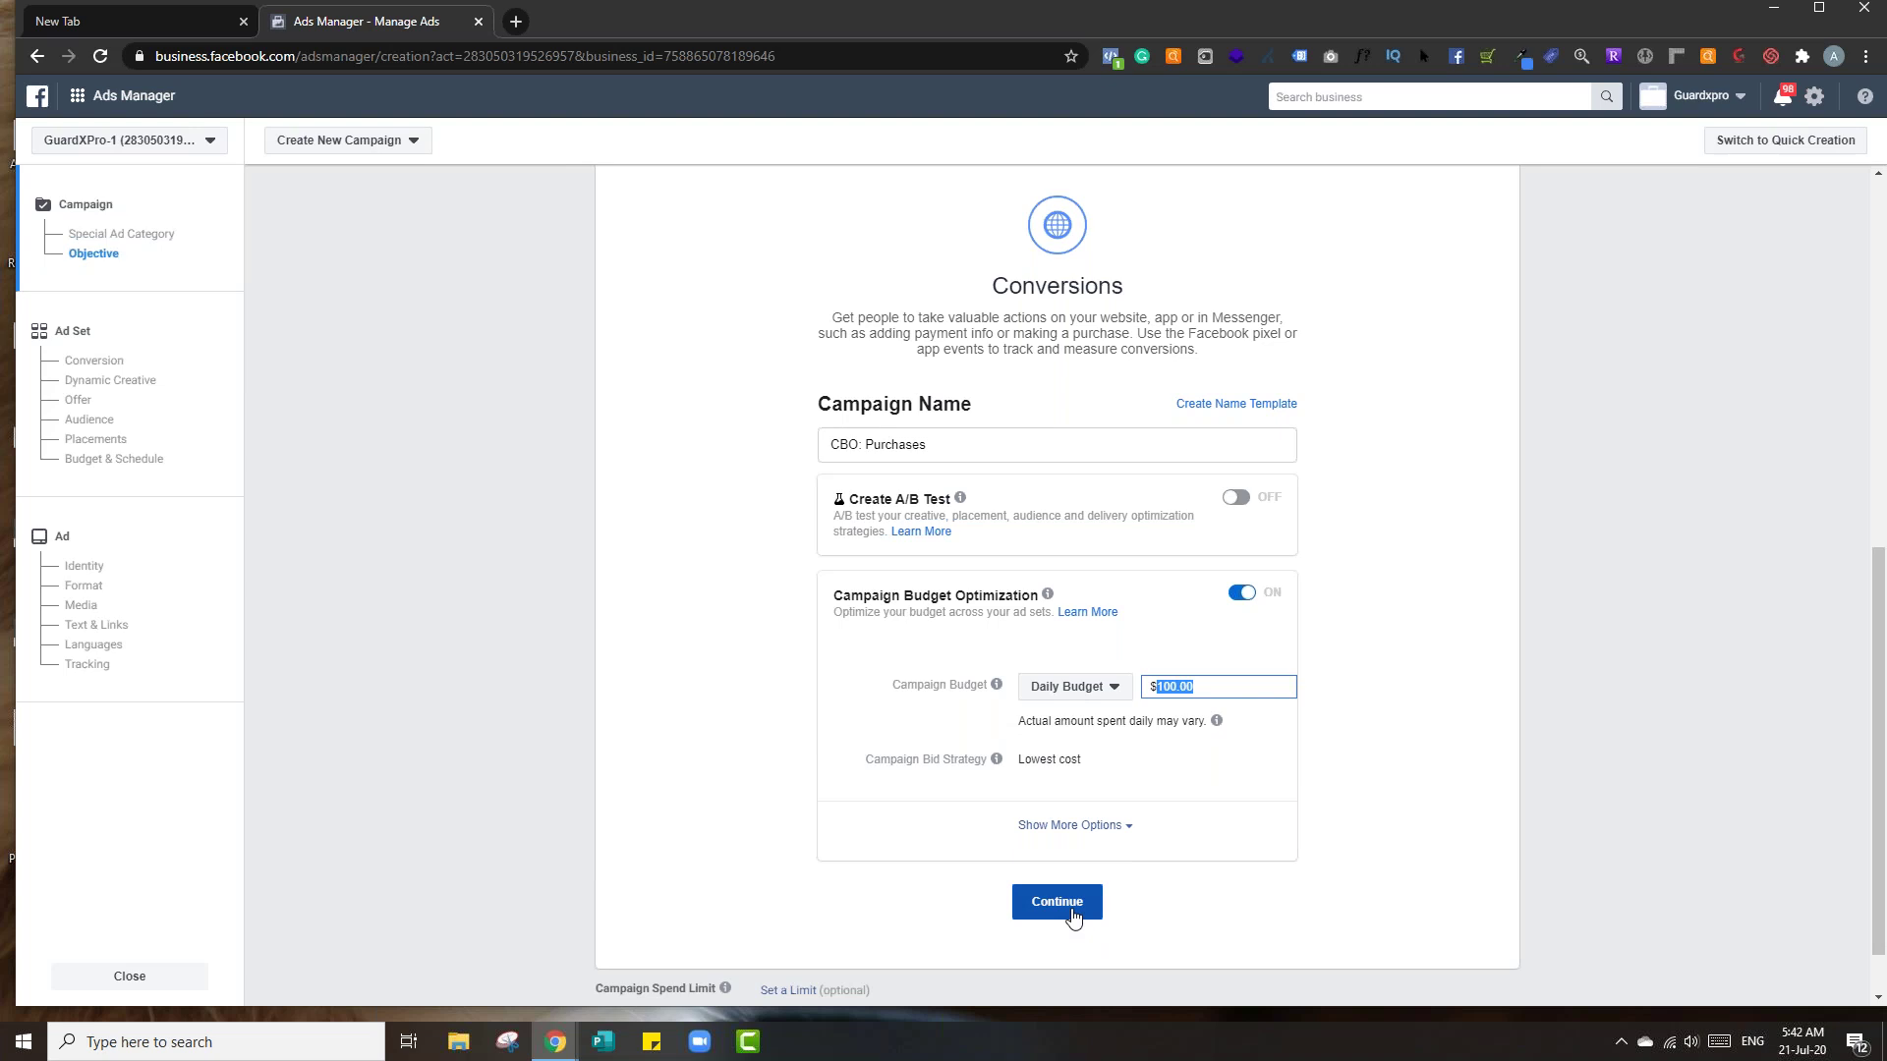
click(1079, 870)
click(1091, 889)
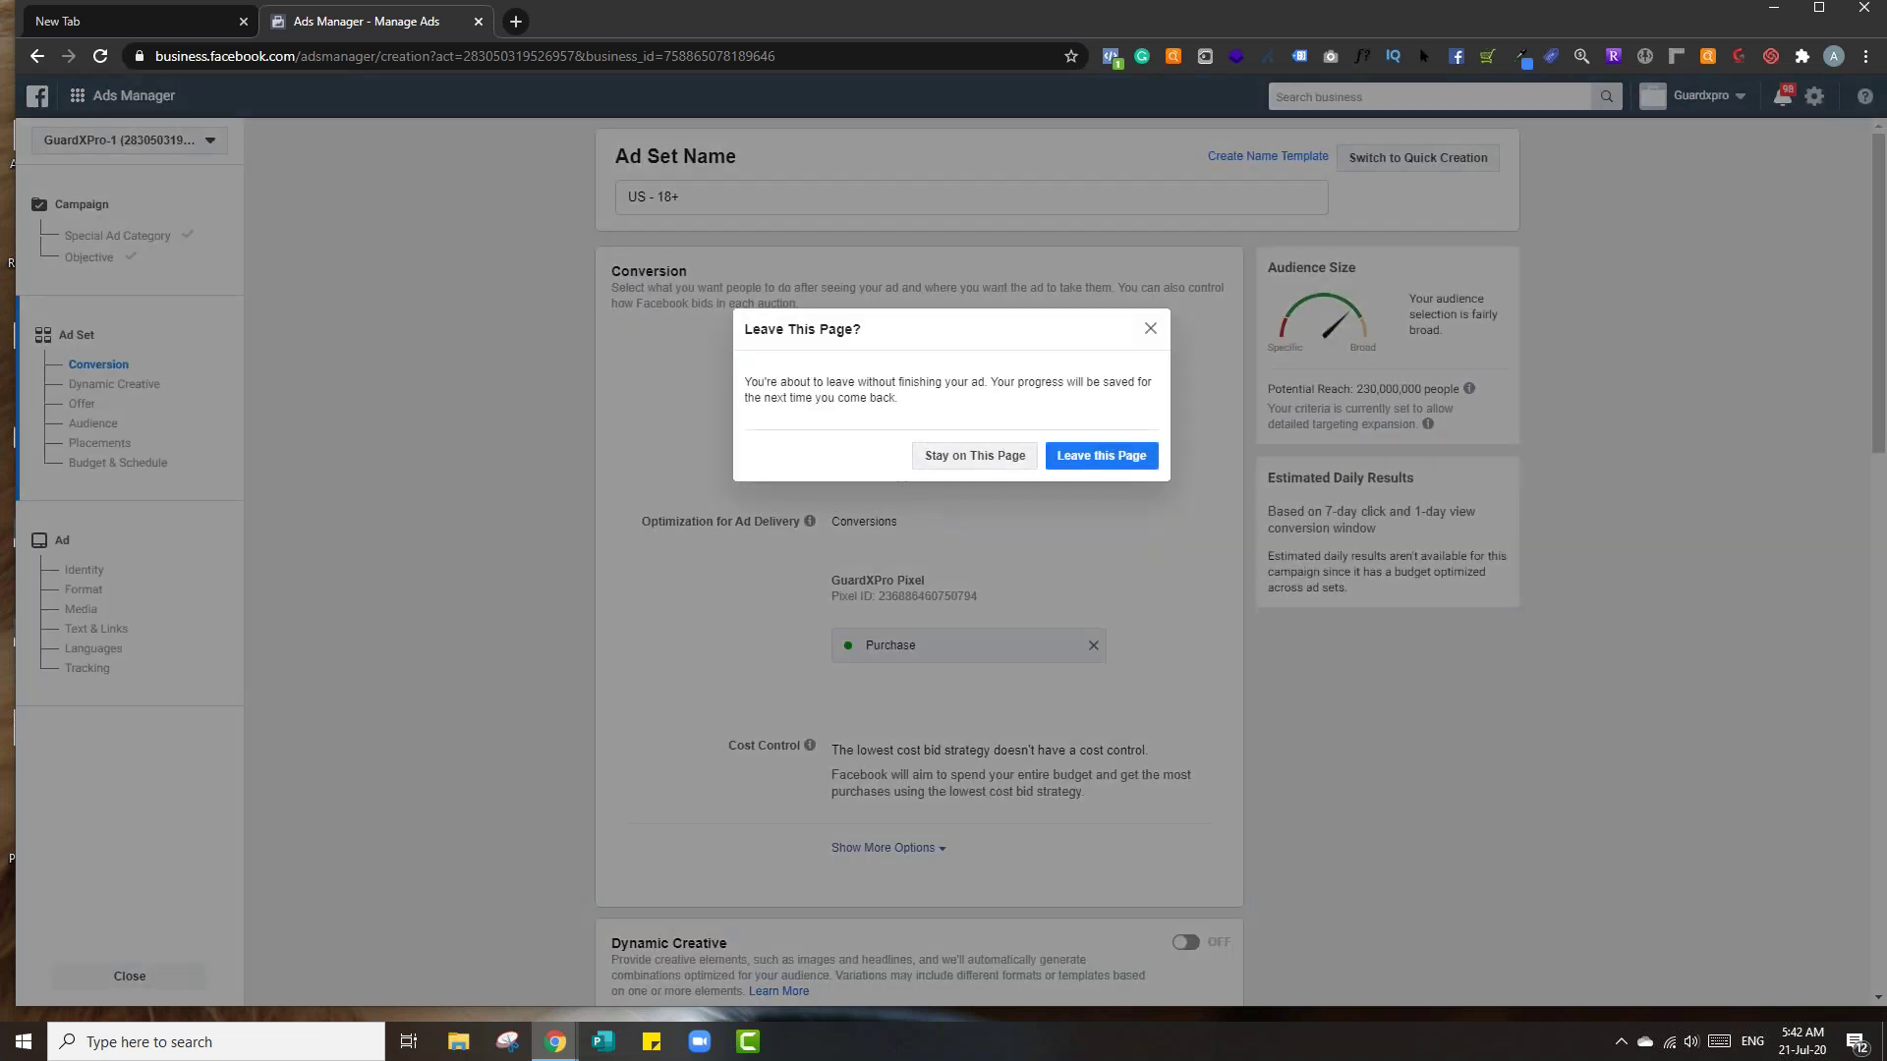
- Create 'CBO: Purchases' in Quick Creation with the Conversions objective and save it as a draft
click(1105, 462)
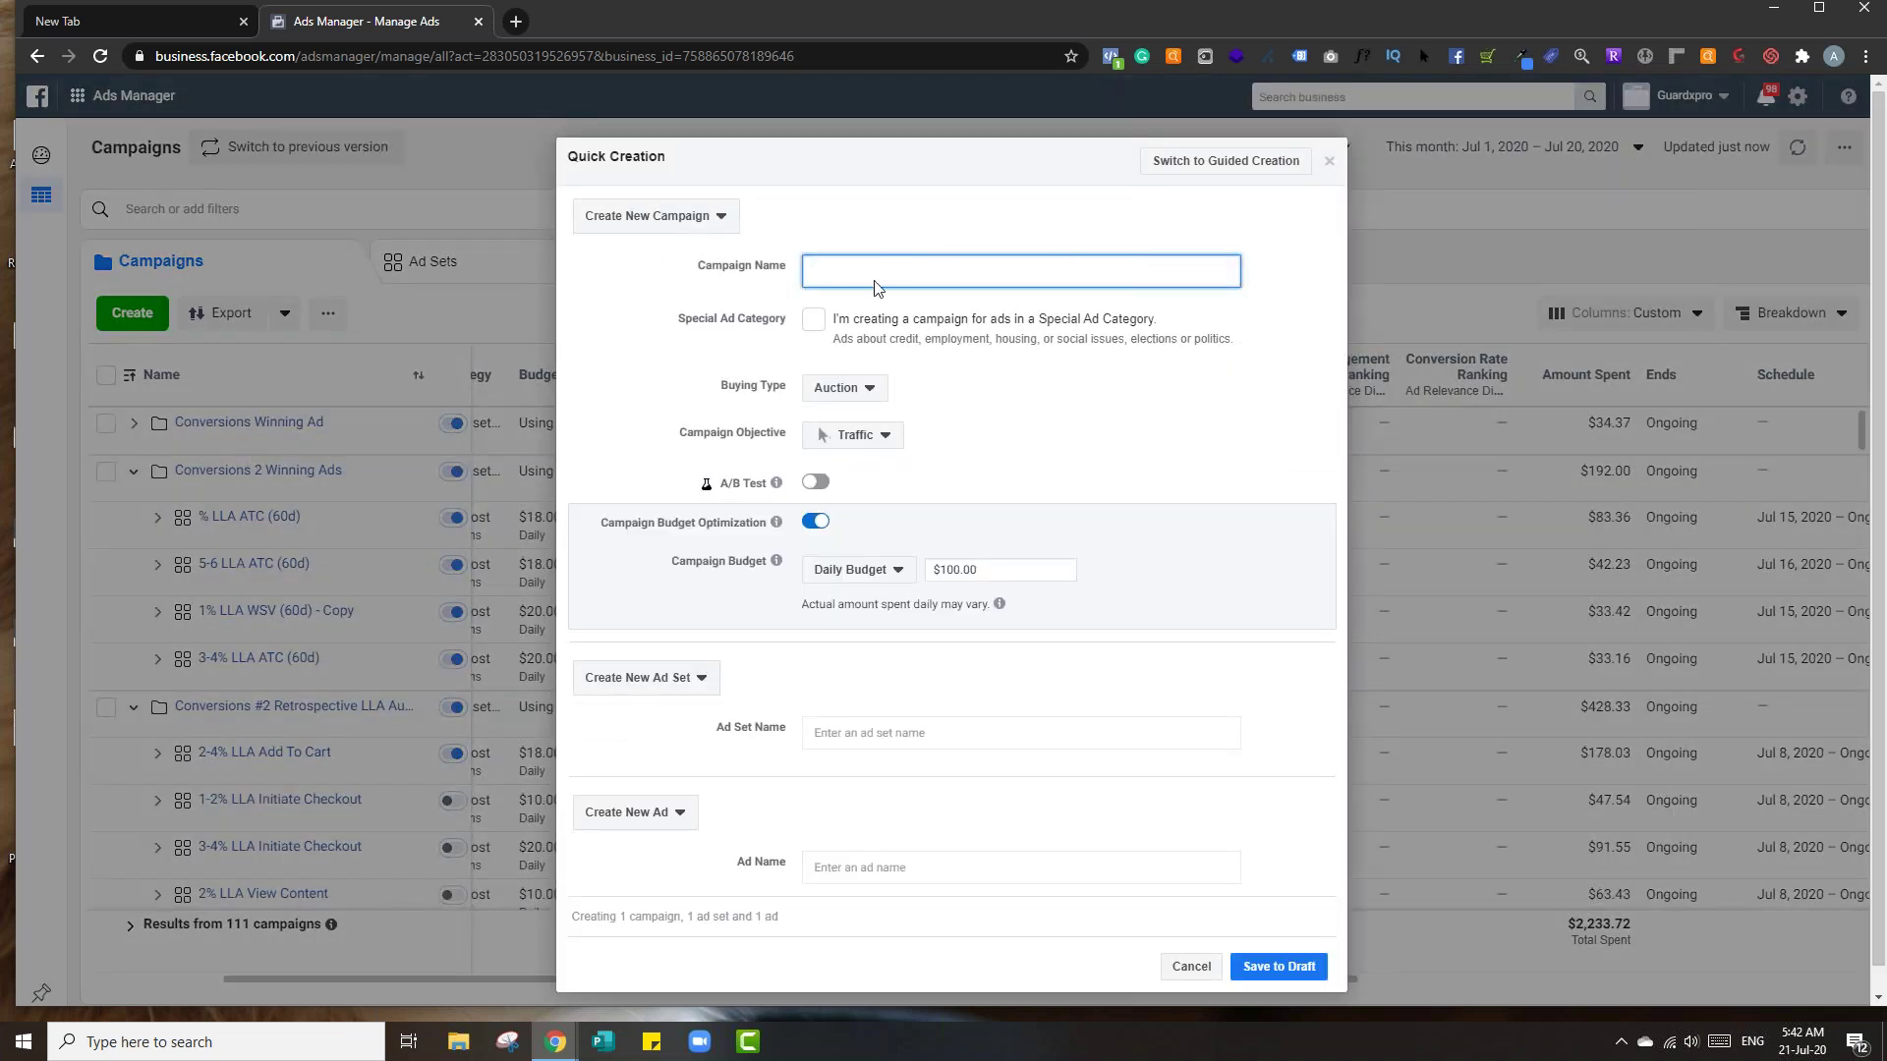
text(CBO: P)
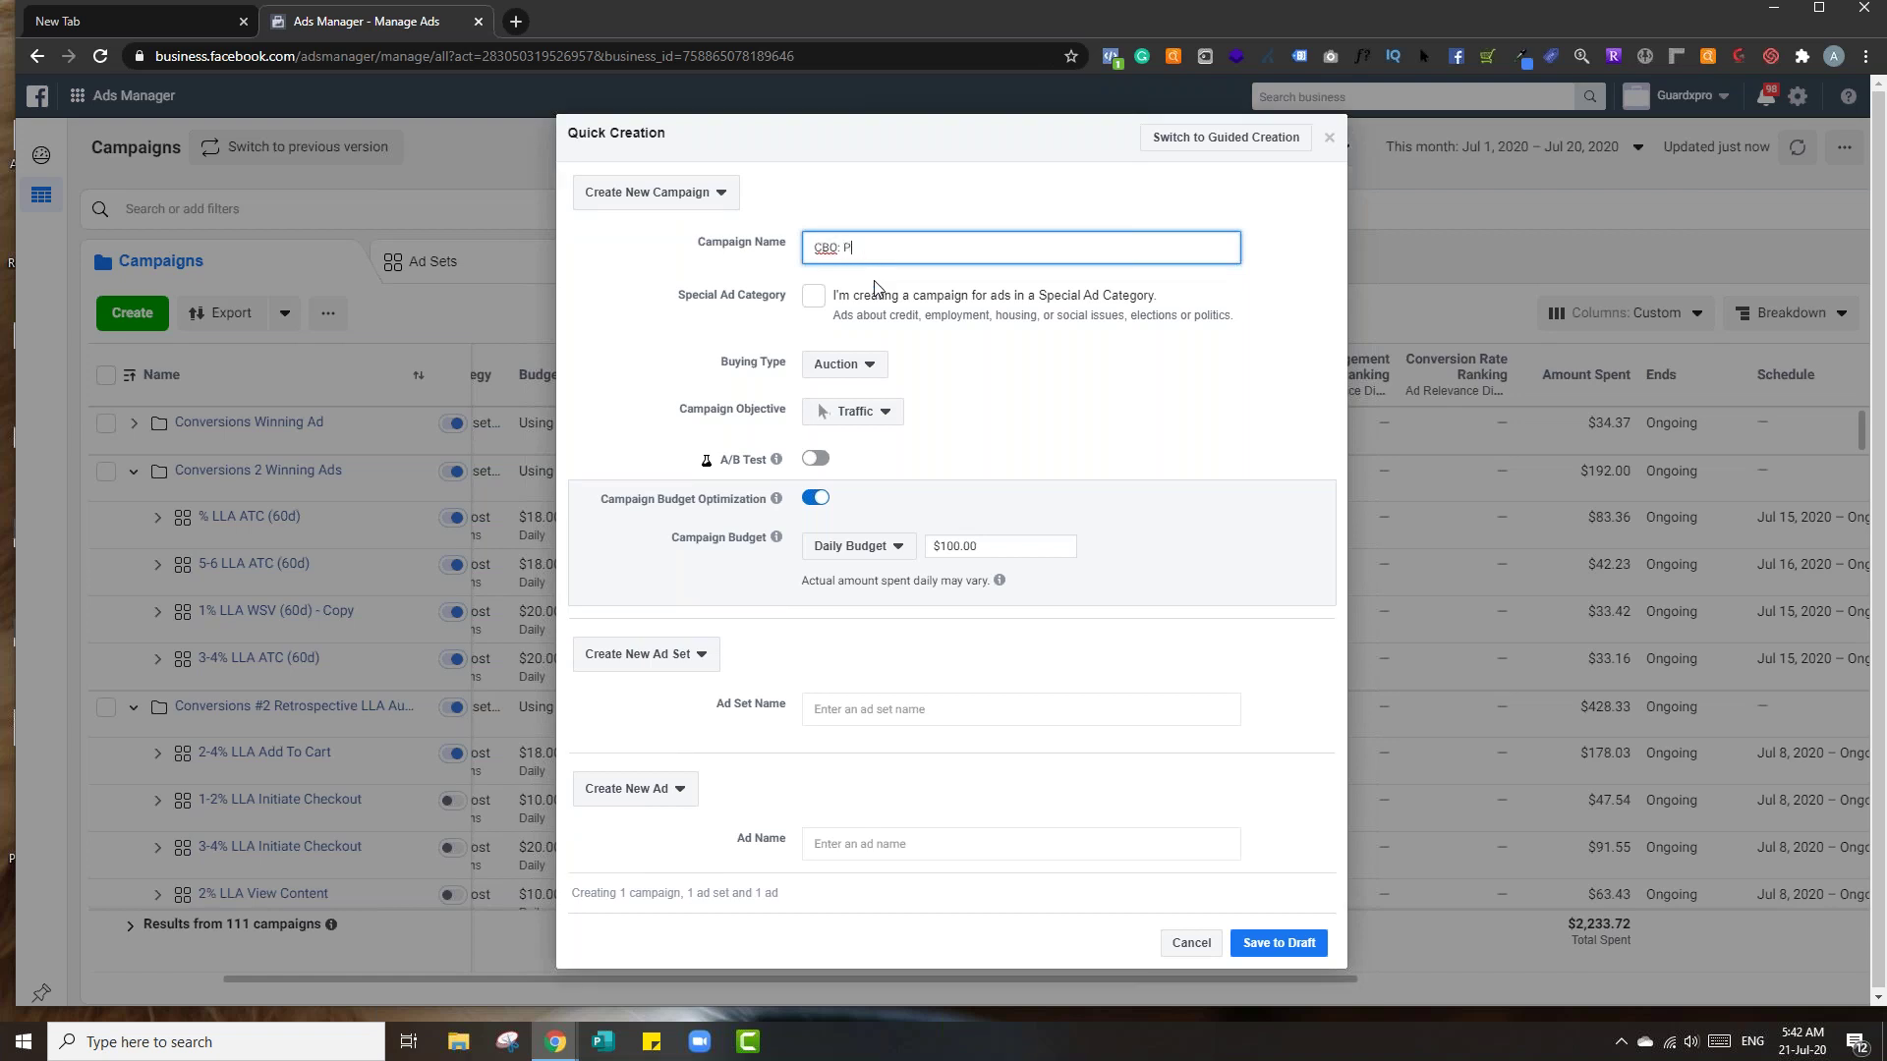
text(urchases)
click(853, 411)
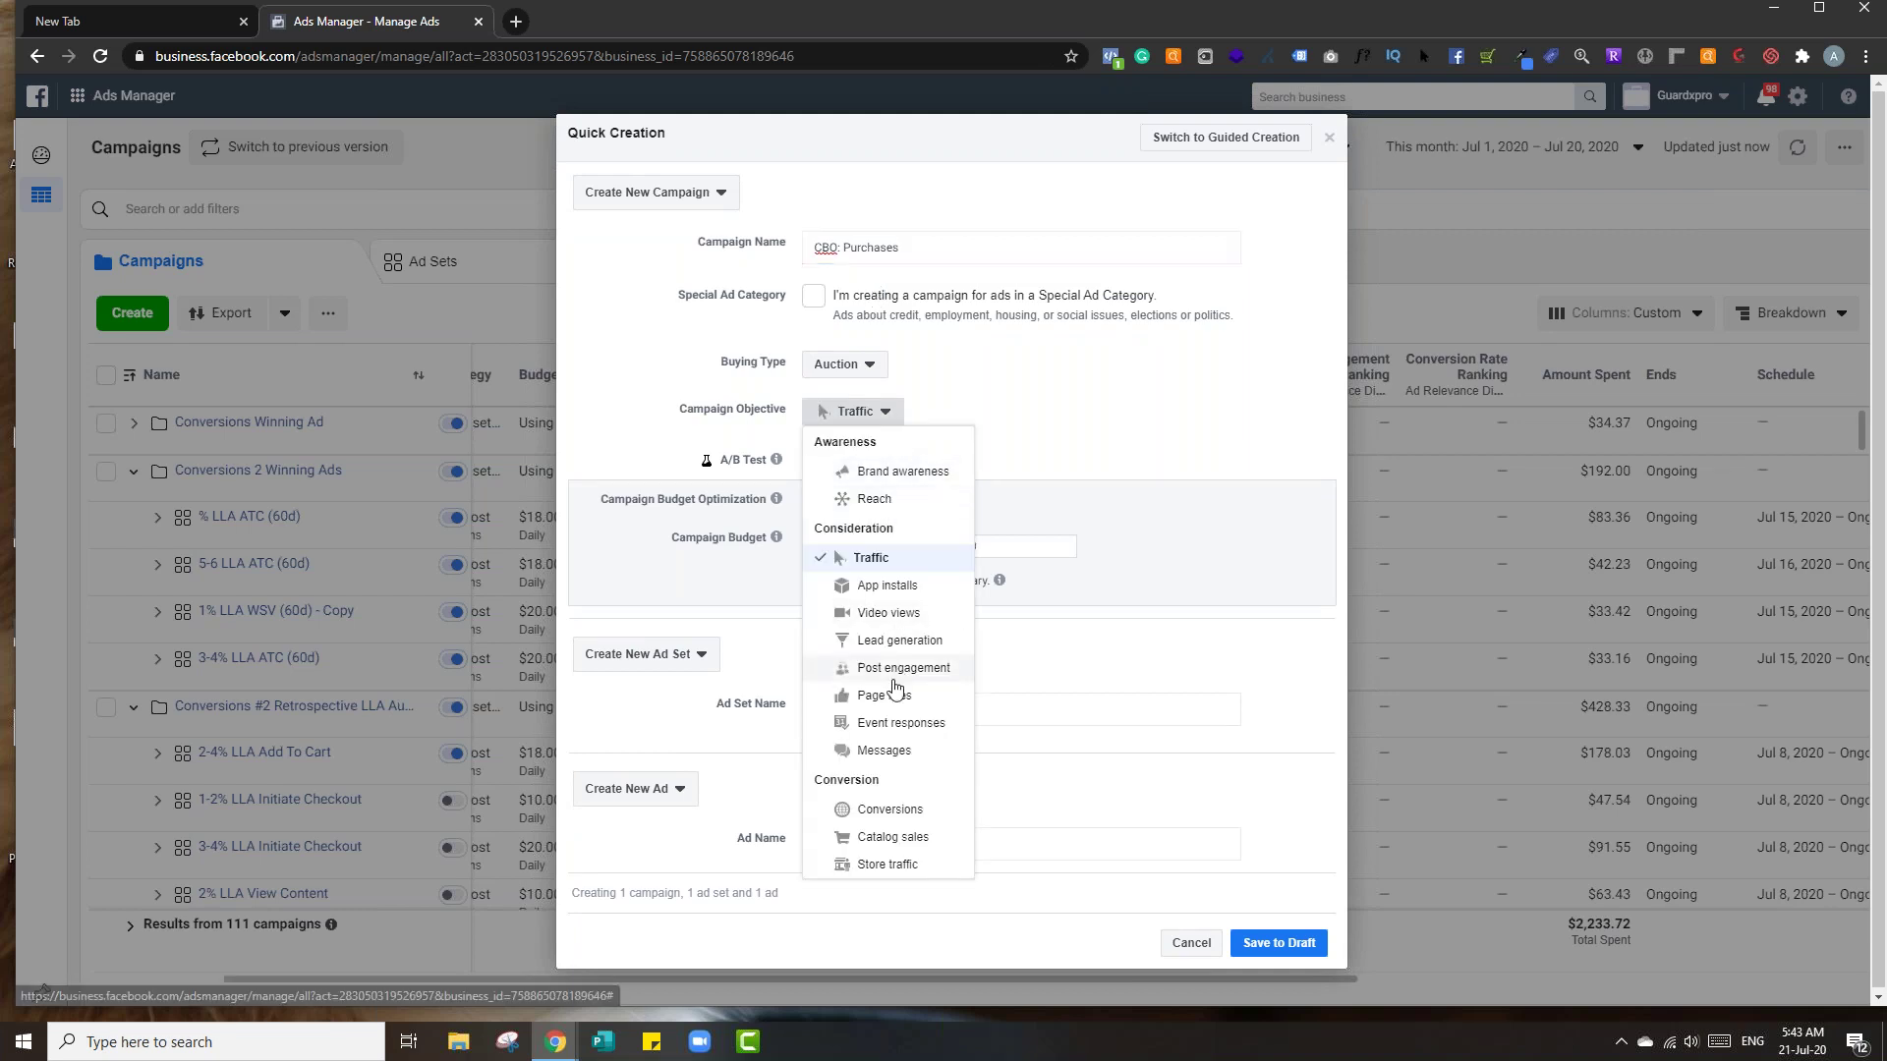
click(890, 809)
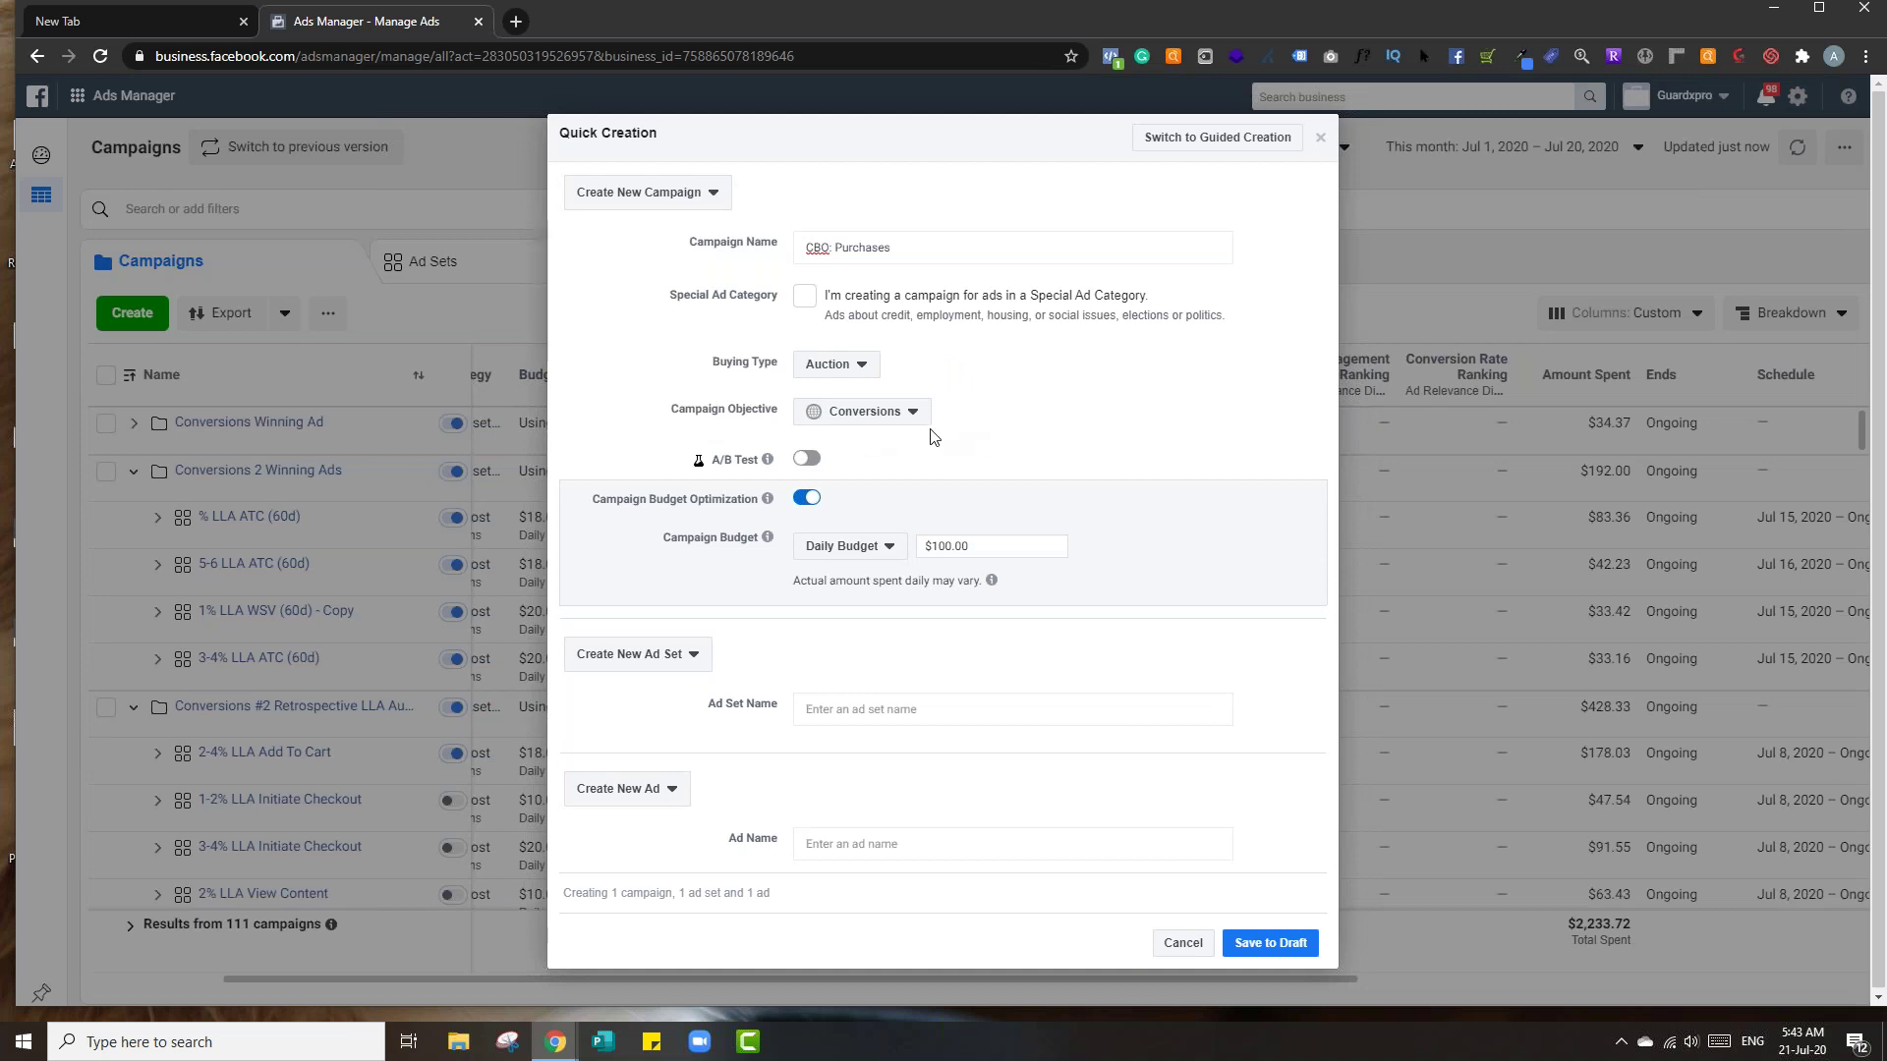
click(870, 374)
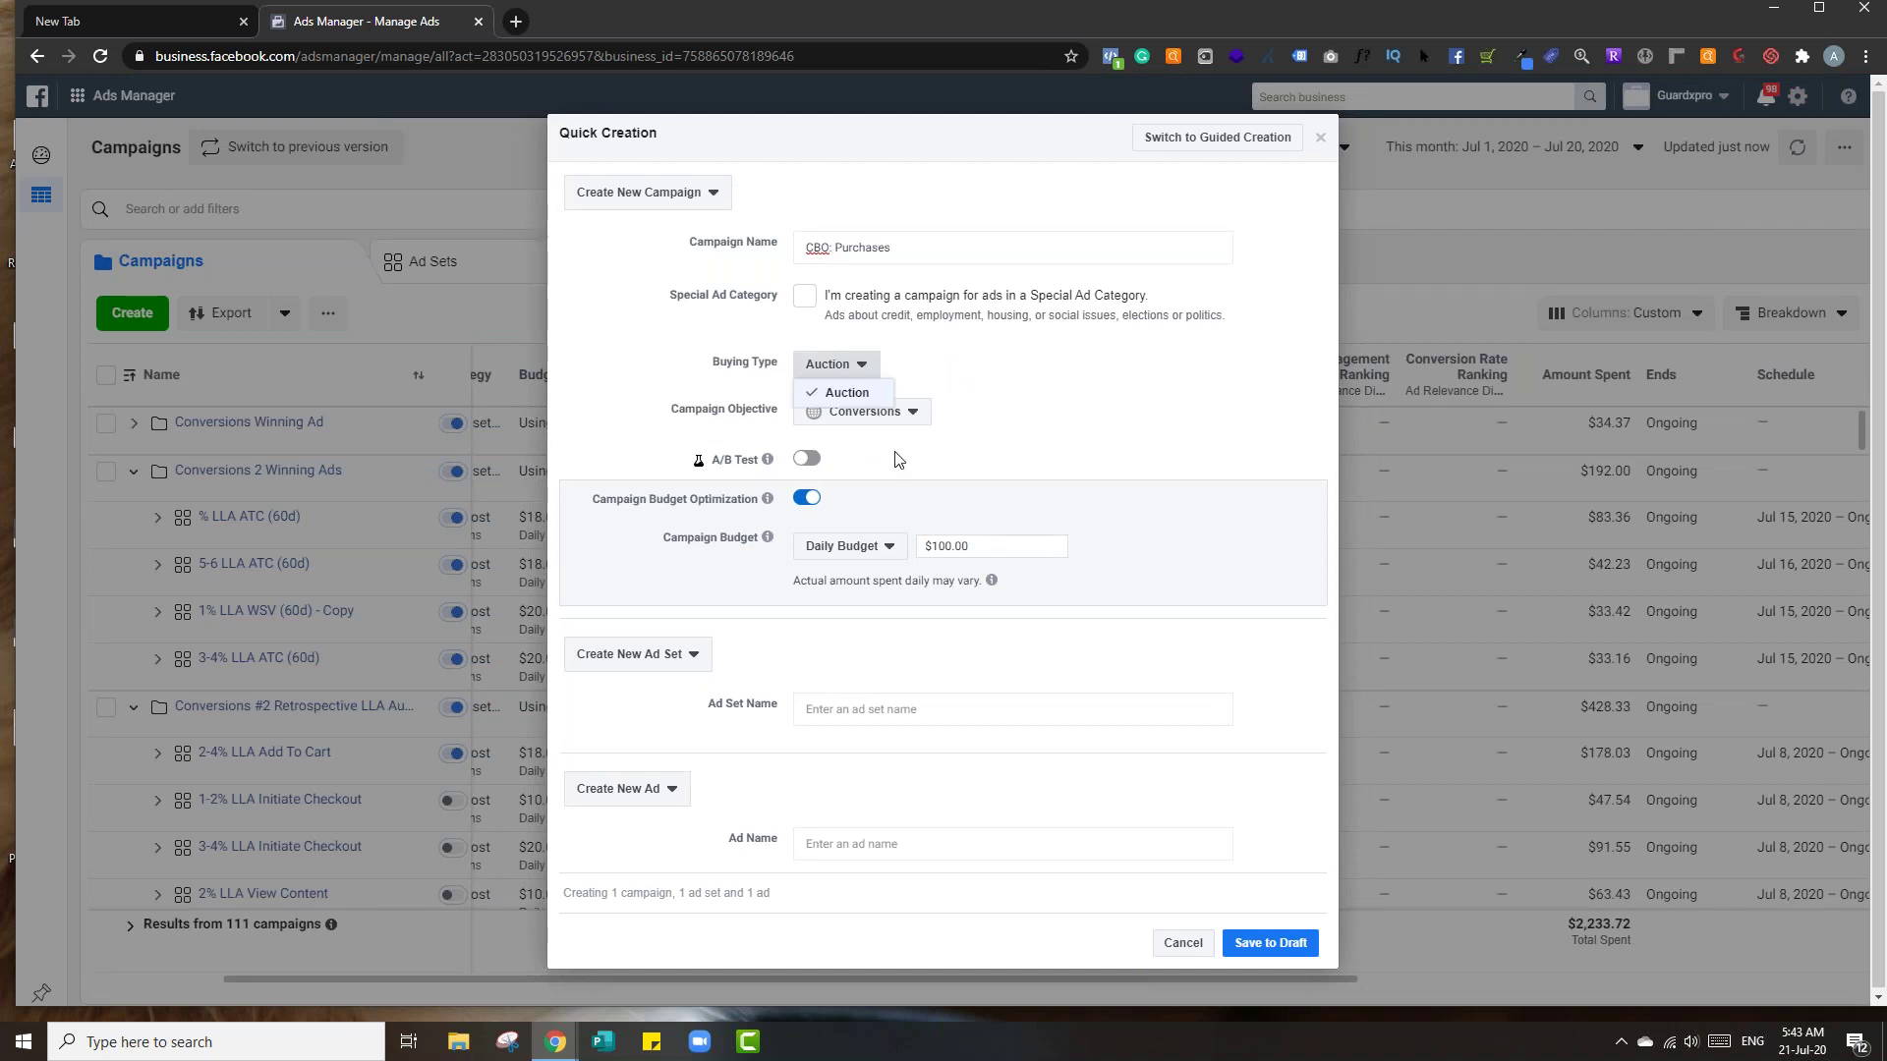
click(914, 425)
click(918, 415)
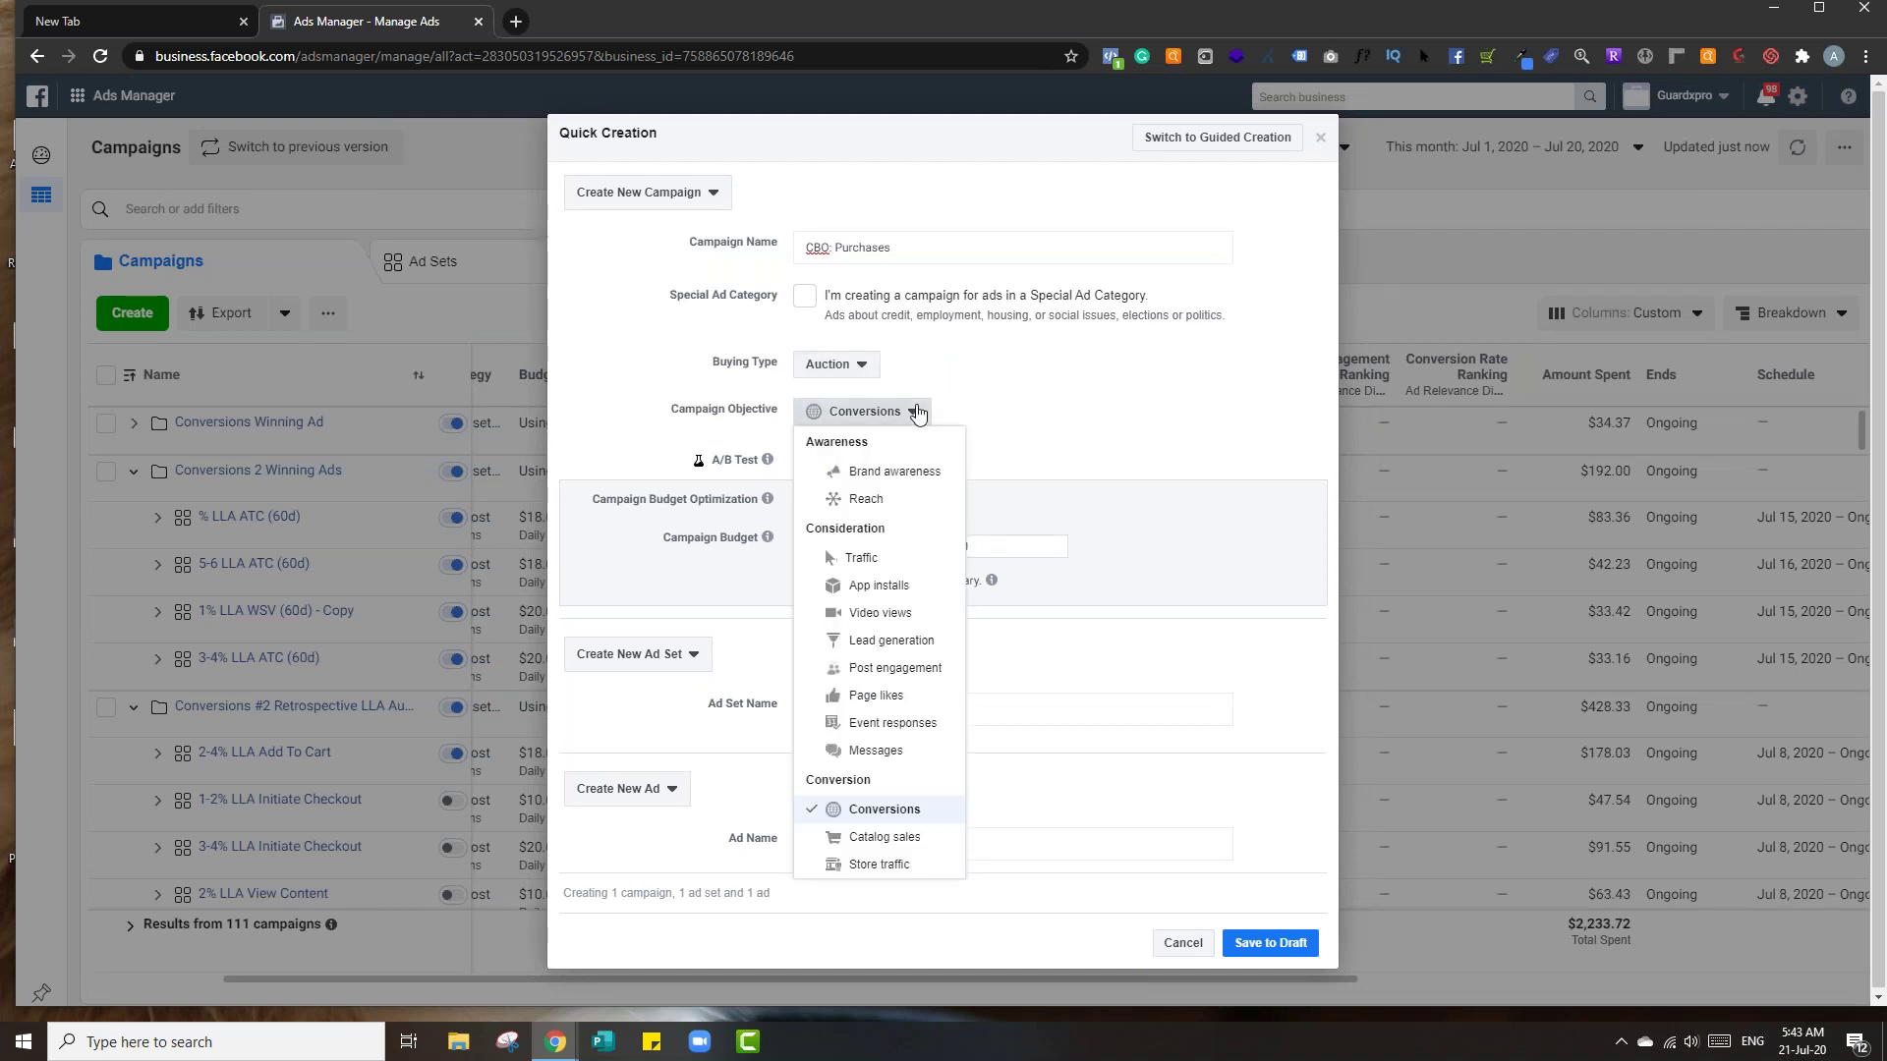
click(916, 412)
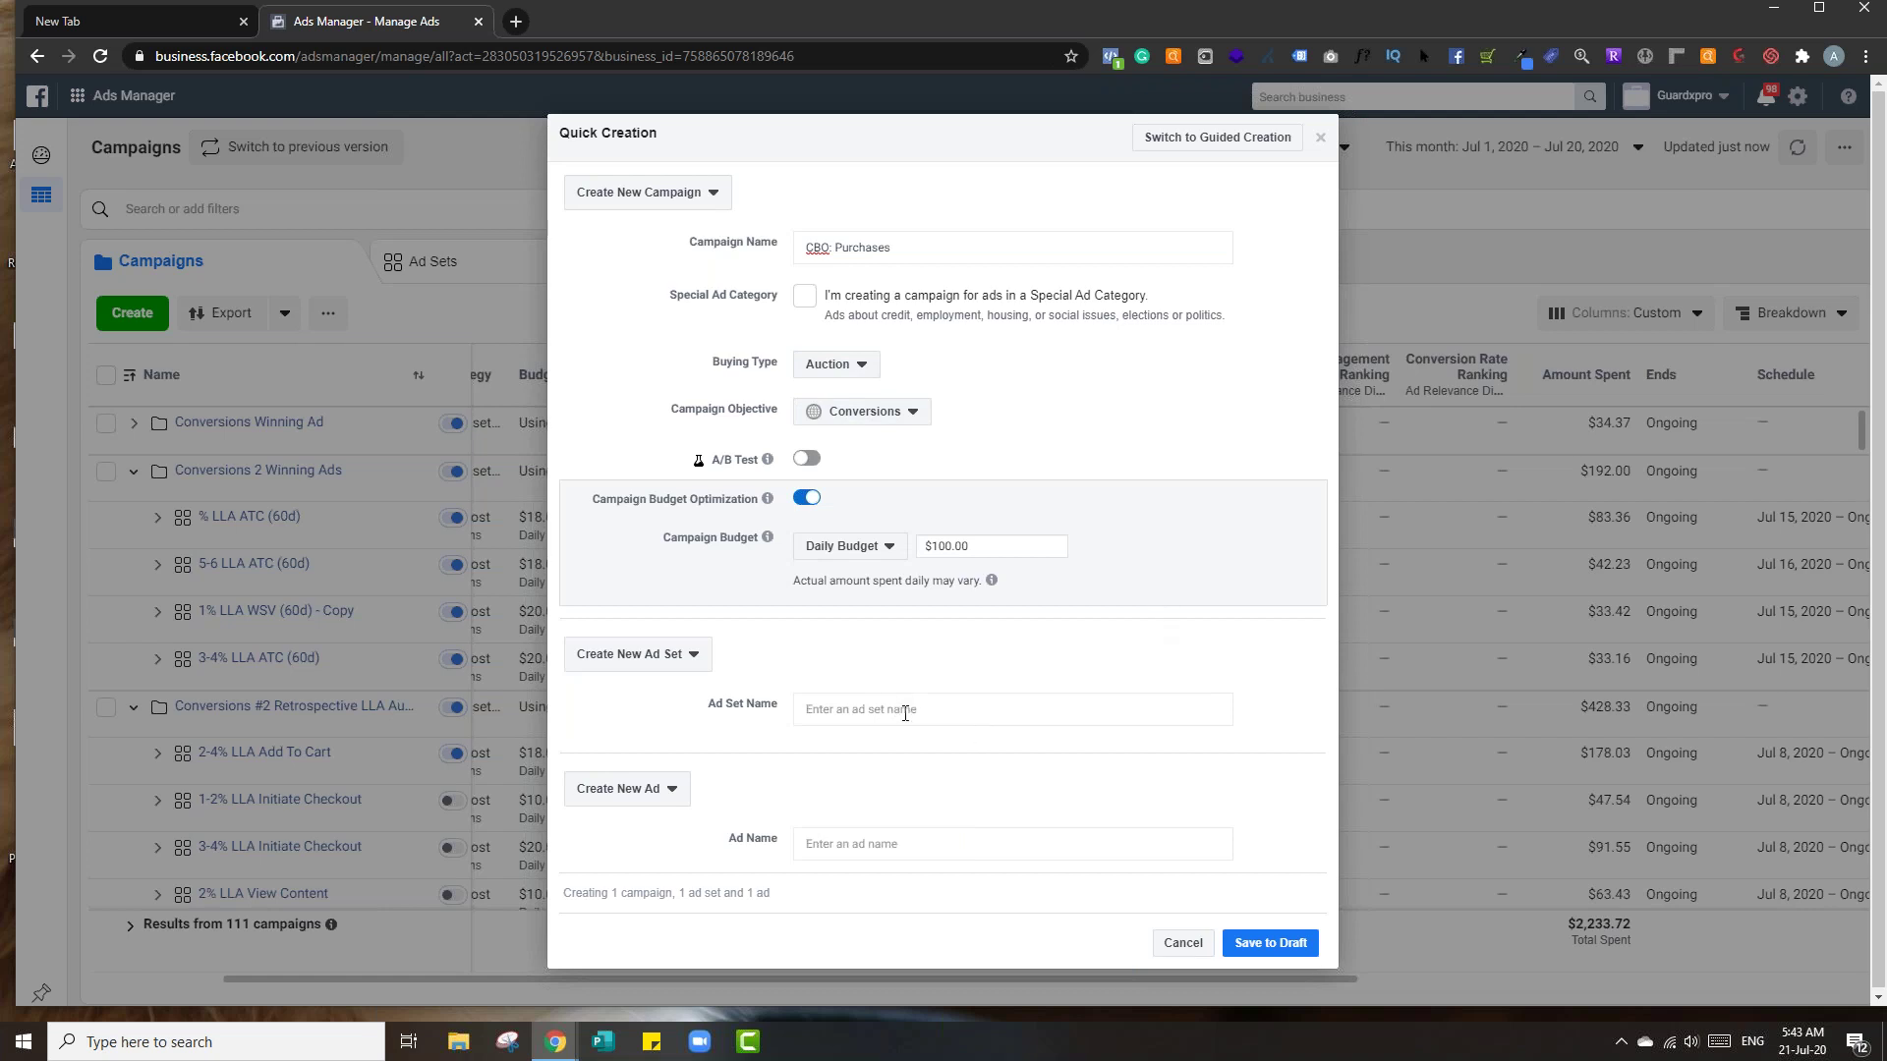
click(1294, 940)
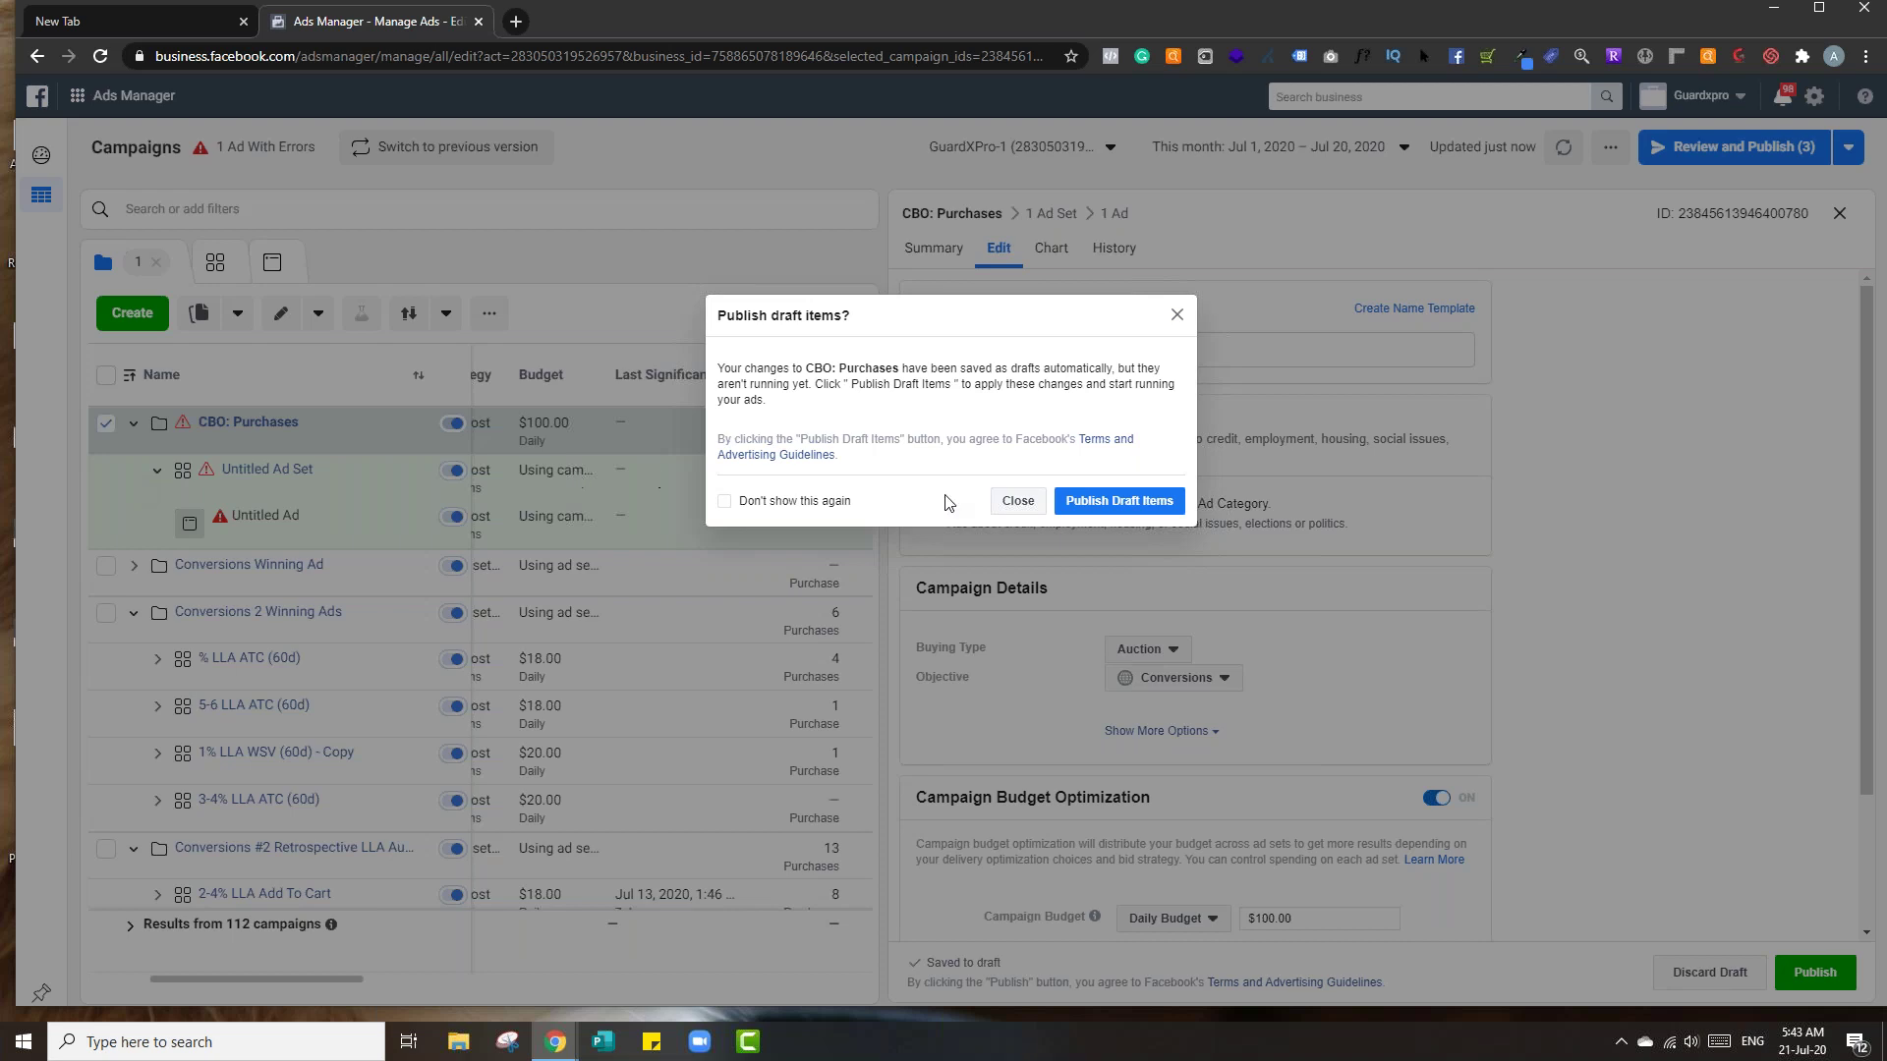
- Turn off the publish reminder, then delete the Untitled Ad Set and its ad
click(833, 507)
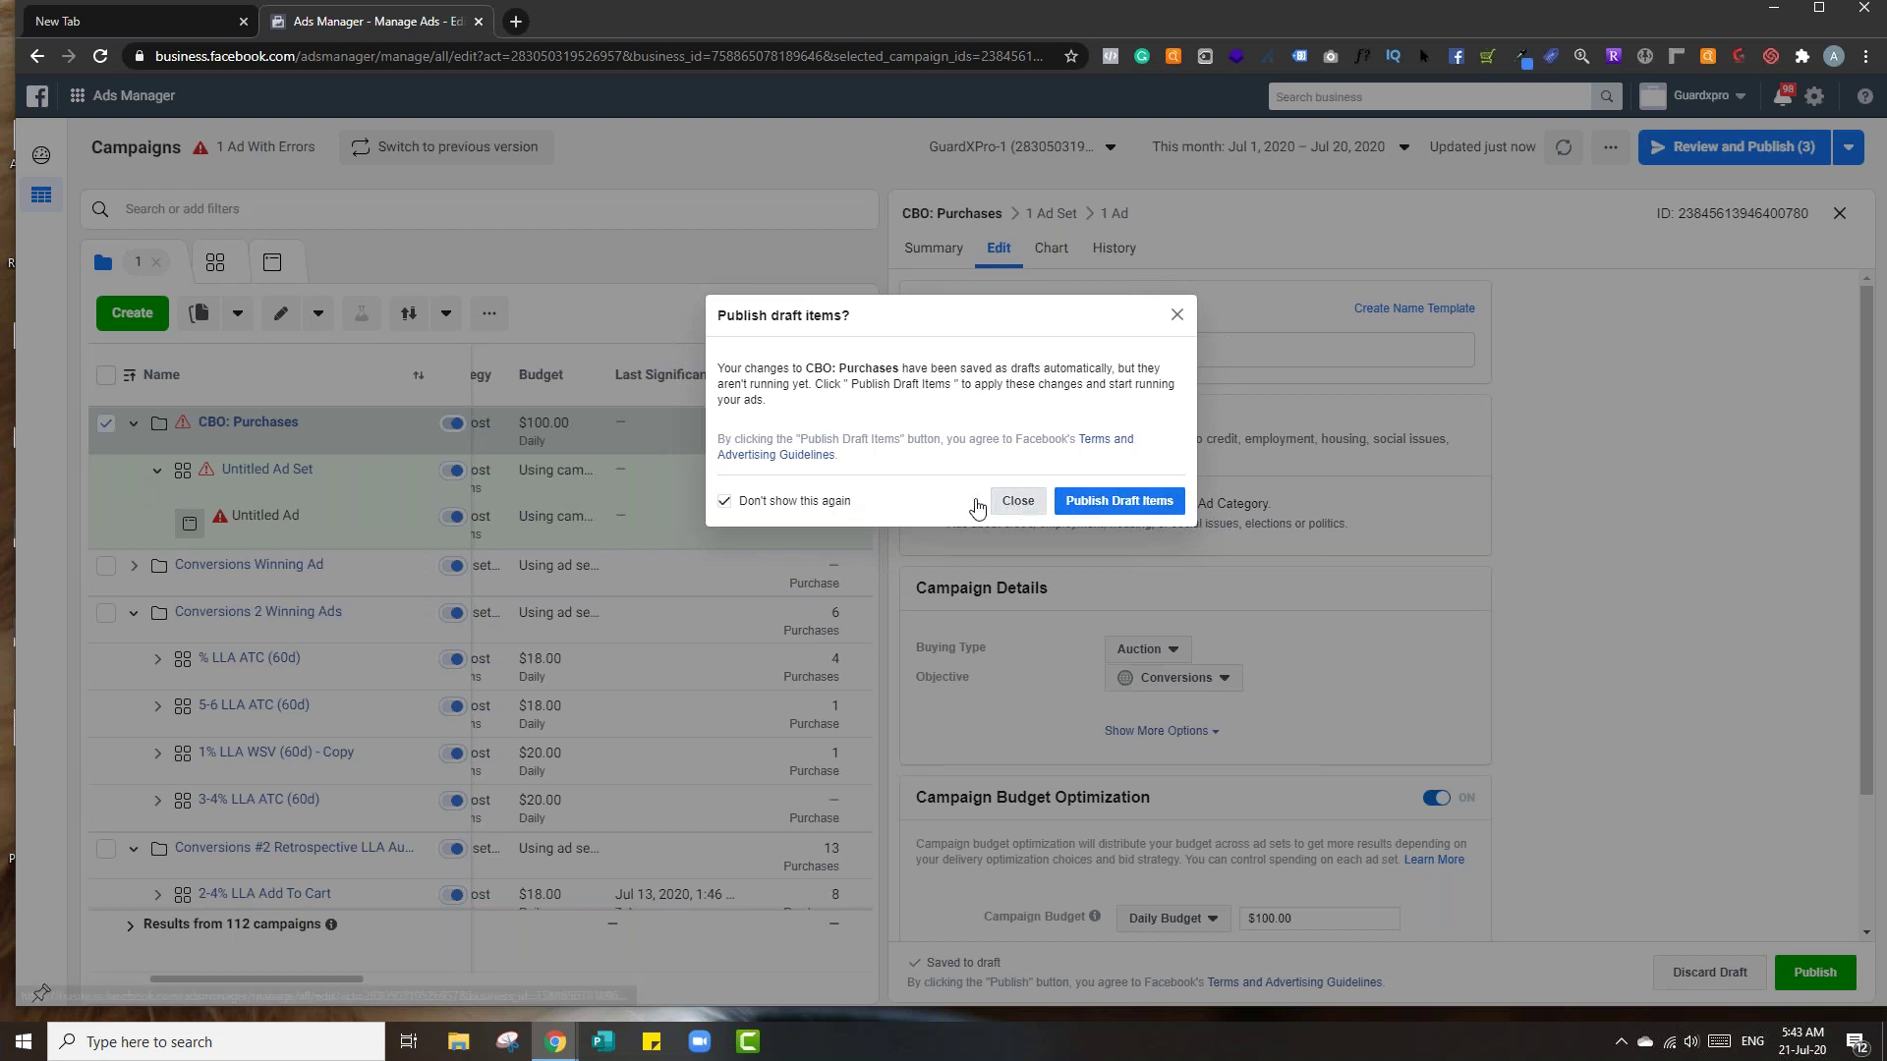
click(131, 474)
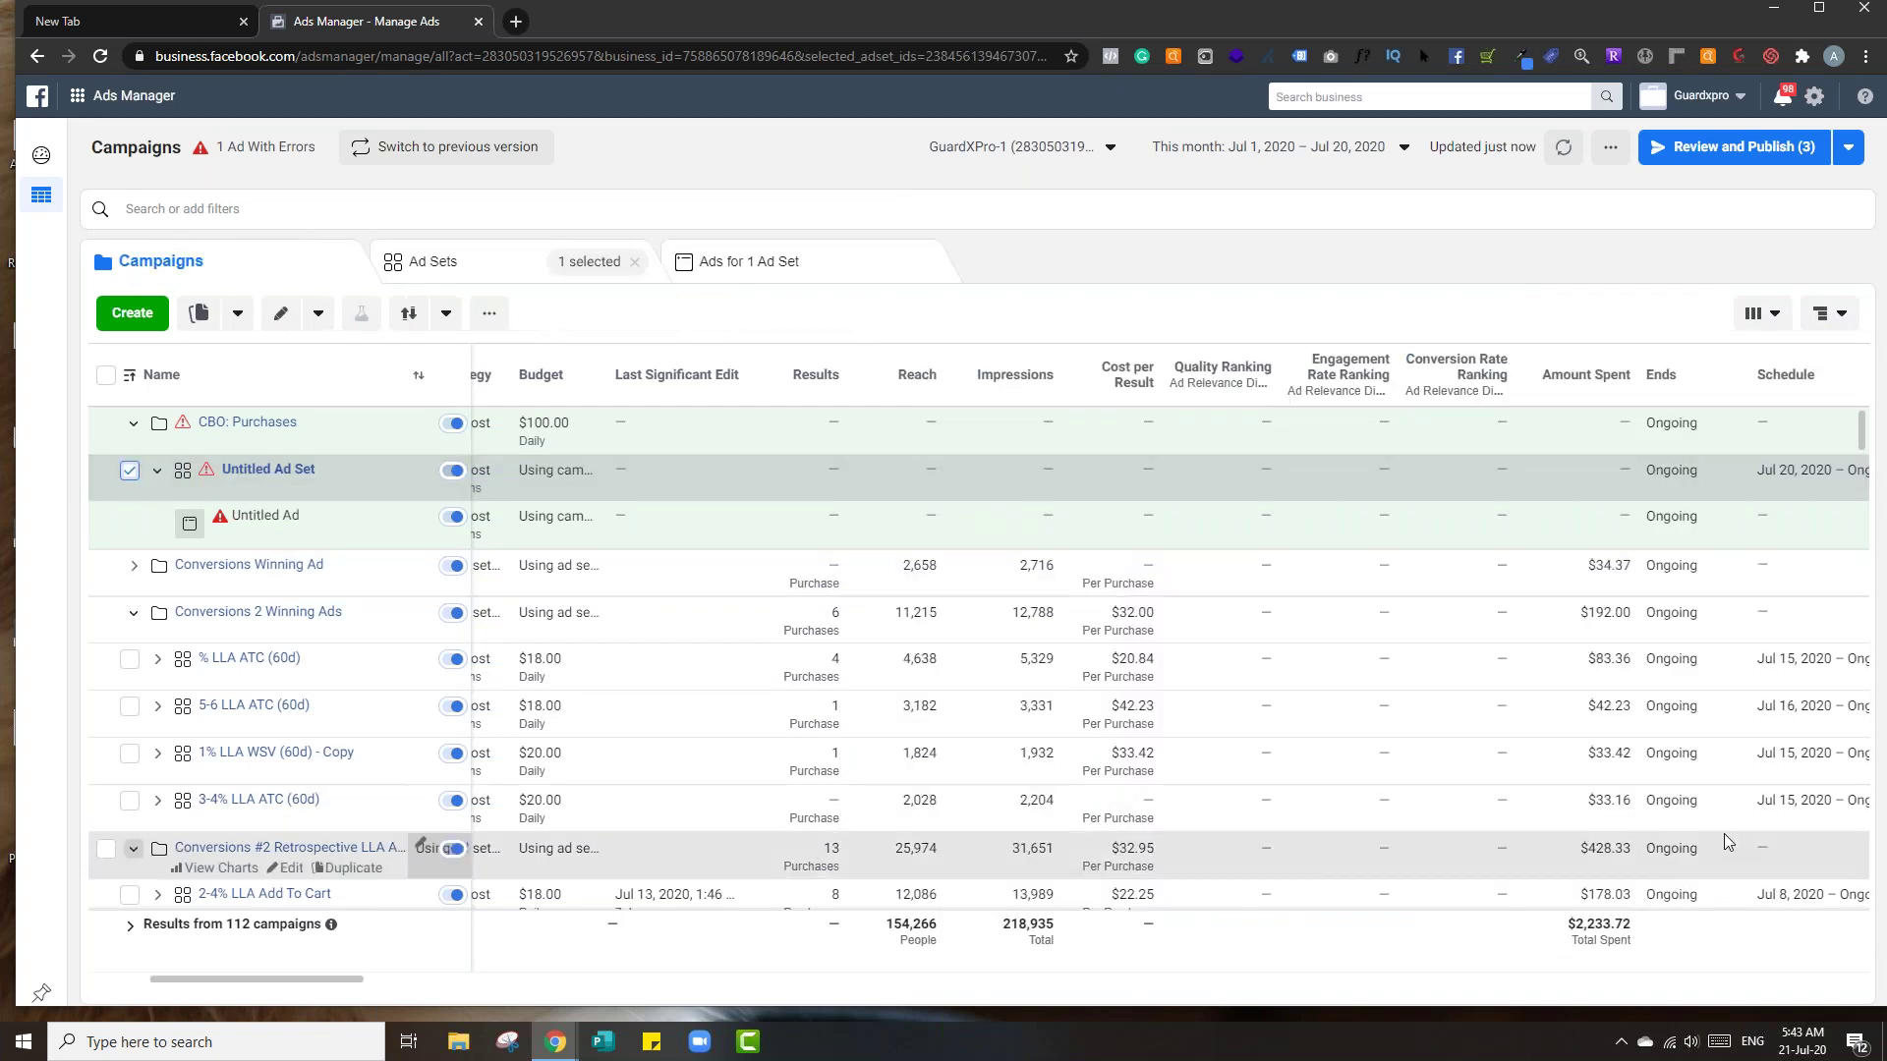
click(316, 314)
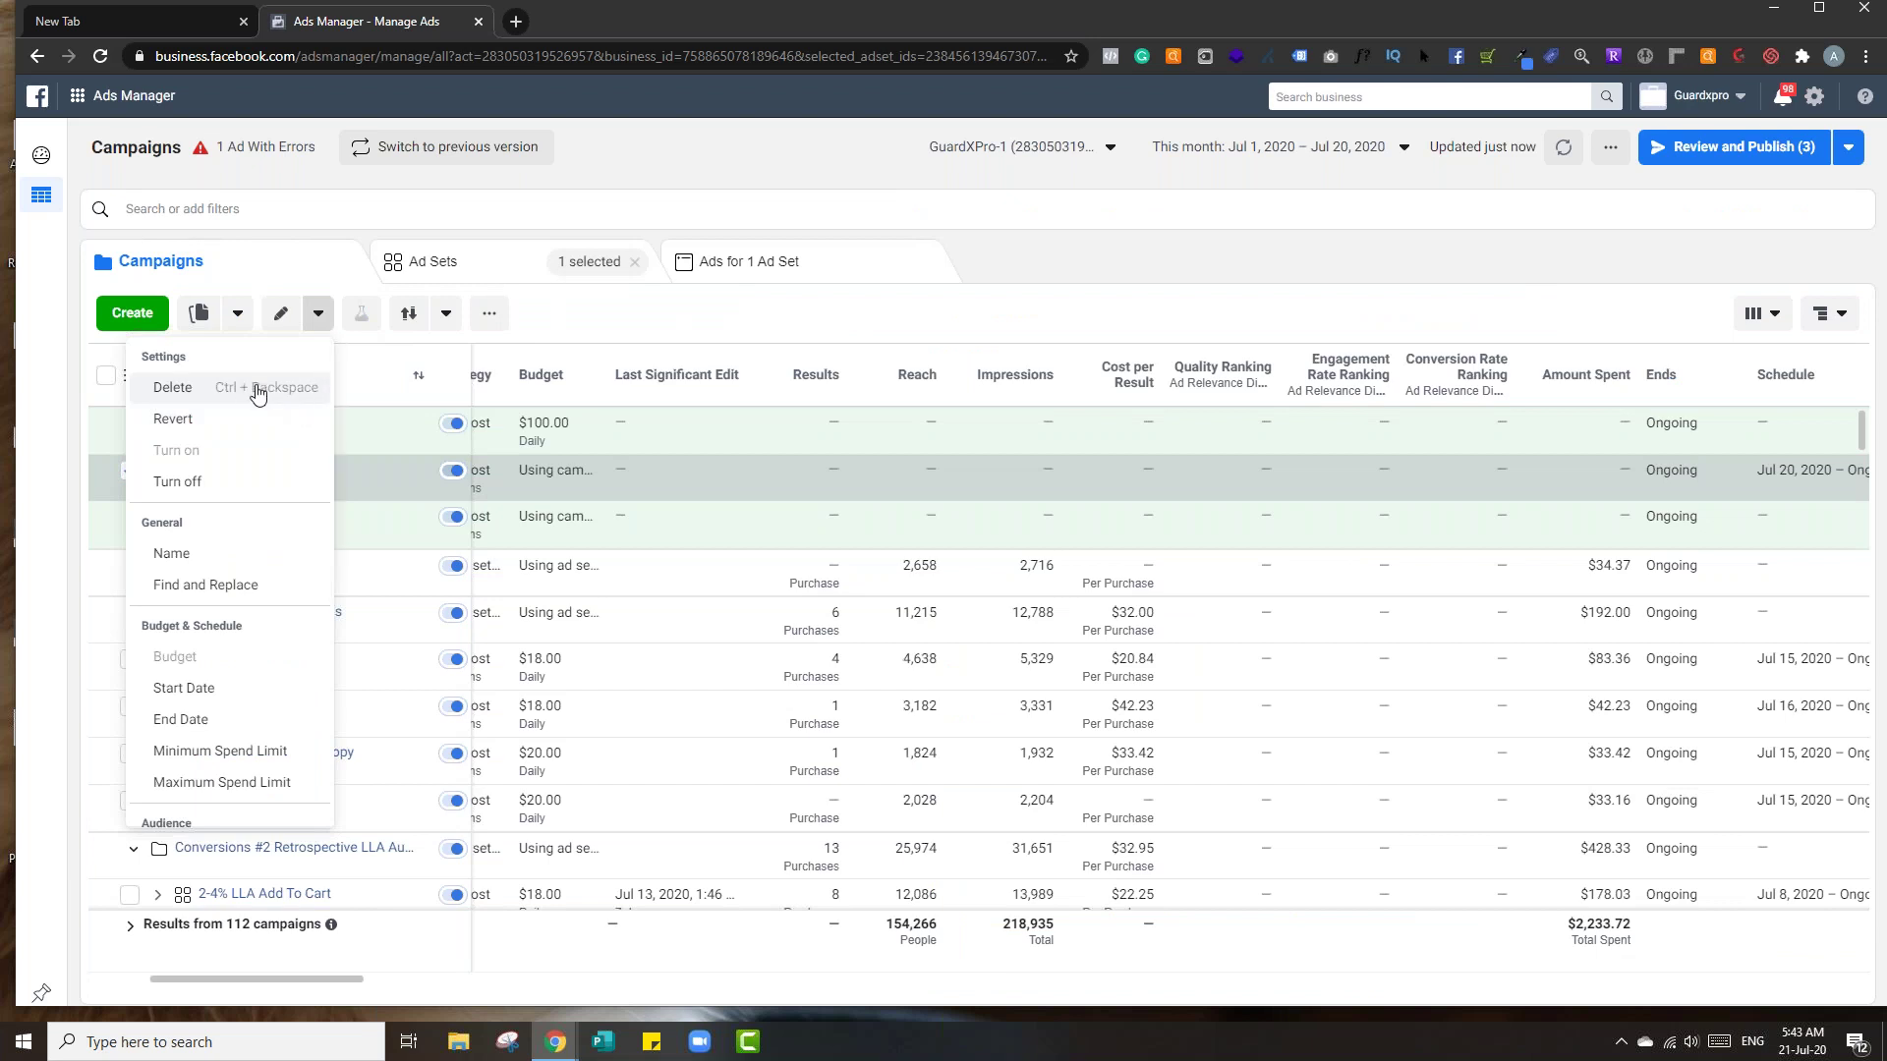
click(258, 391)
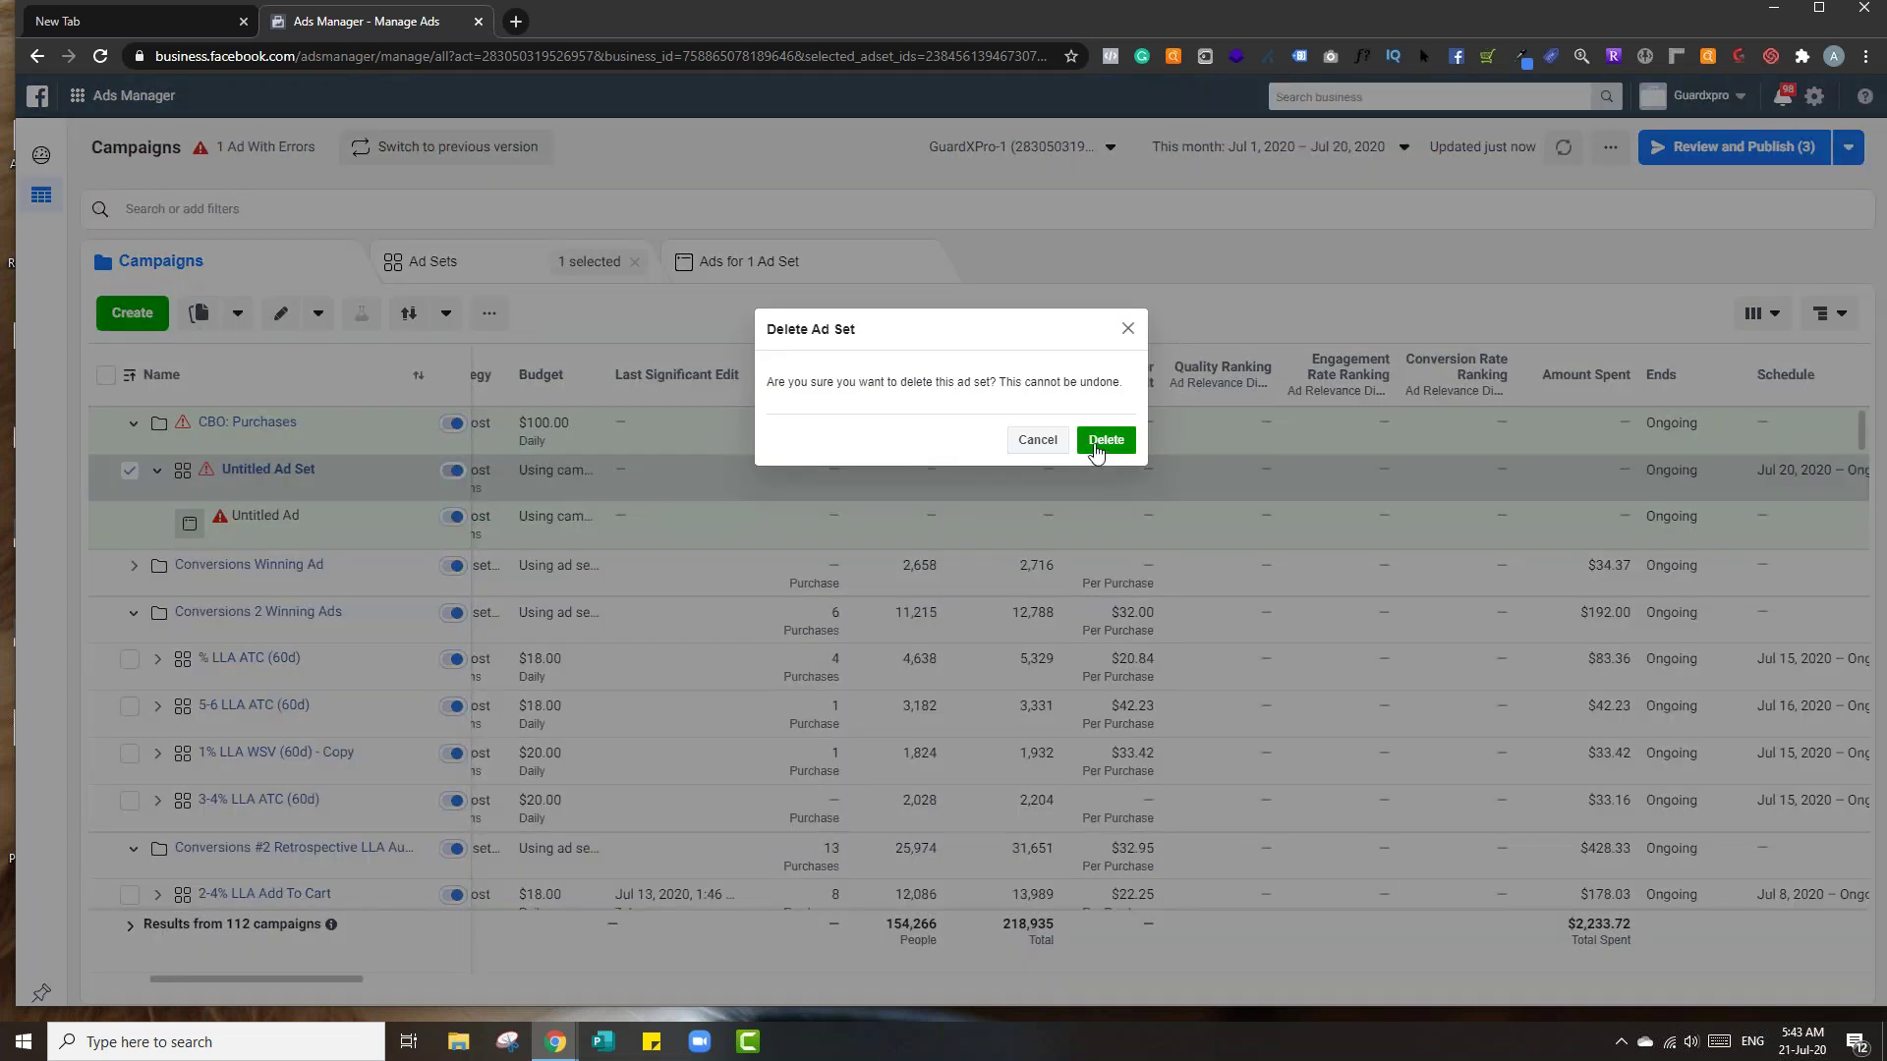
click(1097, 445)
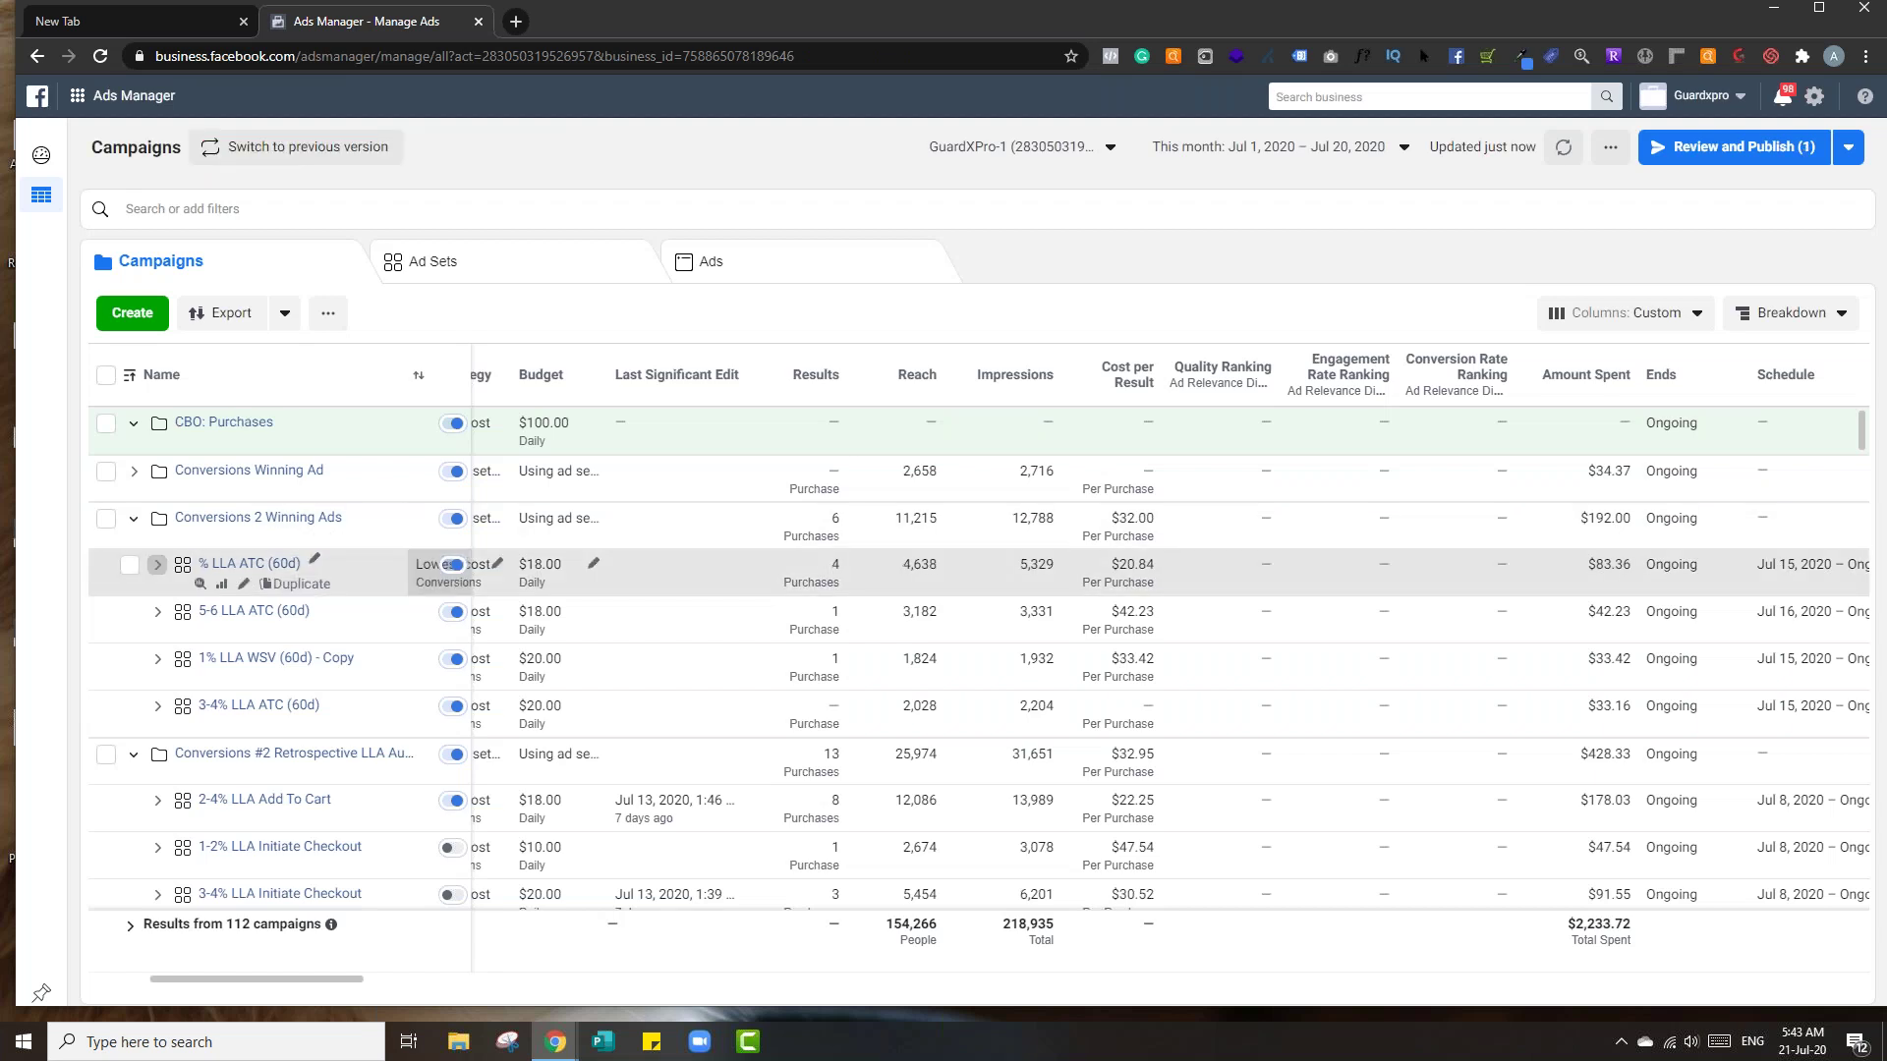
- Select and copy the % LLA ATC (60d), 2-4% LLA Add To Cart and 1% LLA VC ad sets
click(157, 566)
click(157, 566)
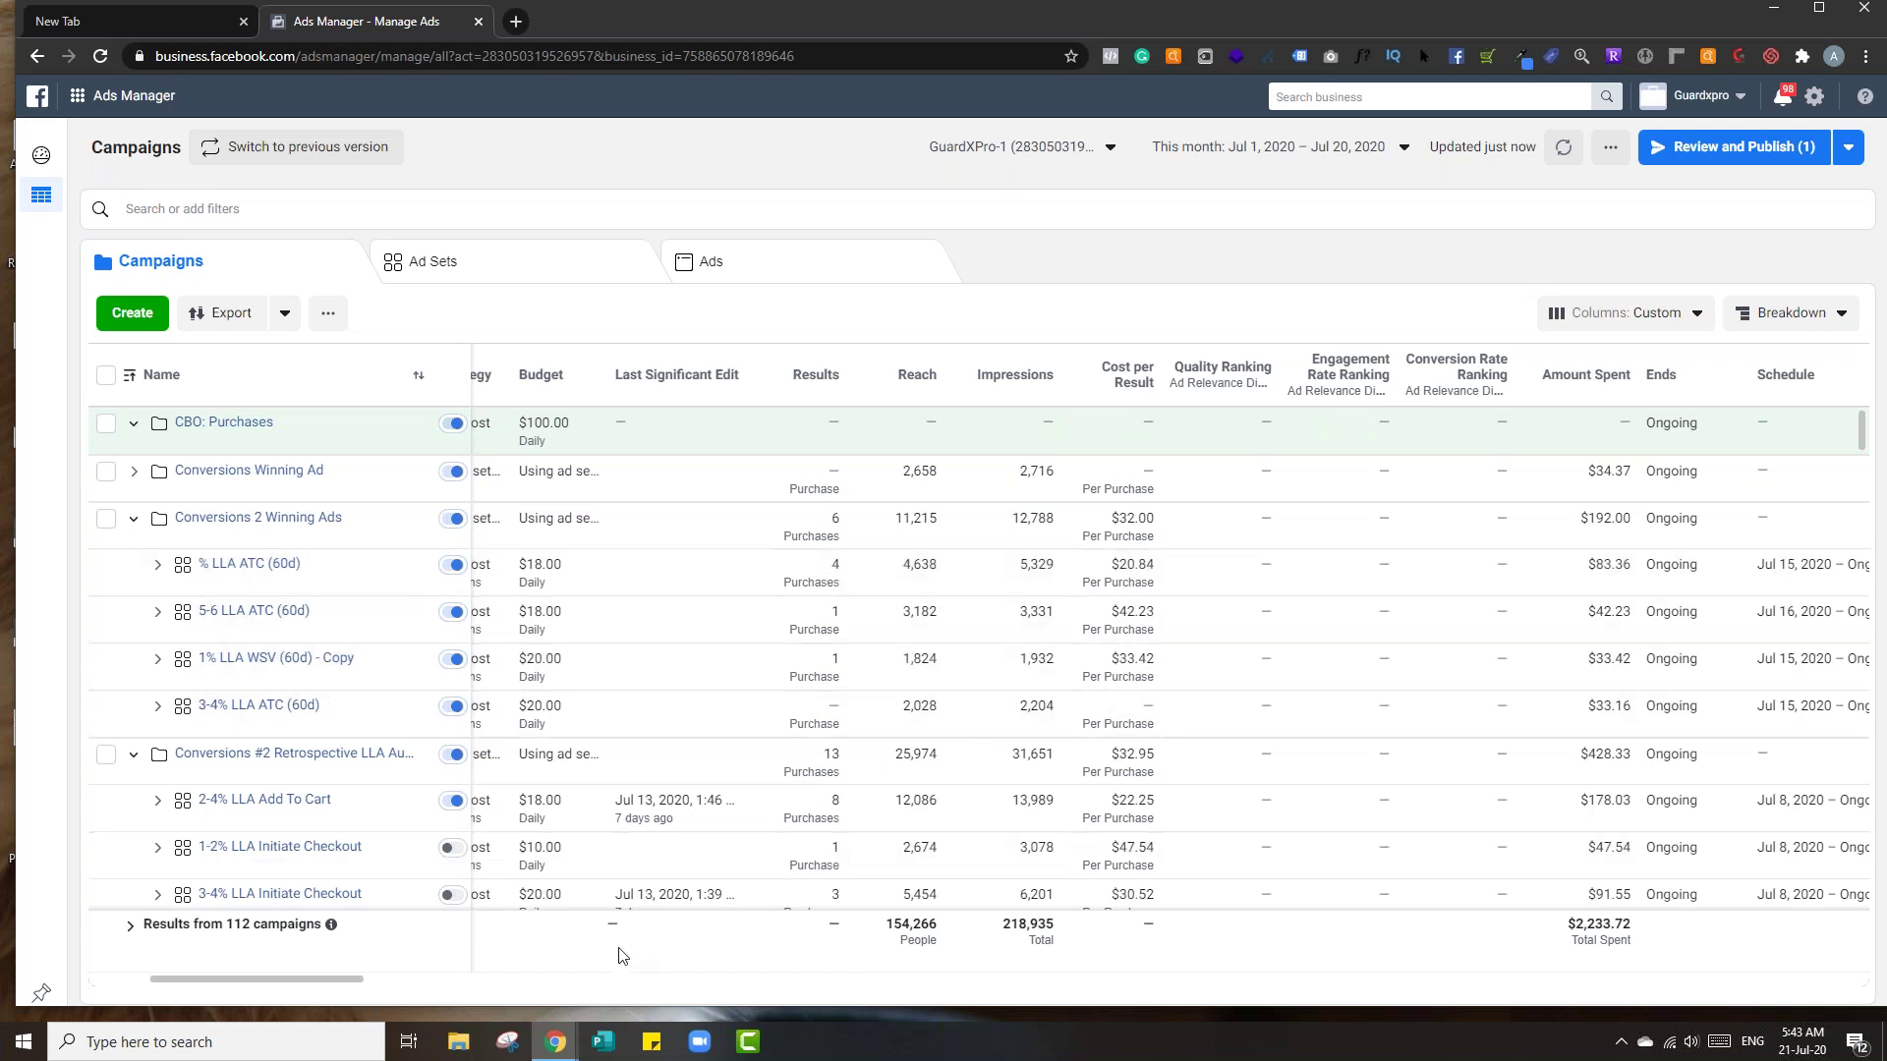
drag(157, 979, 99, 975)
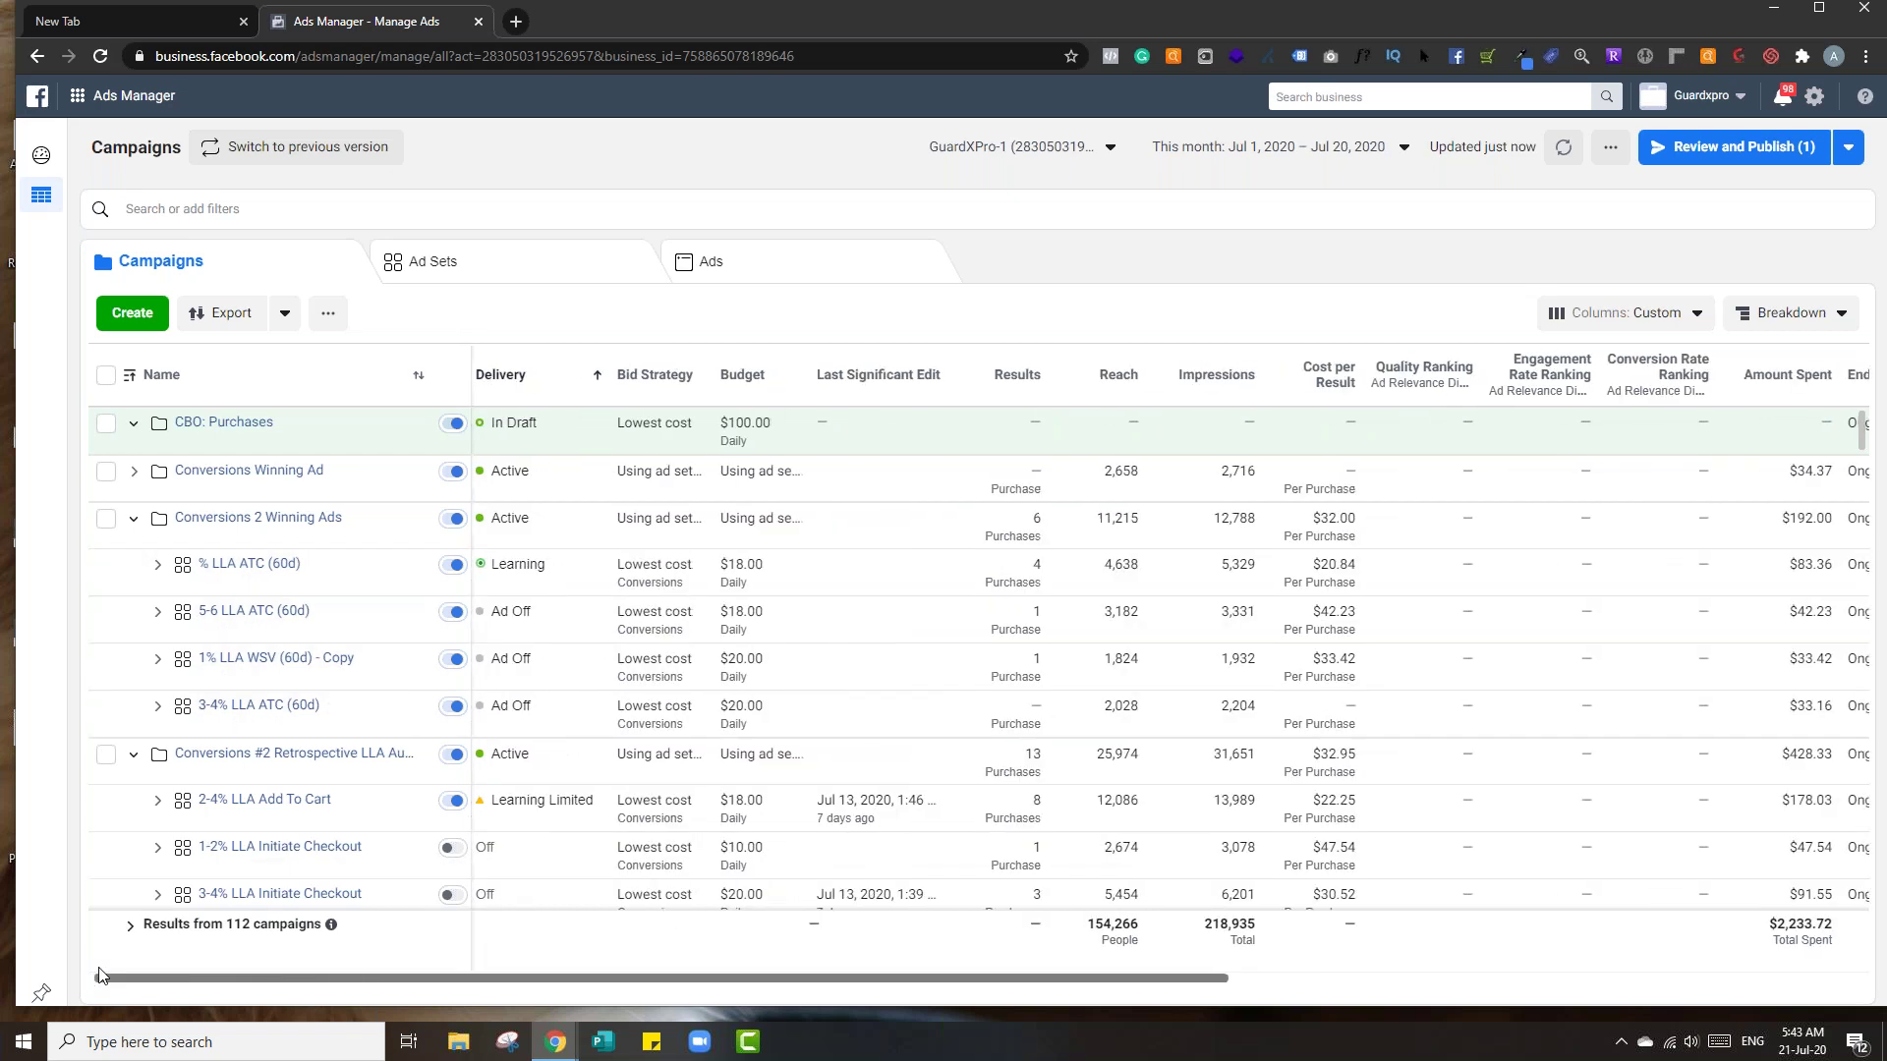
click(130, 568)
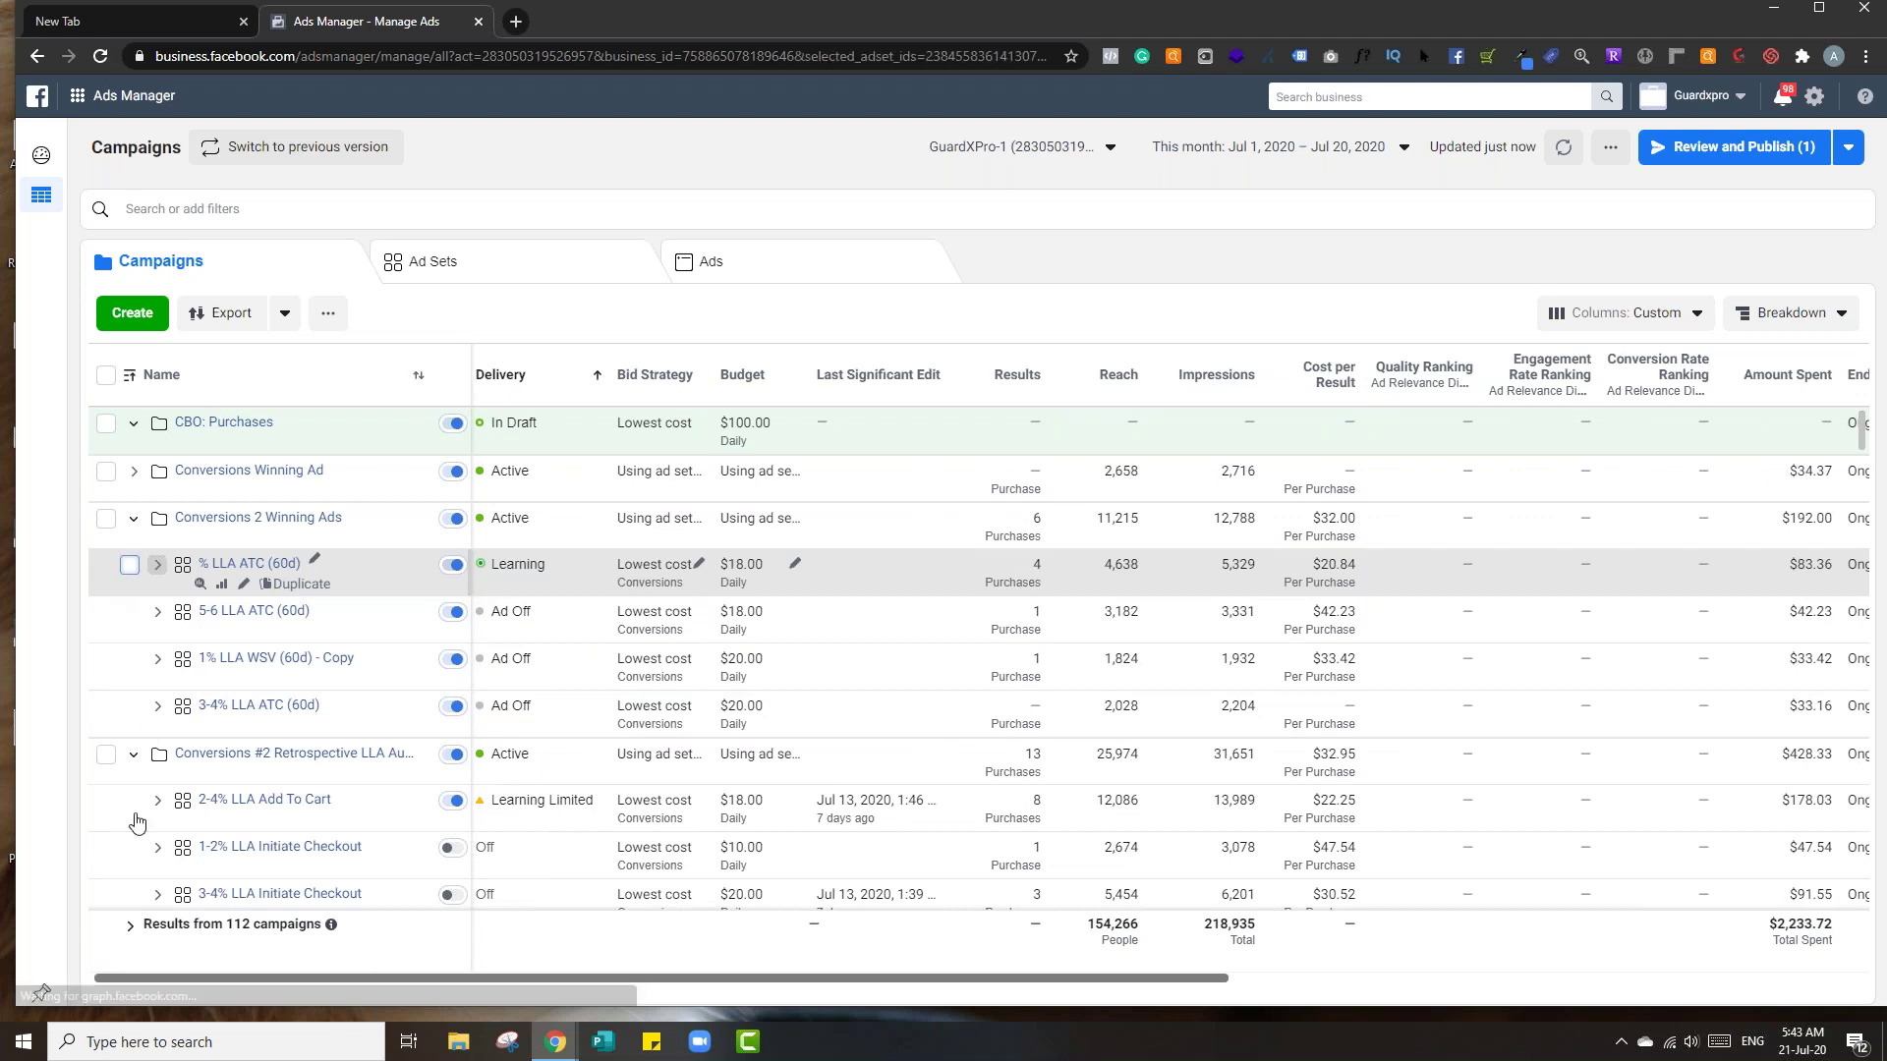
click(139, 802)
scroll(581, 732, down, 3)
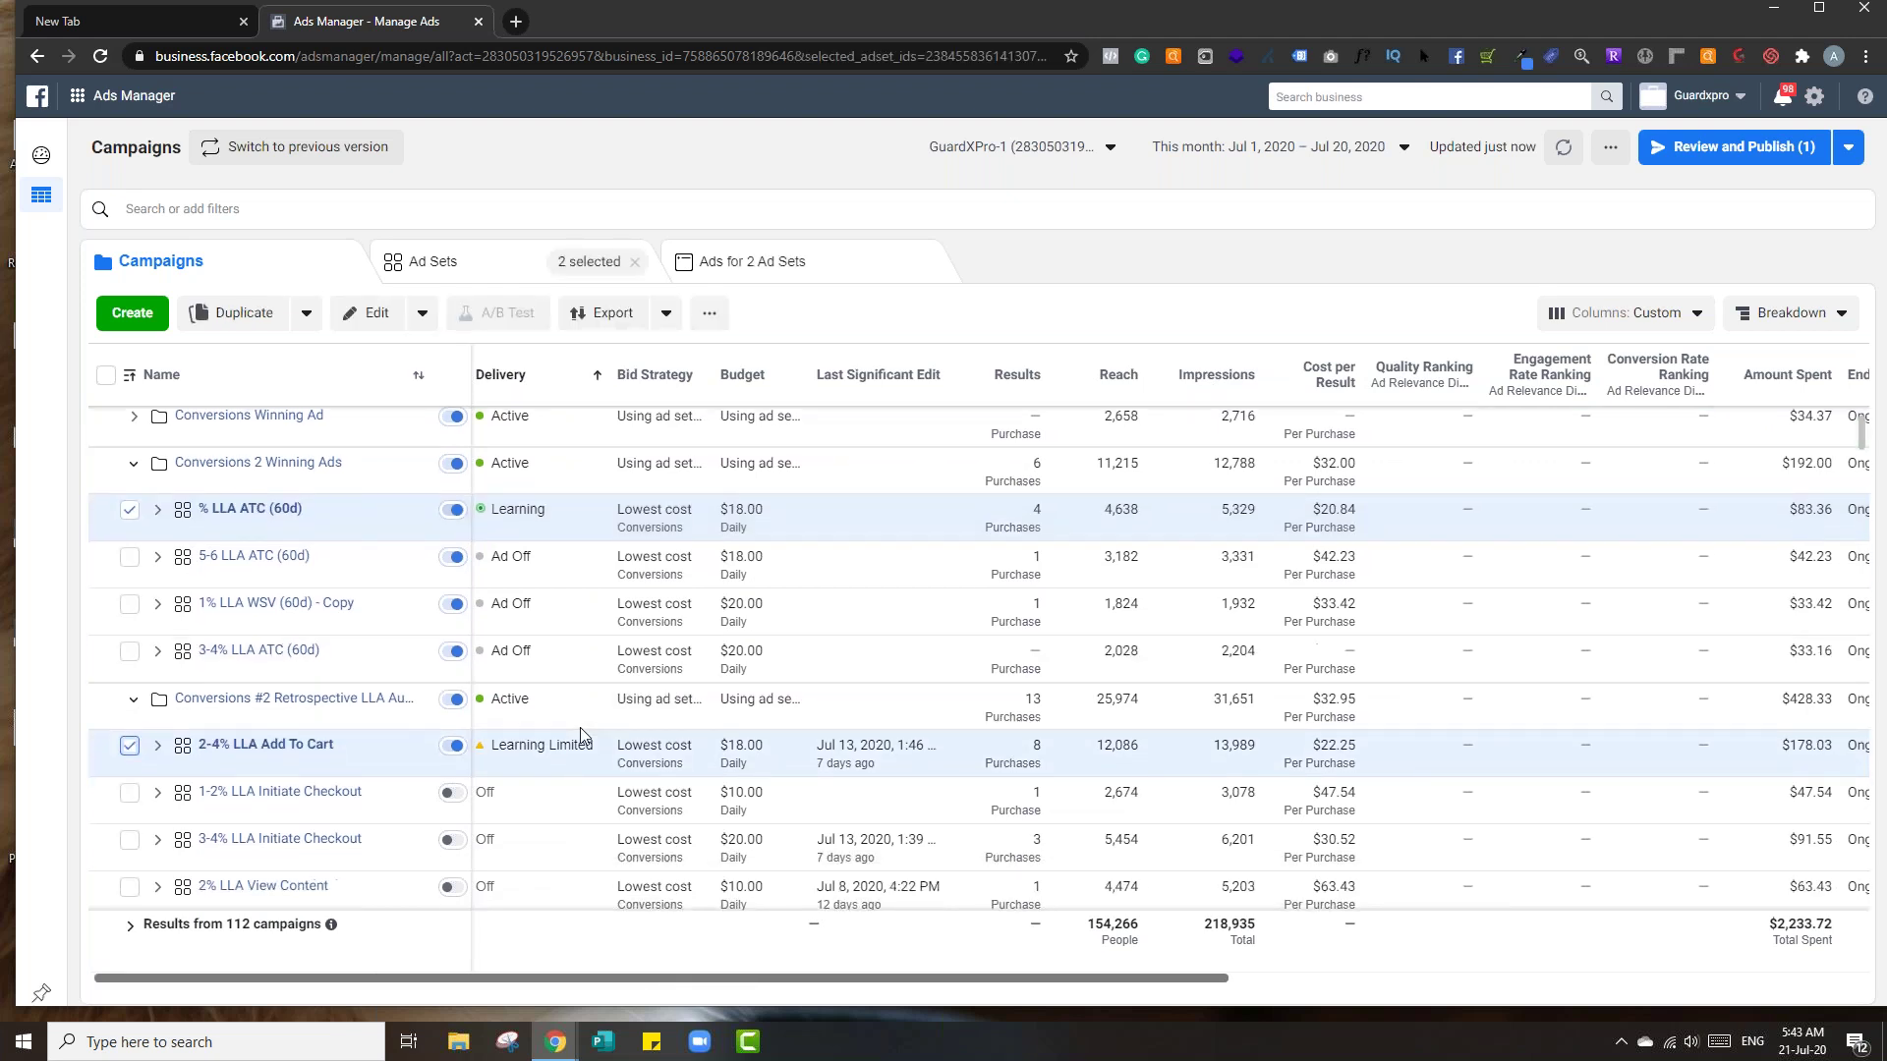
scroll(581, 733, down, 1)
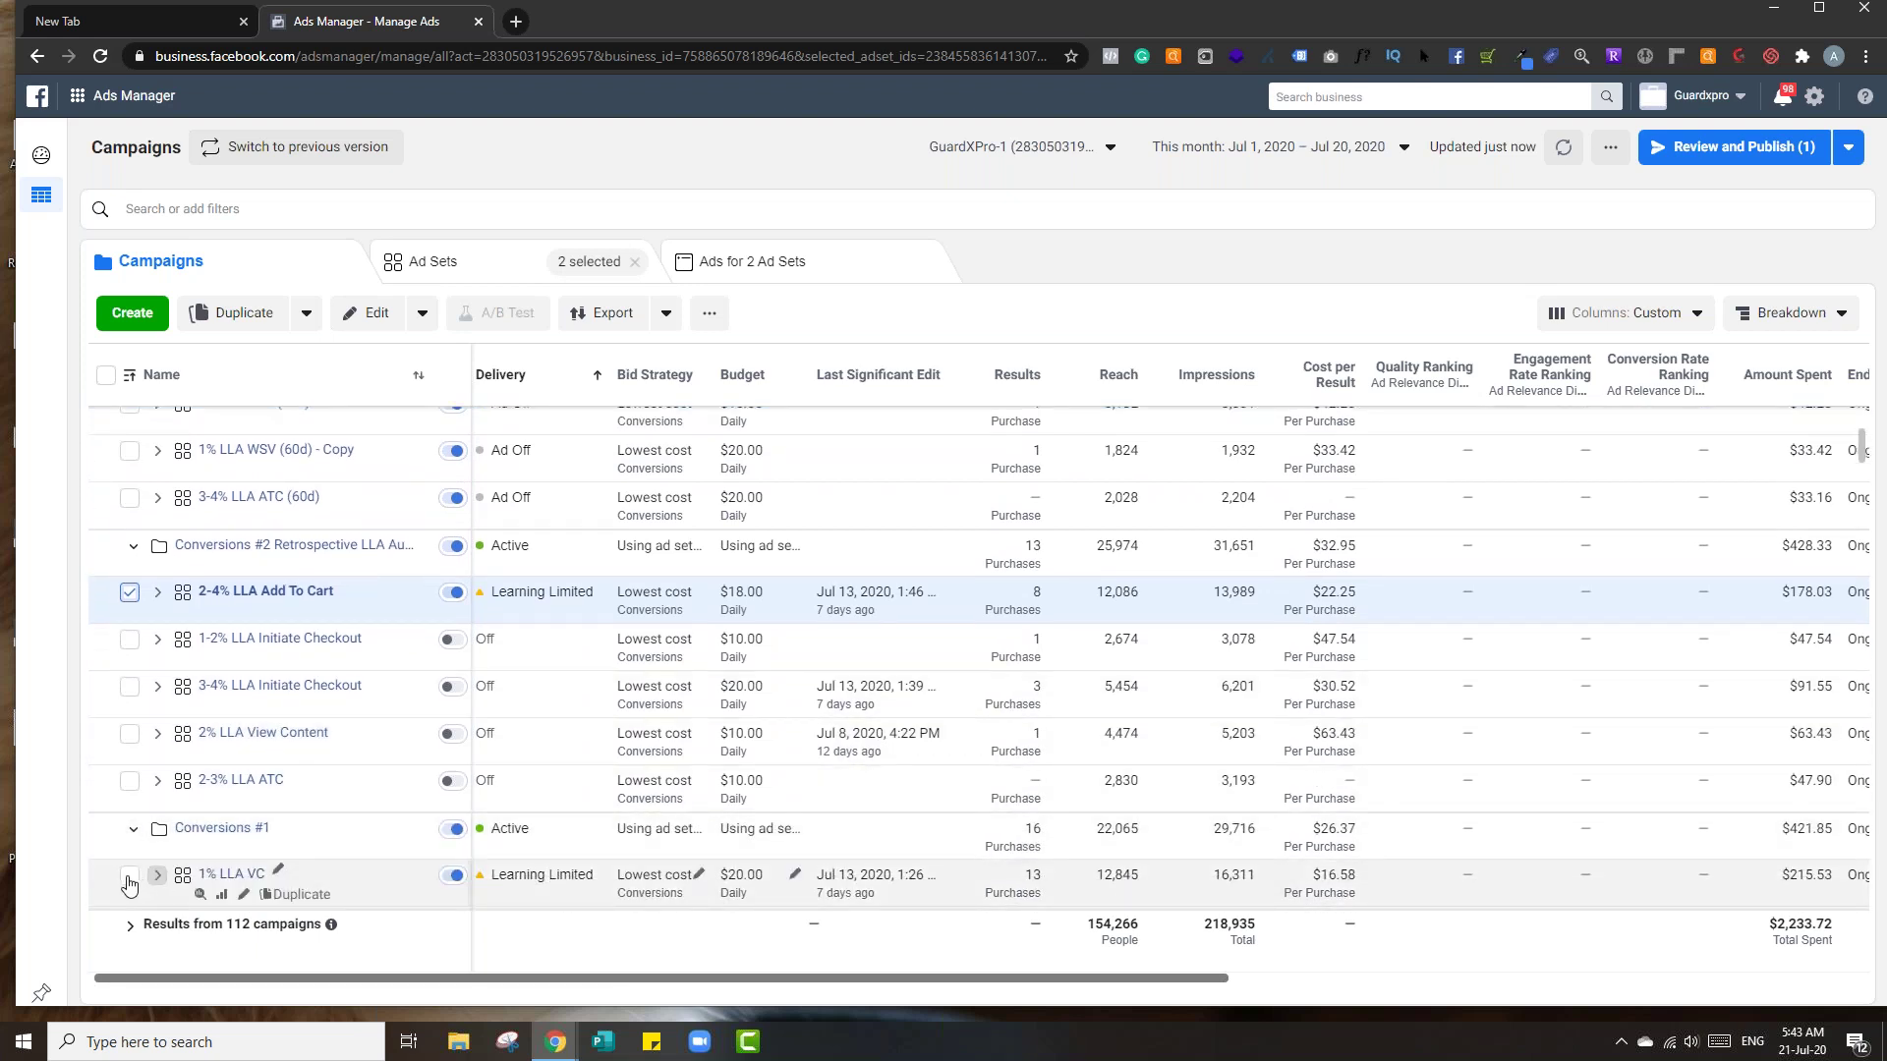
click(128, 874)
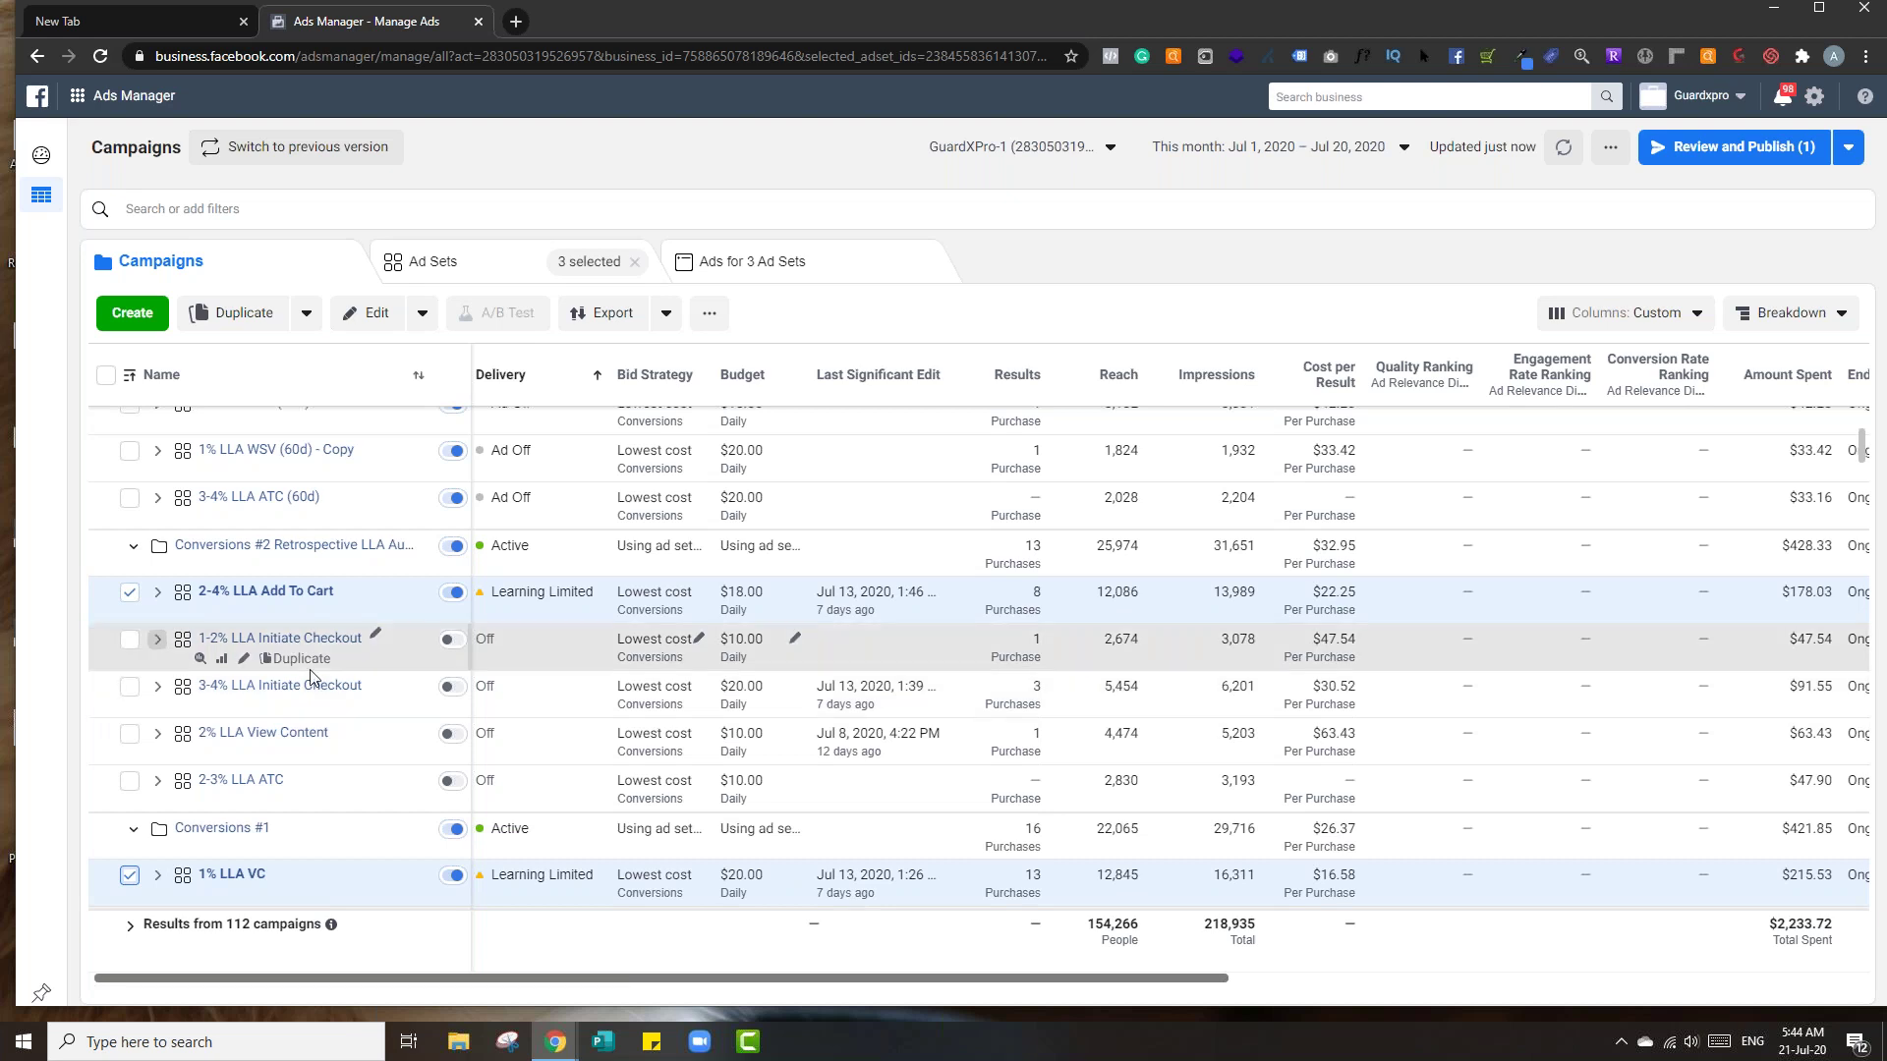
key(ctrl+c)
- Paste the three copied ad sets into the CBO: Purchases campaign
scroll(295, 590, up, 2)
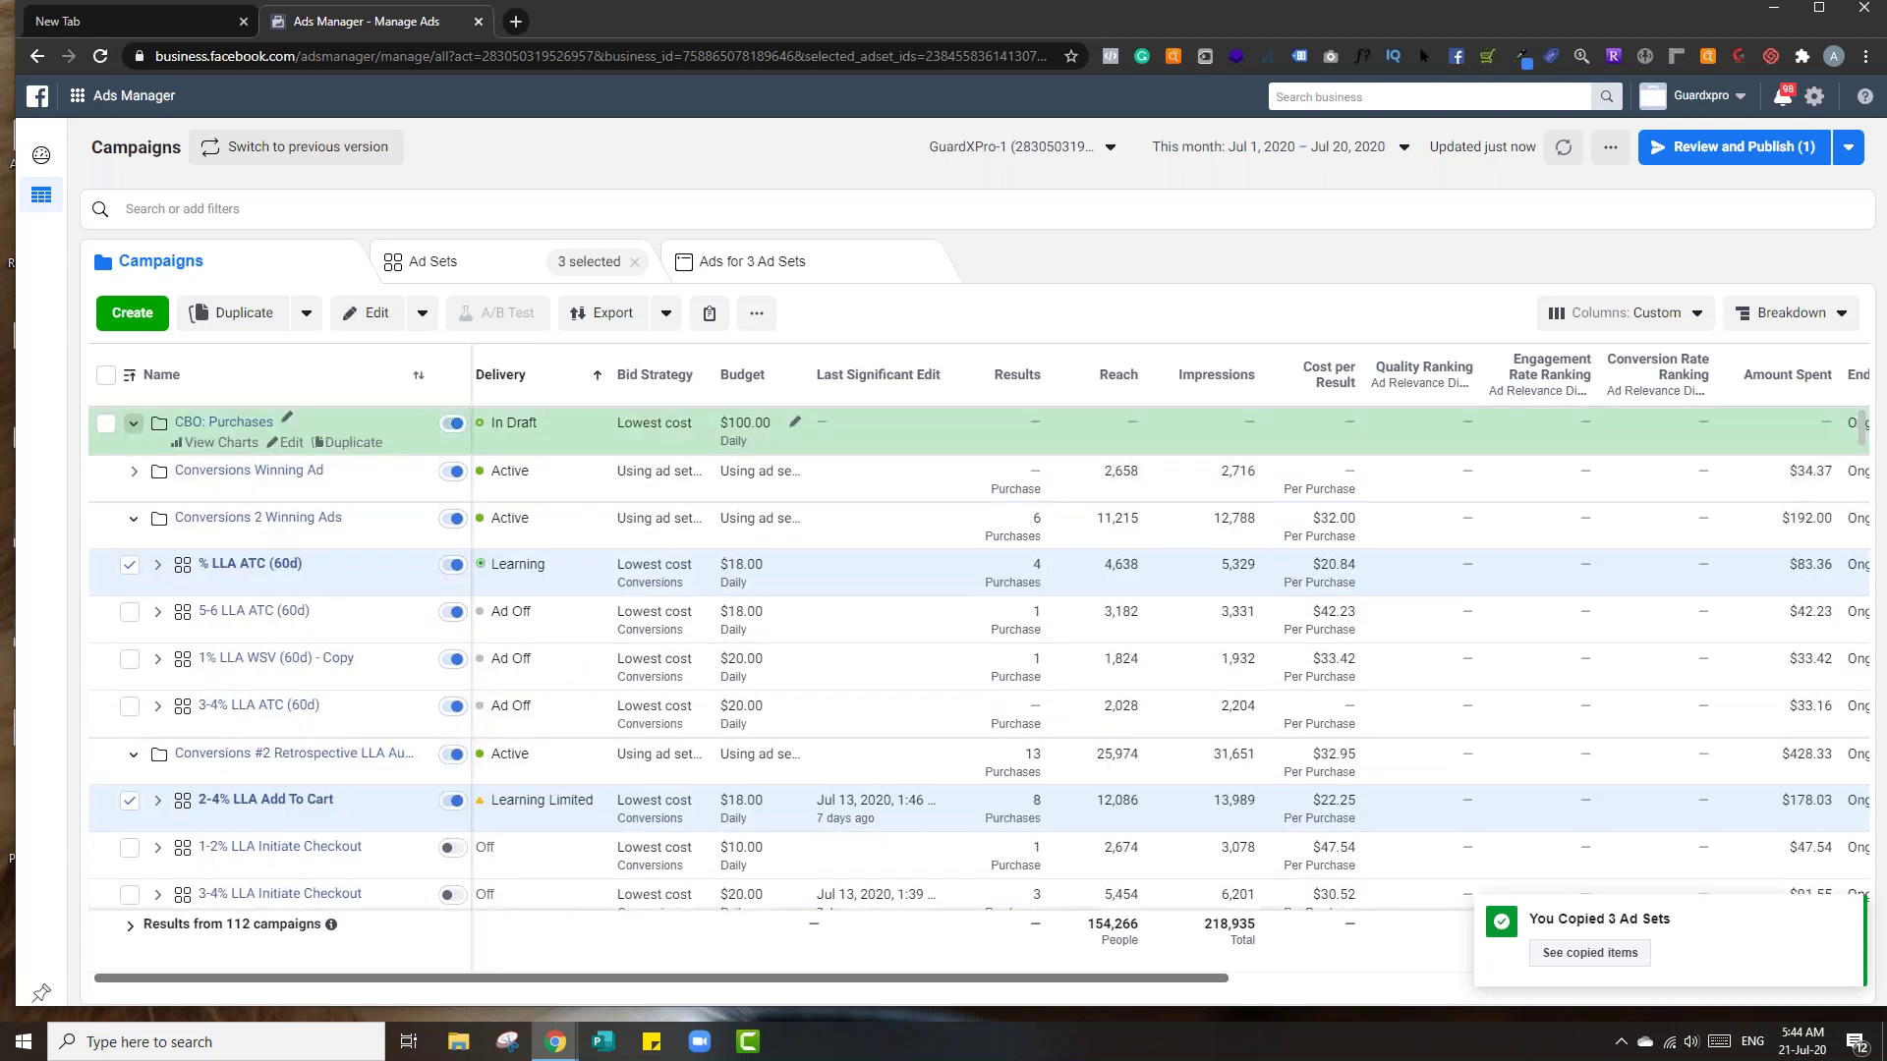
click(106, 425)
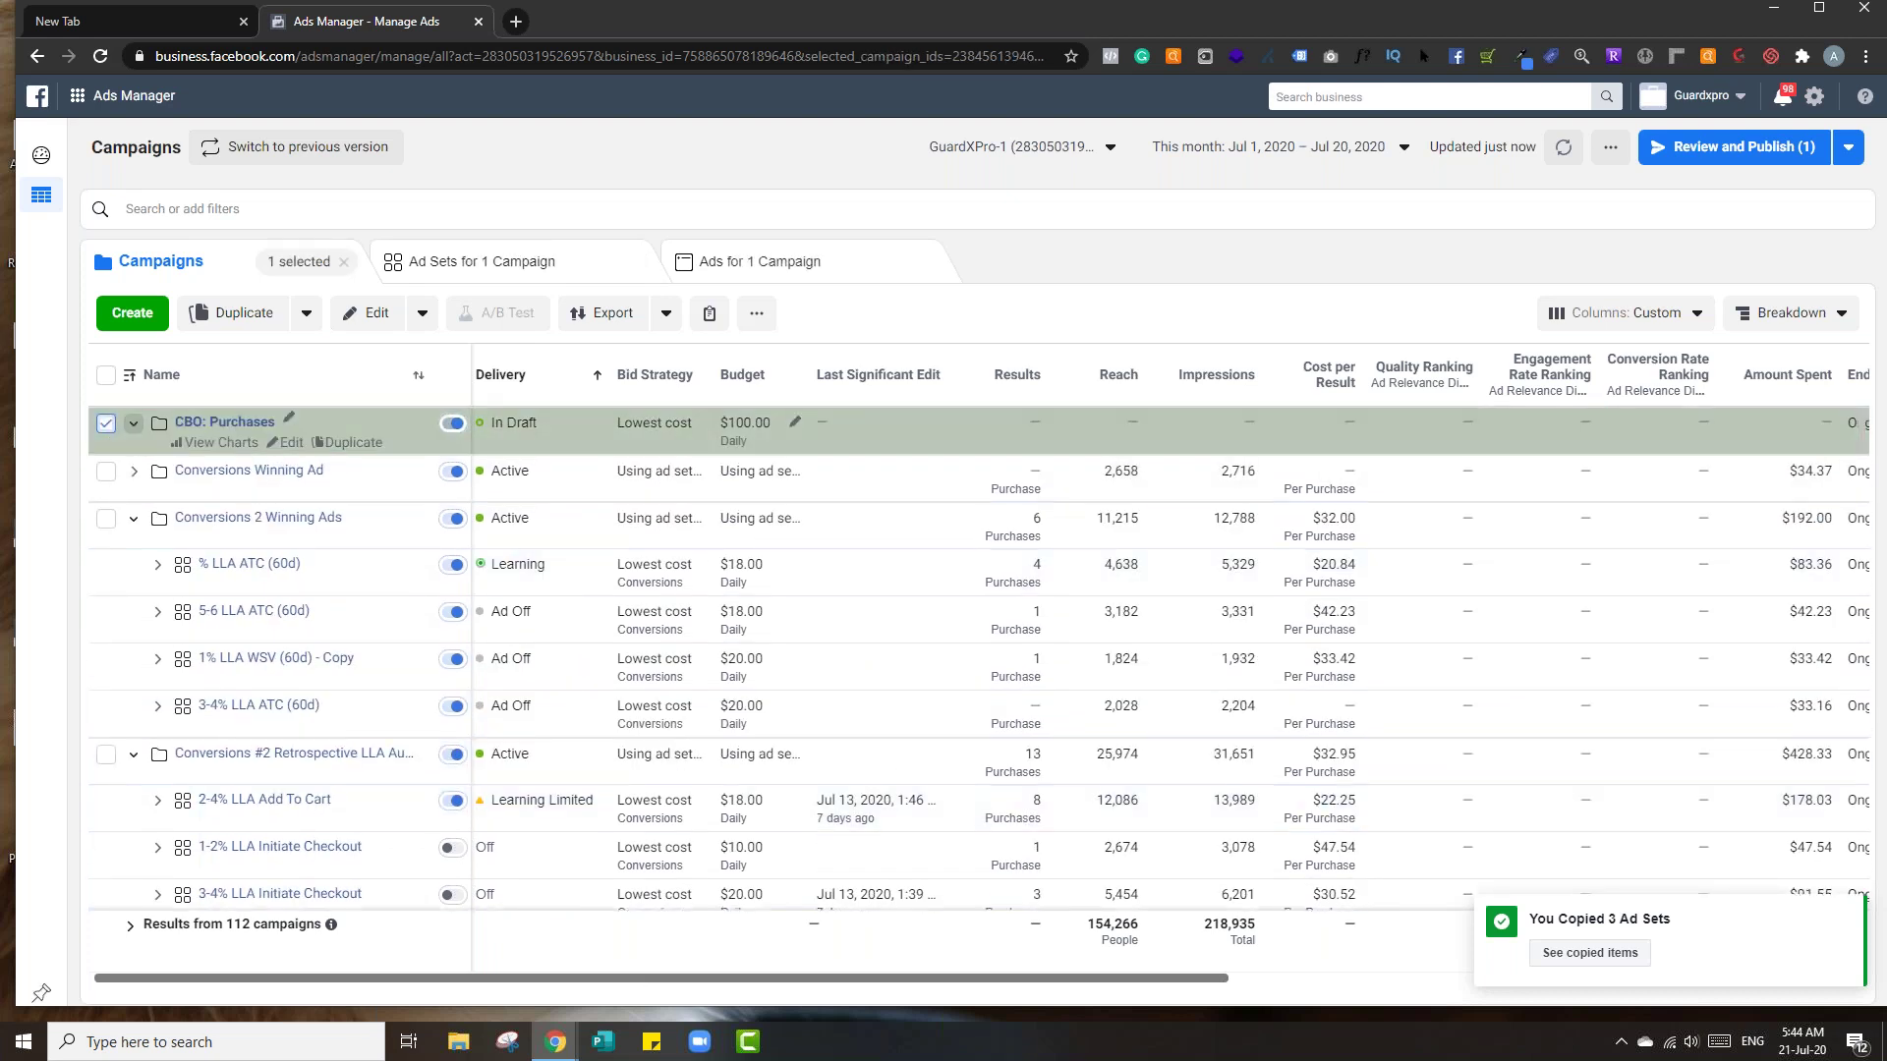
key(ctrl+v)
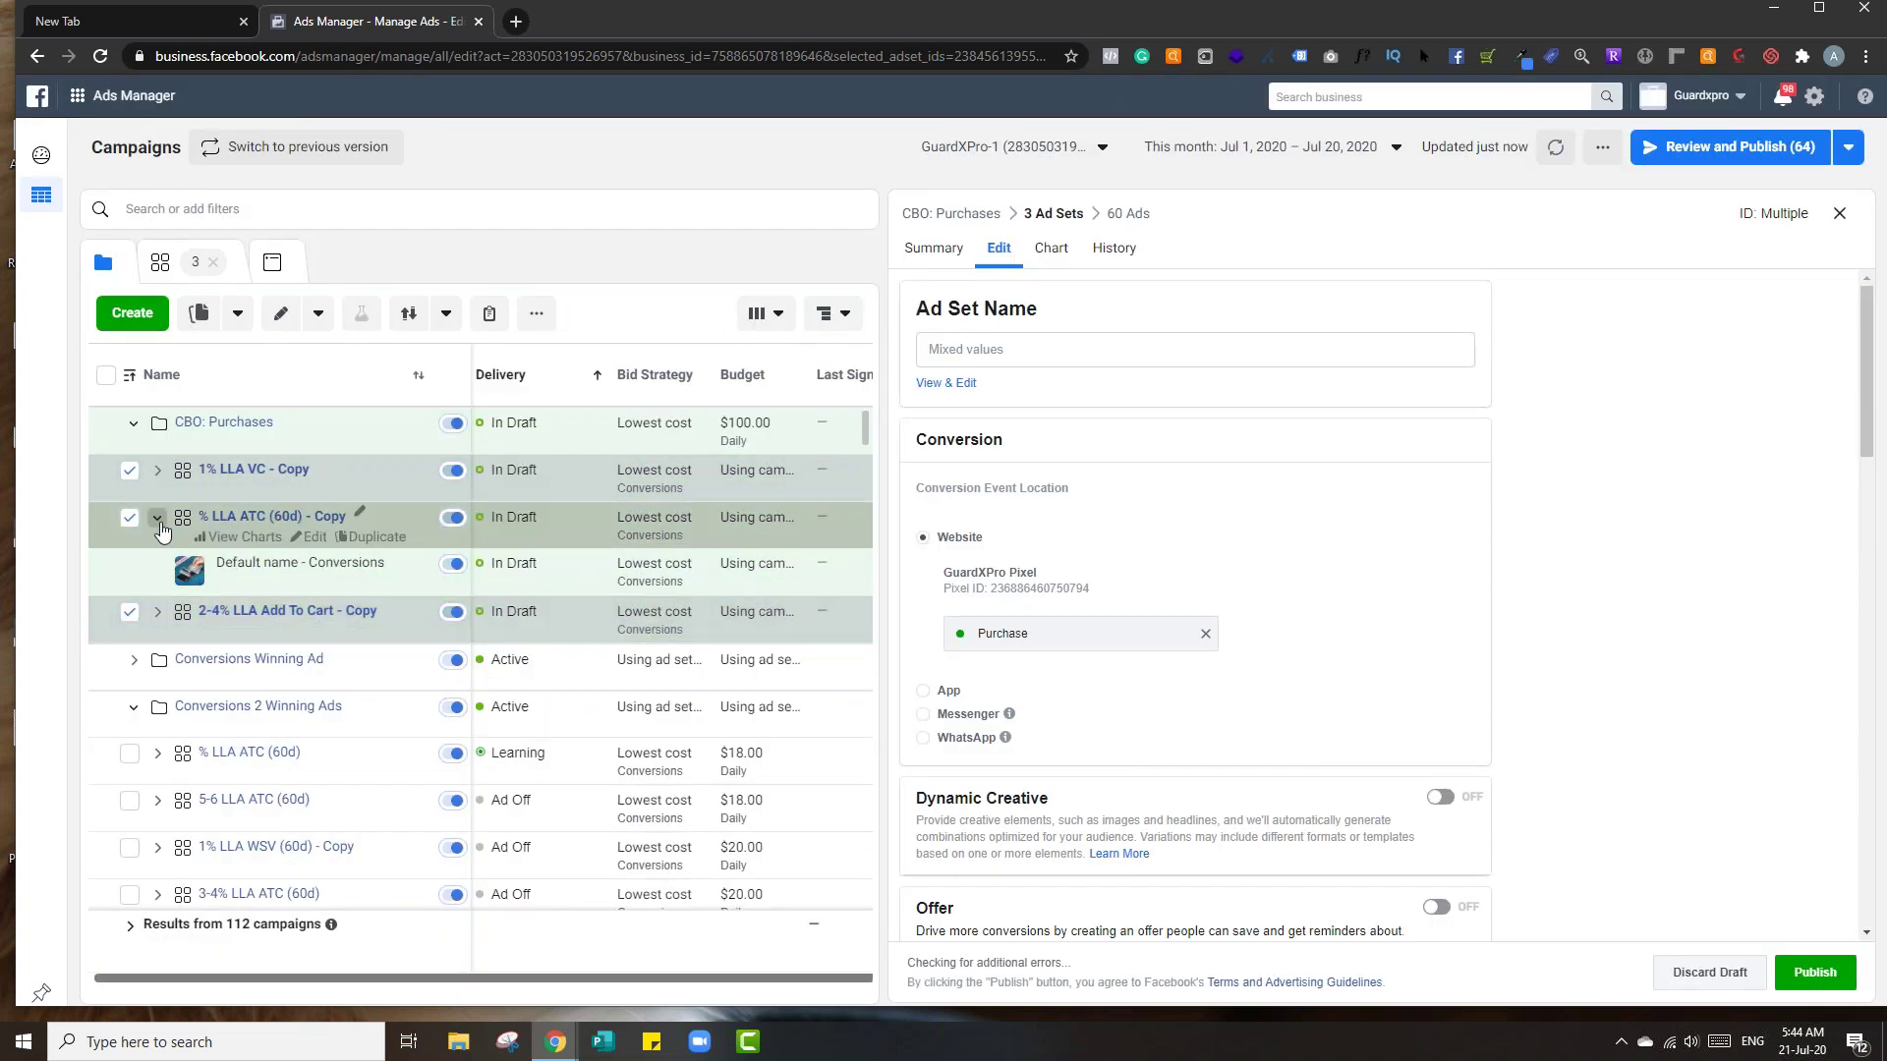
- Show the ads of the three copied ad sets and select all 60 of them
click(157, 516)
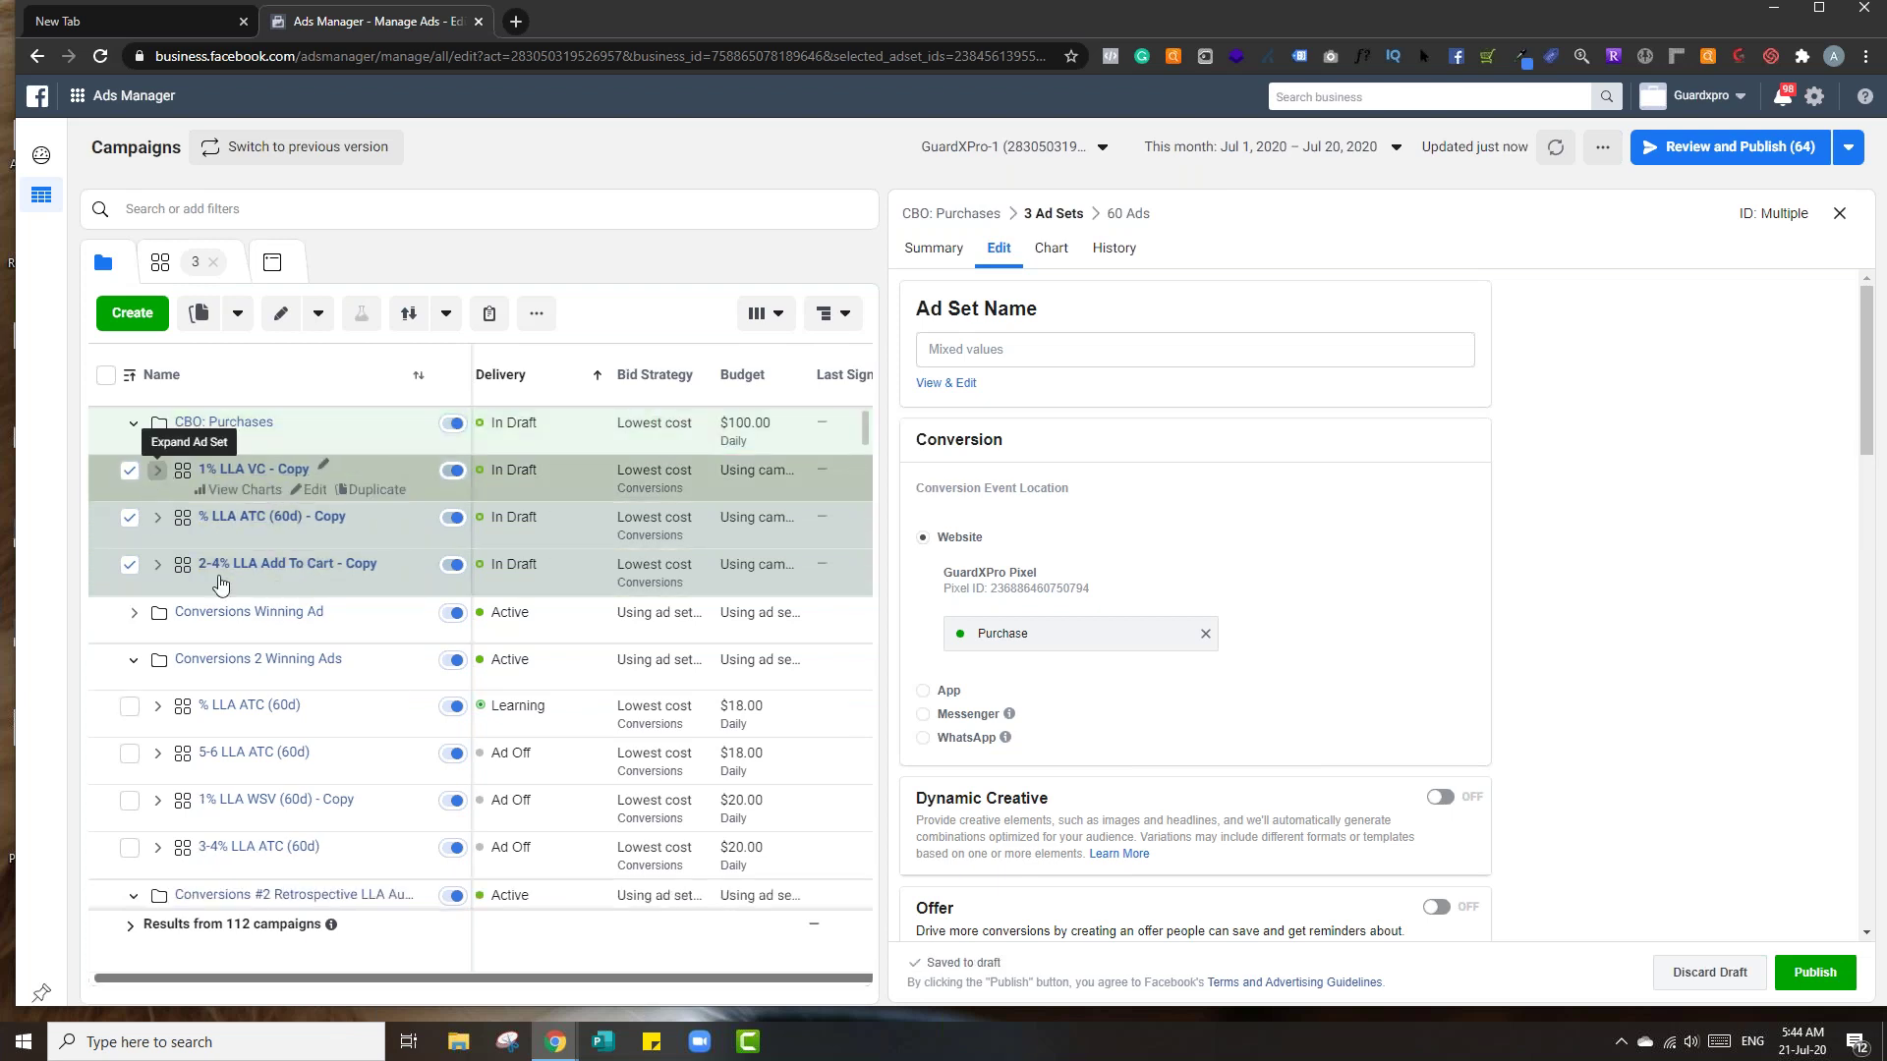
click(155, 471)
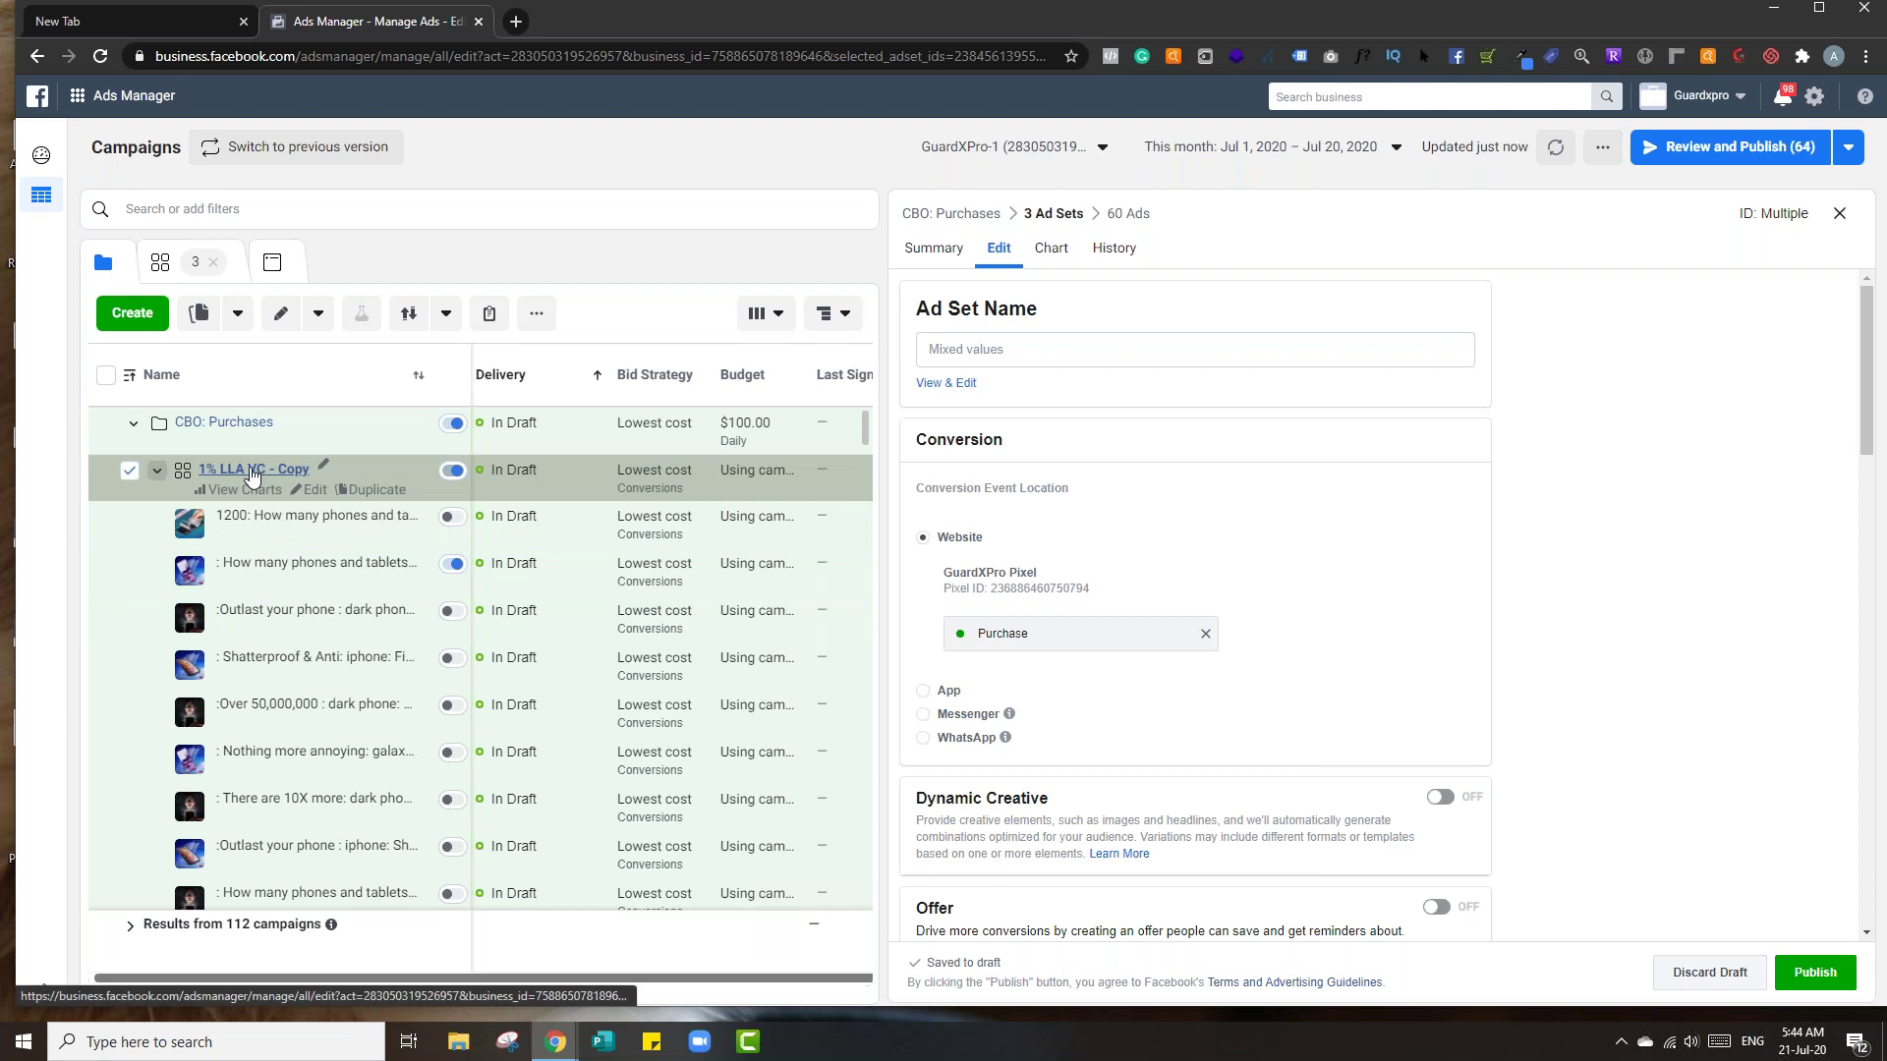
click(526, 496)
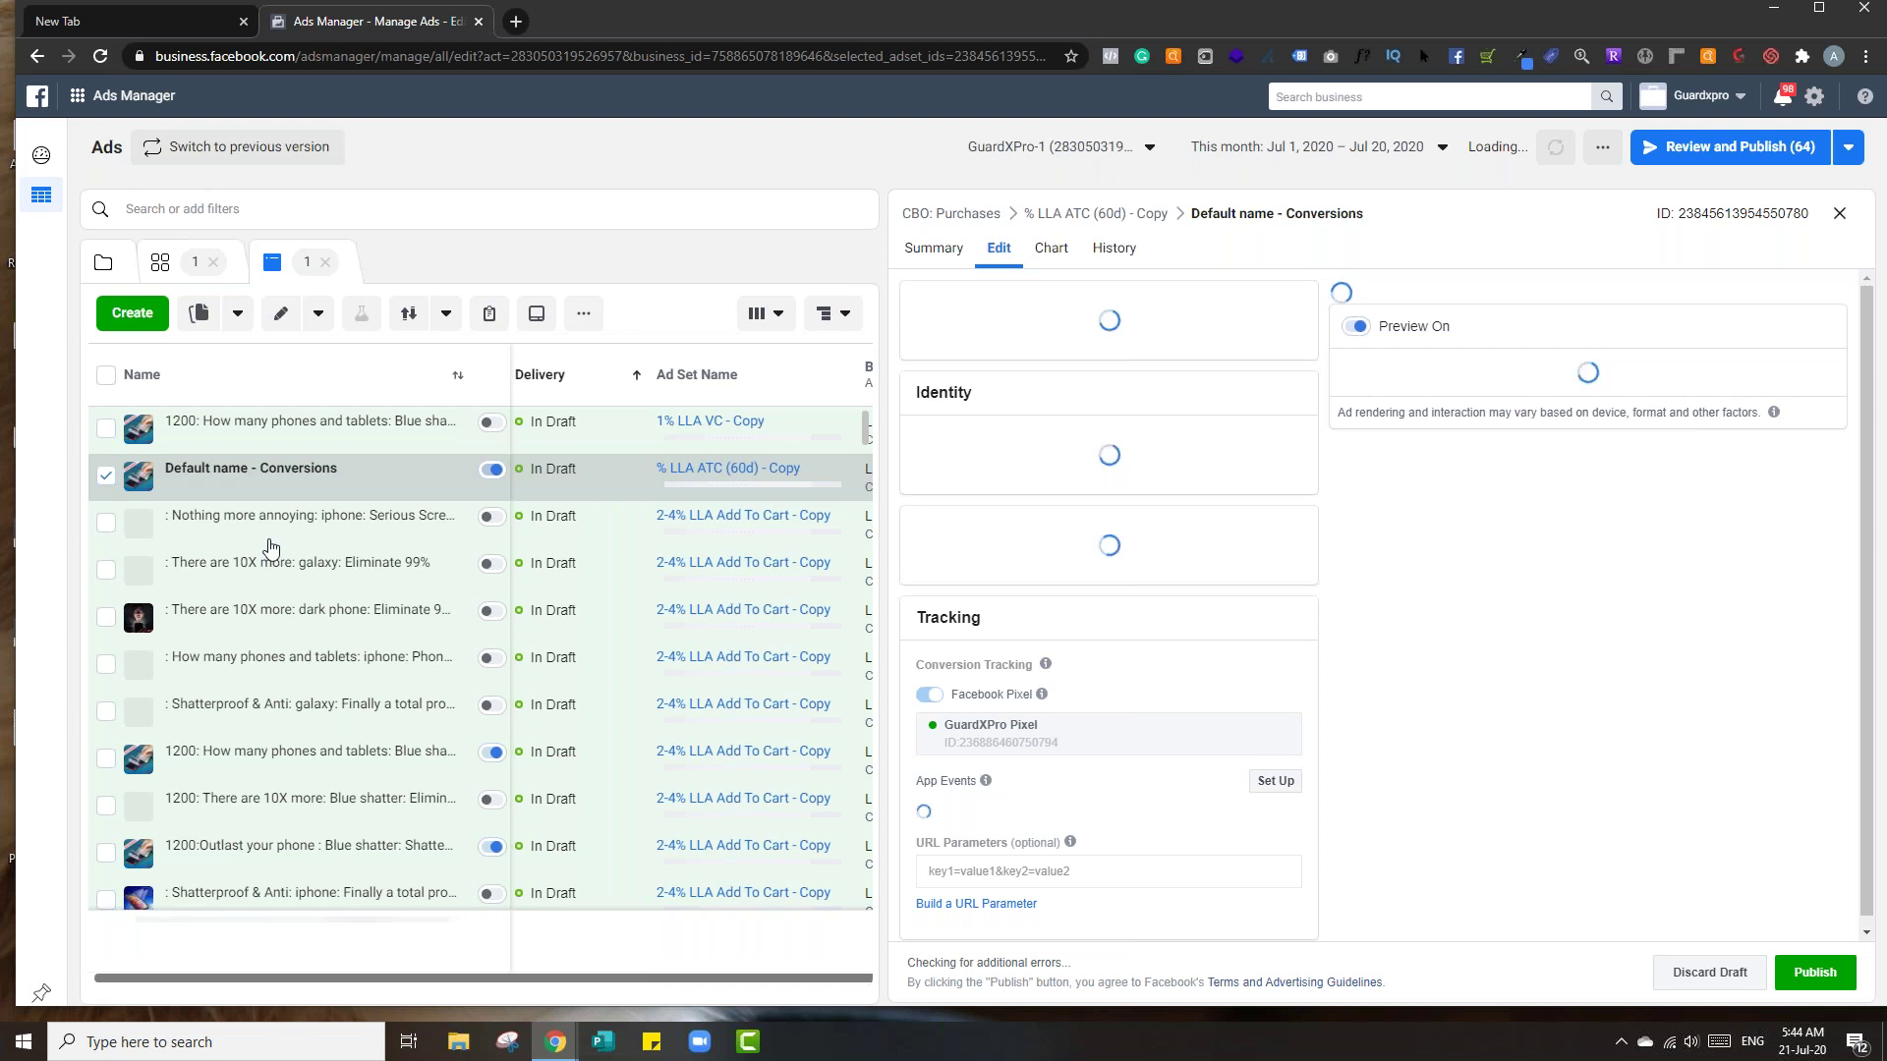
click(105, 375)
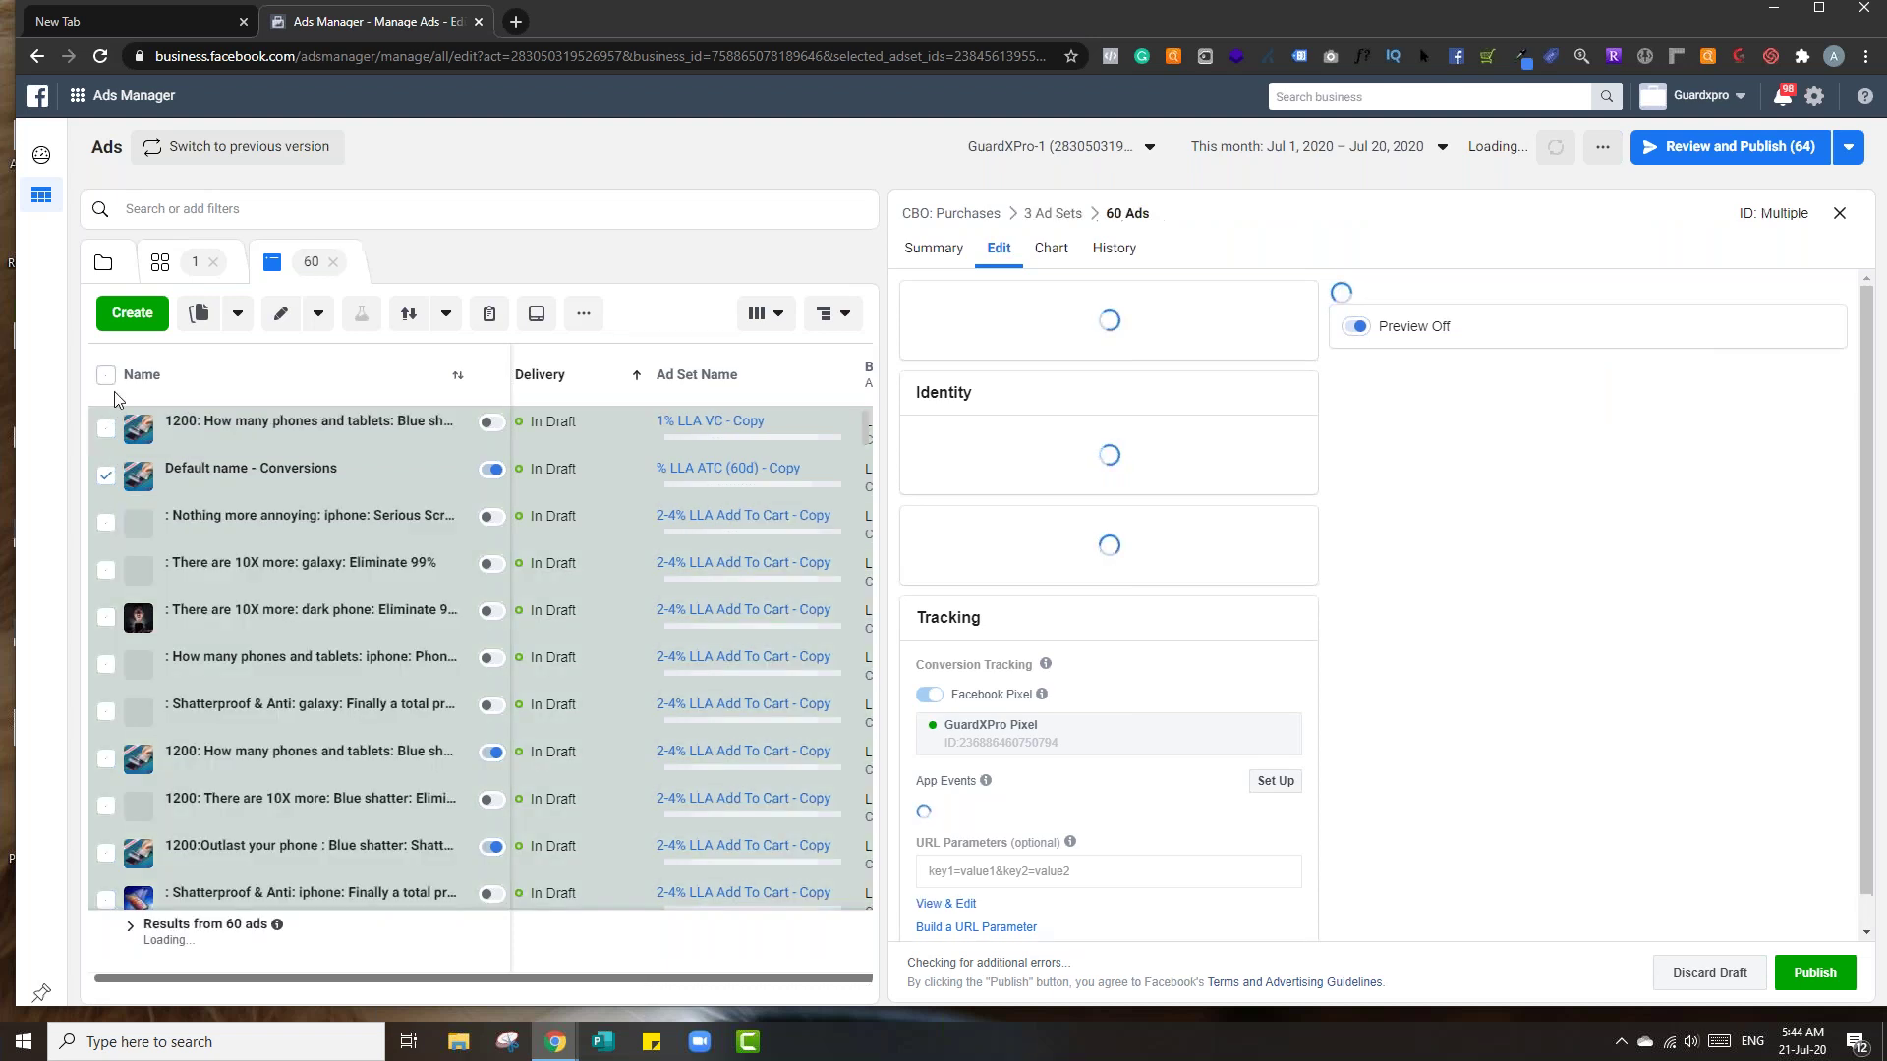
click(1841, 214)
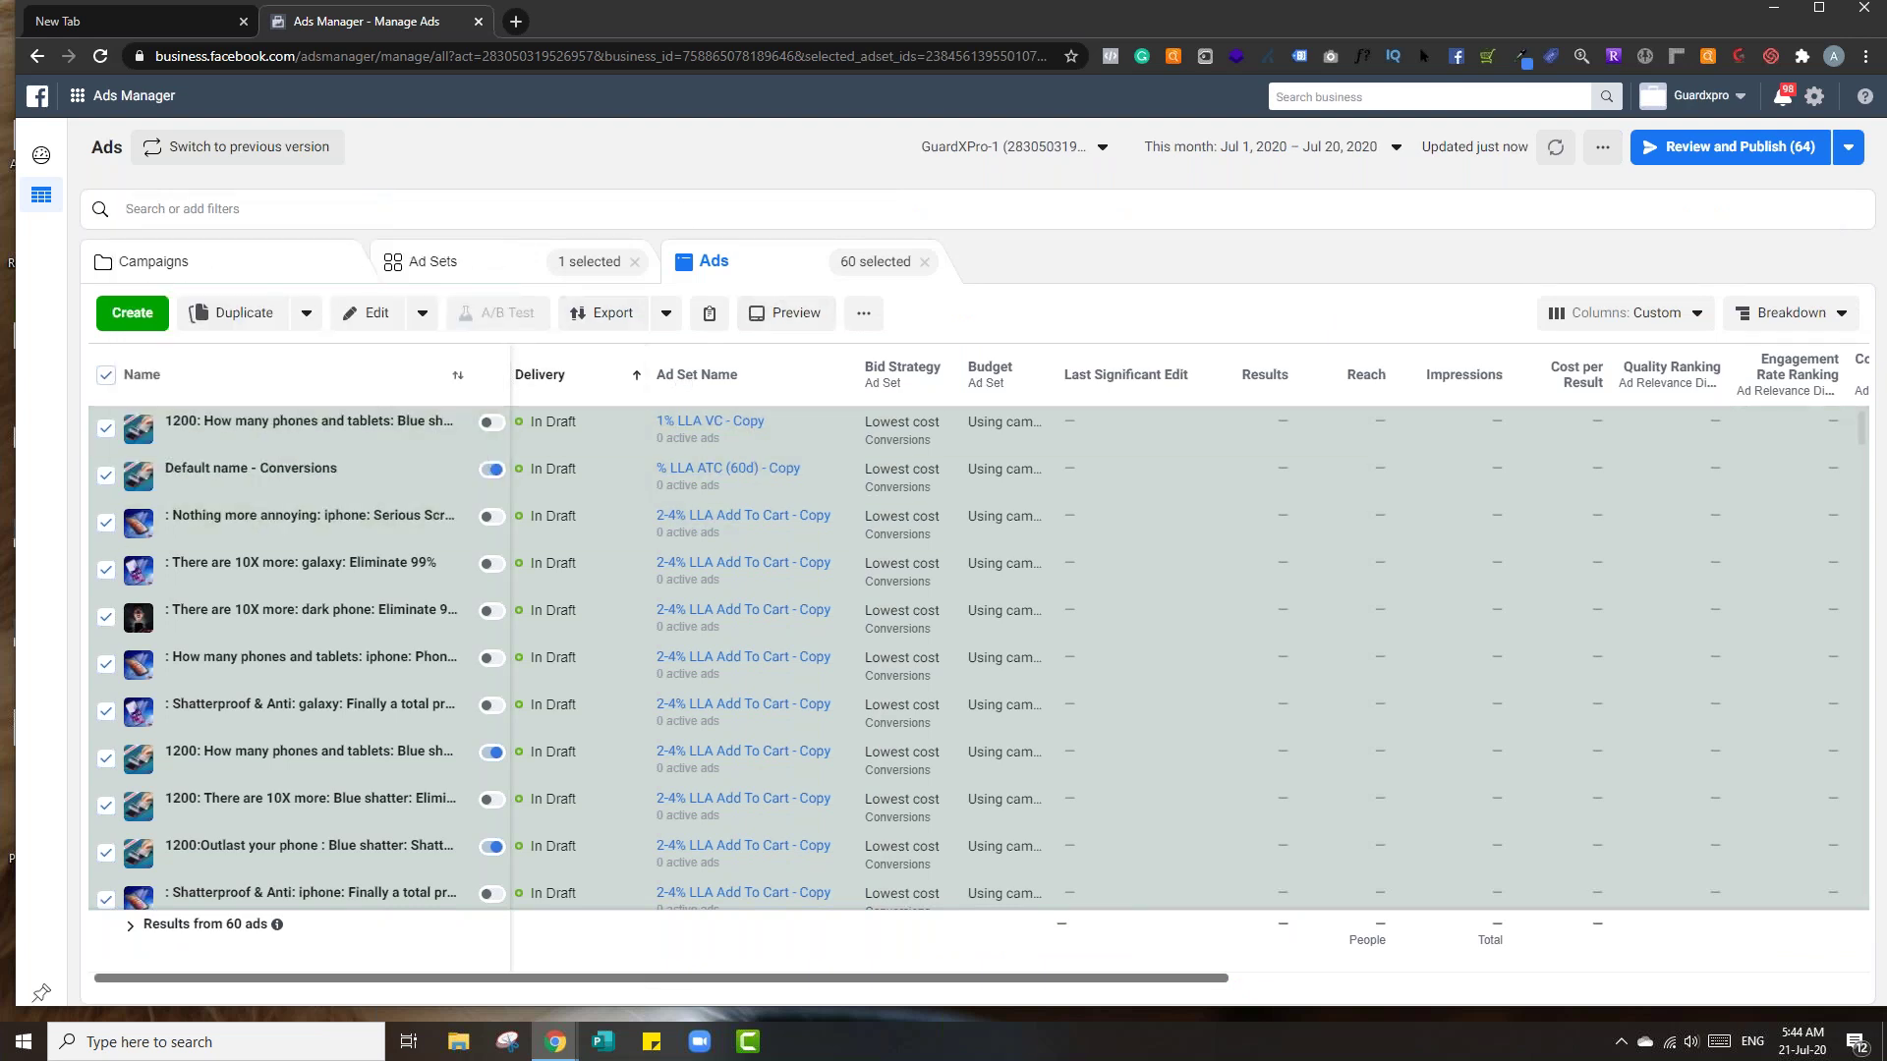
- Deselect the Default name - Conversions, Blue shatter phones-and-tablets and Blue shatter Outlast ads
scroll(504, 504, down, 1)
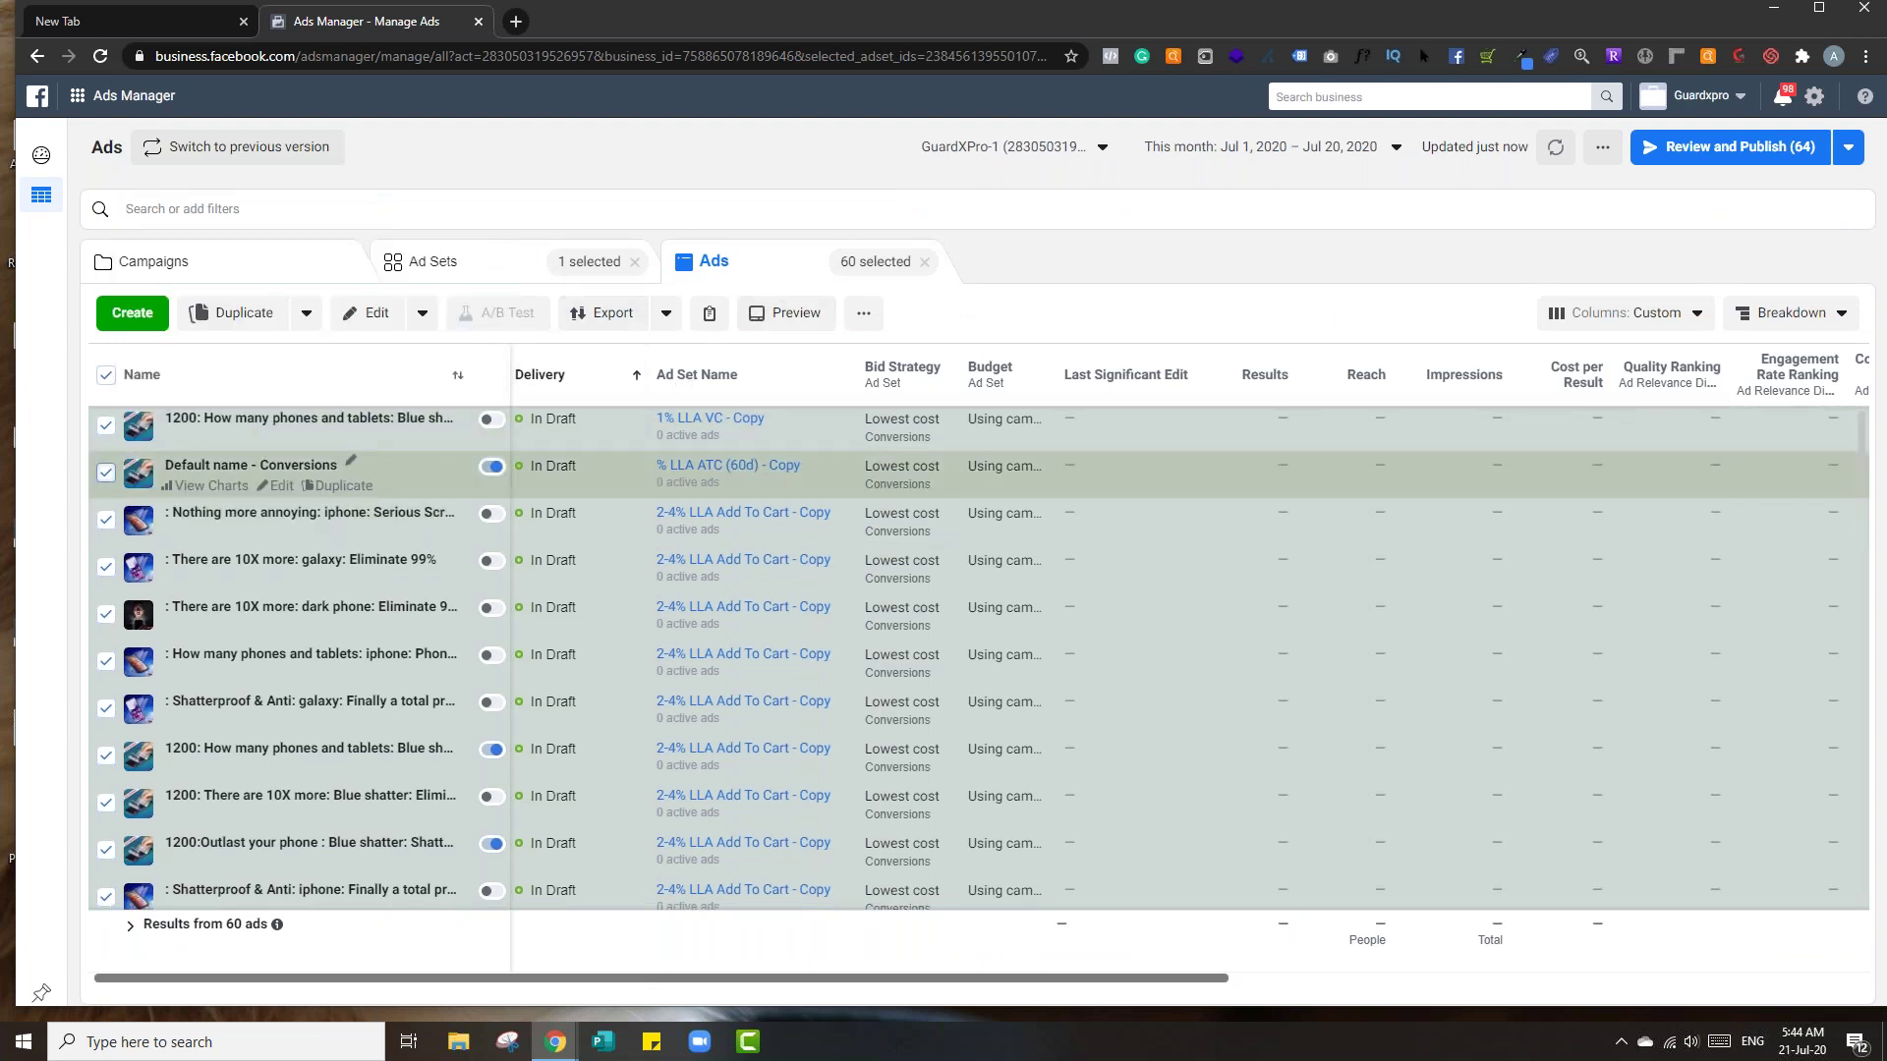
click(105, 473)
click(105, 757)
click(106, 898)
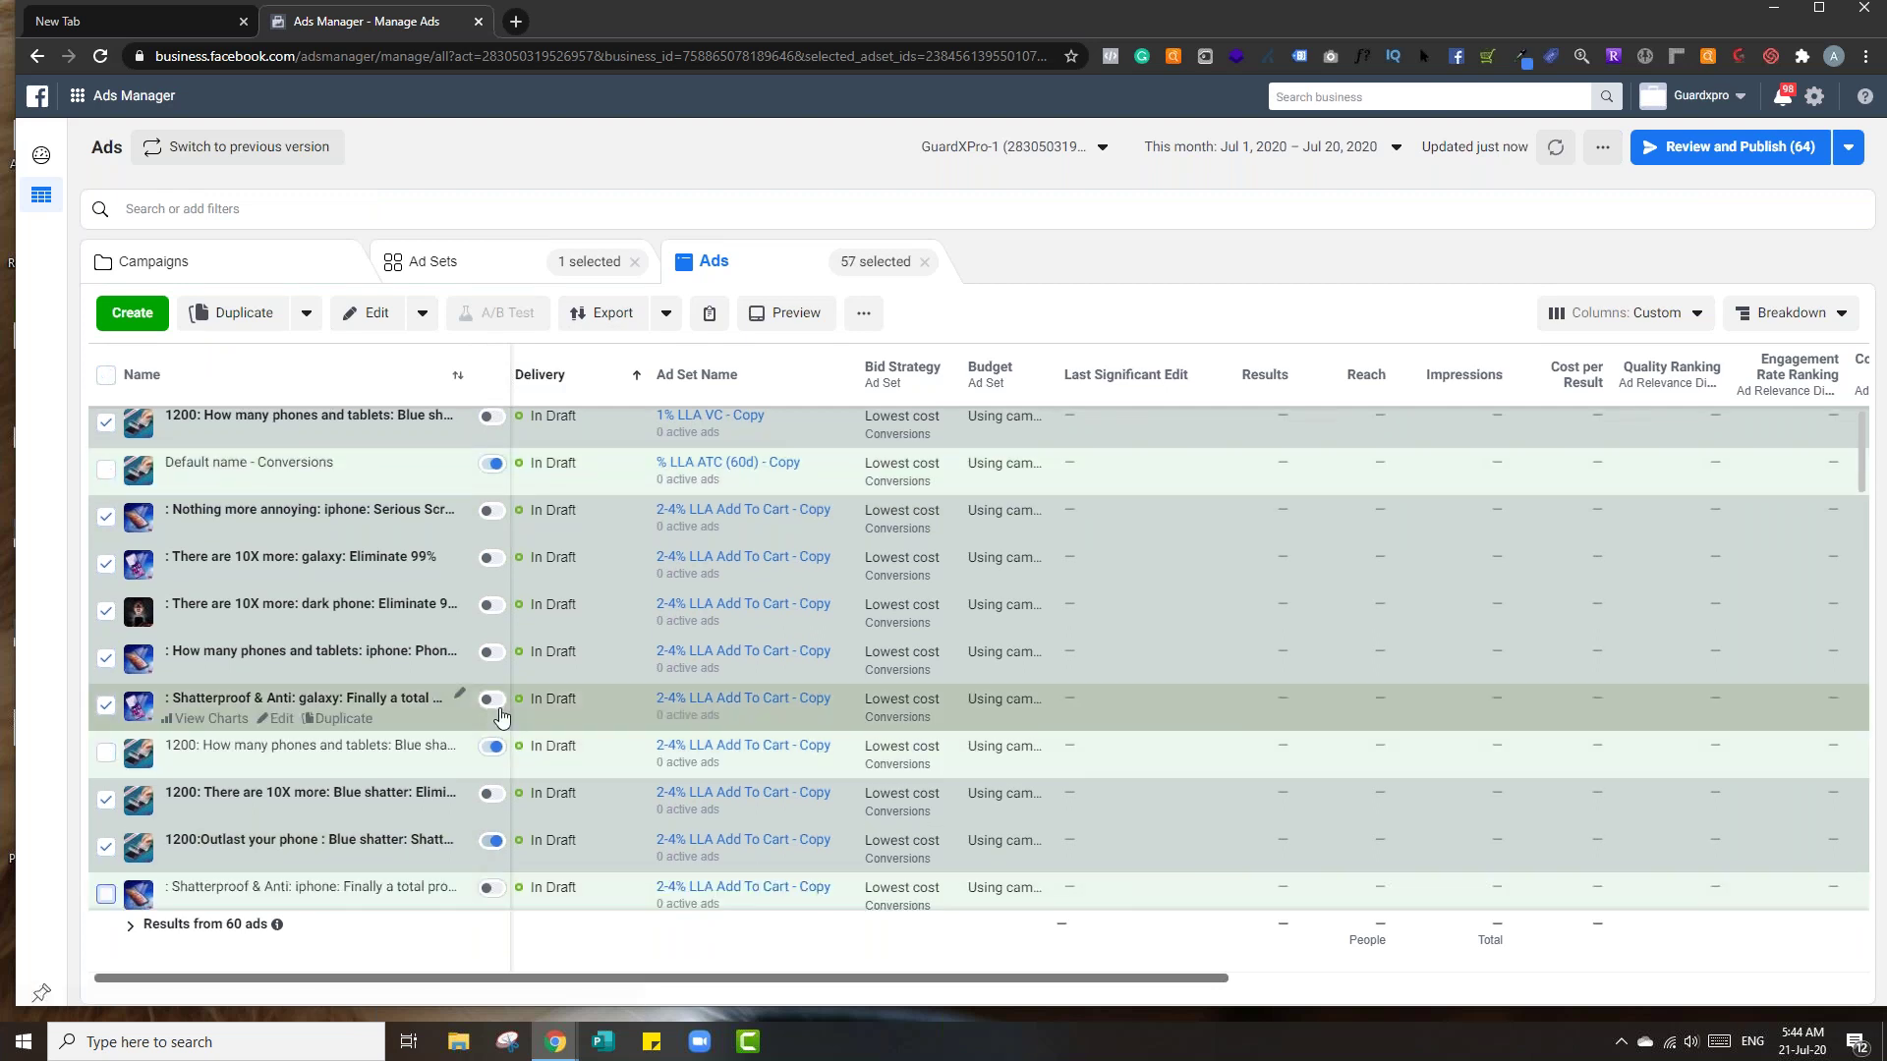
click(106, 890)
click(105, 843)
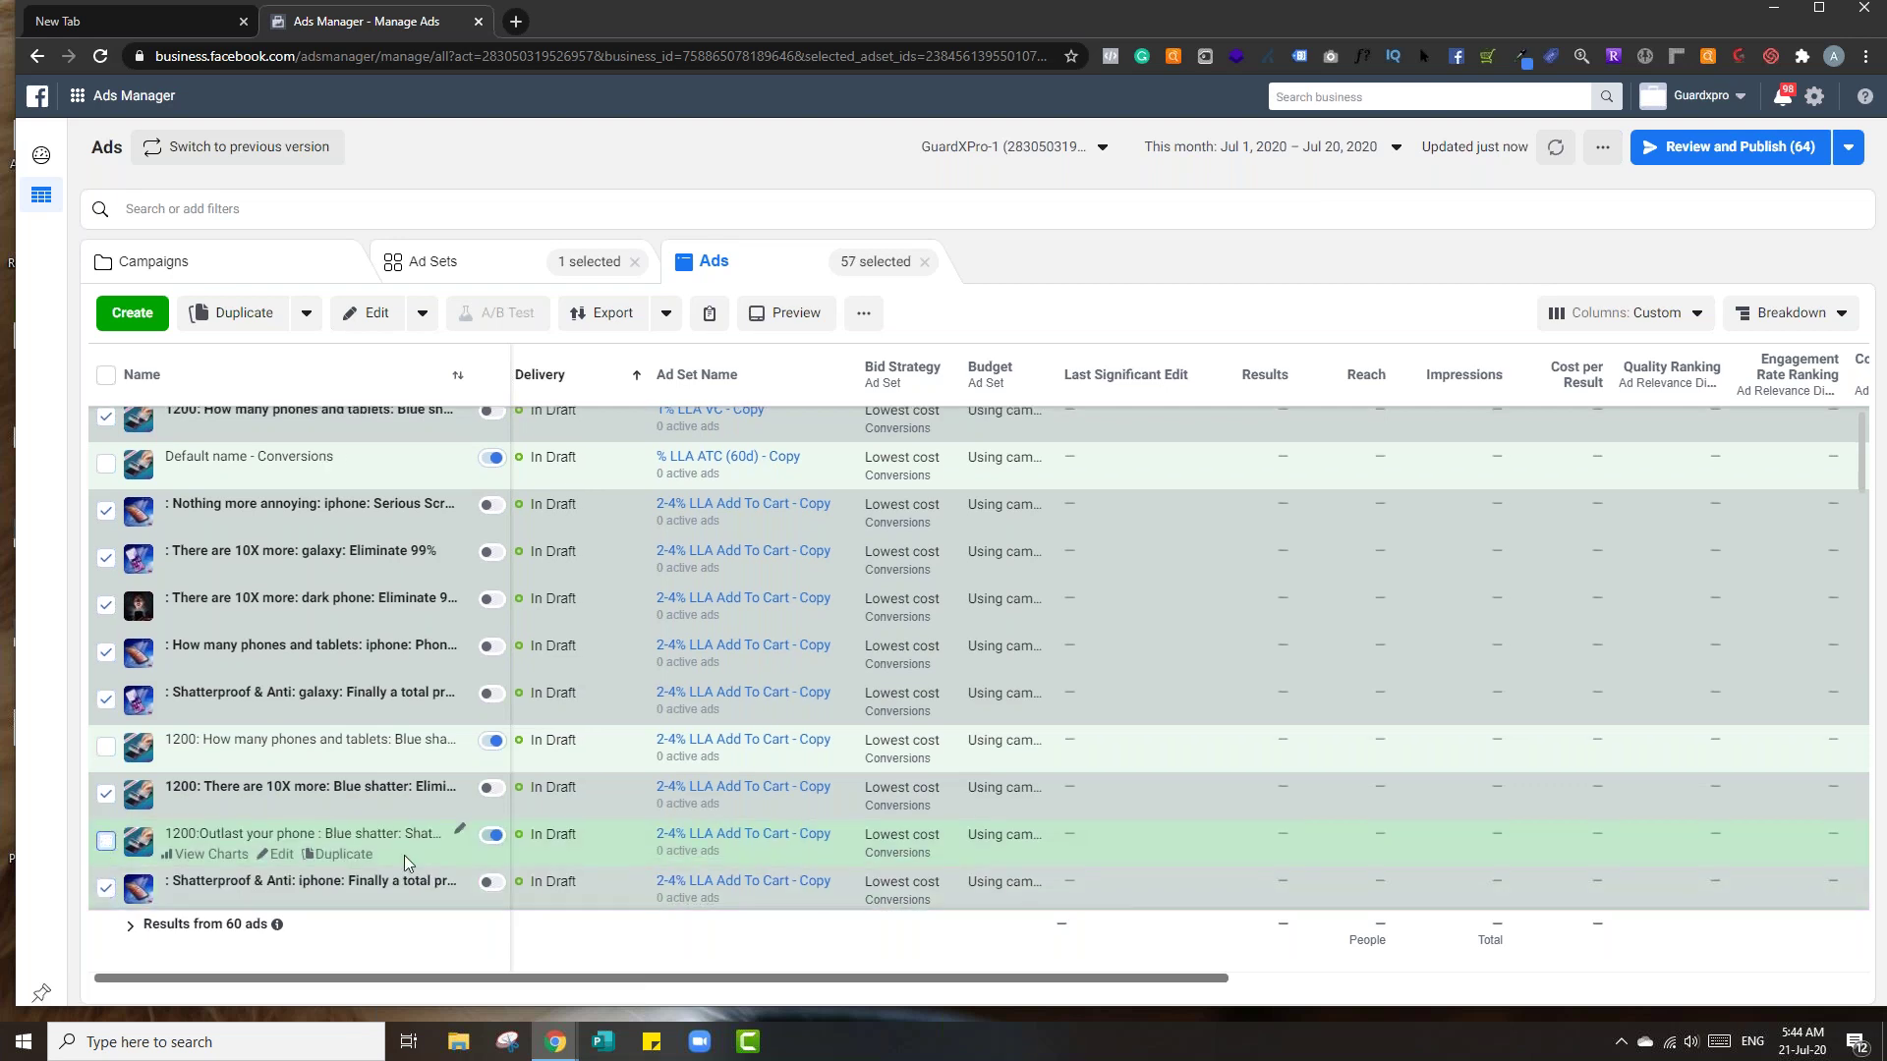
scroll(403, 855, down, 1)
scroll(404, 855, down, 3)
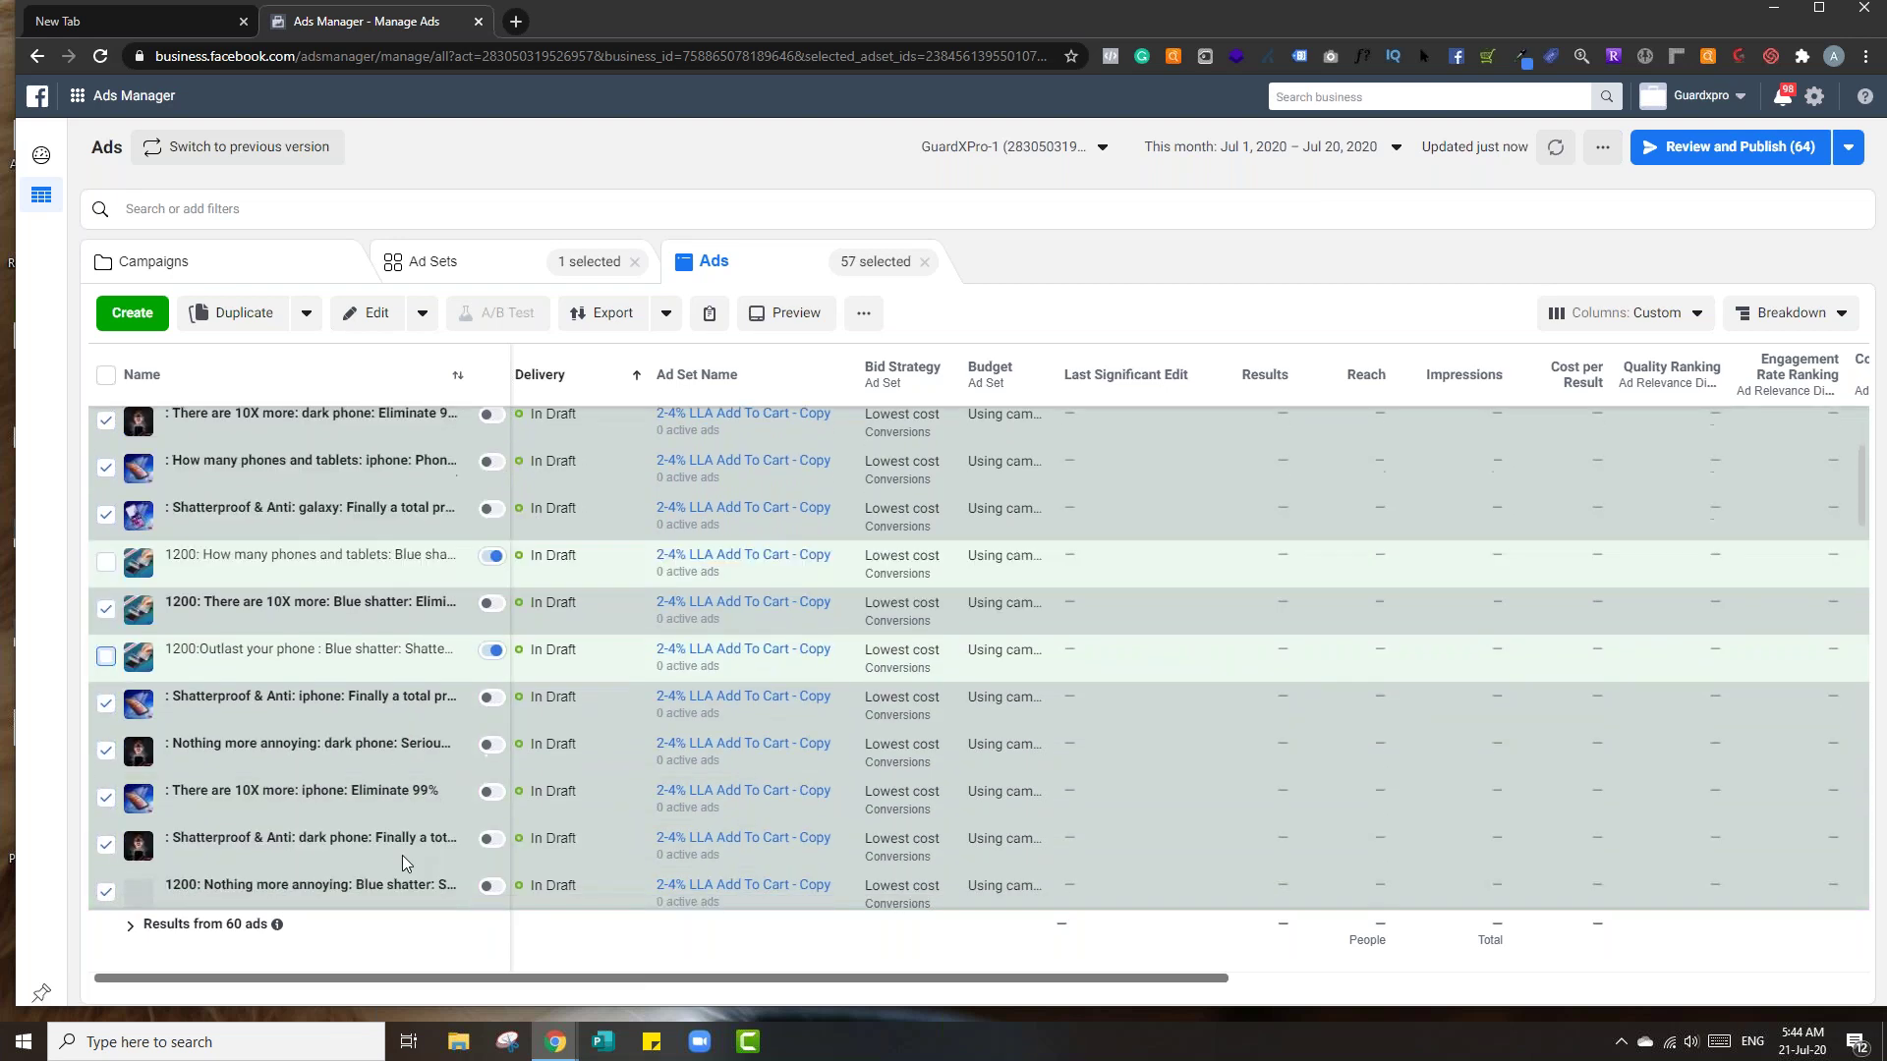
scroll(401, 855, down, 8)
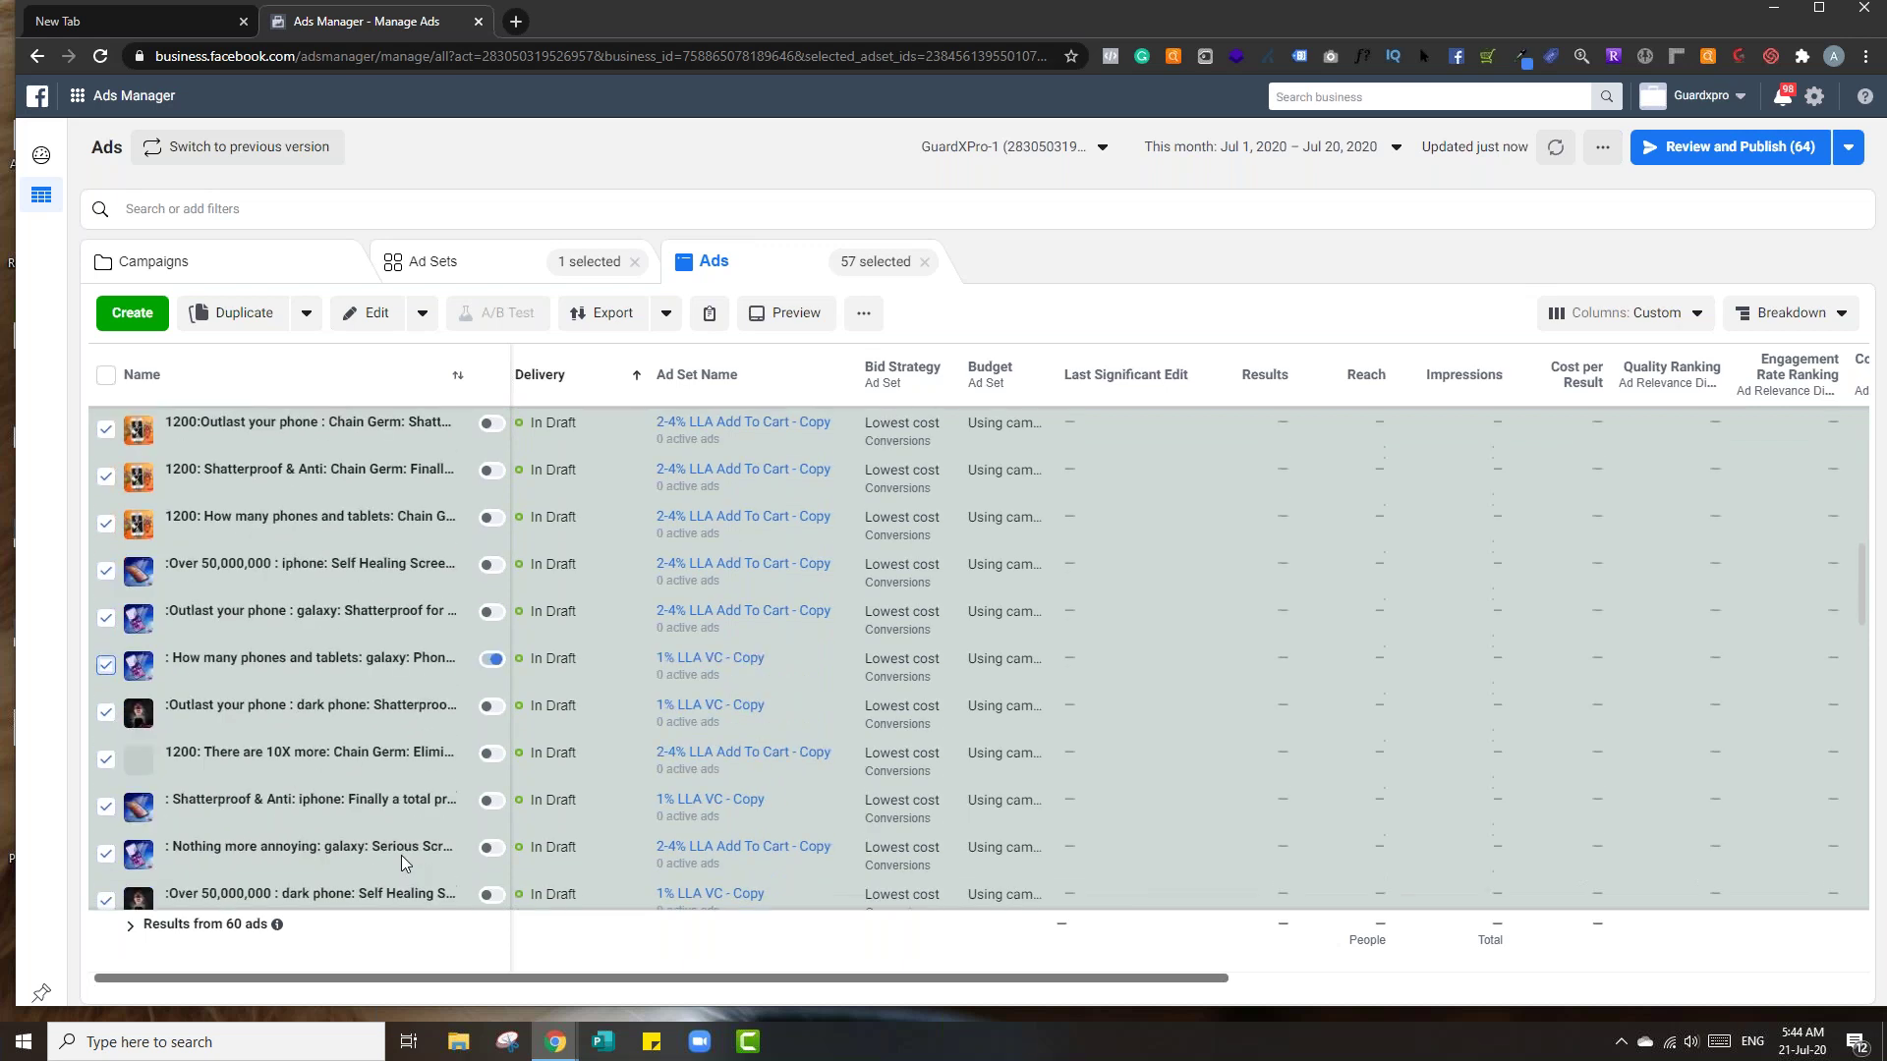
scroll(399, 857, up, 1)
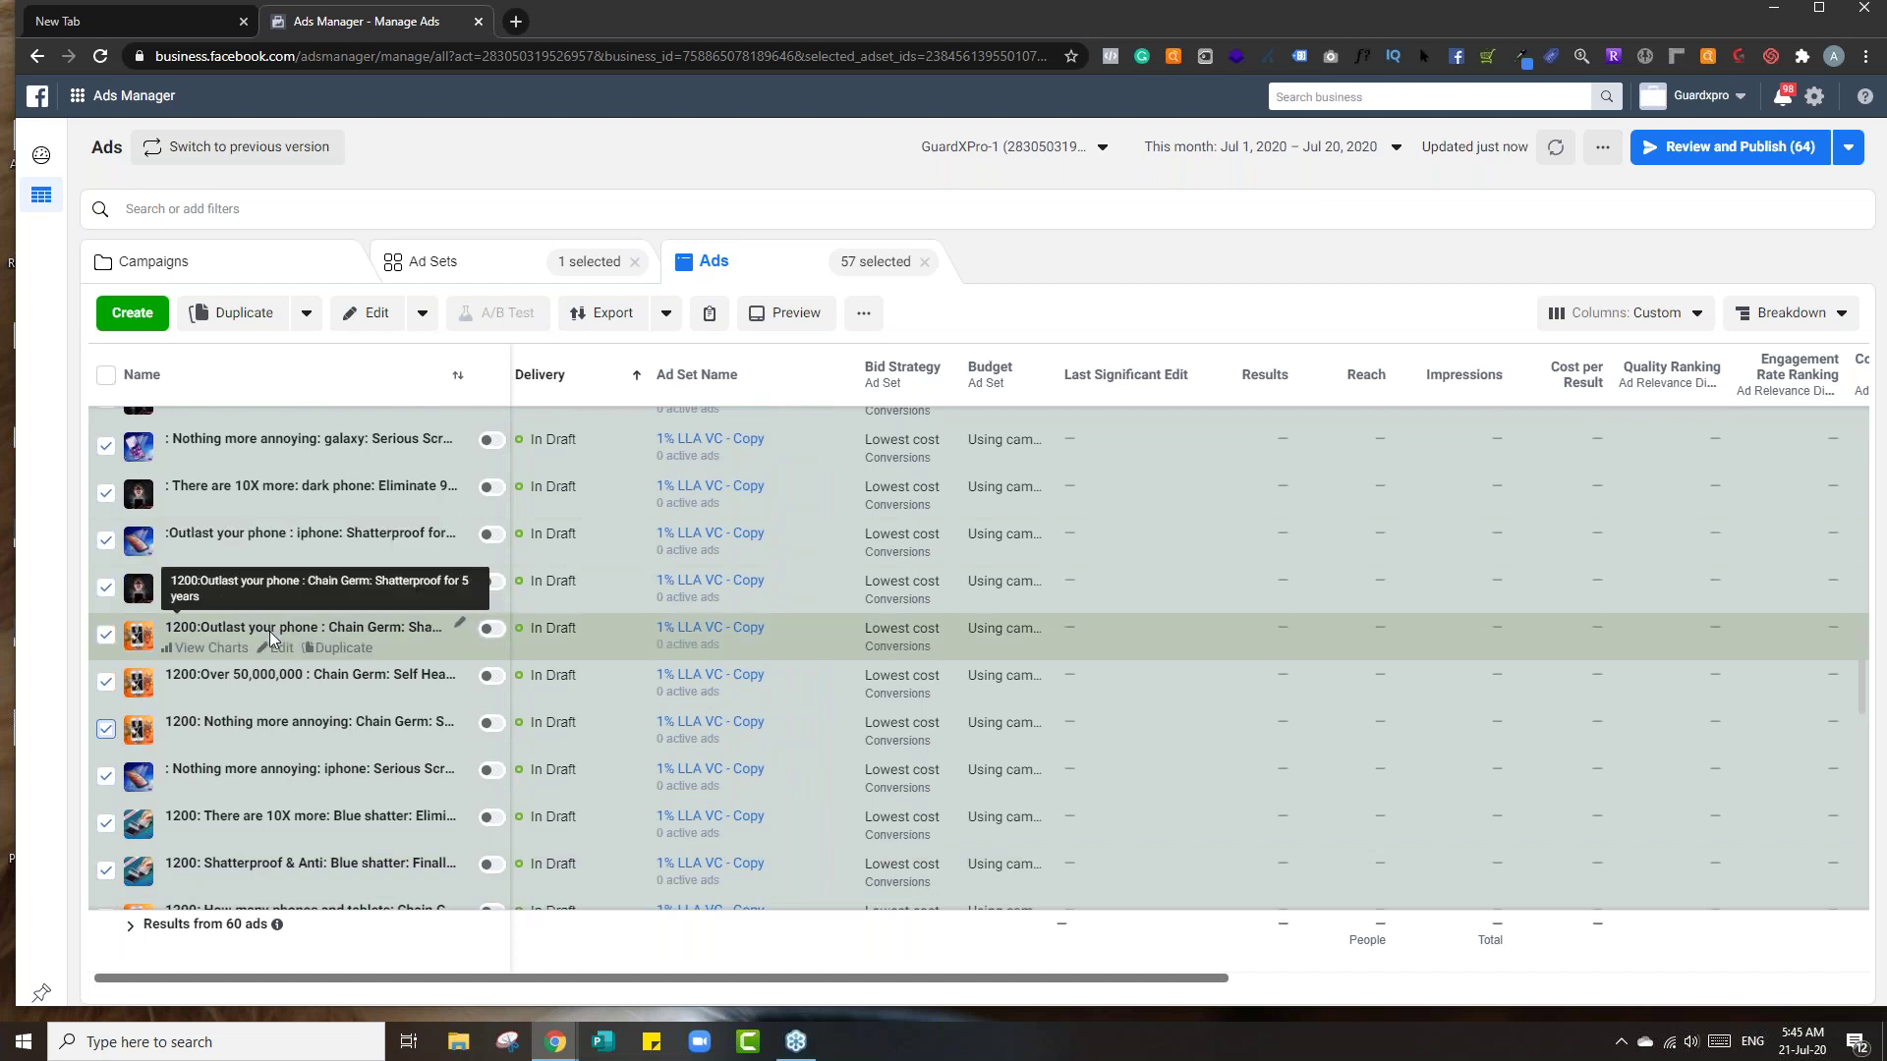
scroll(270, 634, up, 4)
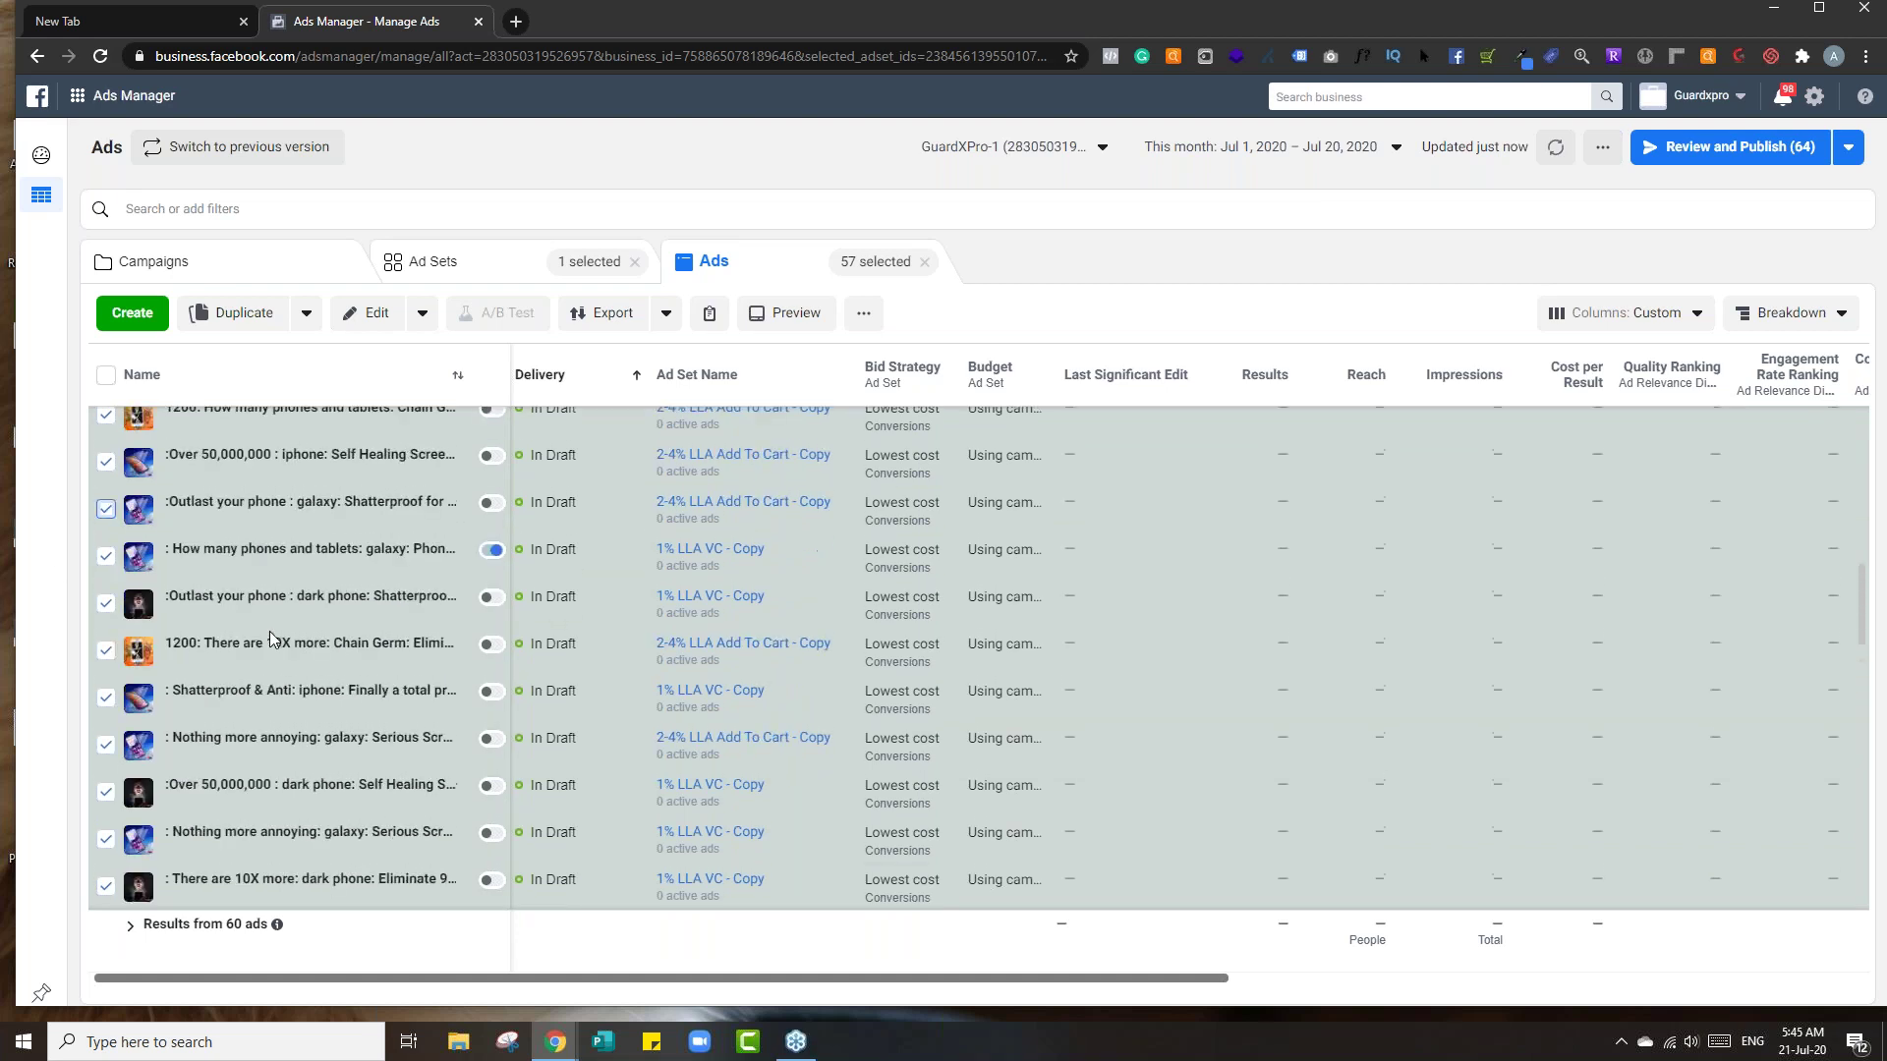
- Deselect the galaxy ad and the 1% LLA VC - Copy Blue shatter Outlast ad, leaving 55 selected
click(106, 556)
scroll(360, 580, up, 5)
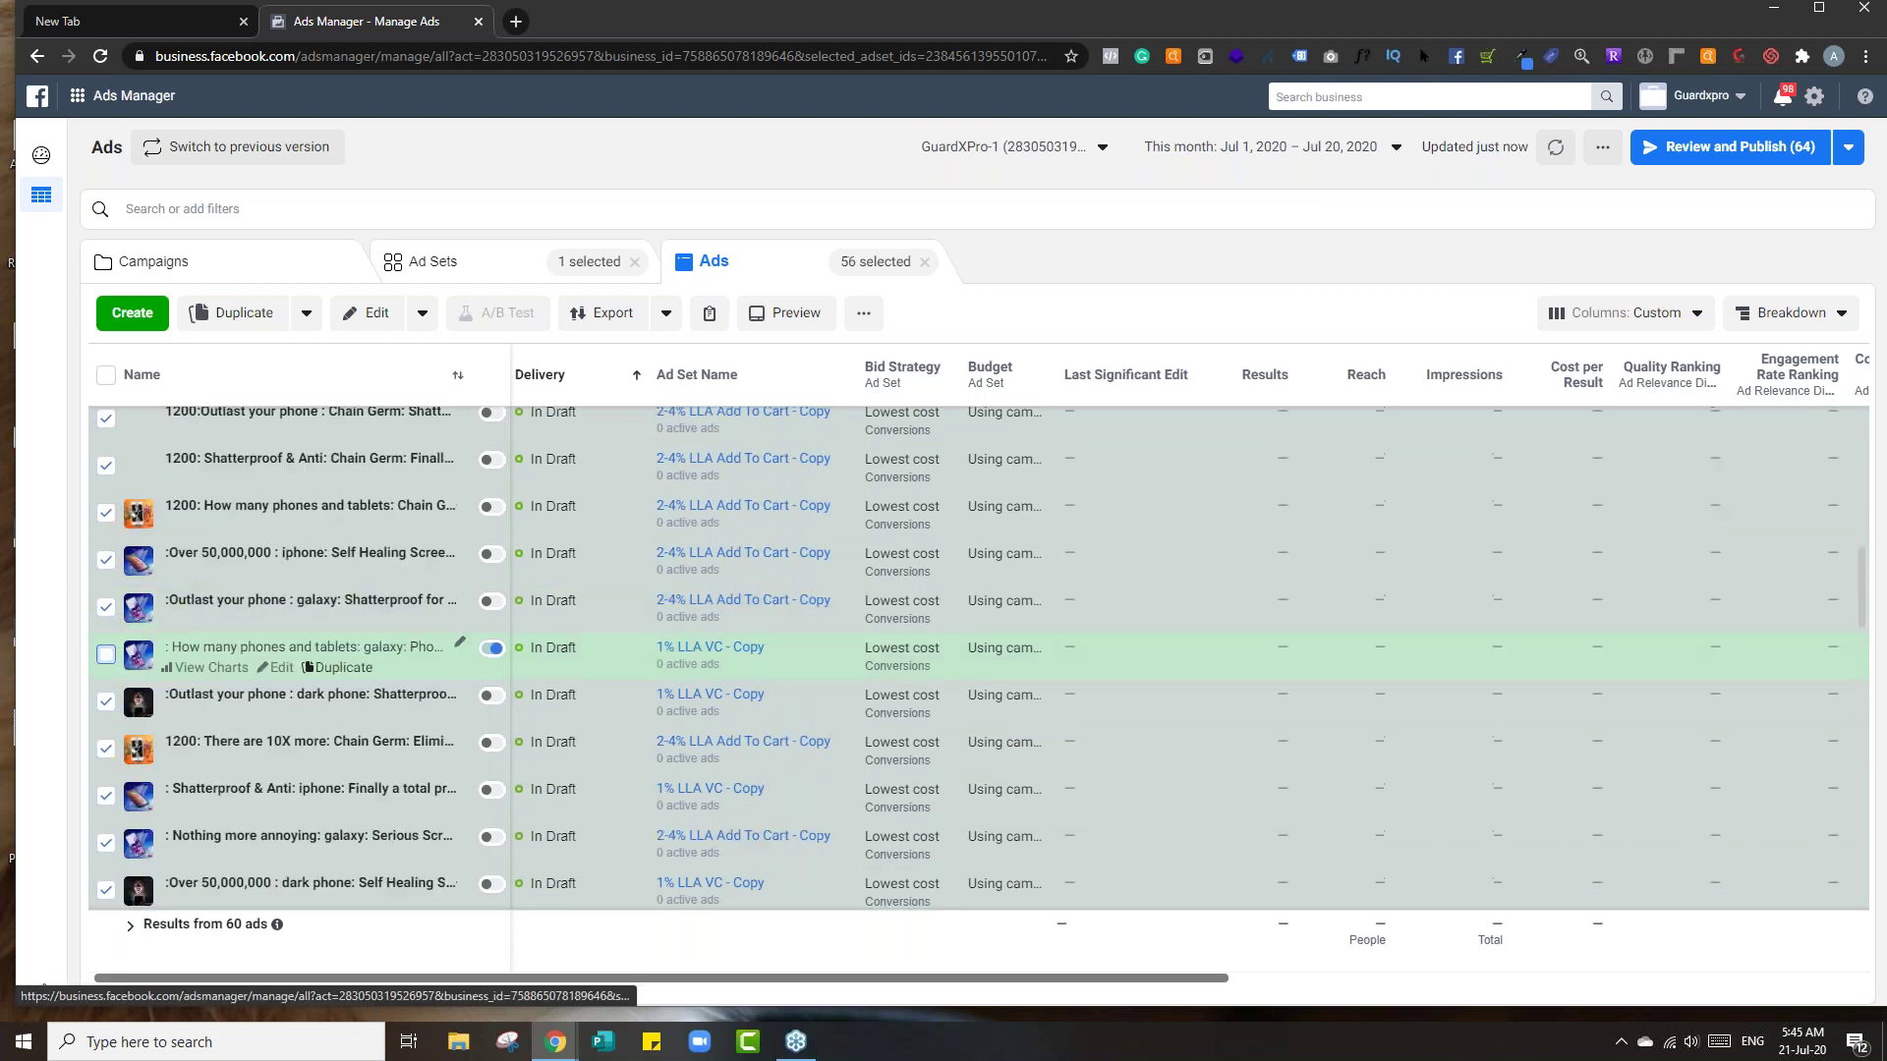
scroll(979, 659, up, 2)
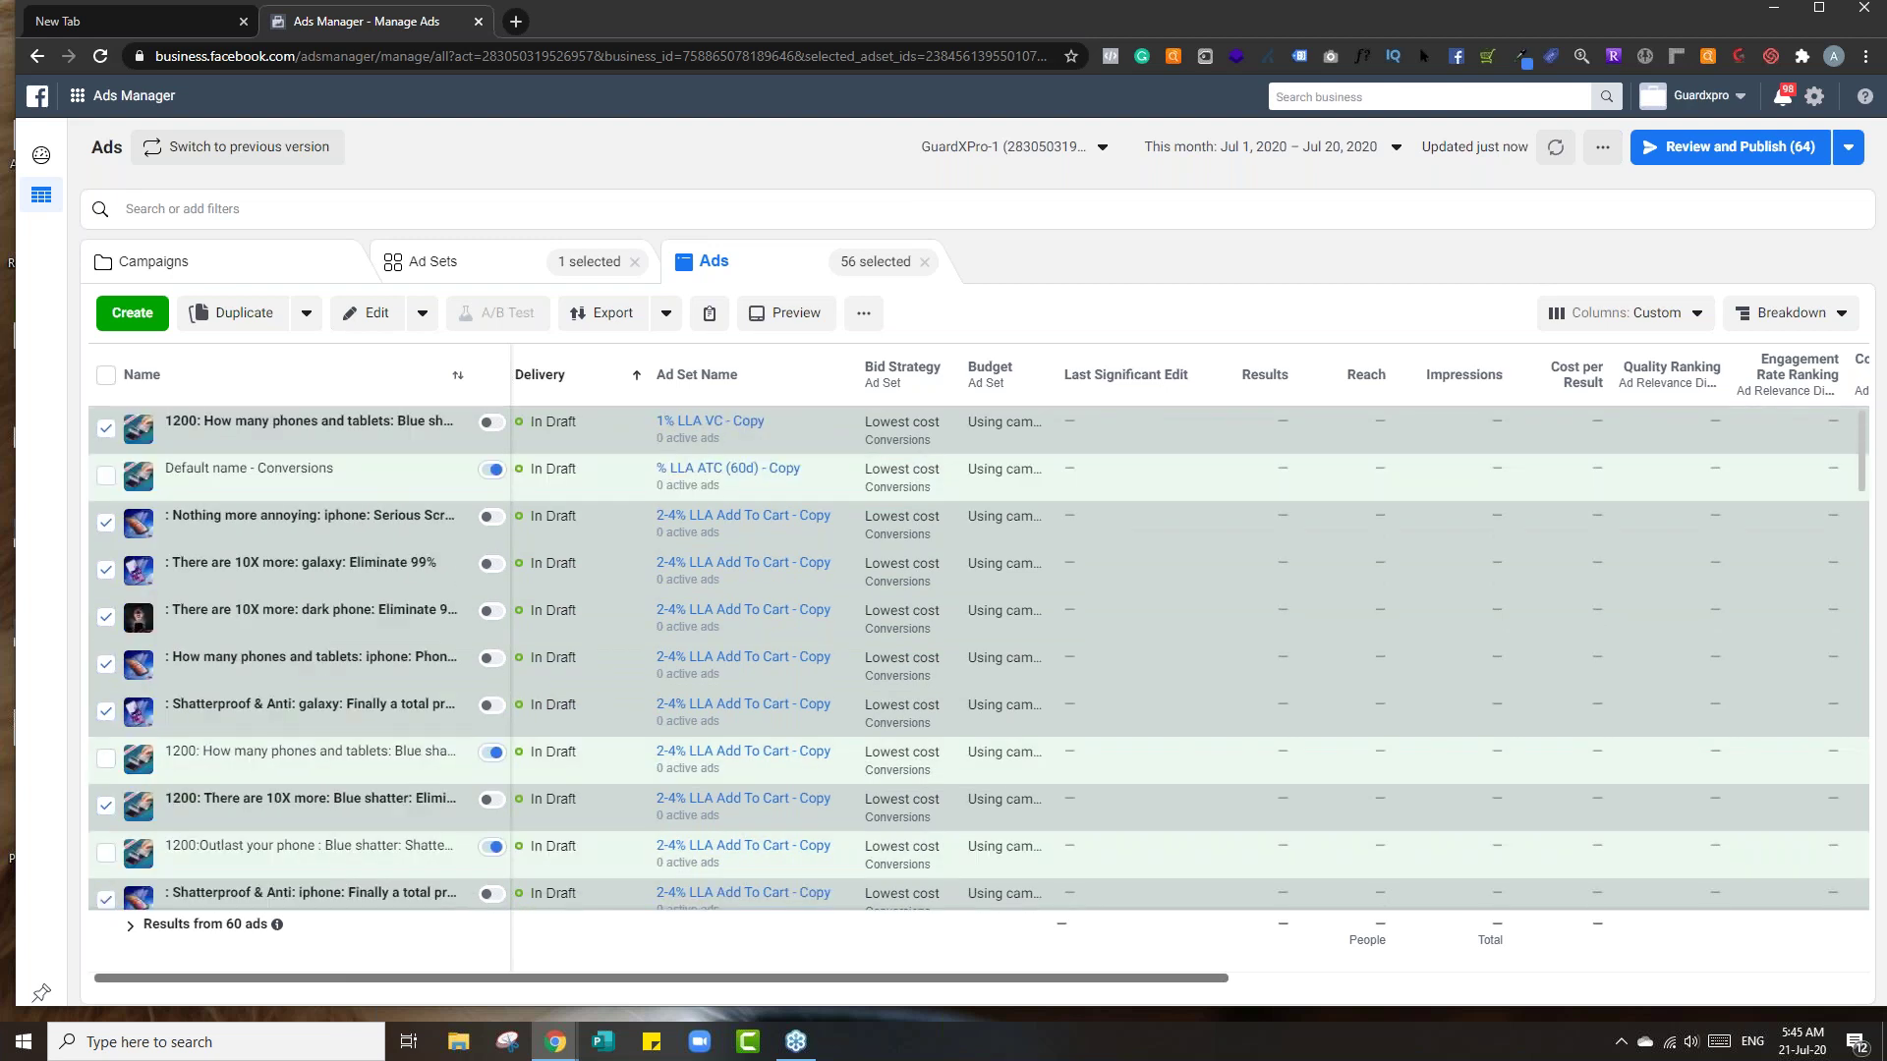
scroll(979, 659, down, 10)
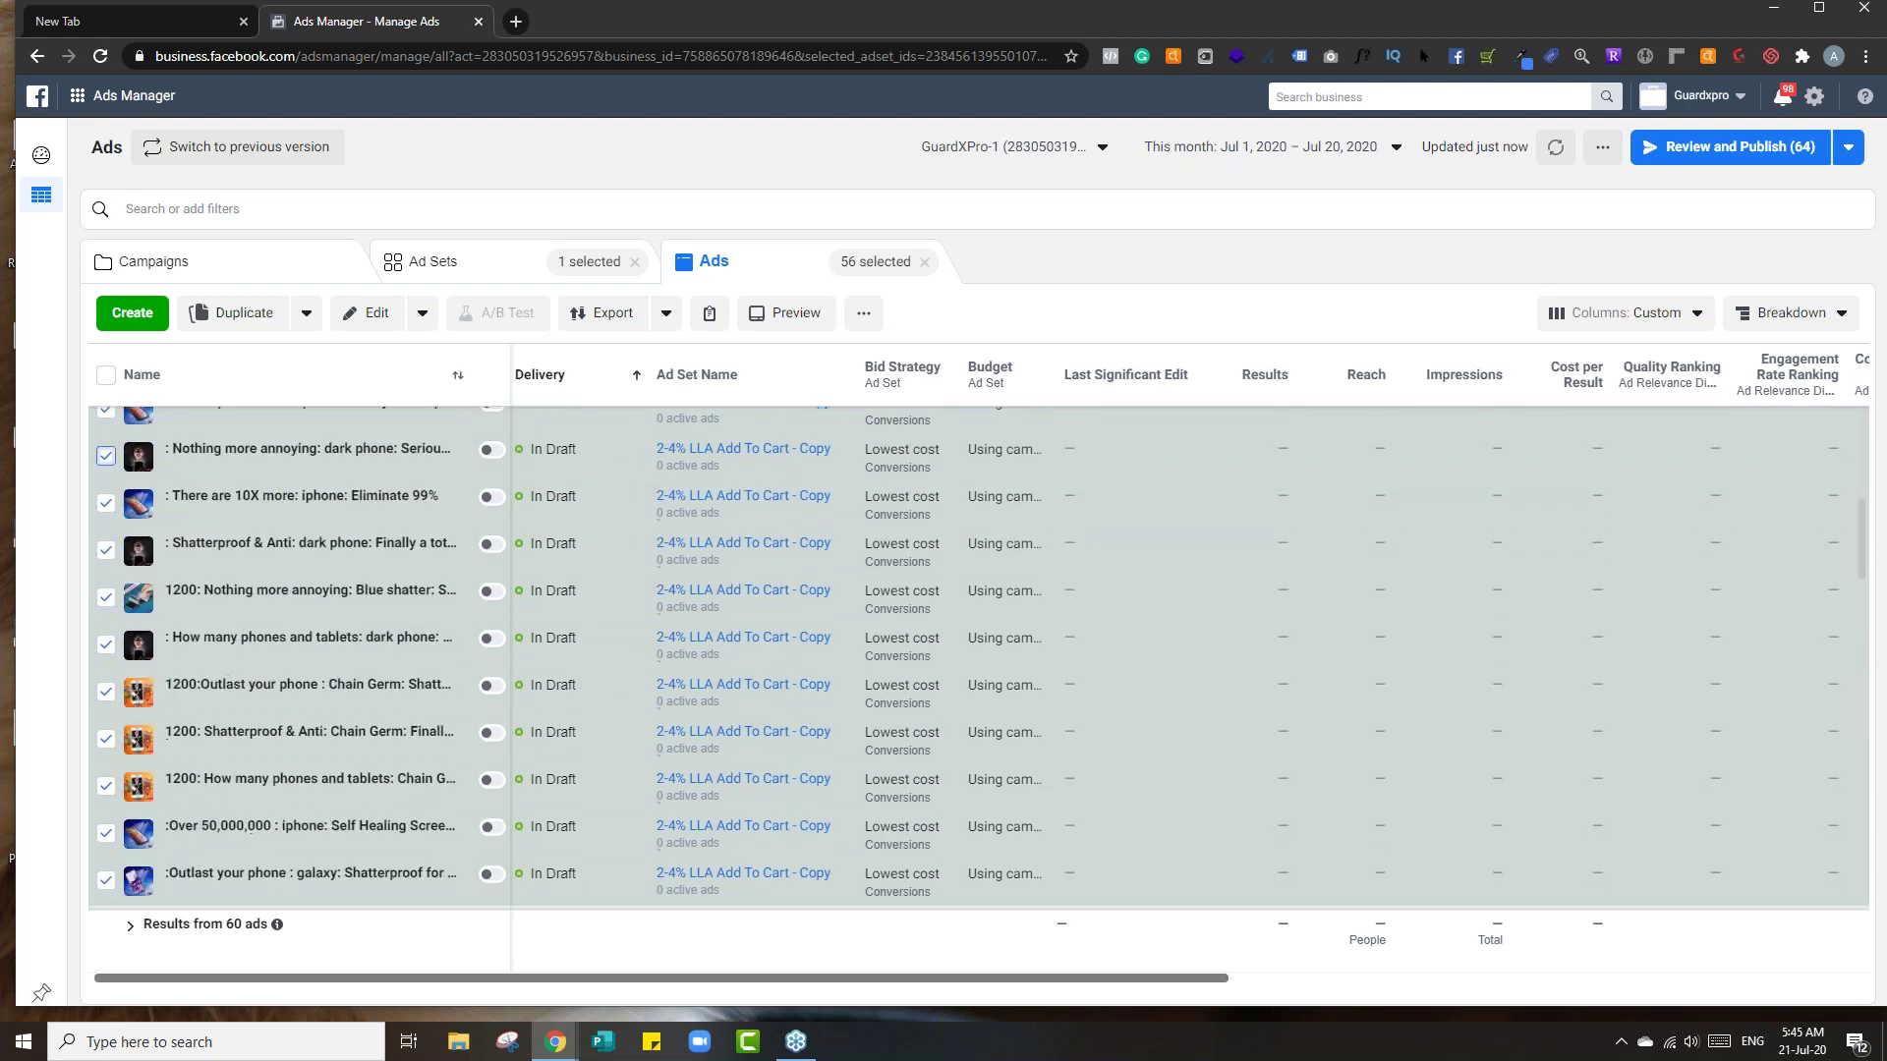
scroll(979, 658, down, 2)
scroll(979, 659, down, 10)
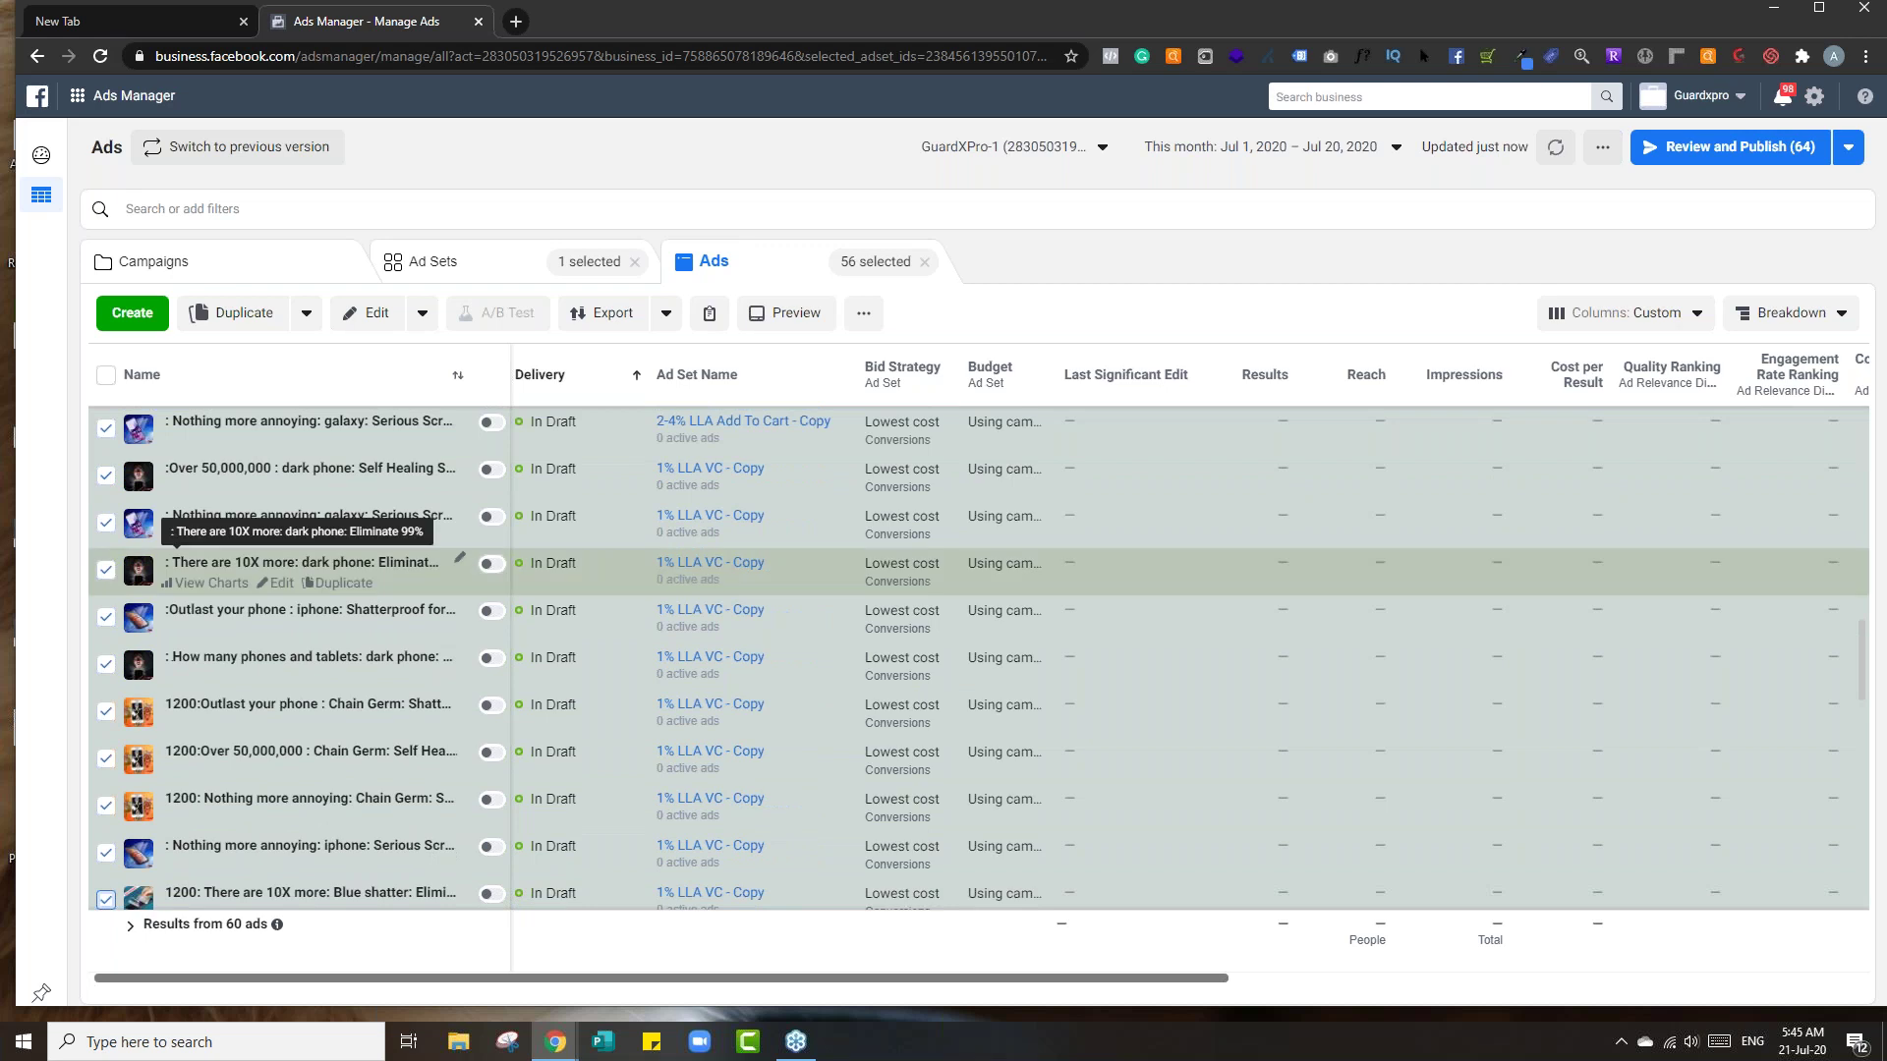
scroll(261, 511, down, 5)
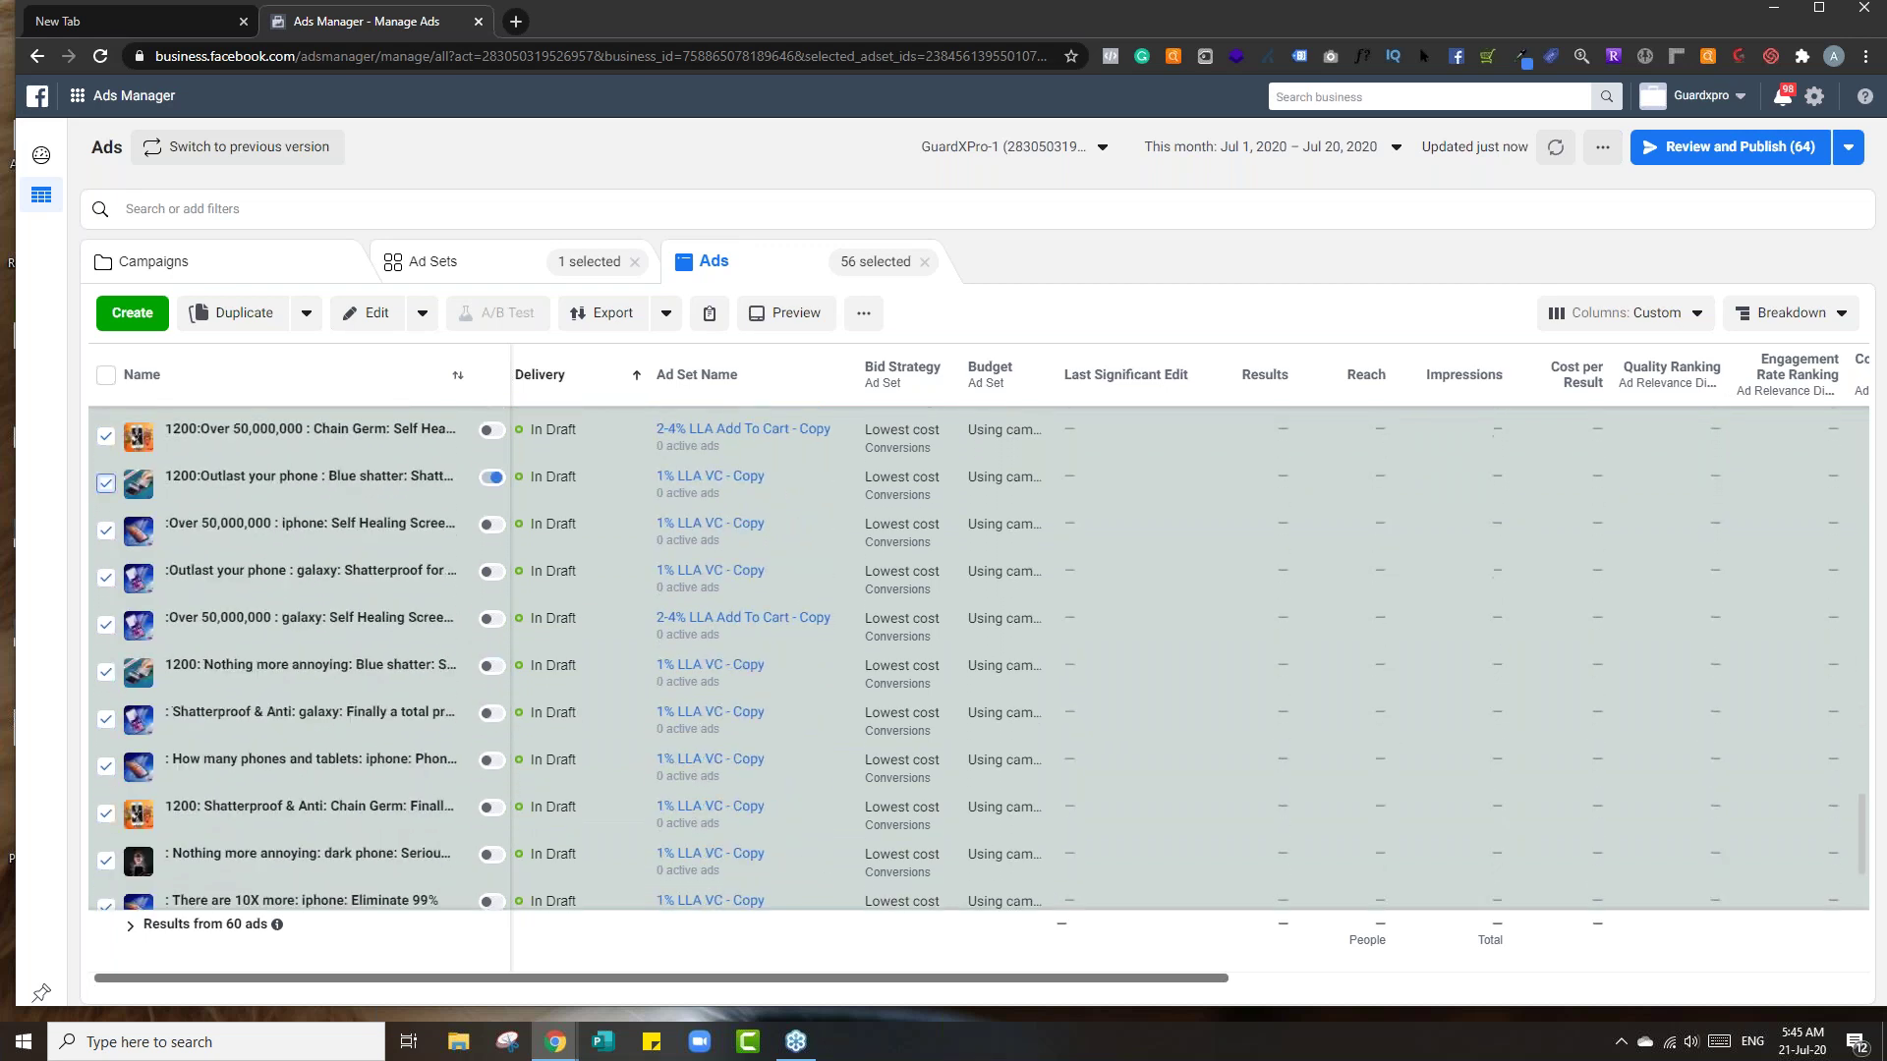
click(109, 484)
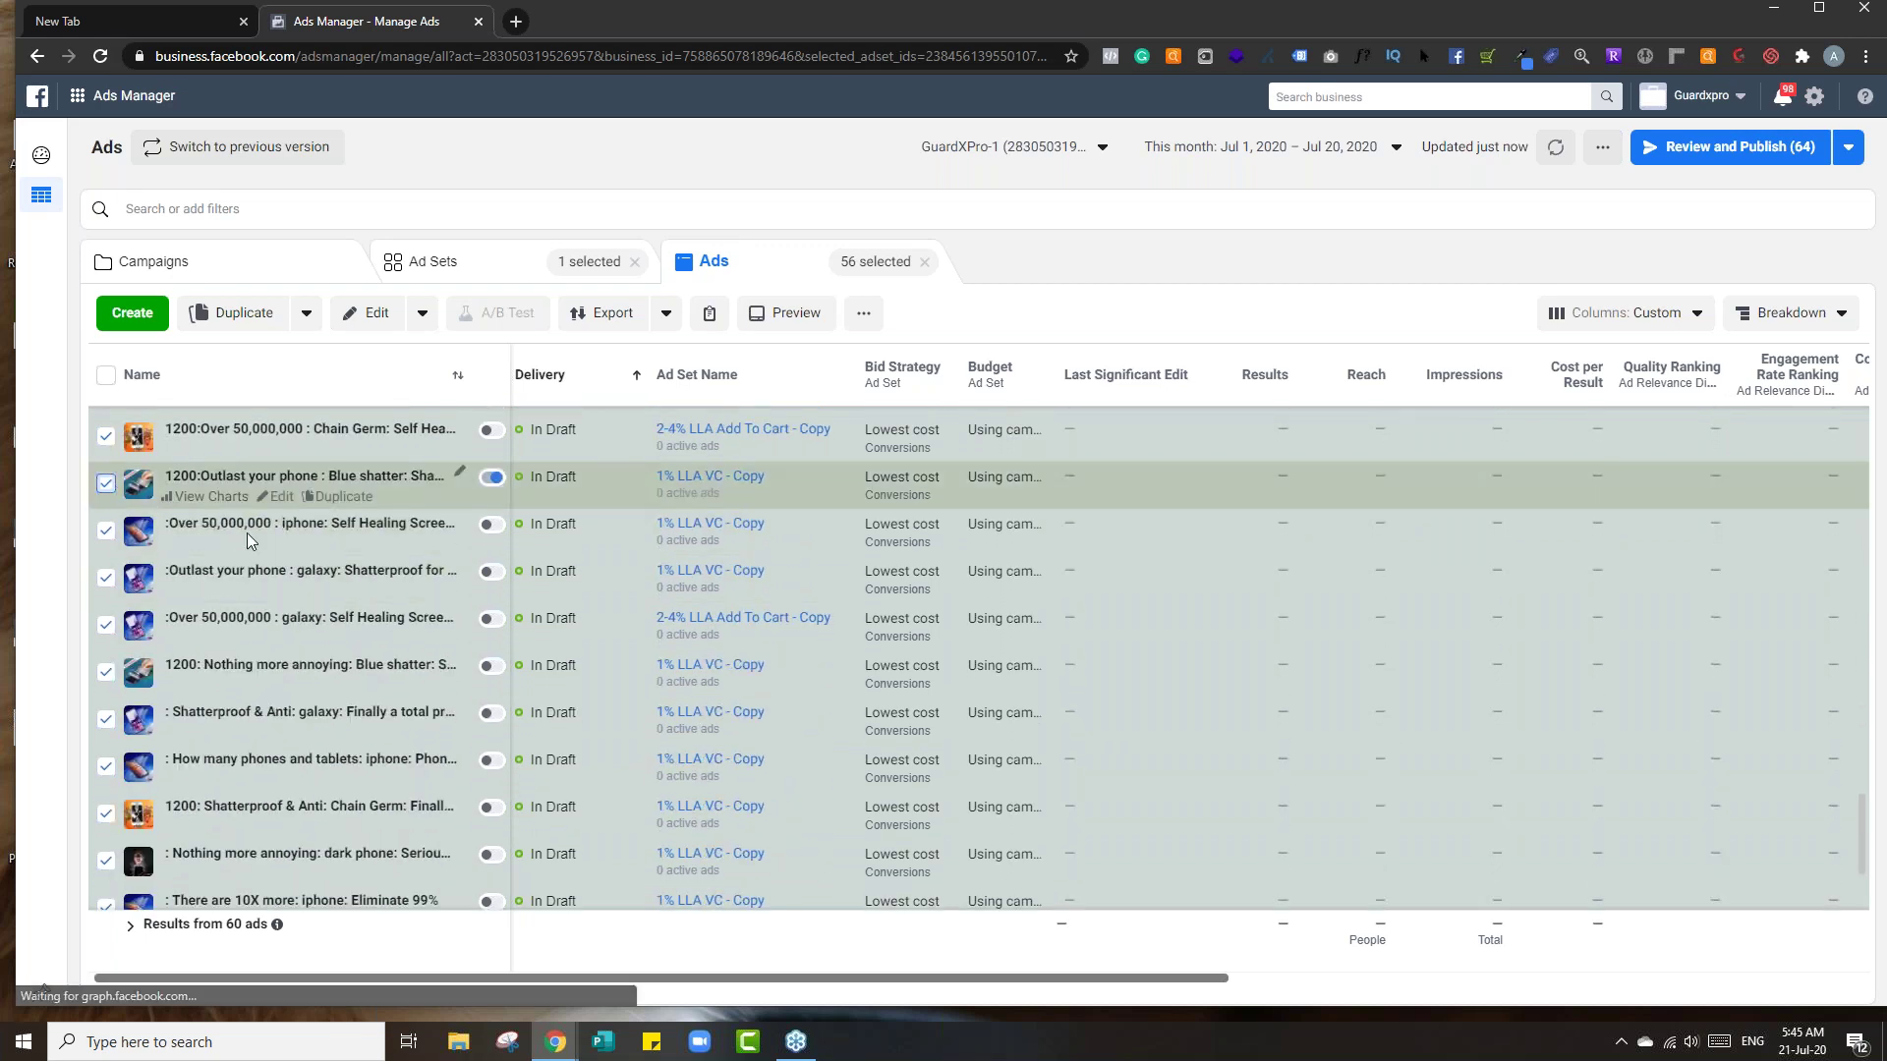
scroll(346, 582, down, 1)
scroll(294, 595, down, 1)
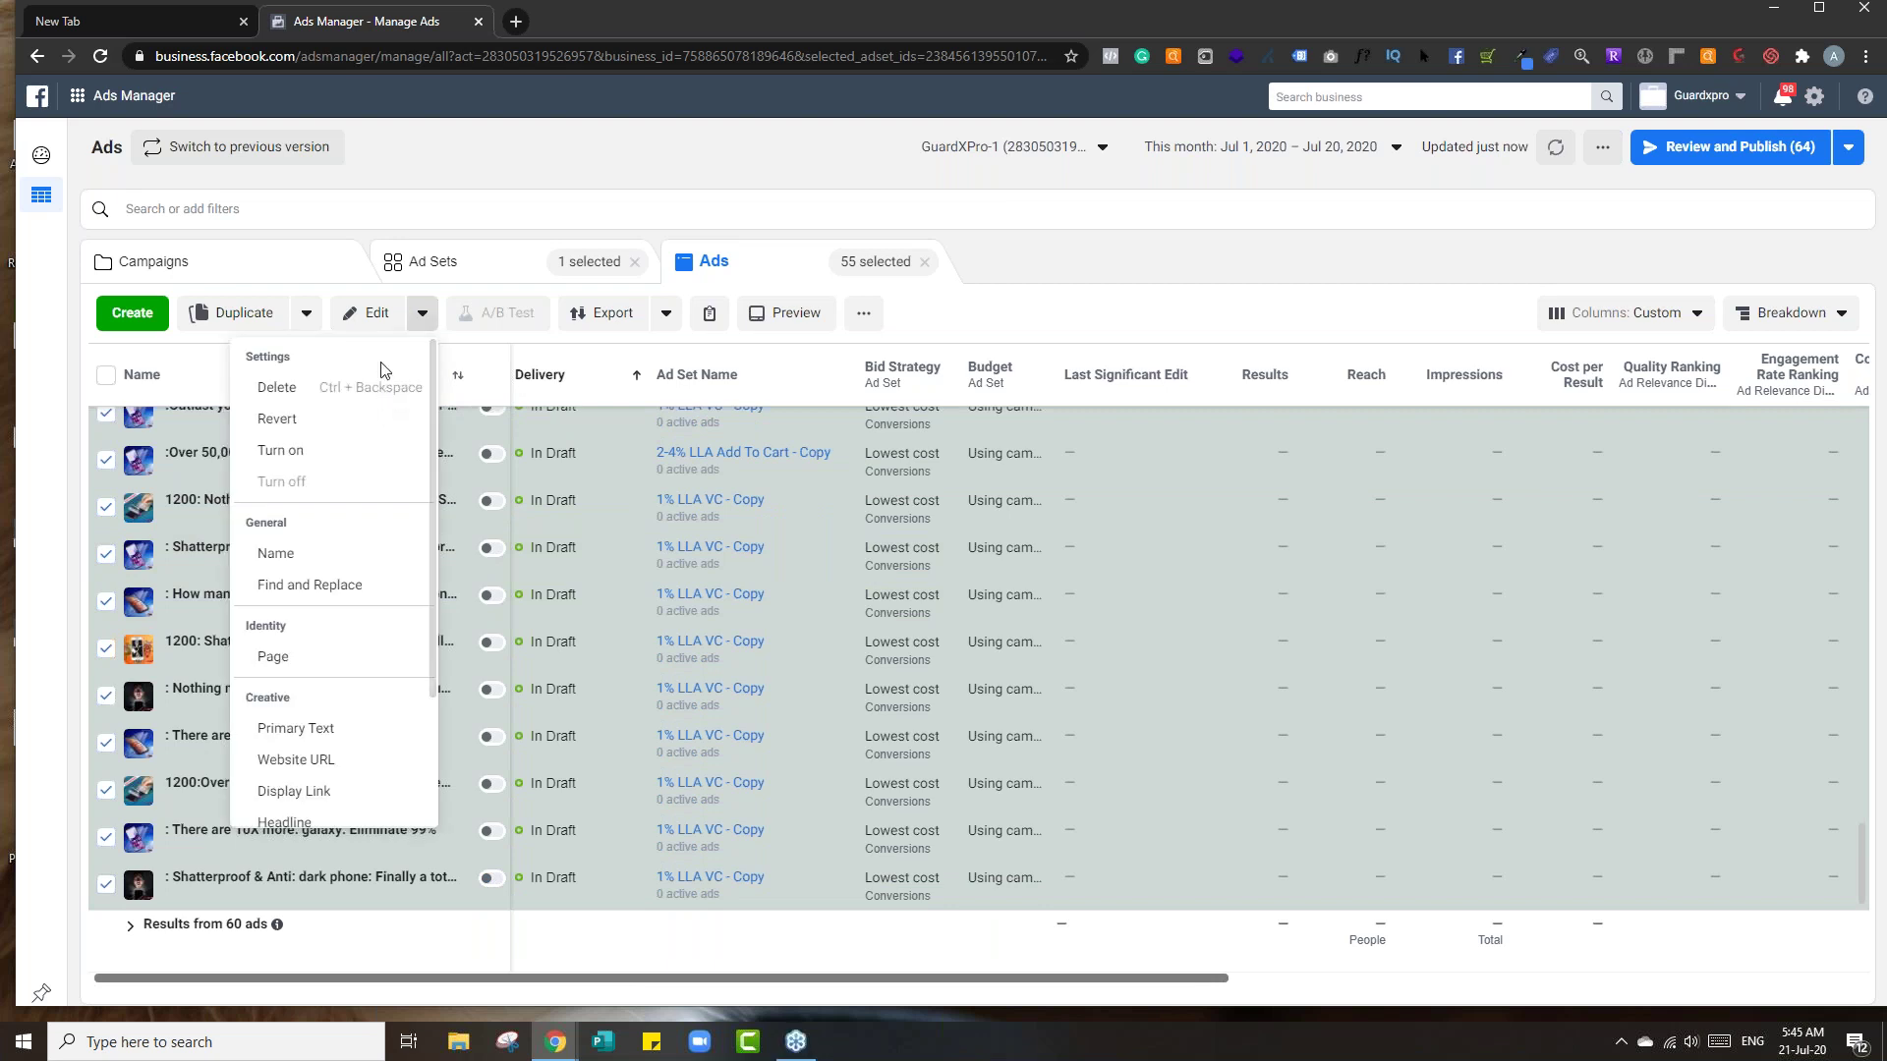
- Delete the 55 selected ads, keeping five drafts across the copied ad sets
click(278, 388)
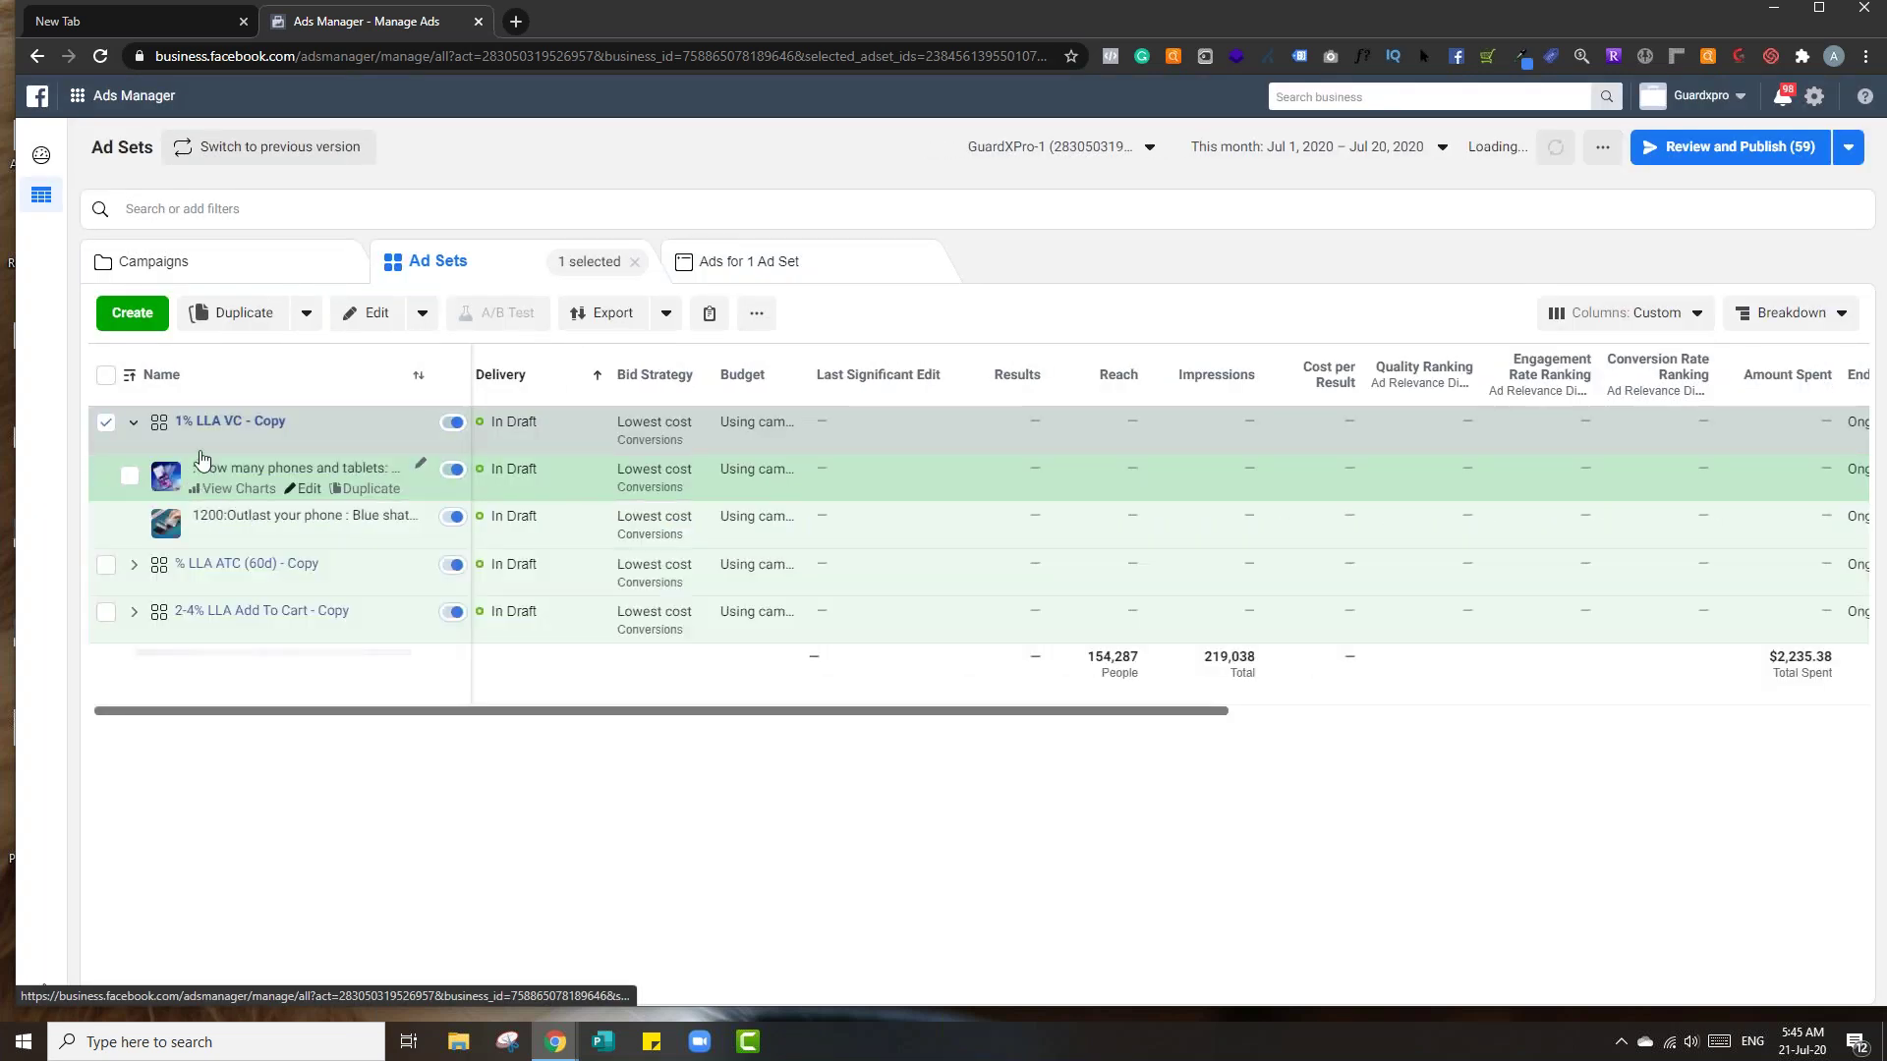
click(137, 424)
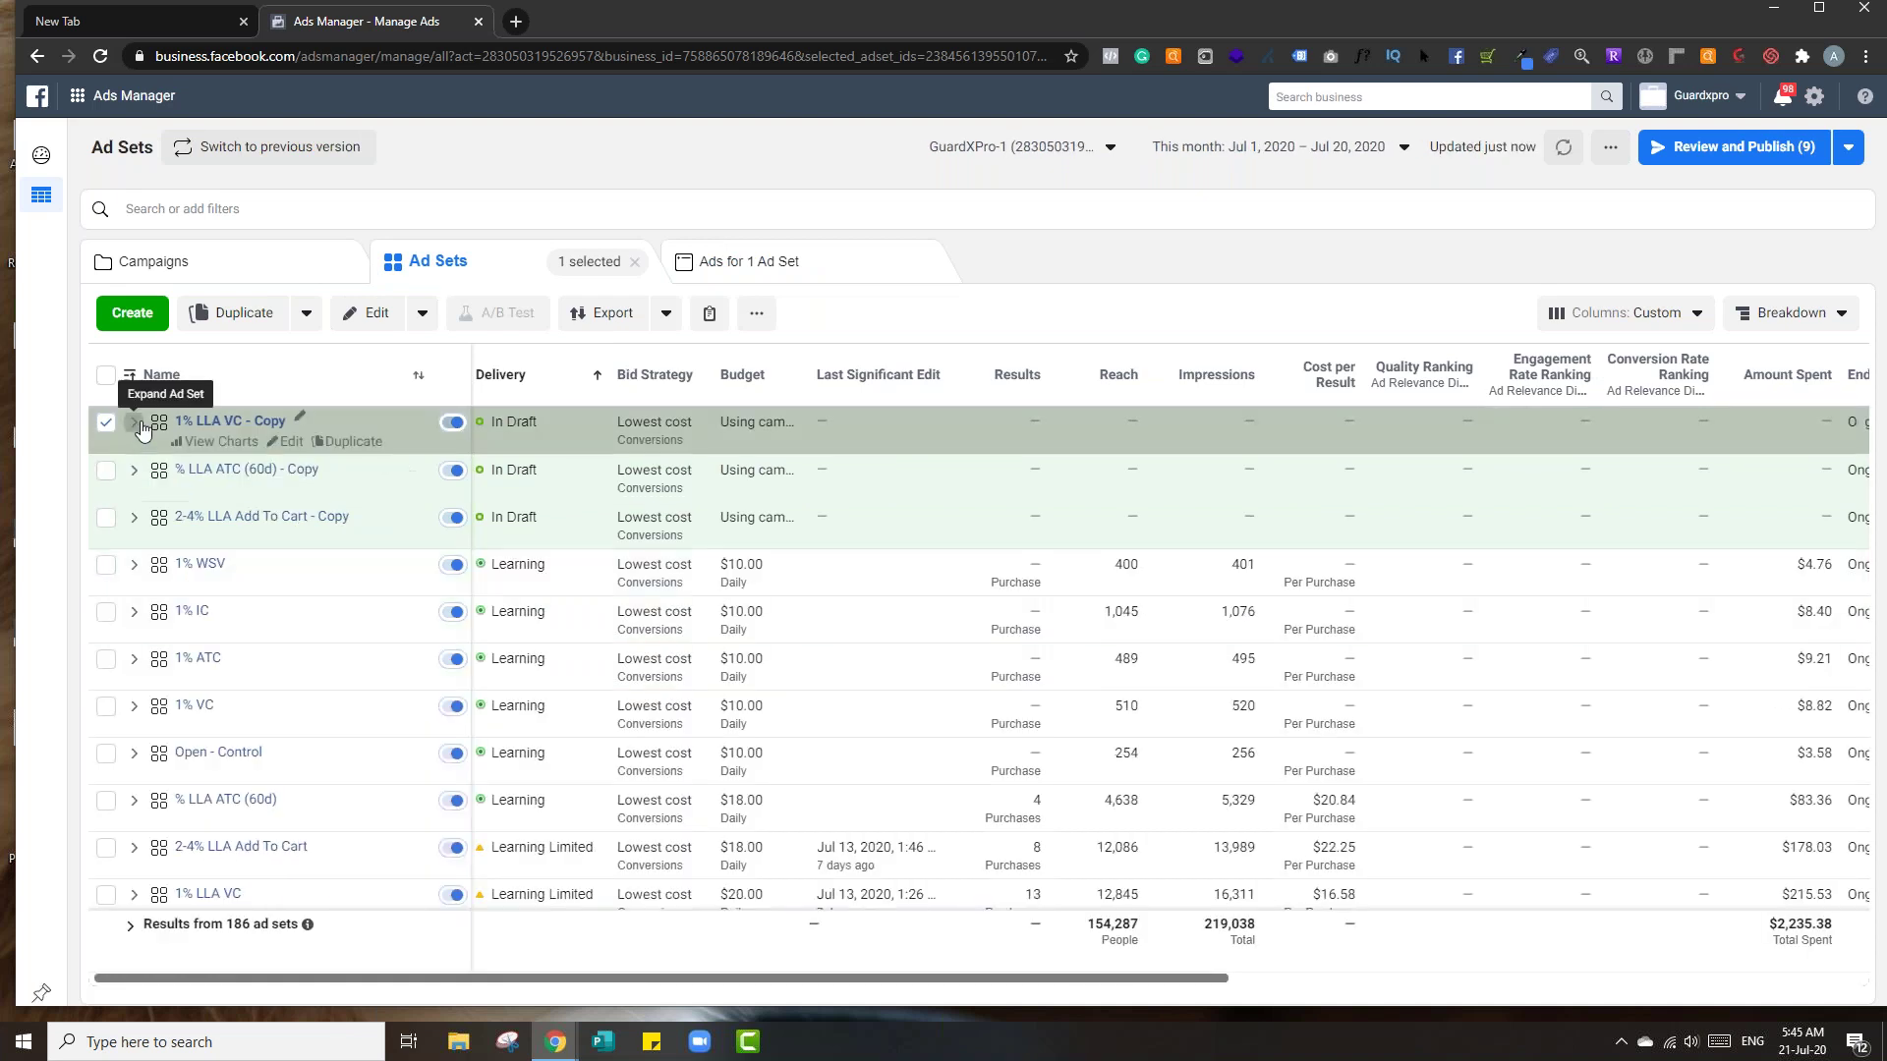
- Select the three '- Copy' ad sets and start Find and Replace on their names
click(304, 263)
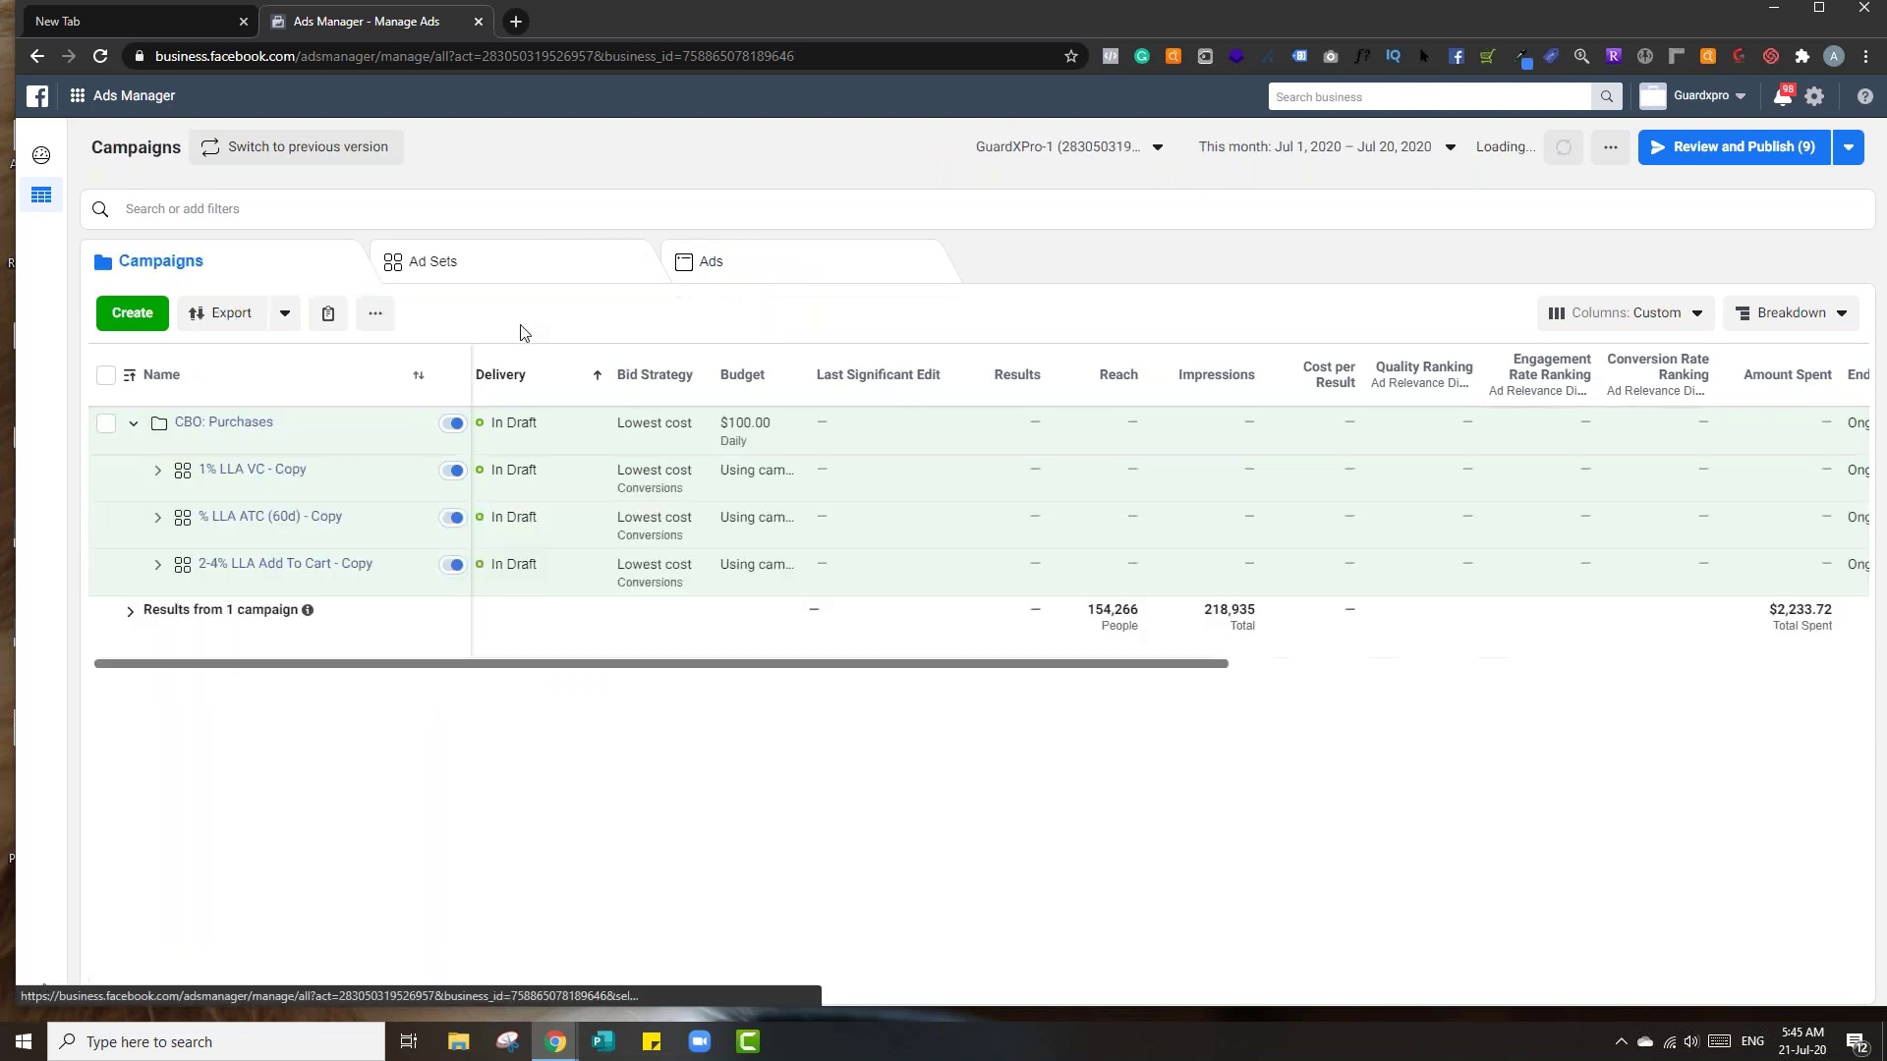
click(359, 424)
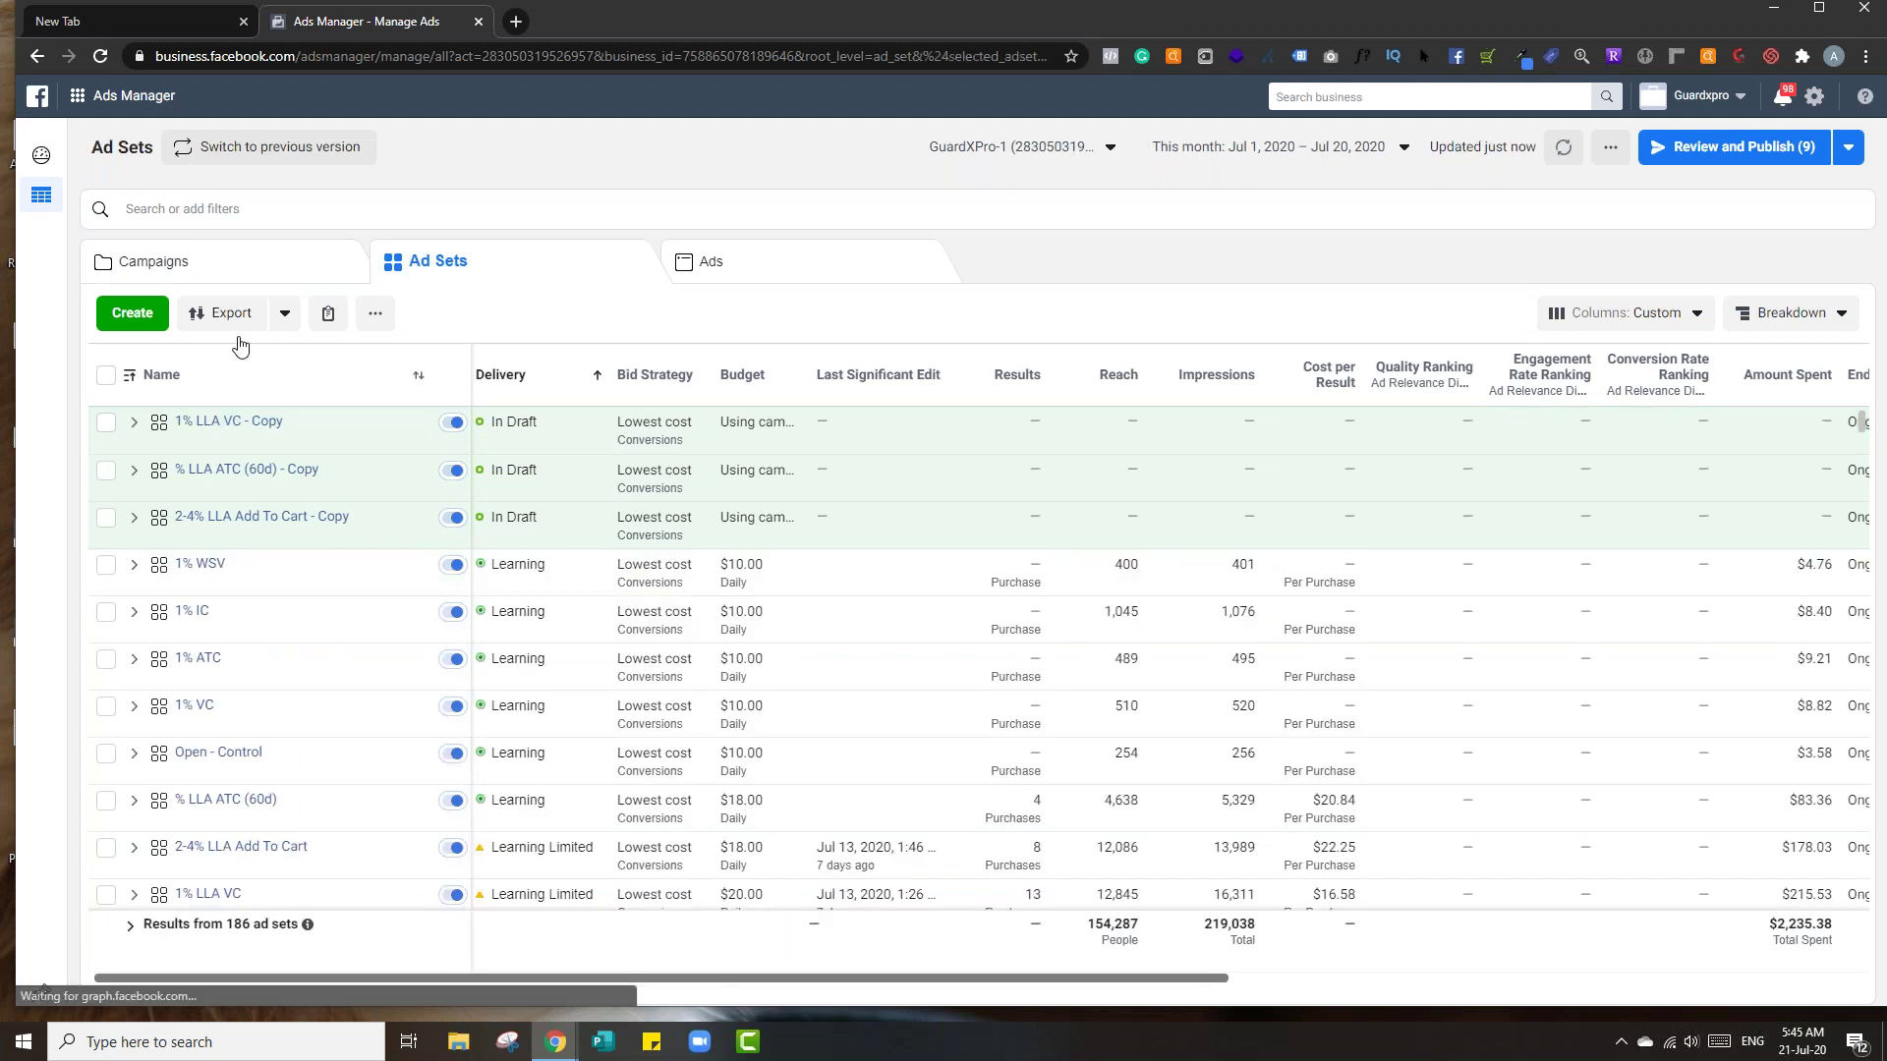
click(105, 375)
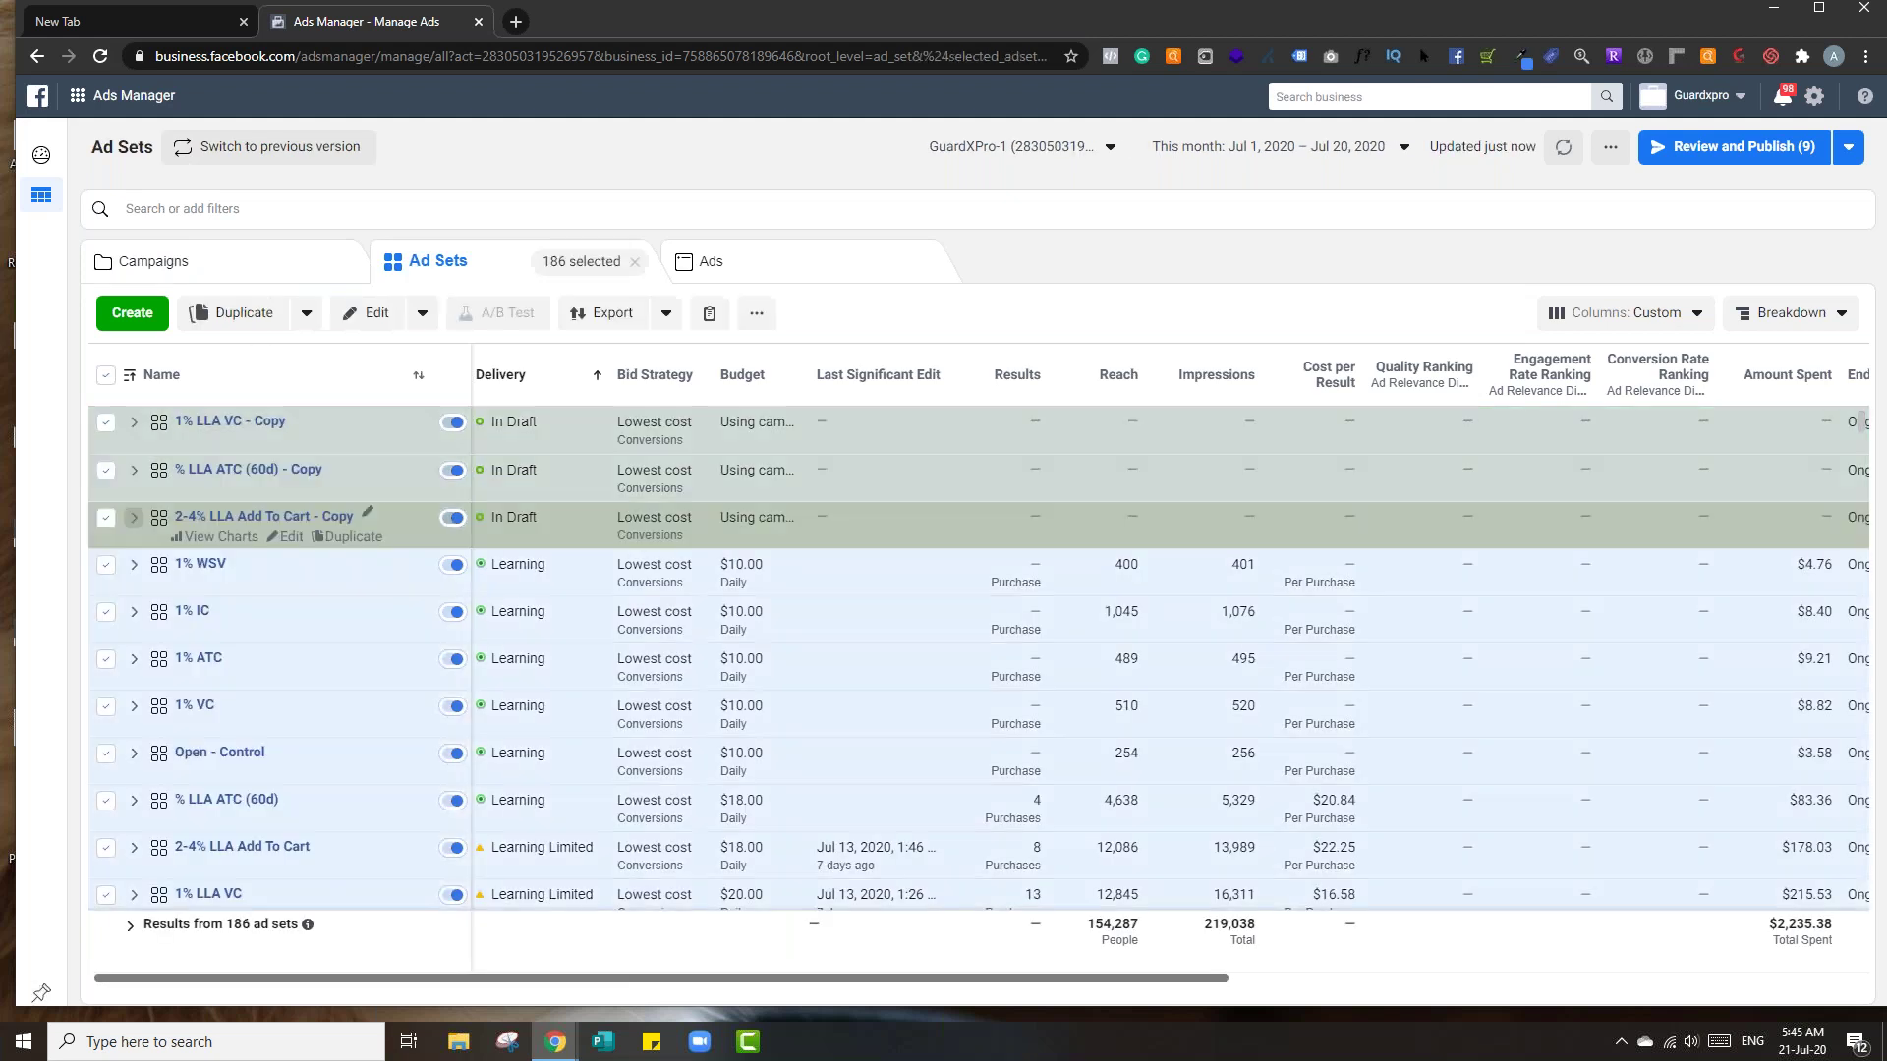
click(109, 439)
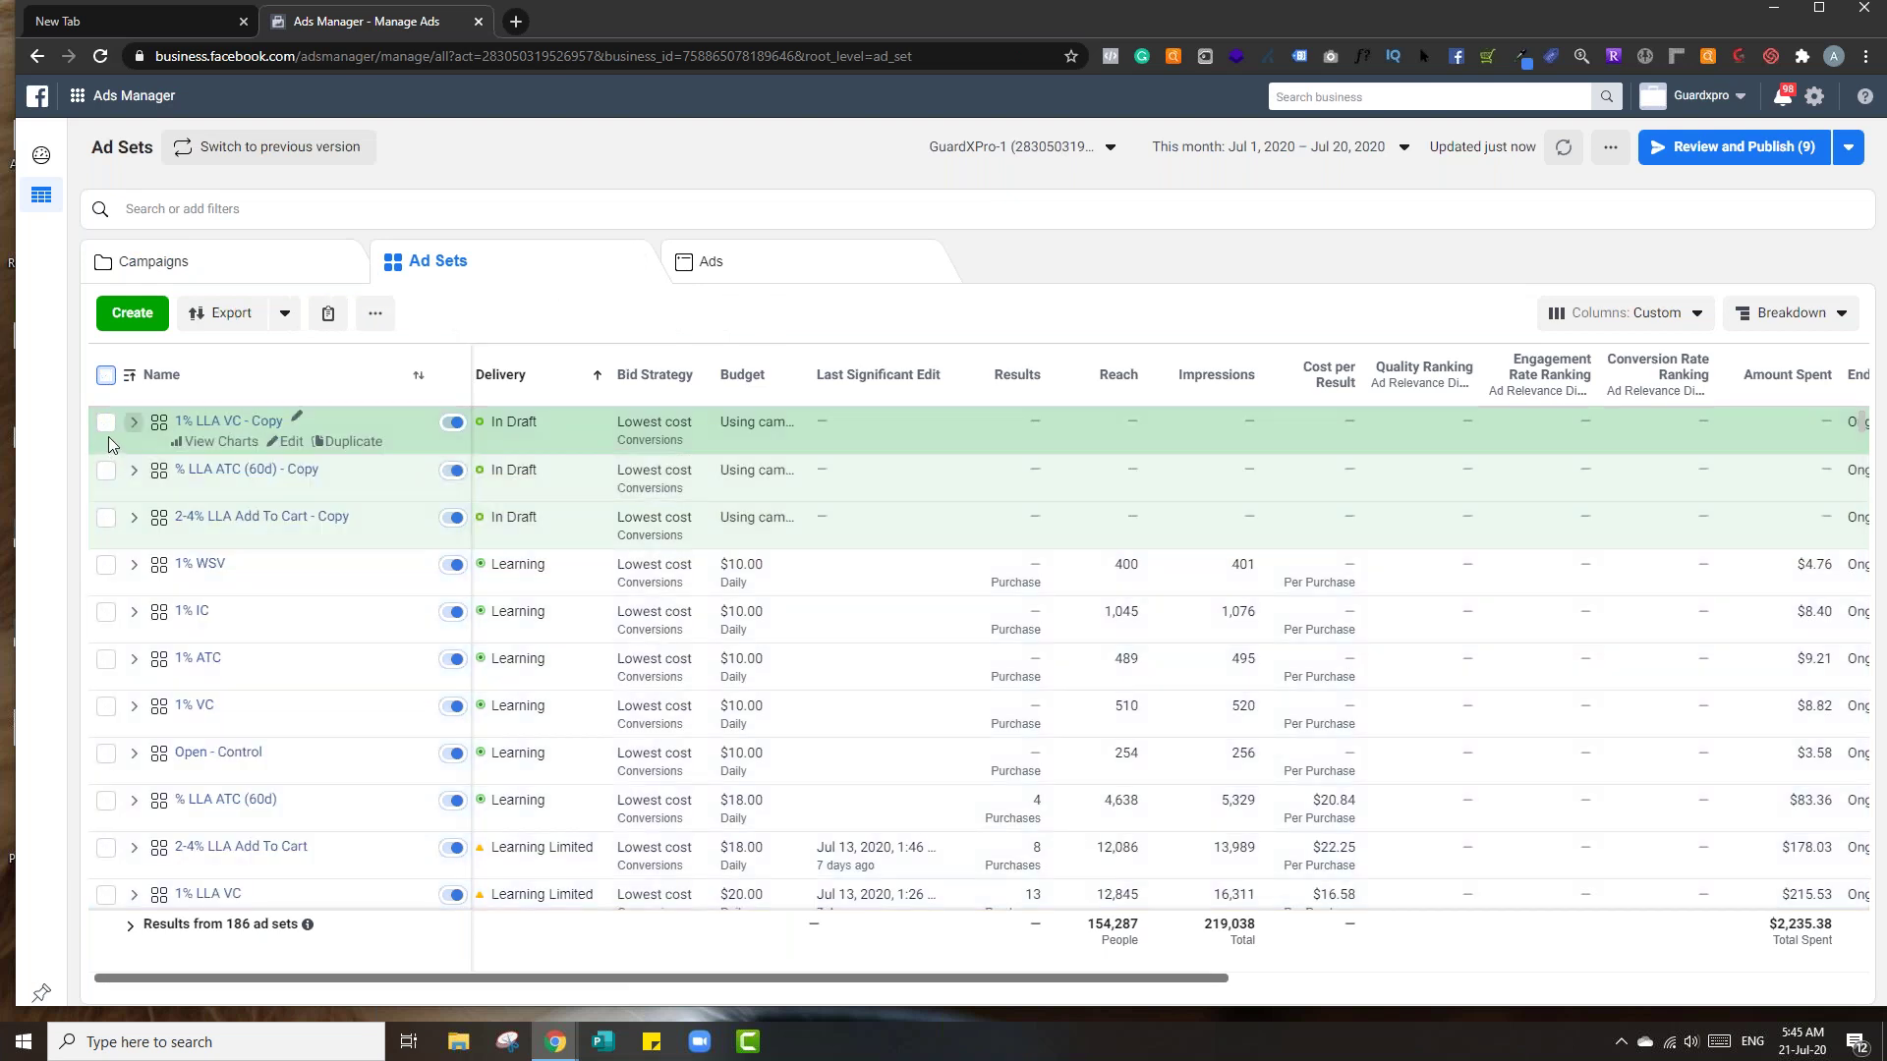
click(105, 423)
click(105, 471)
click(105, 518)
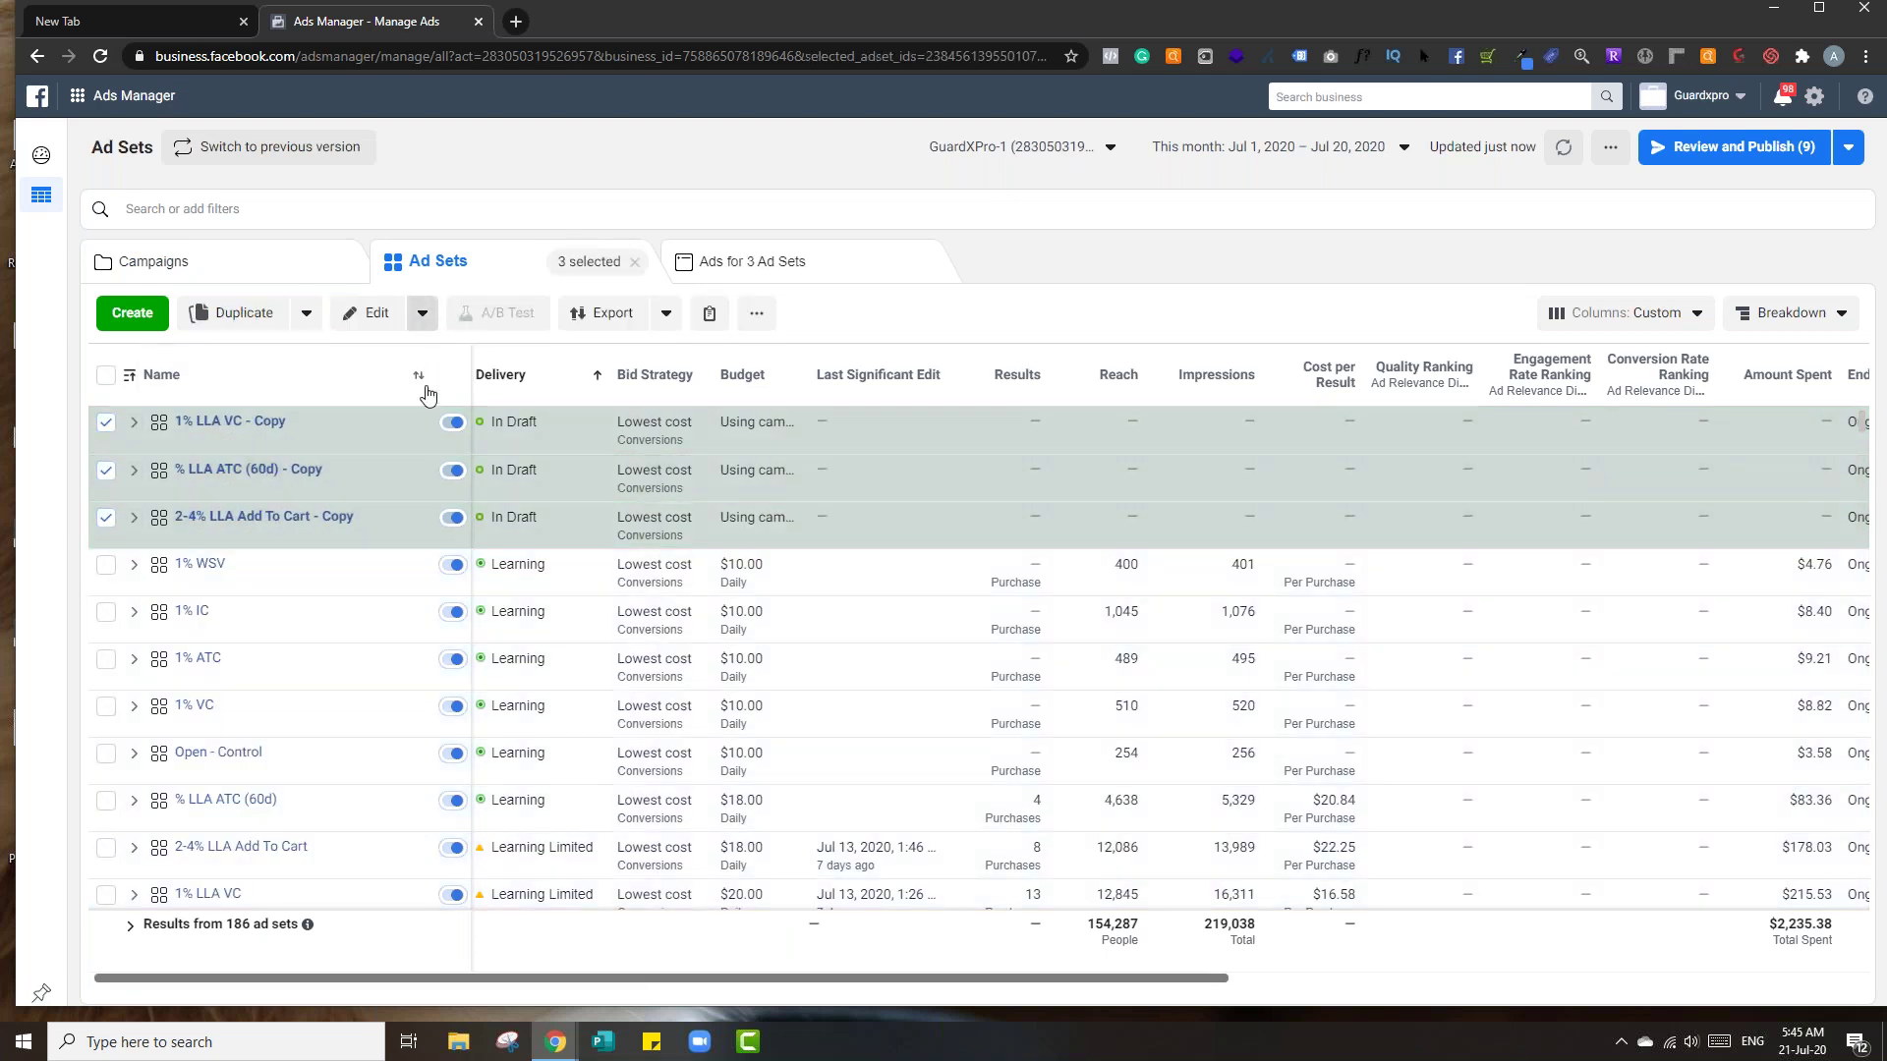
click(423, 314)
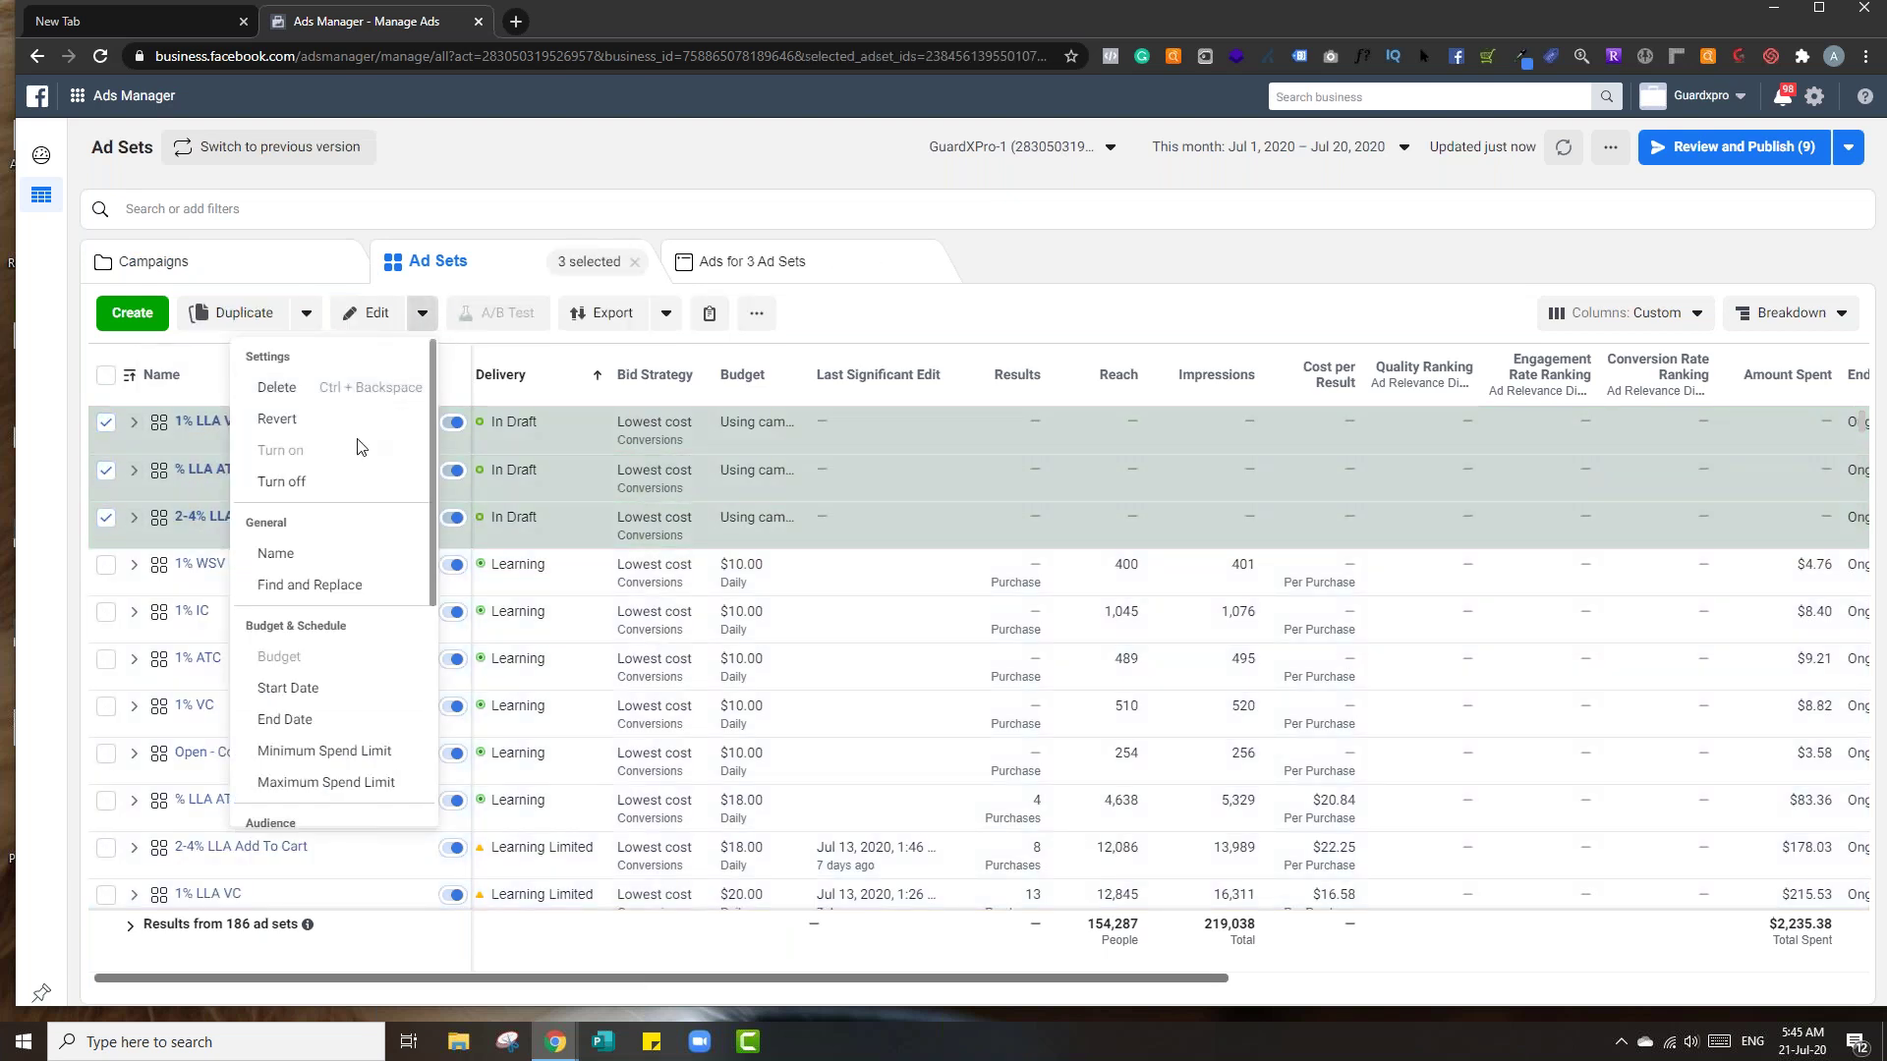
click(311, 586)
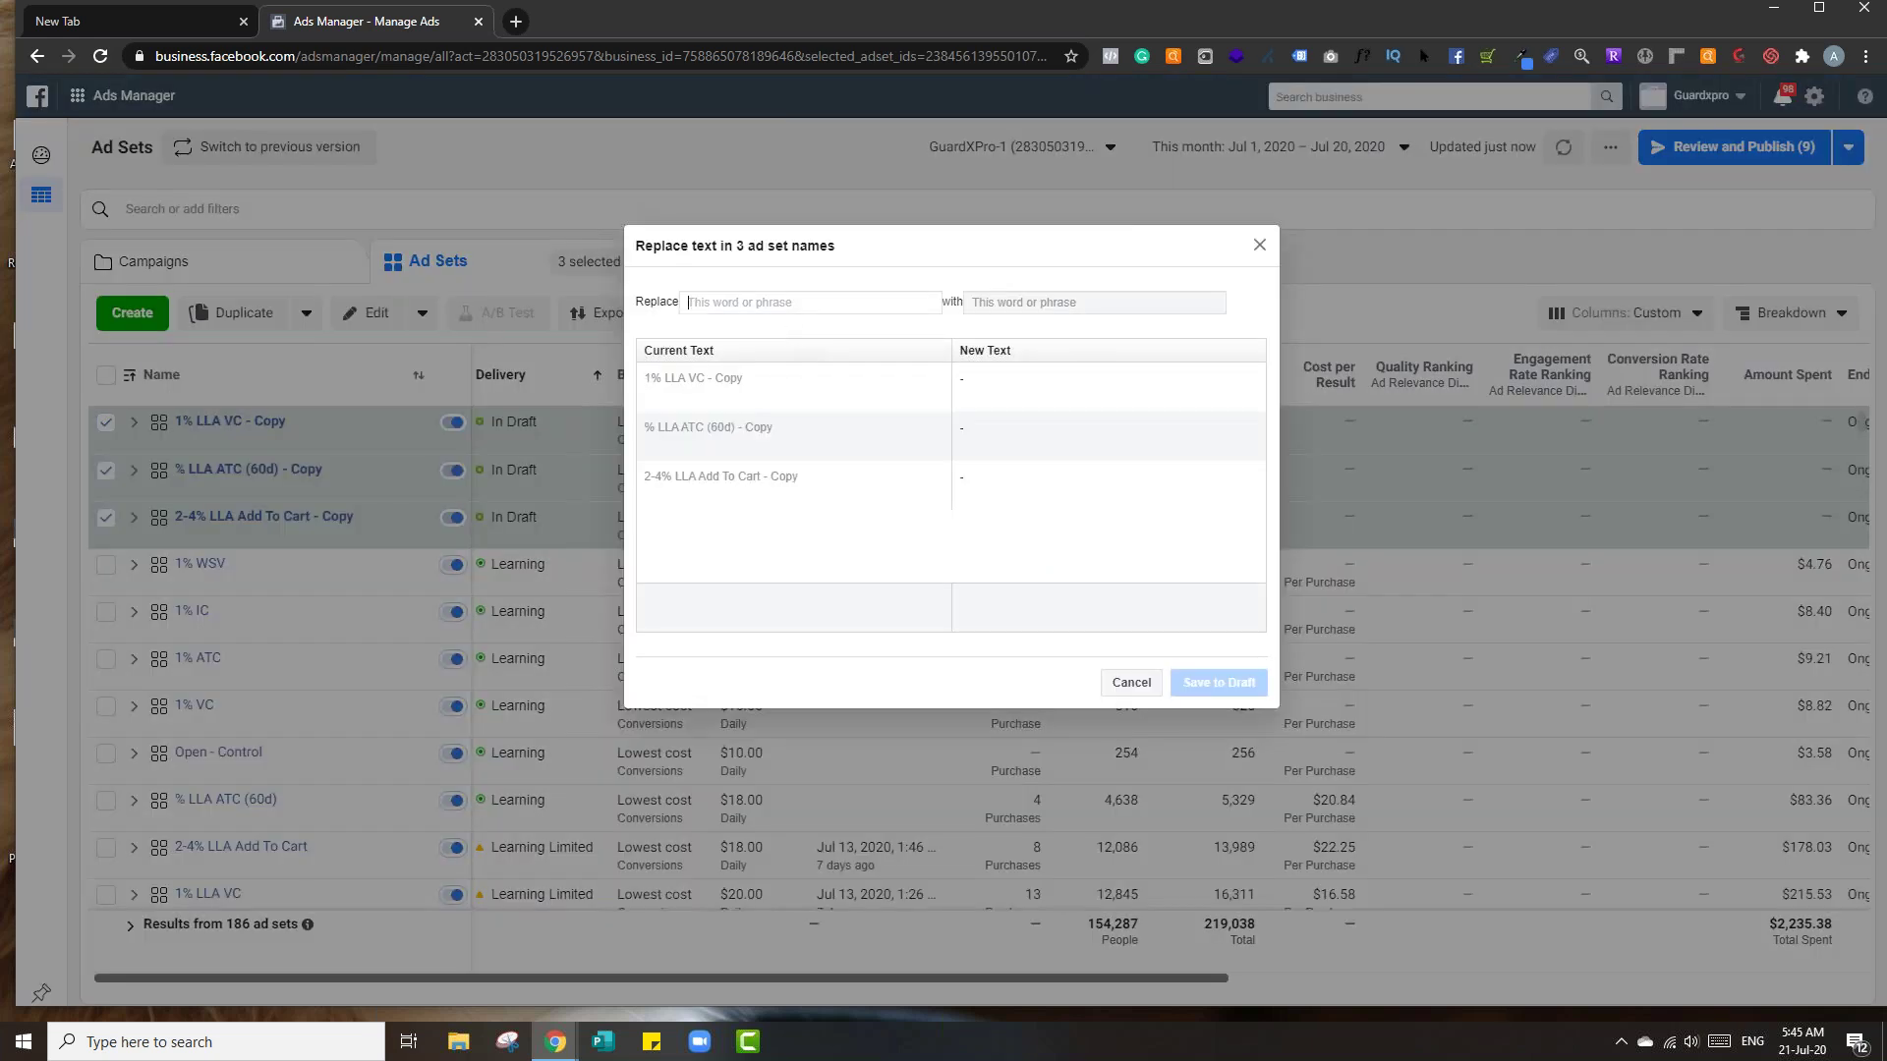
- Strip '- copy' from the three ad set names, save to draft, and return to Campaigns
text(- )
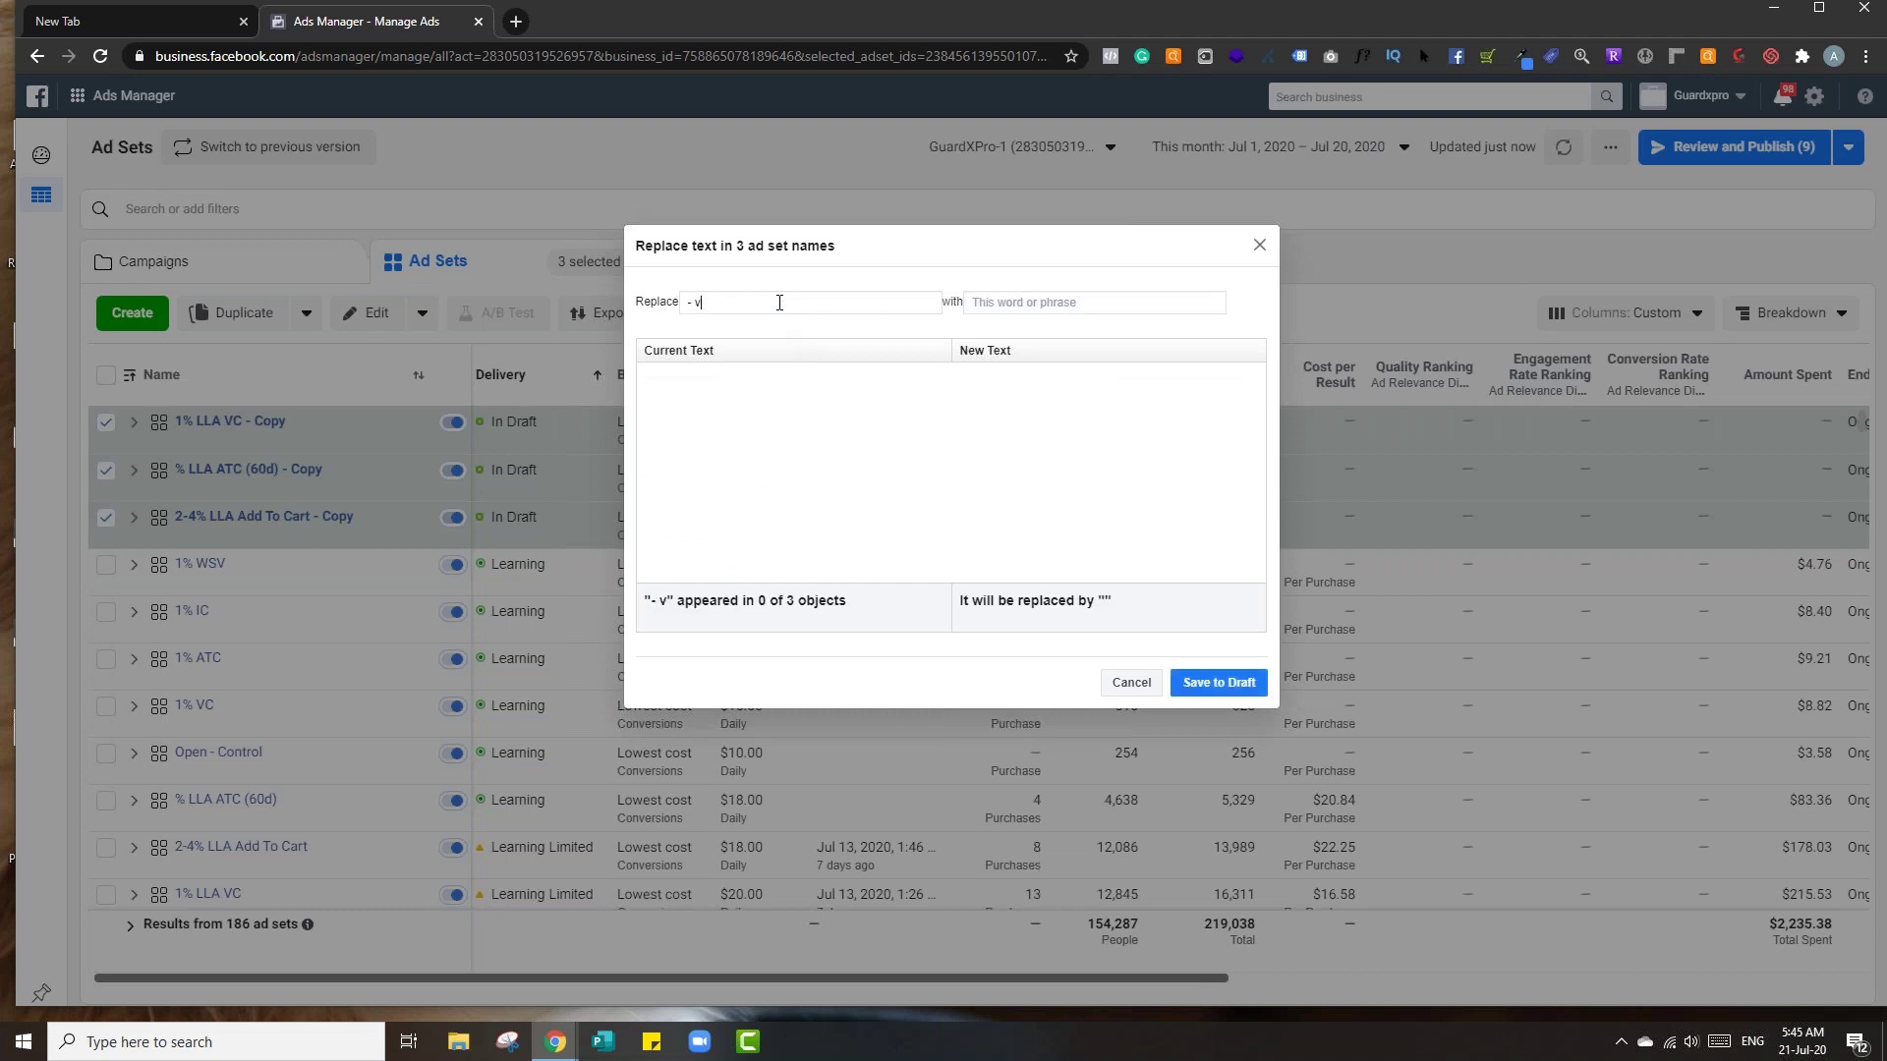
text(copy)
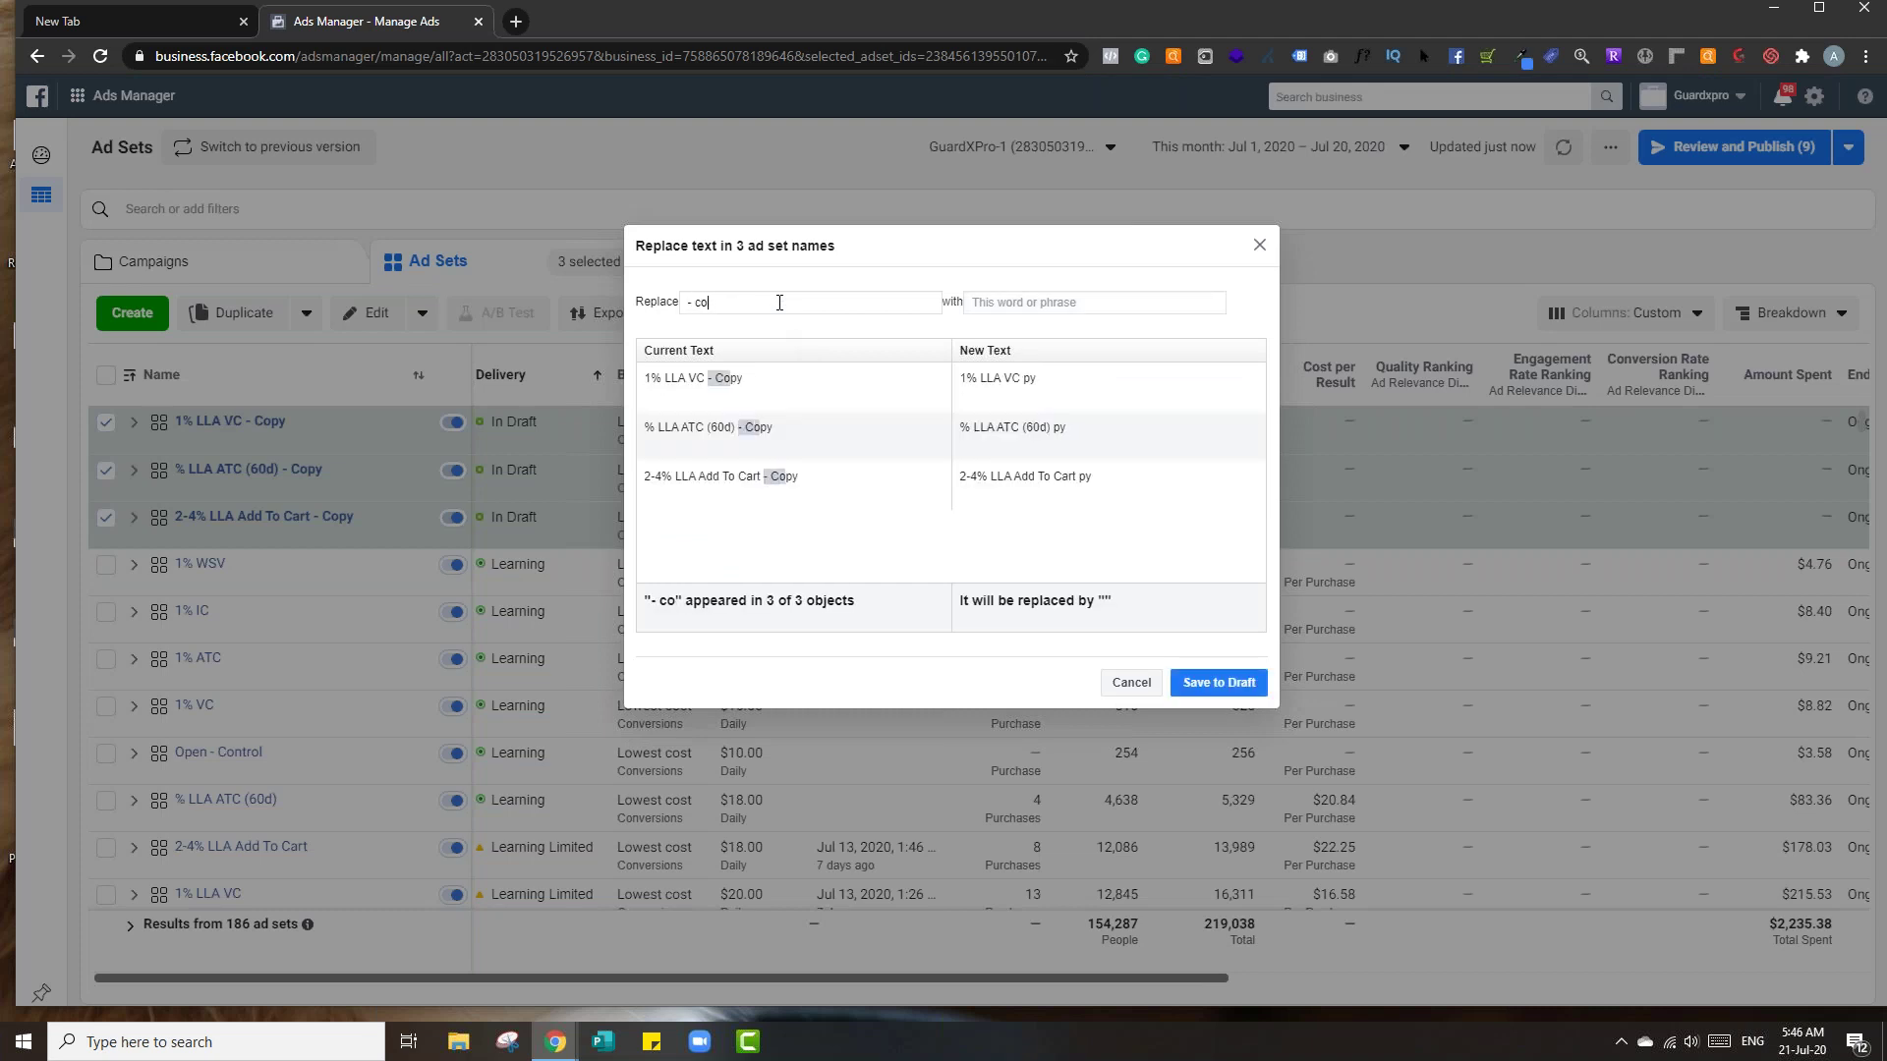
click(1219, 682)
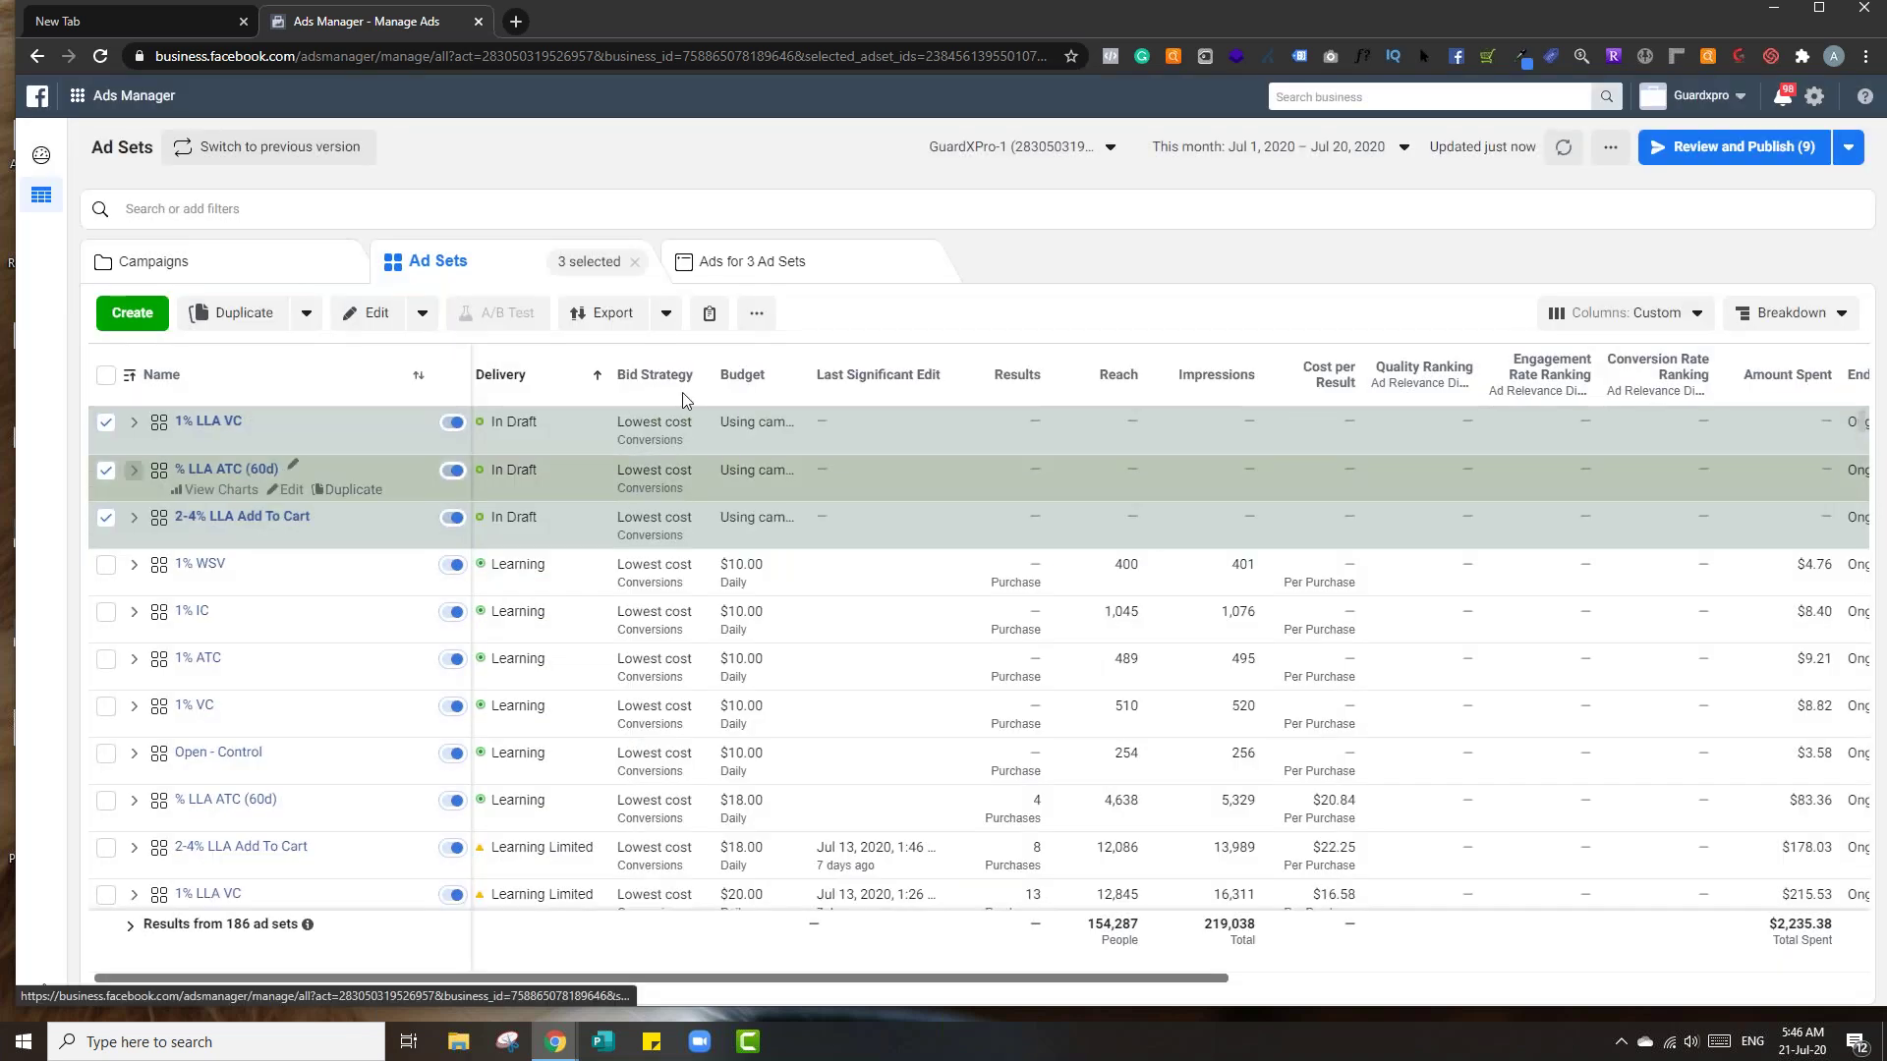
click(1682, 150)
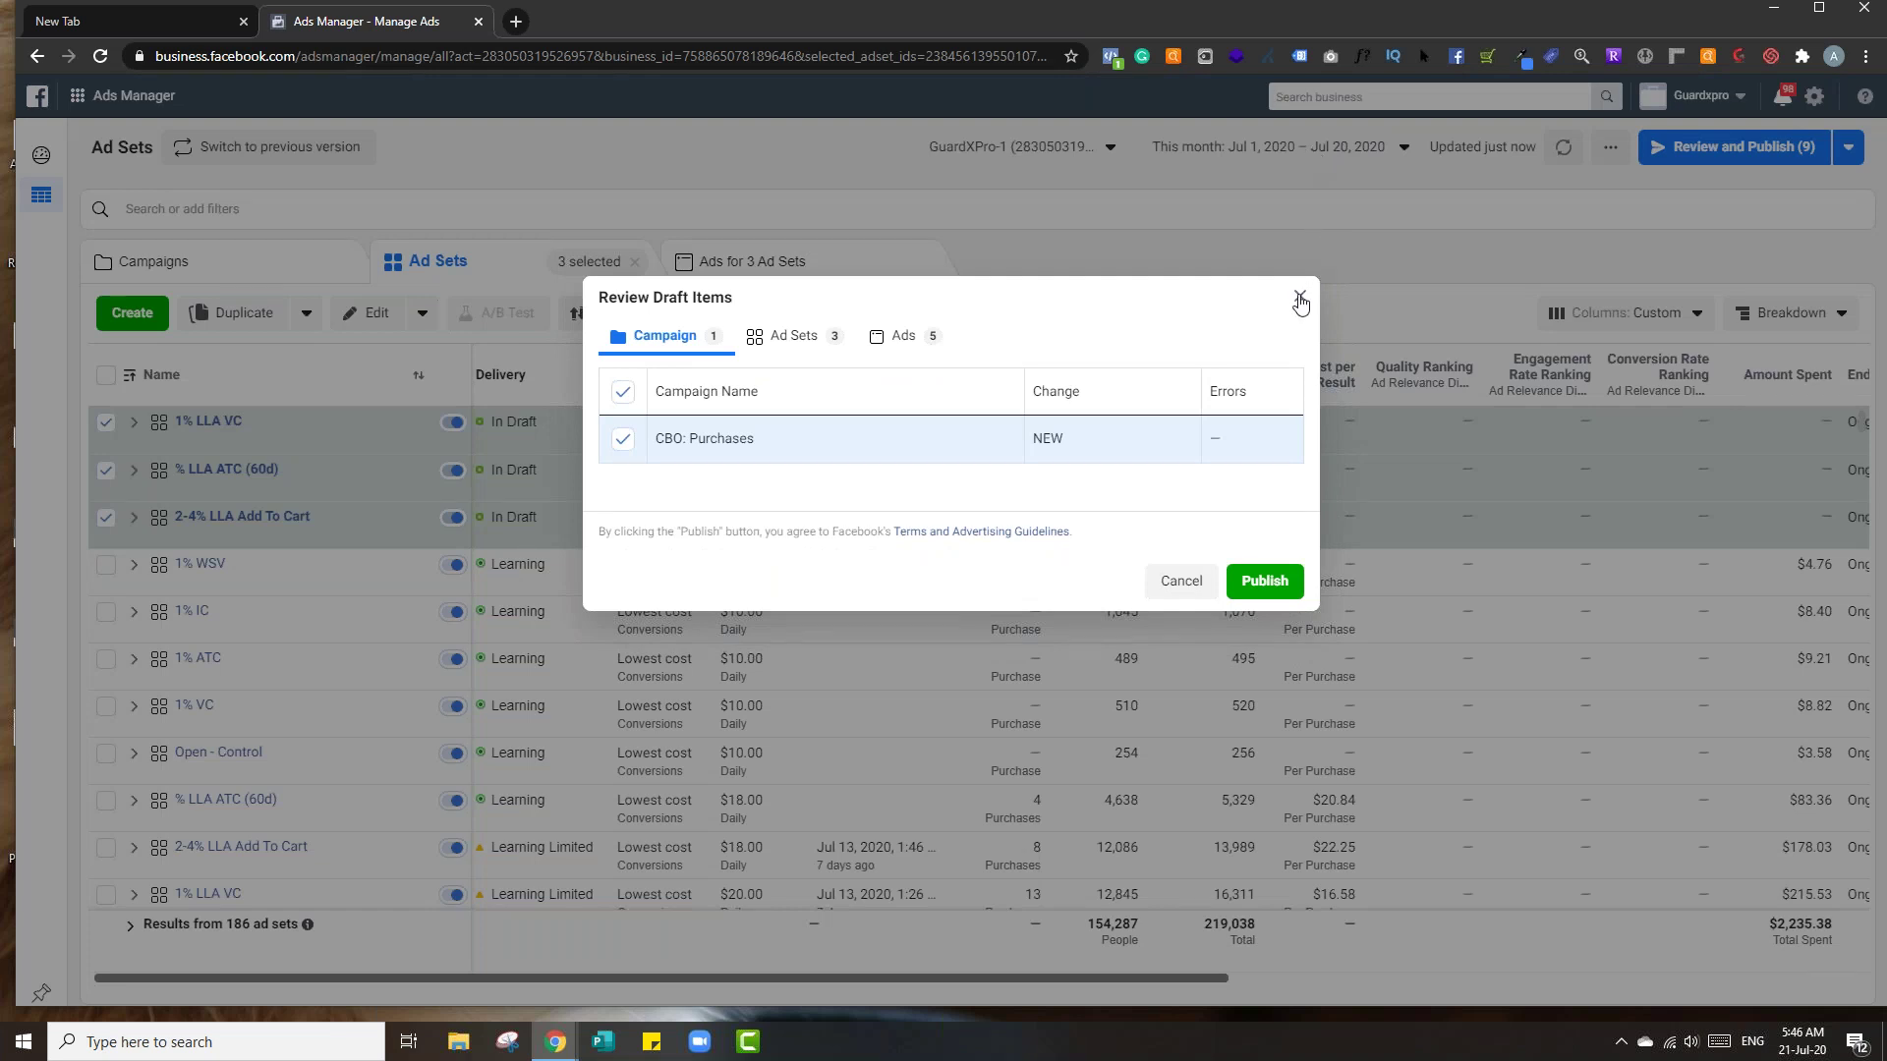
key(Escape)
click(228, 255)
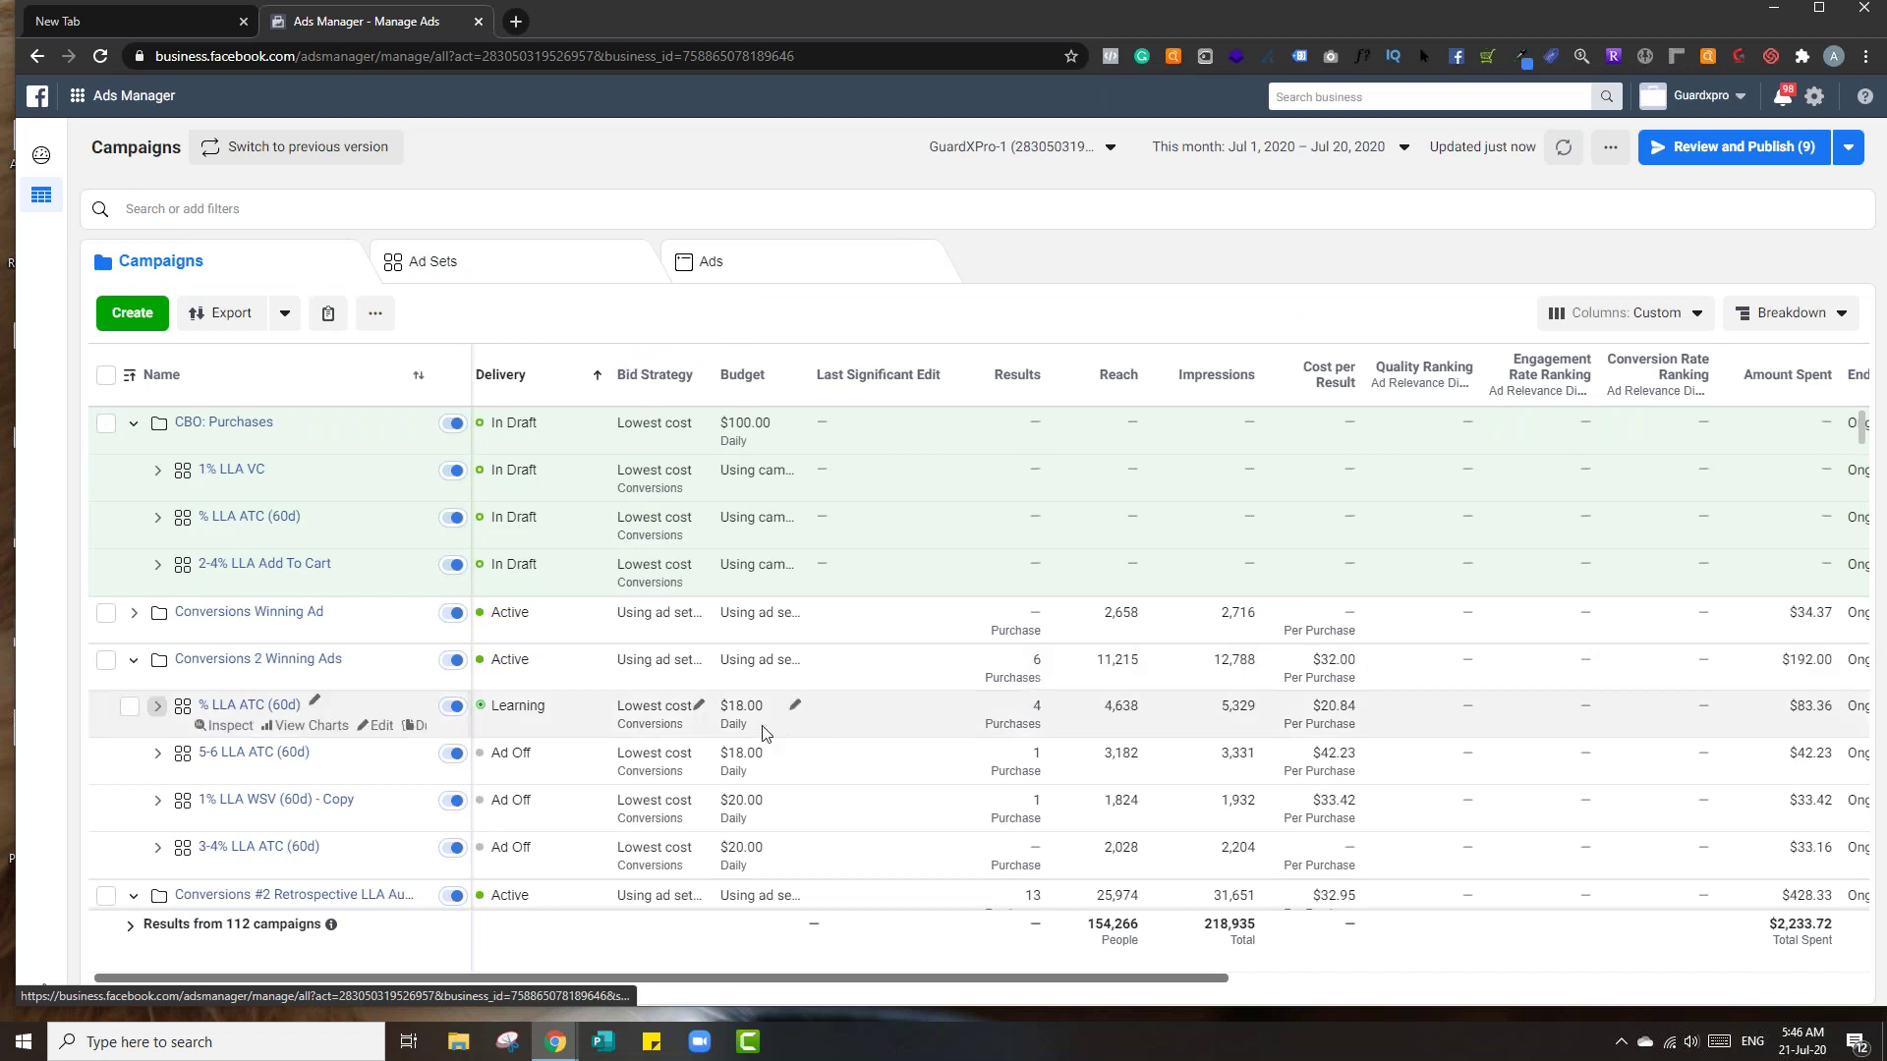
- Collapse the other expanded campaigns and edit the $100.00 daily budget of CBO: Purchases
click(134, 614)
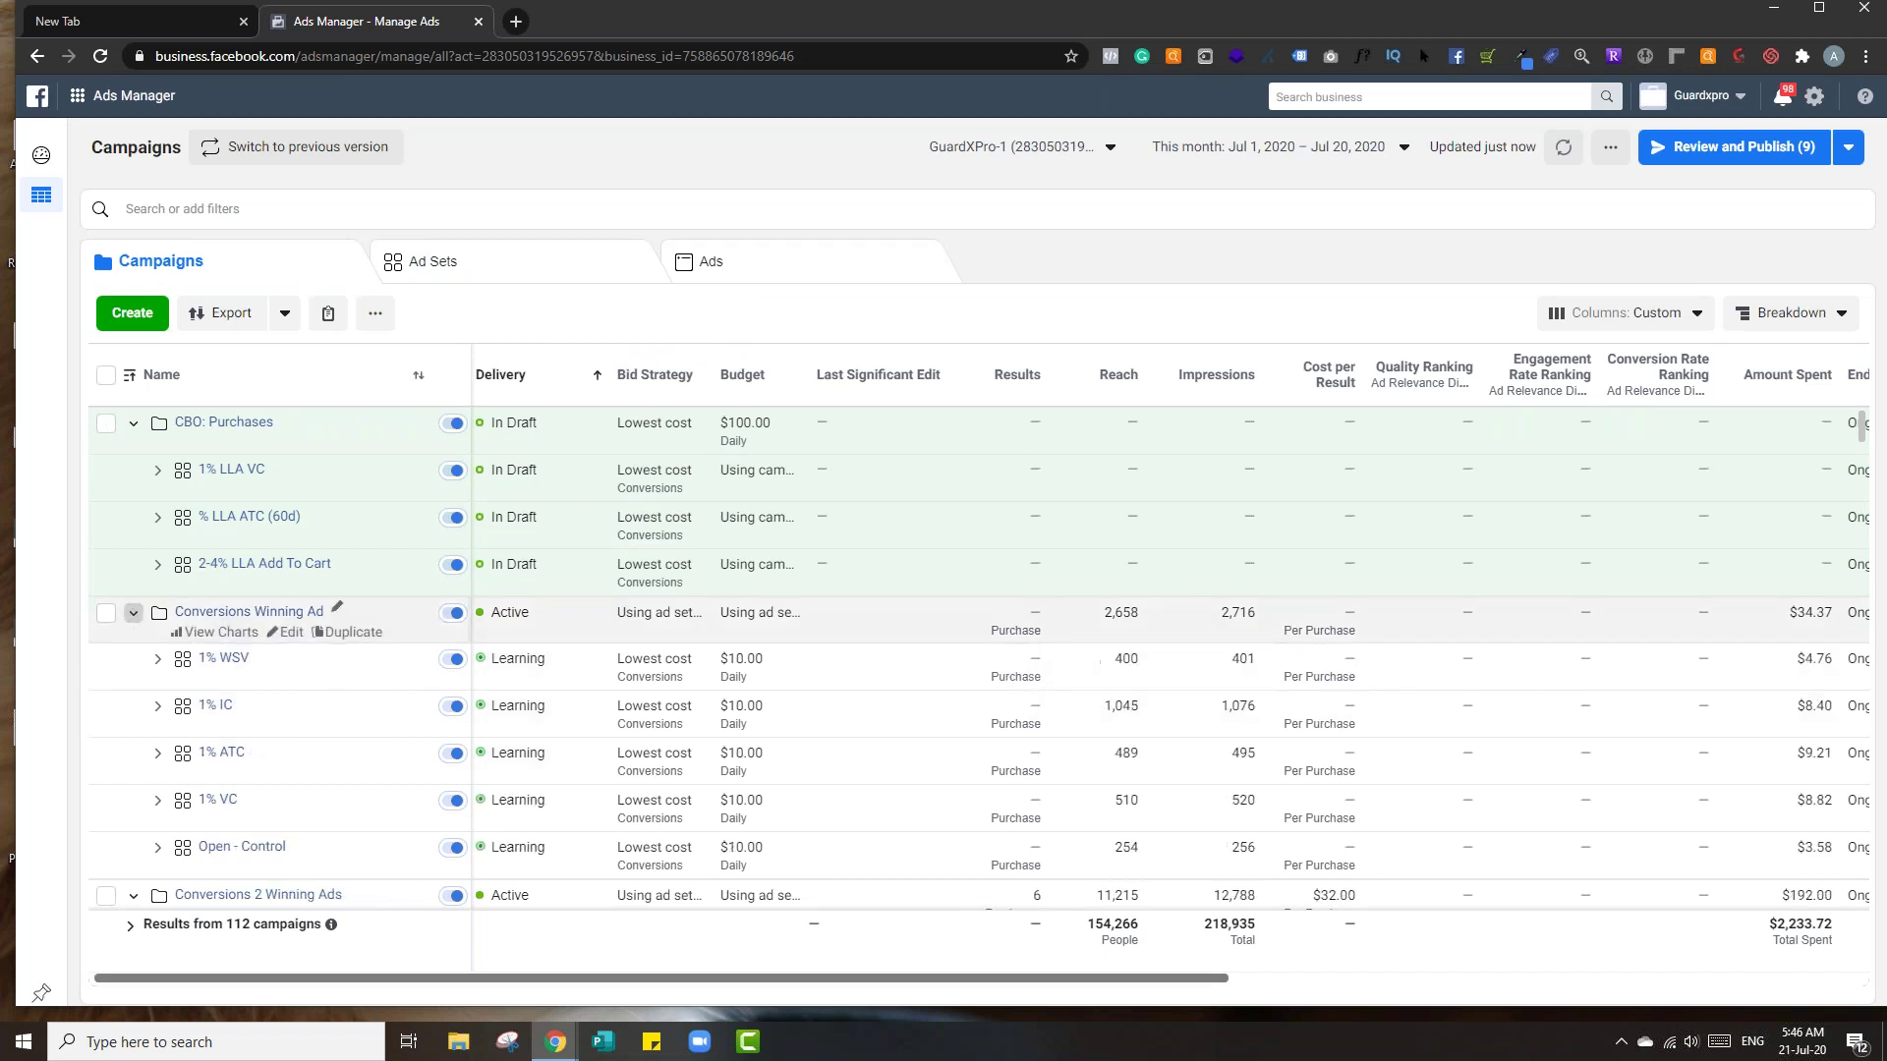
click(134, 613)
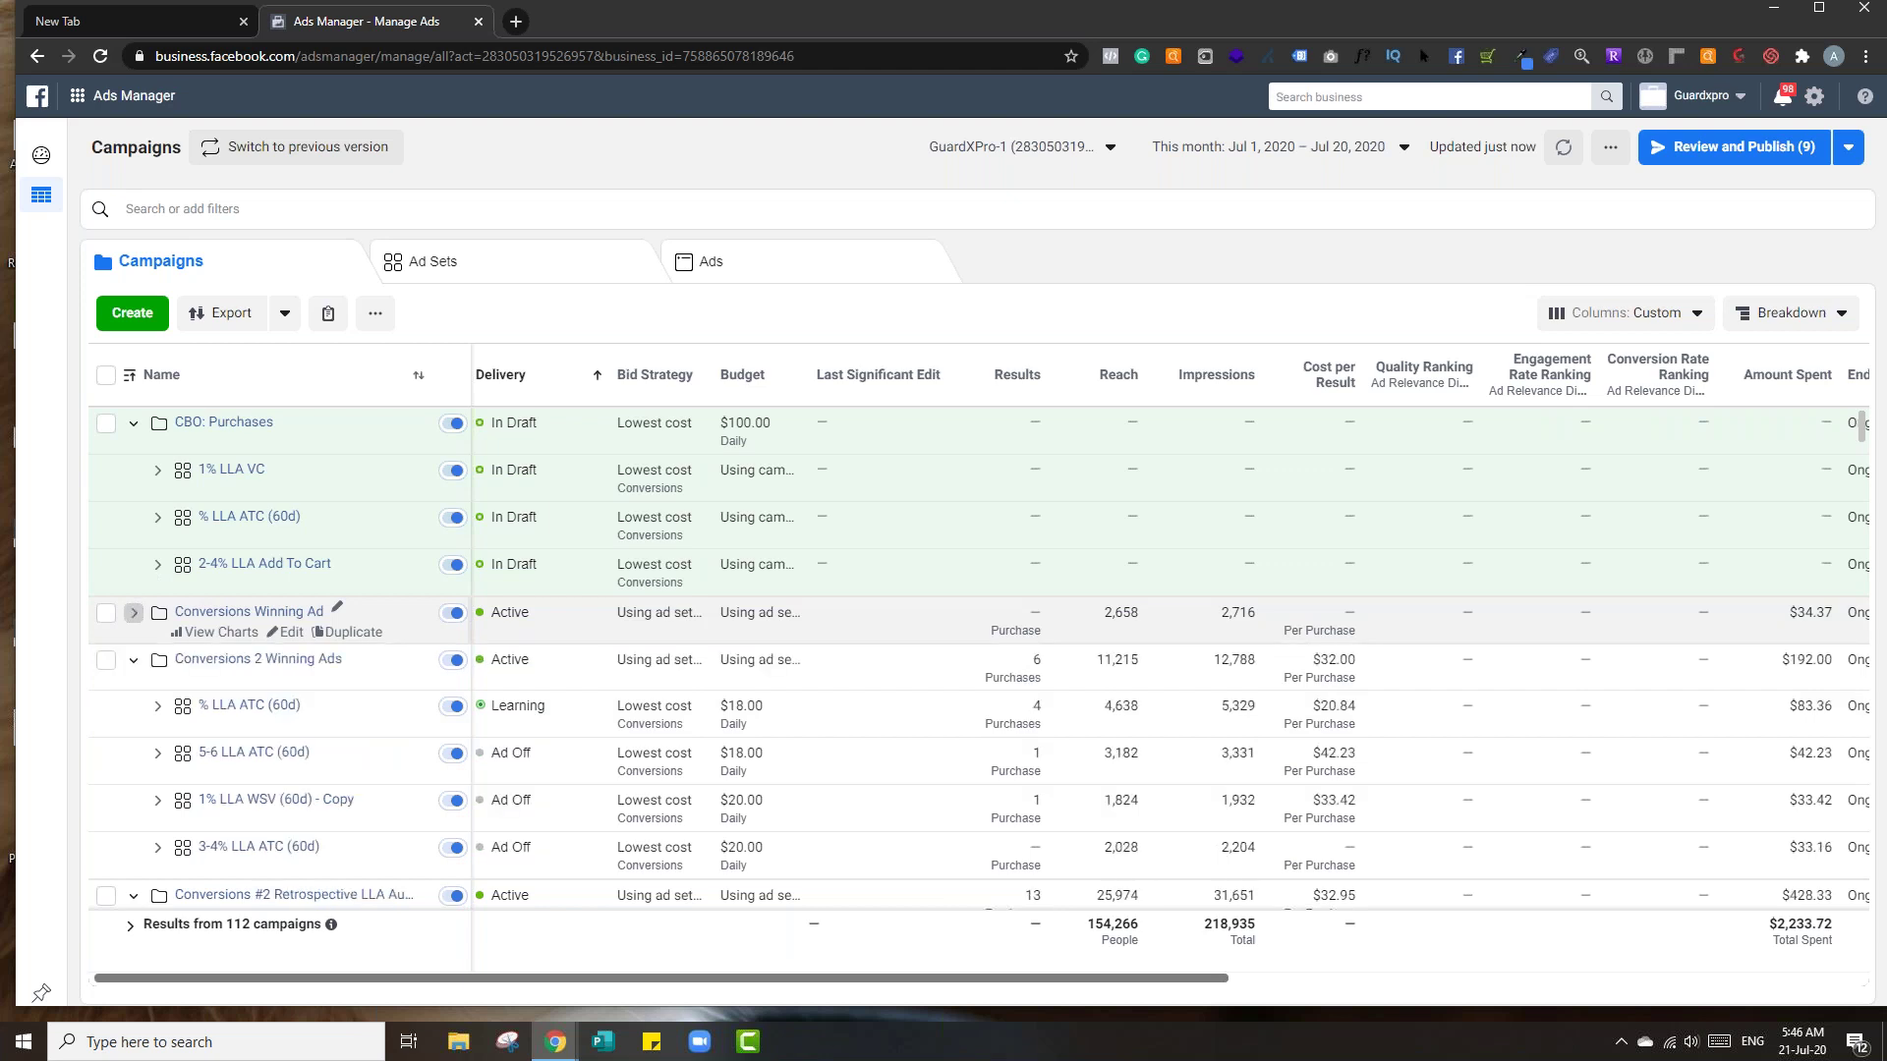
click(134, 659)
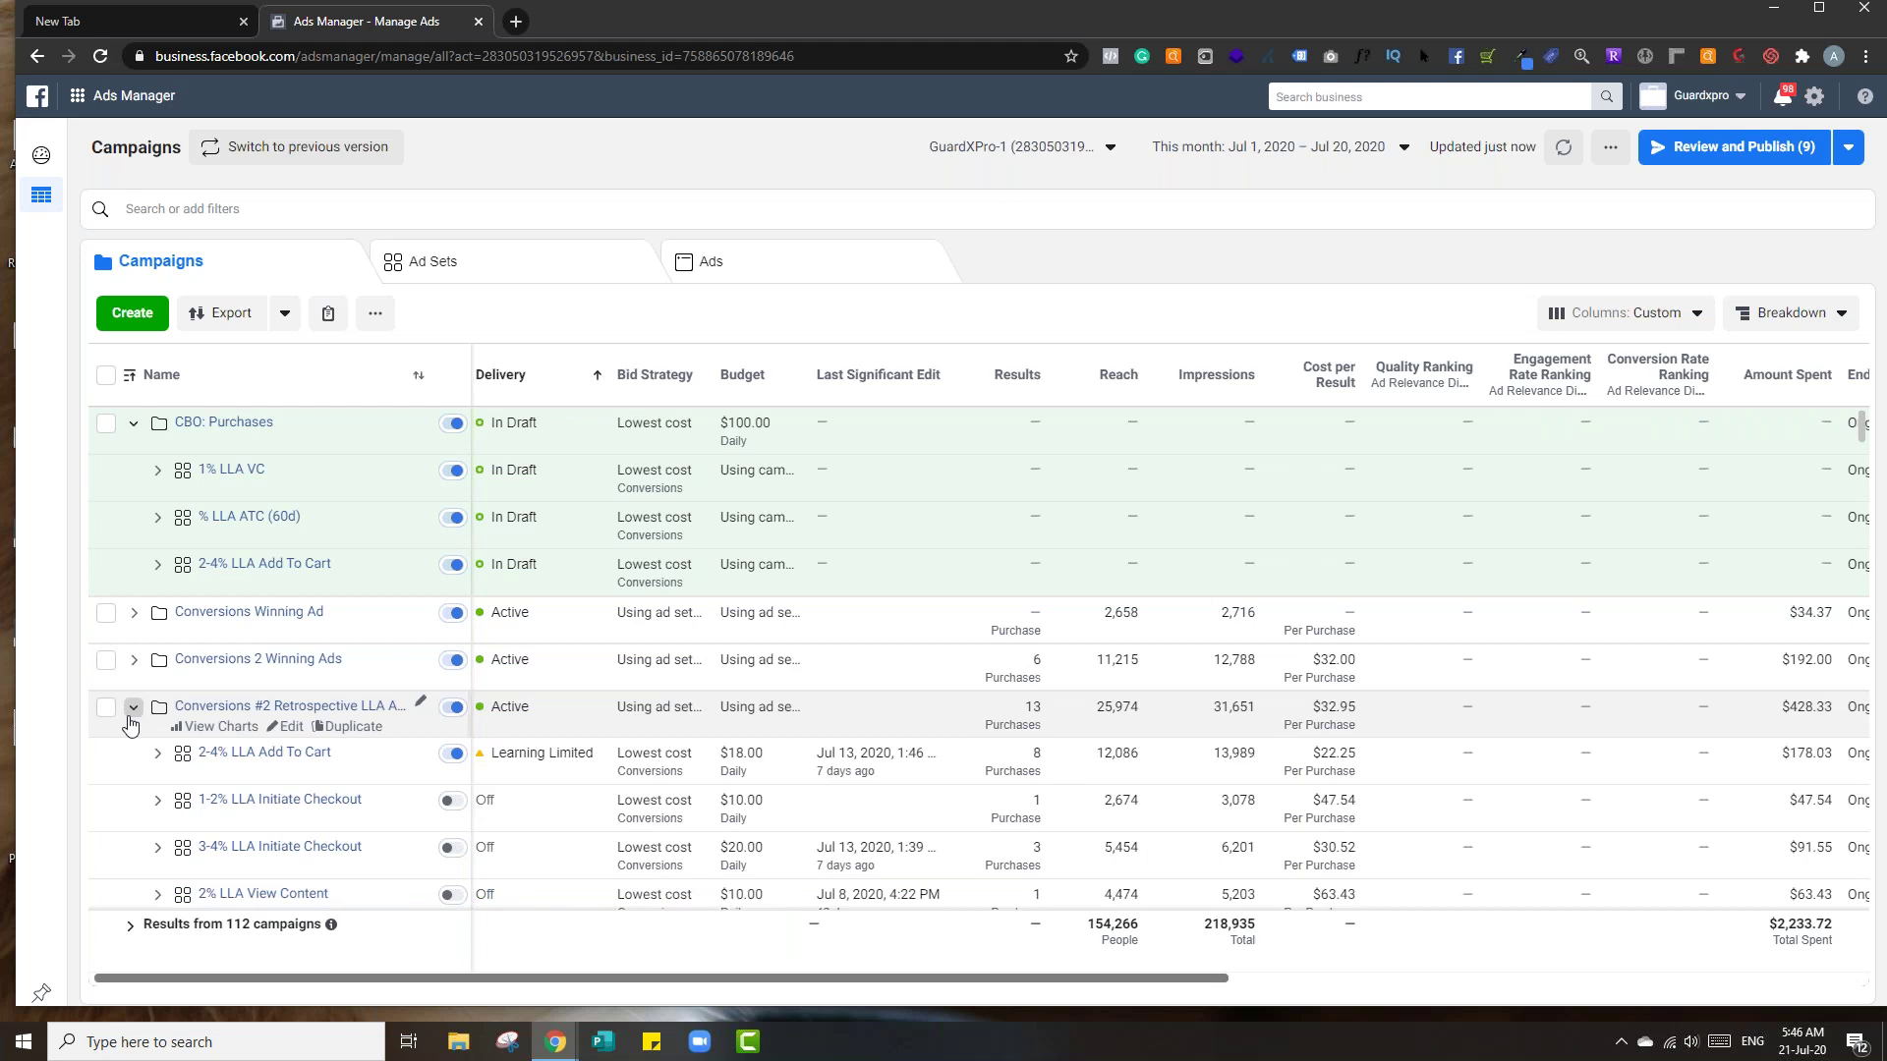
click(133, 708)
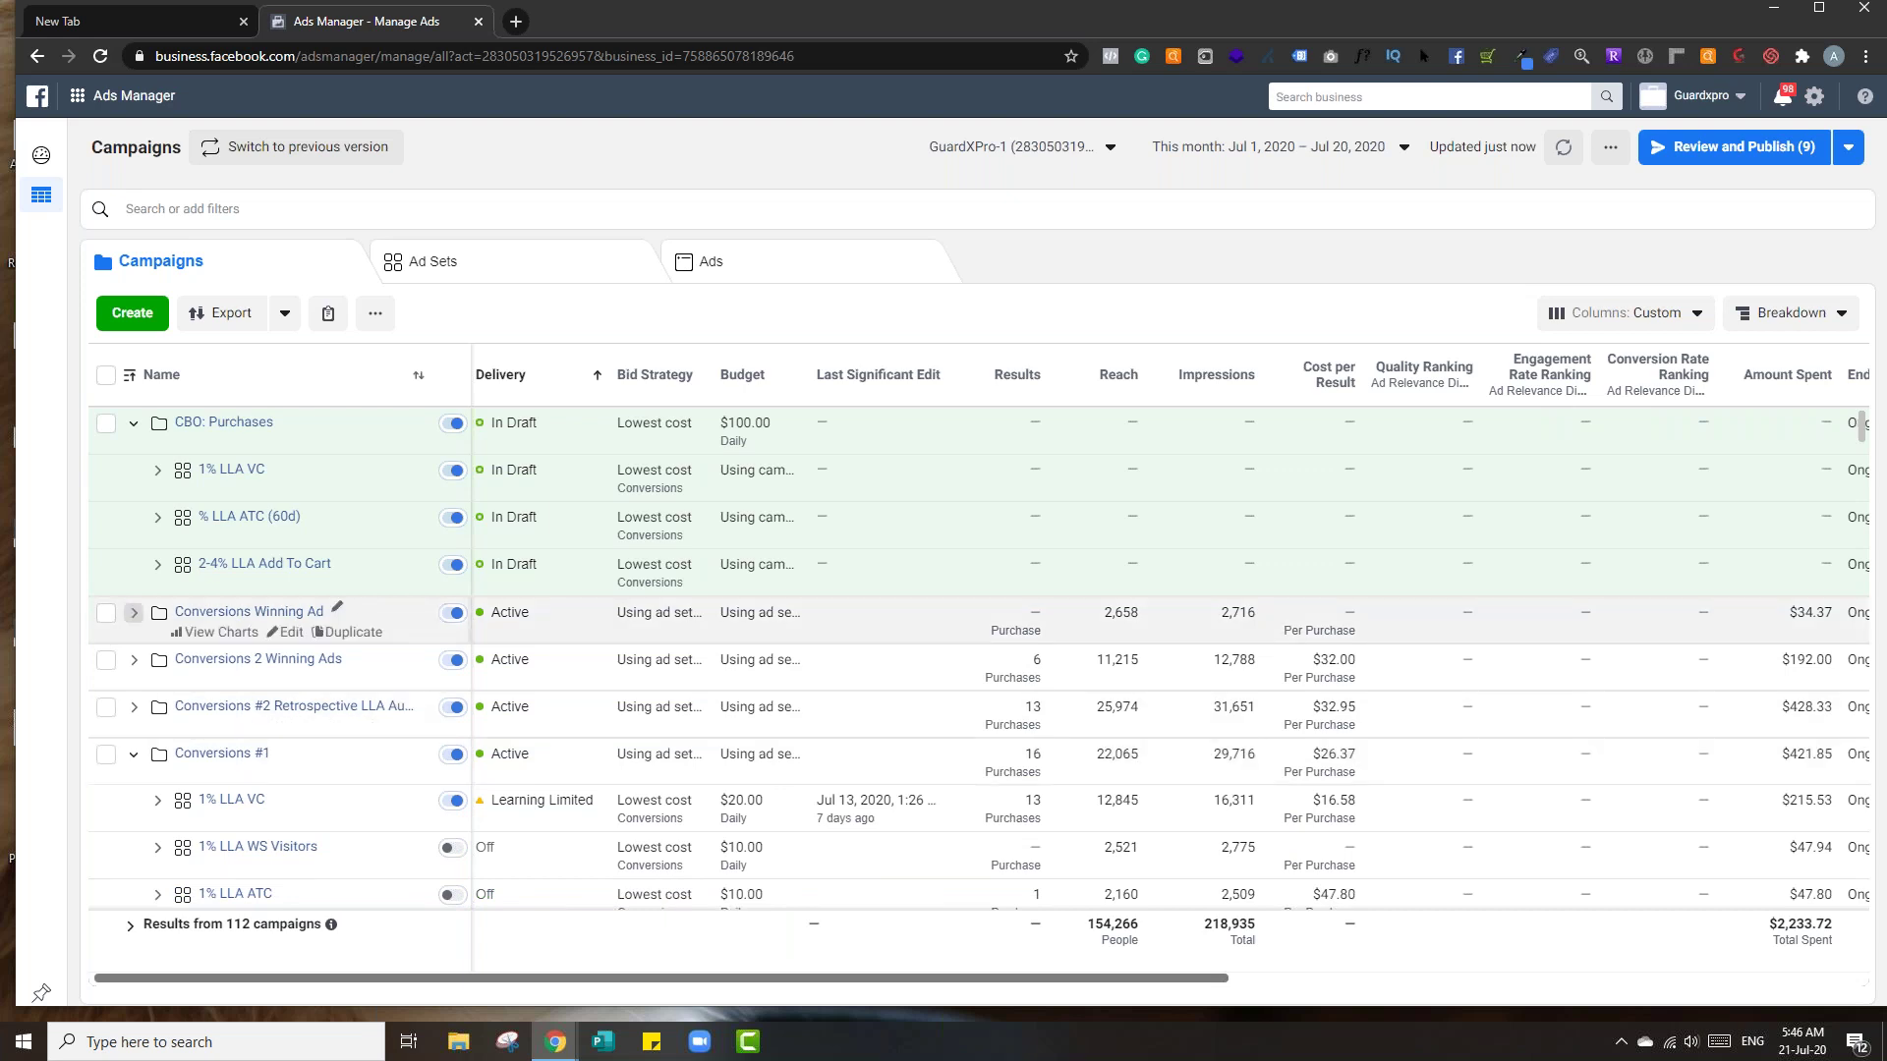
click(805, 424)
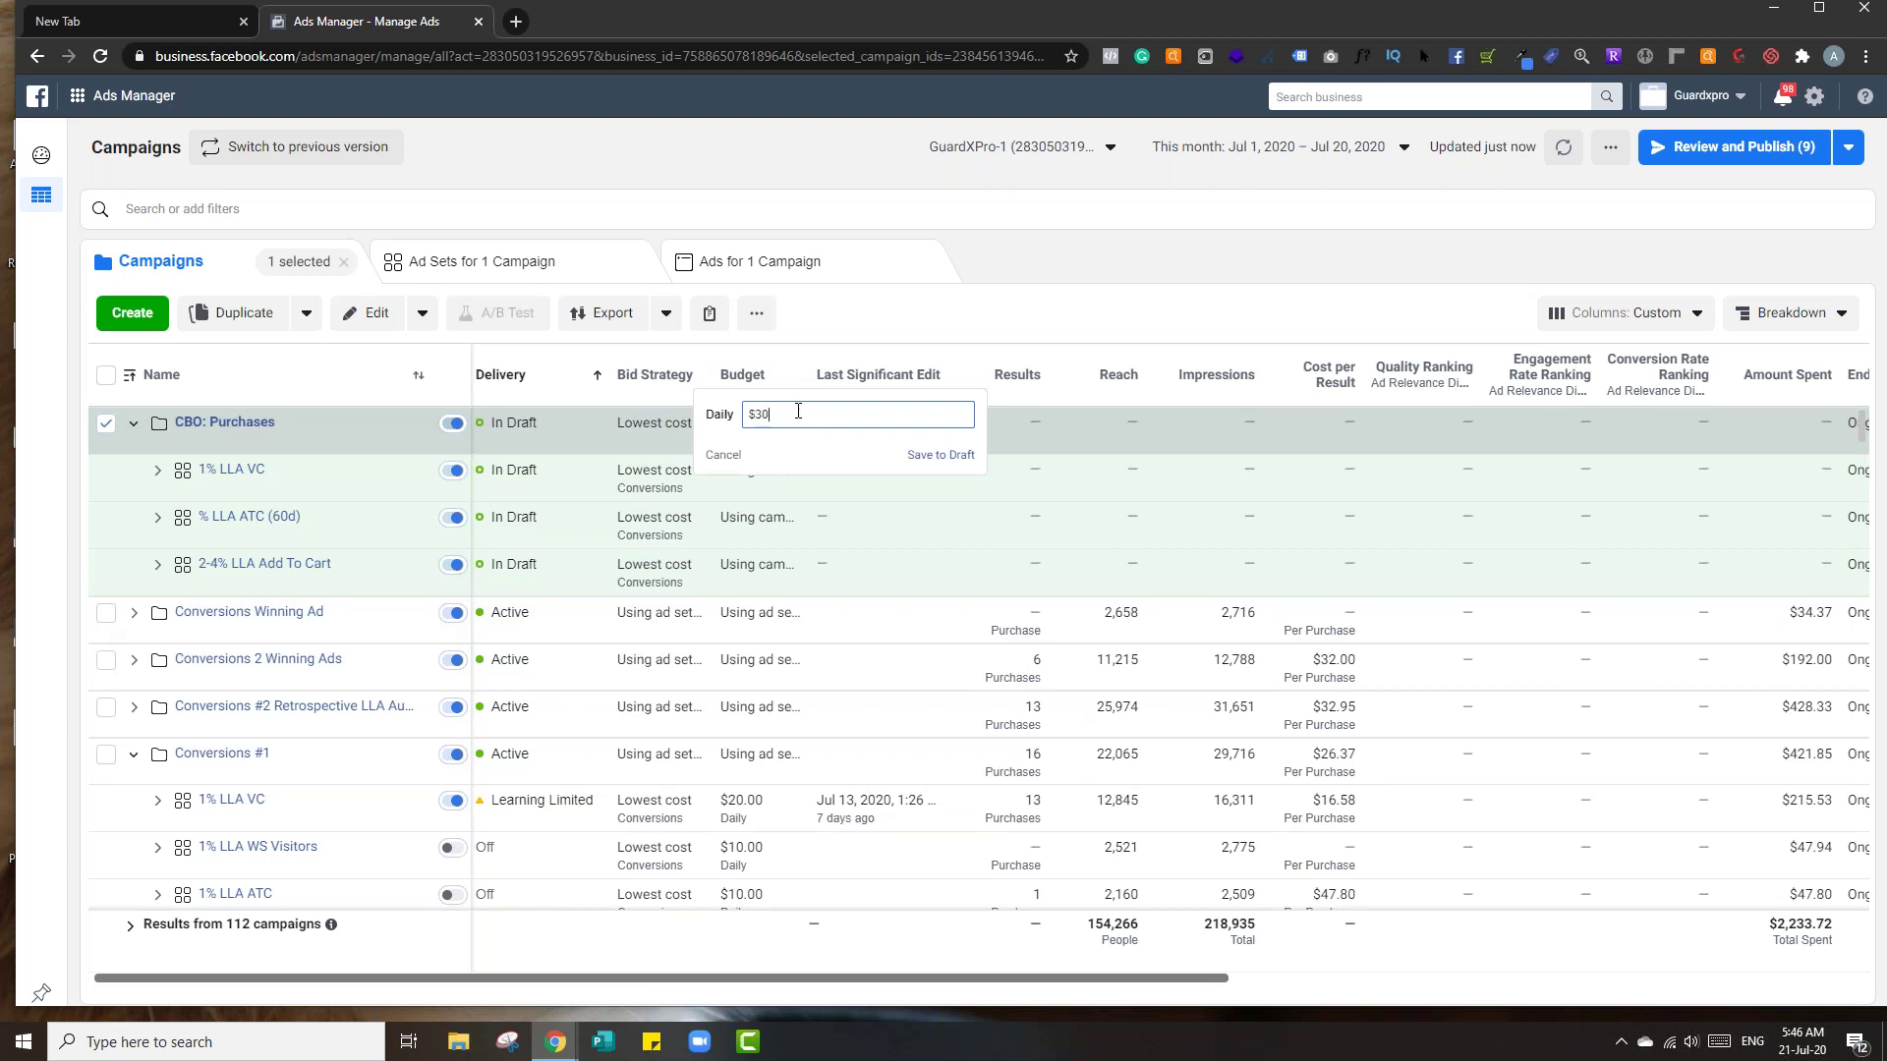
- Commit $30 as the CBO: Purchases daily budget, saved to draft
key(Return)
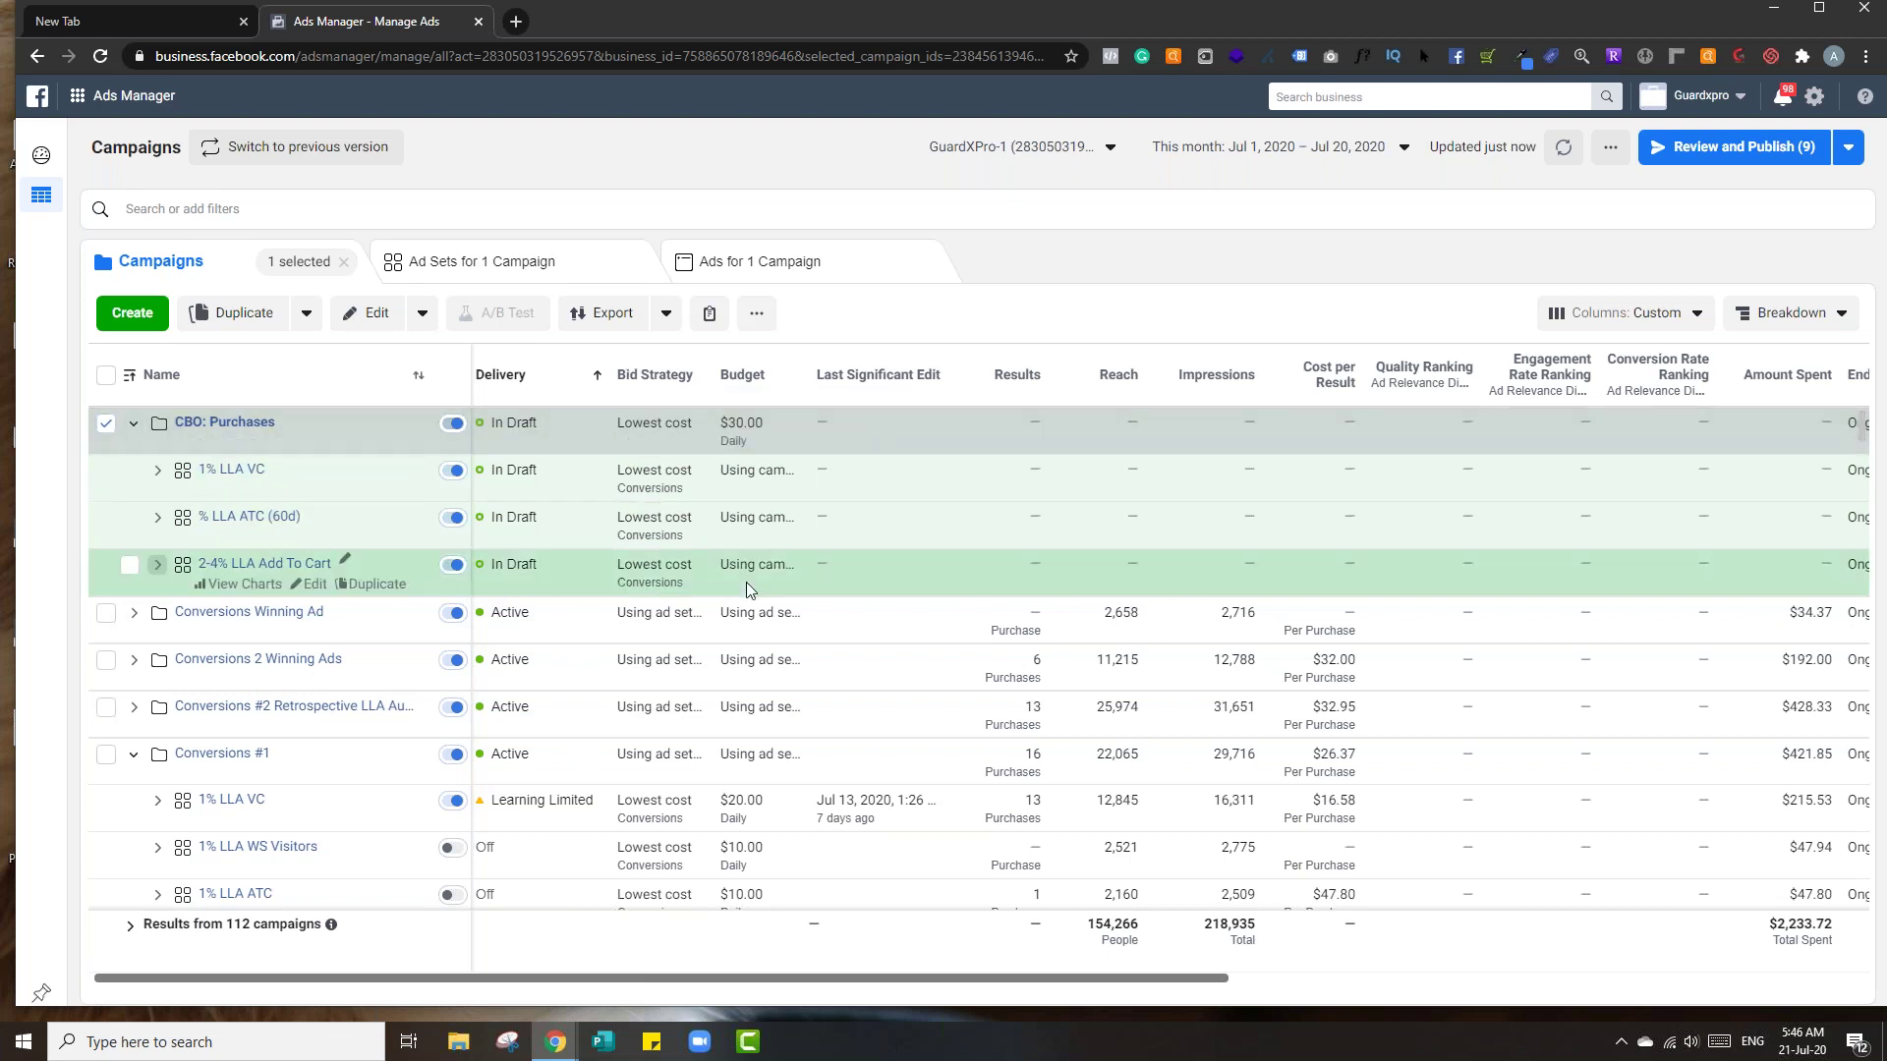
- Duplicate the 'How many phones' ad from 1% LLA VC into % LLA ATC (60d) and 2-4% LLA Add To Cart
click(157, 470)
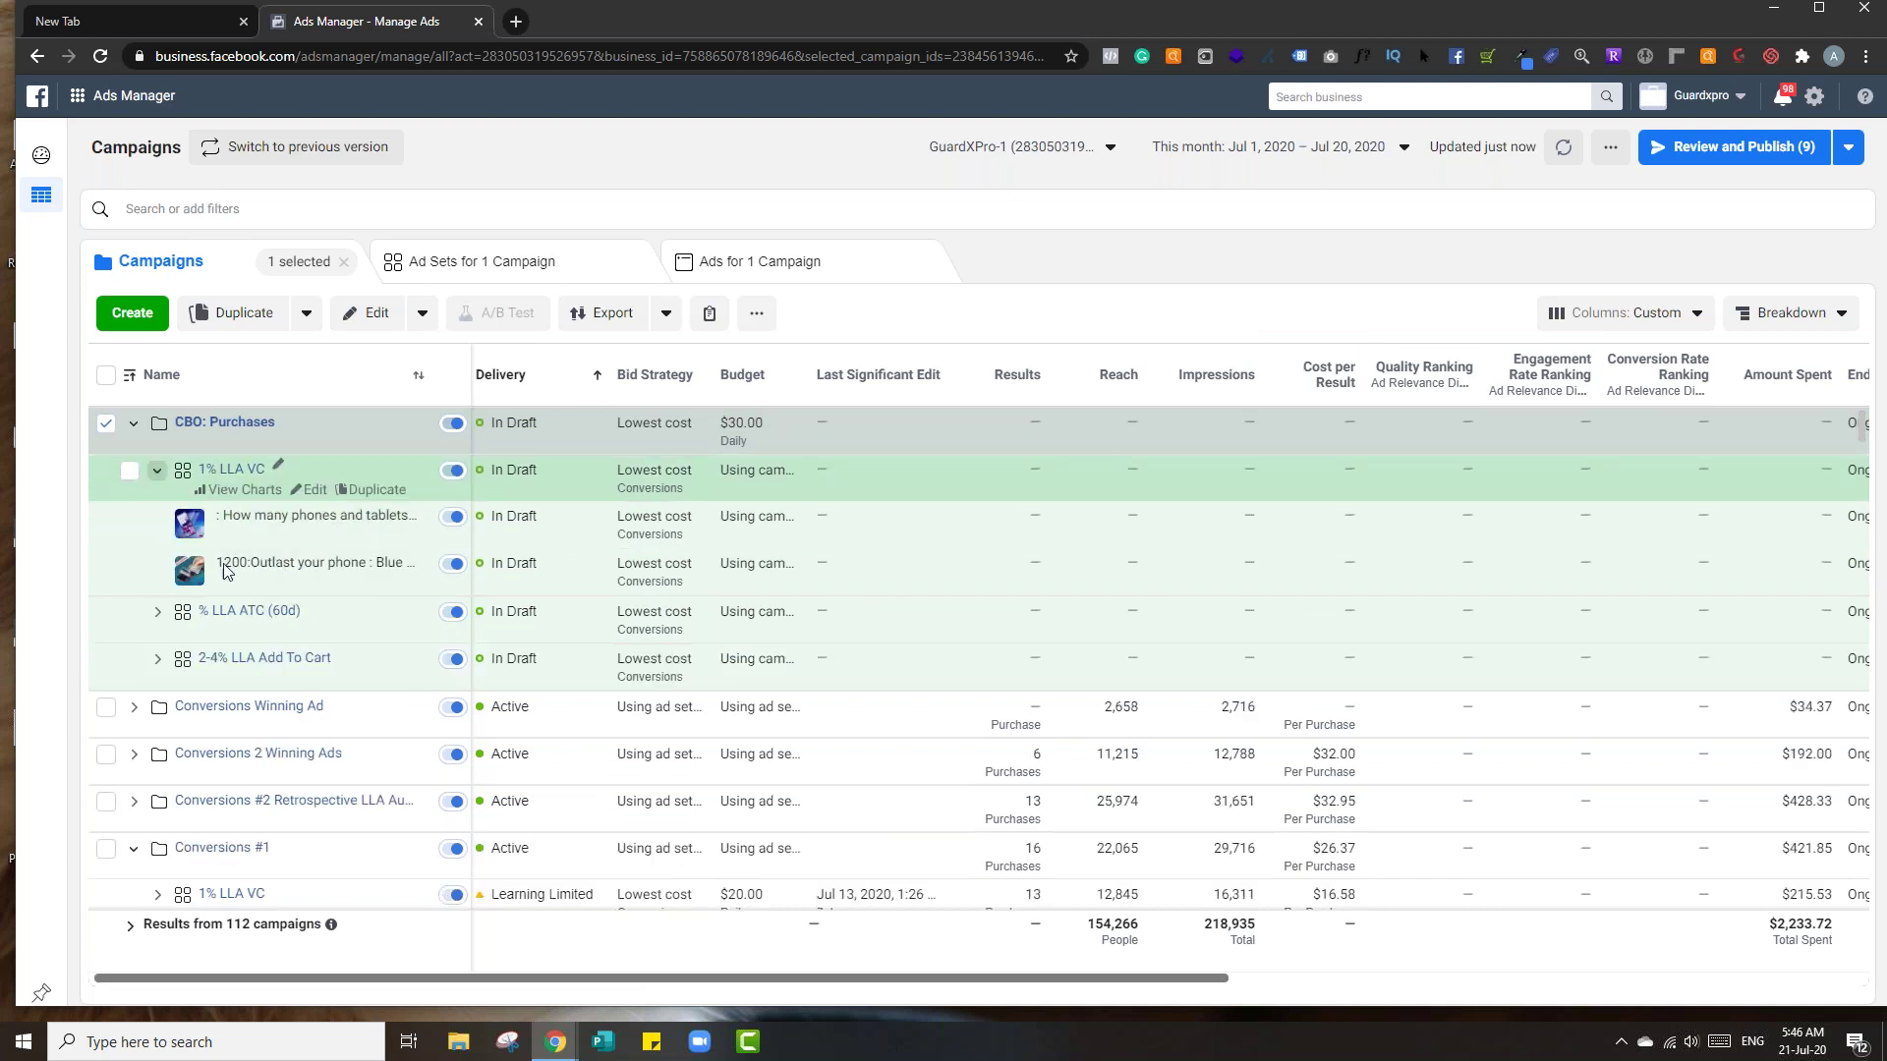
click(156, 612)
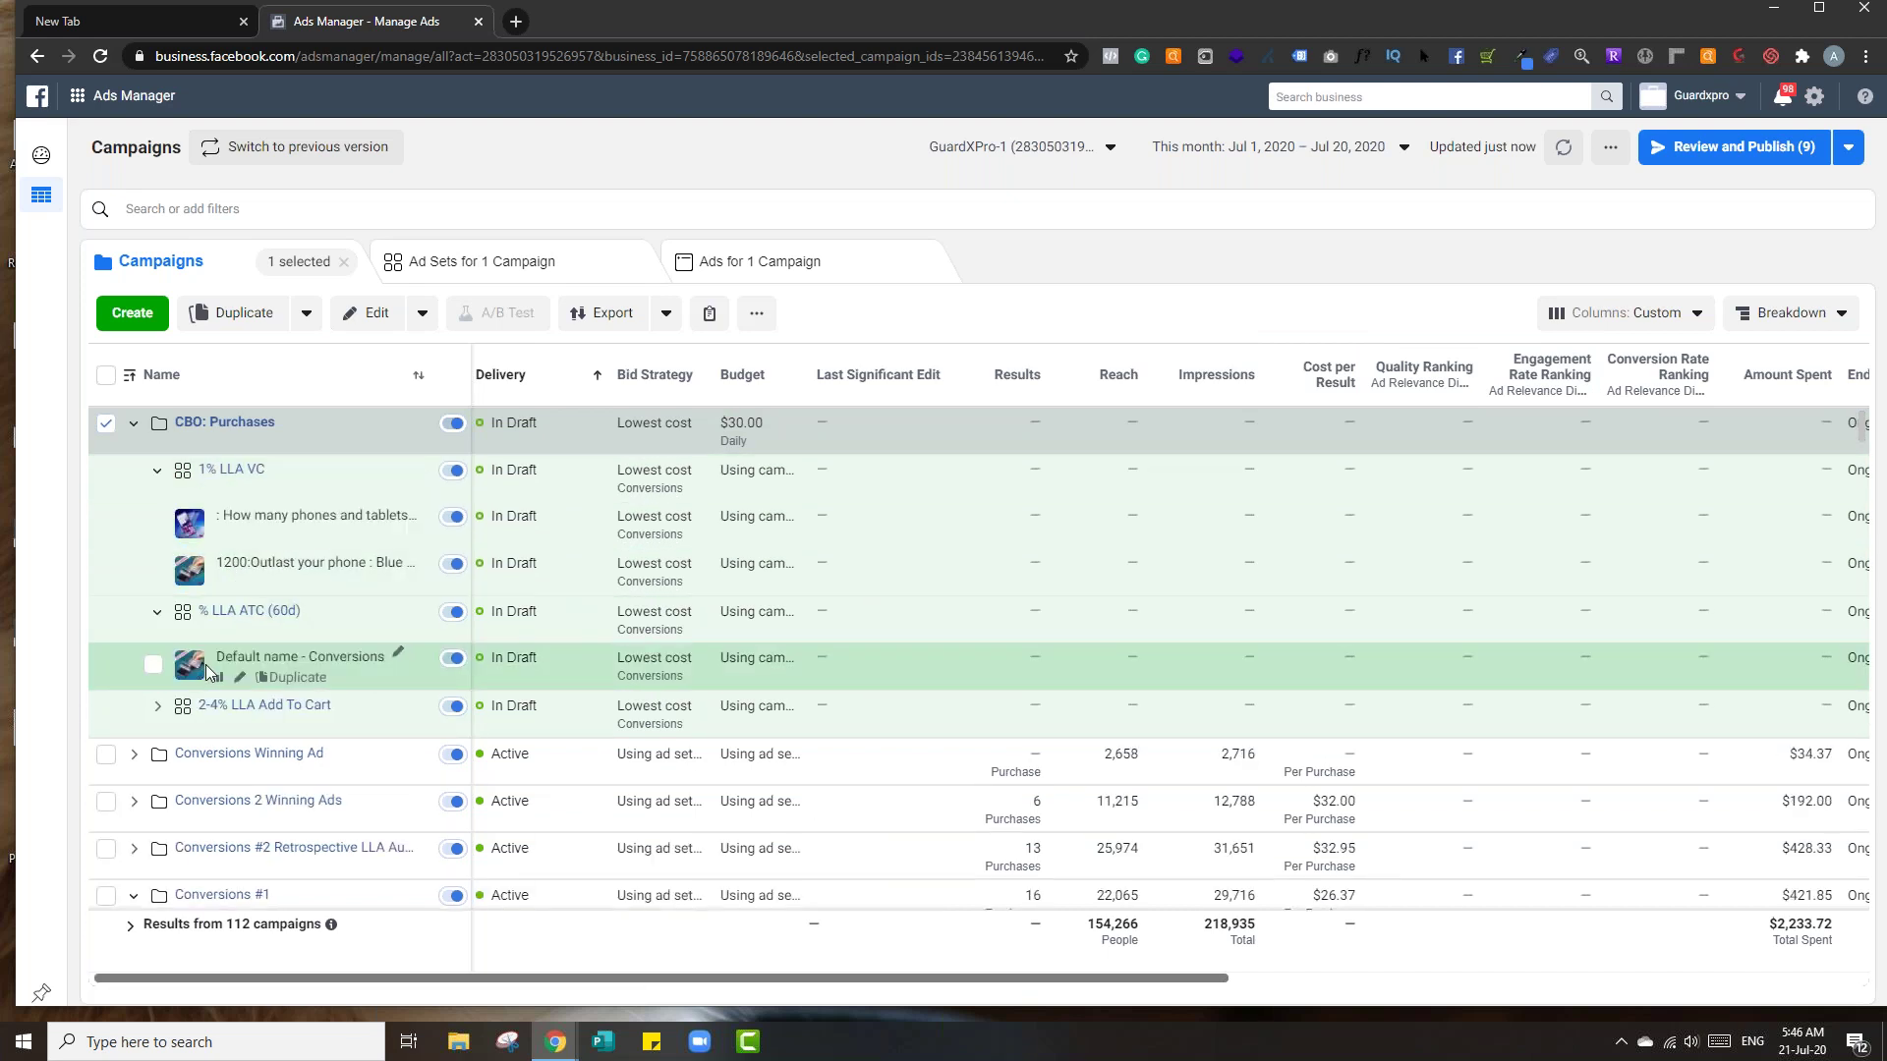
click(153, 523)
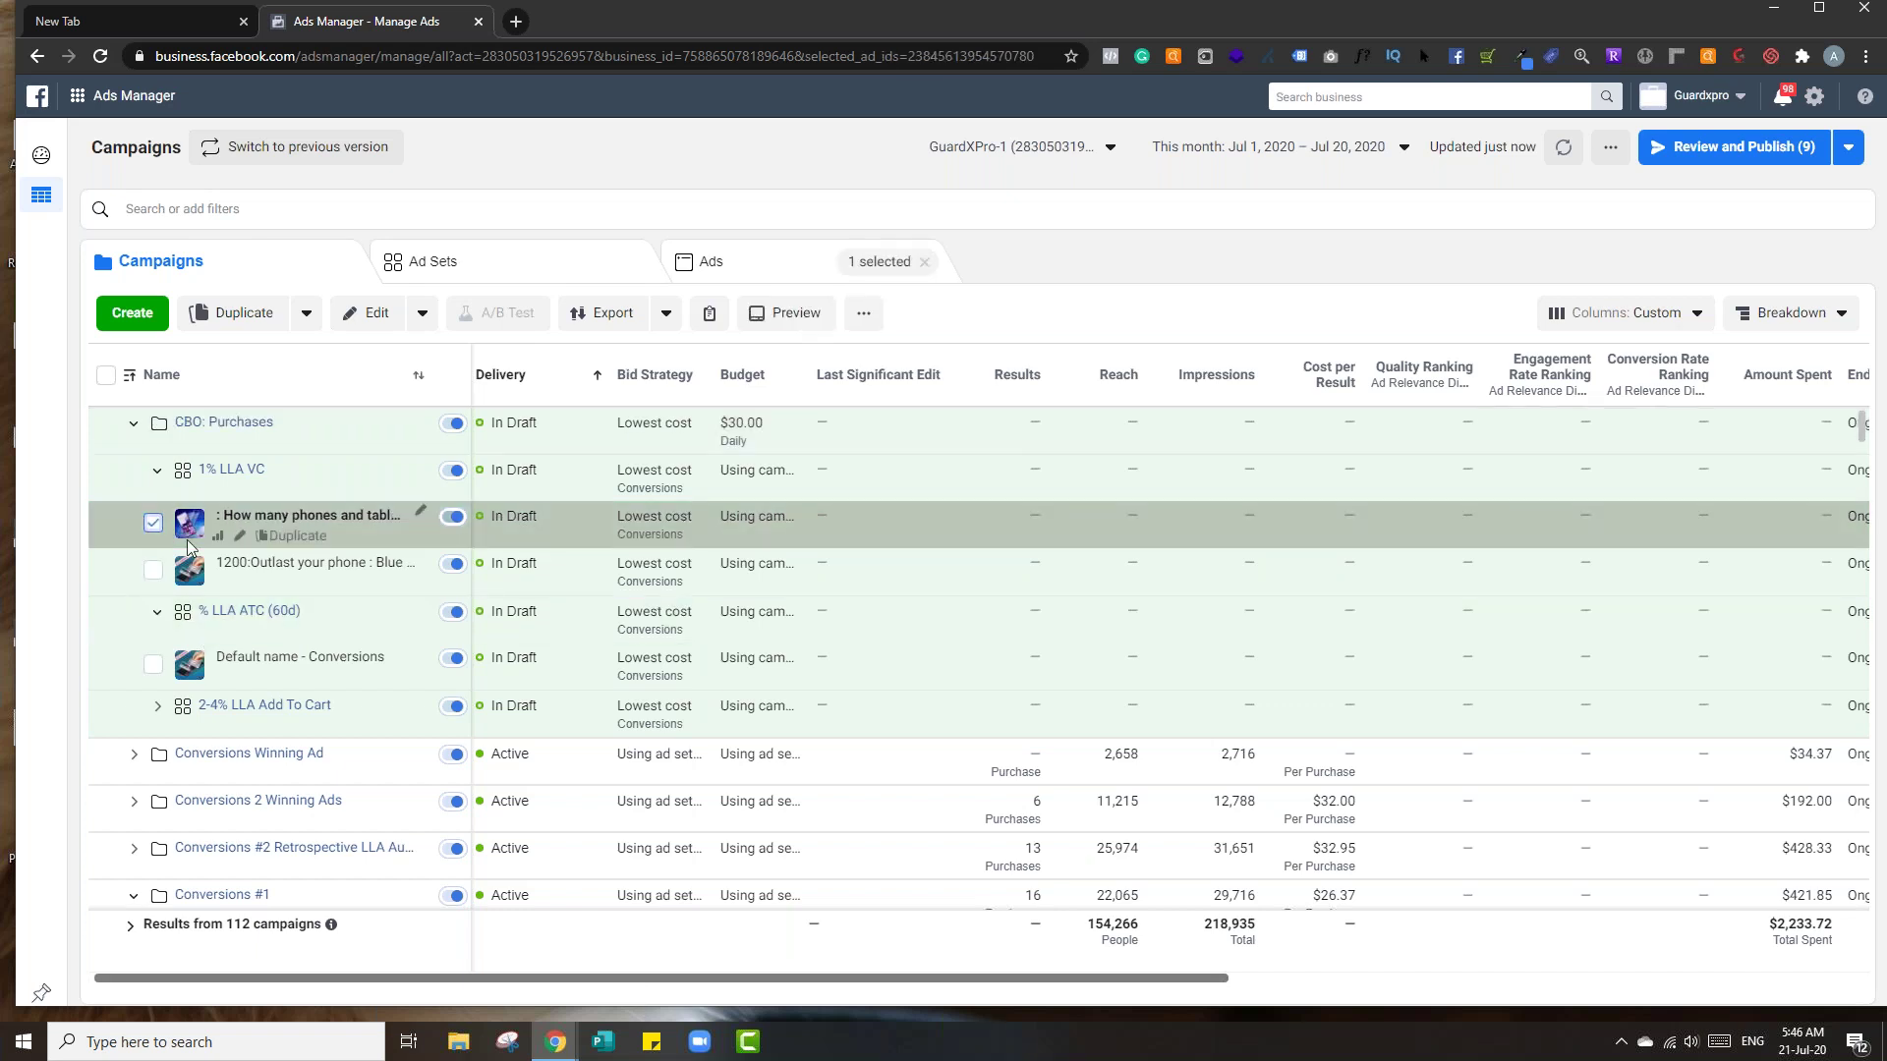
key(ctrl+c)
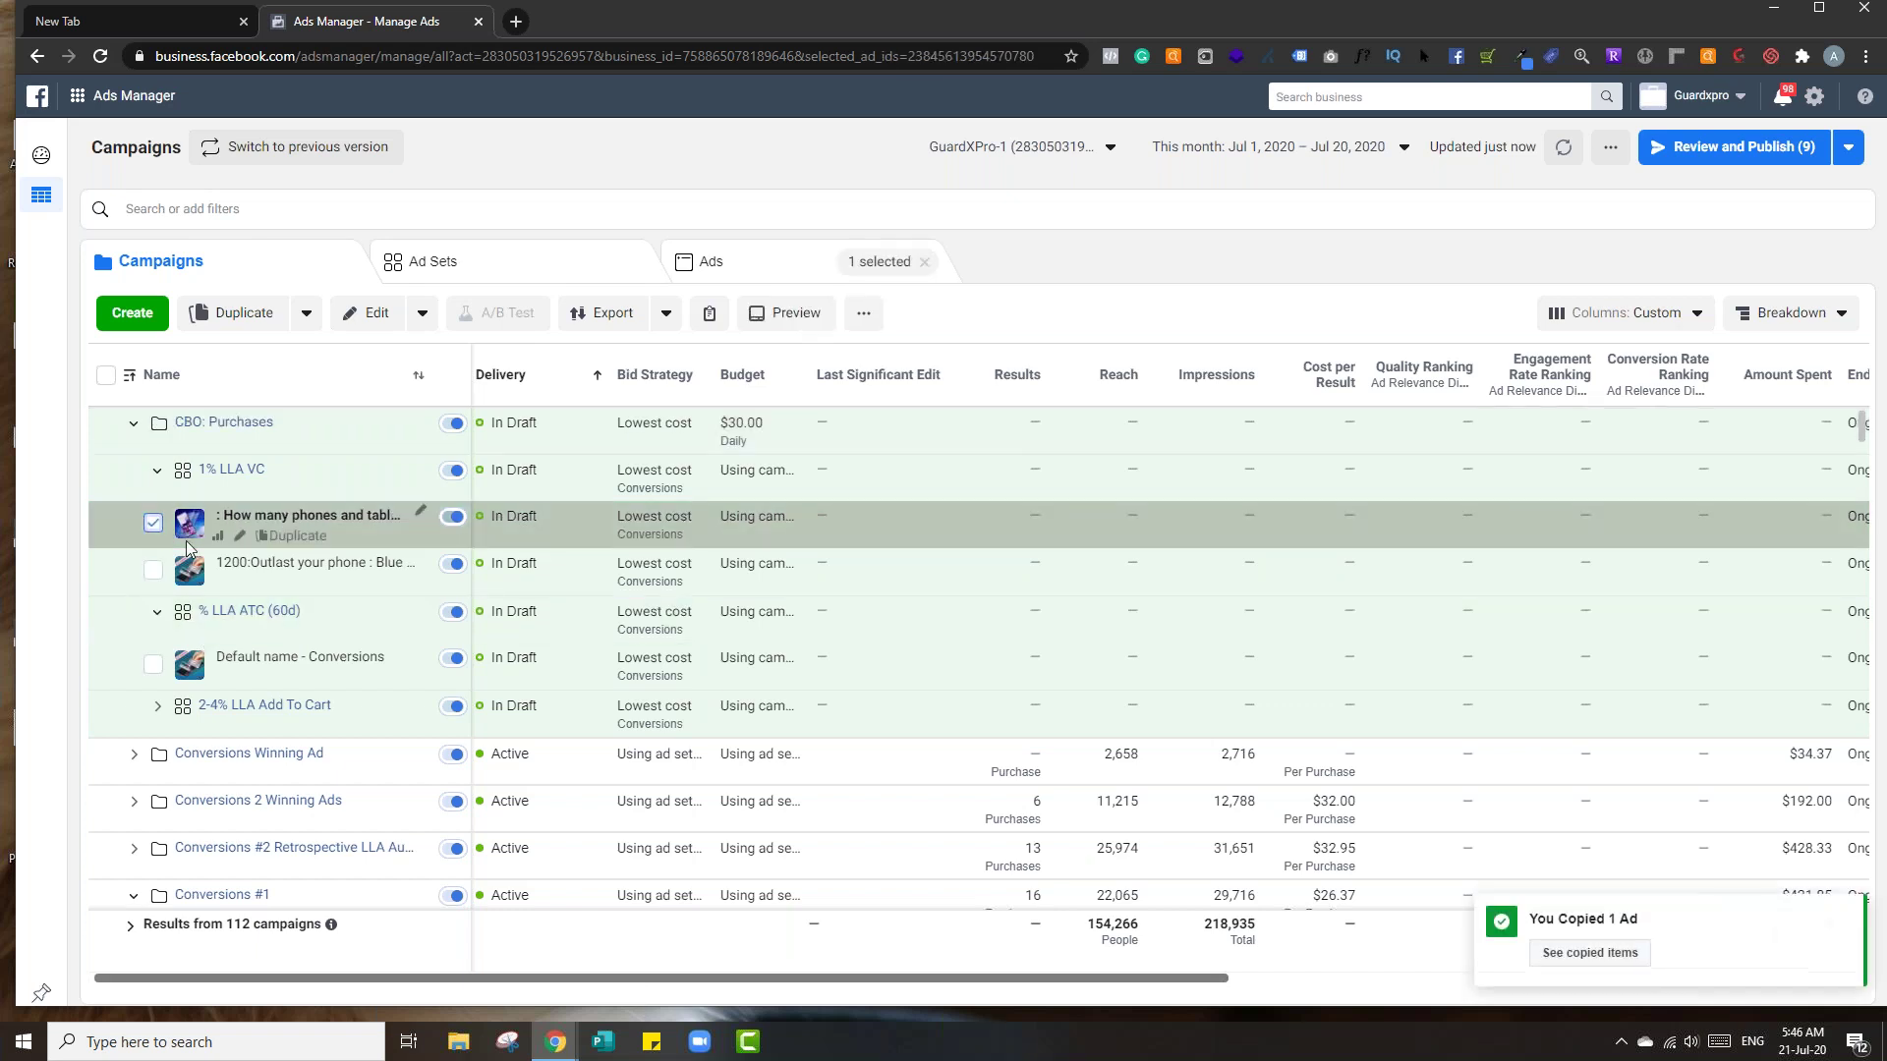
click(155, 710)
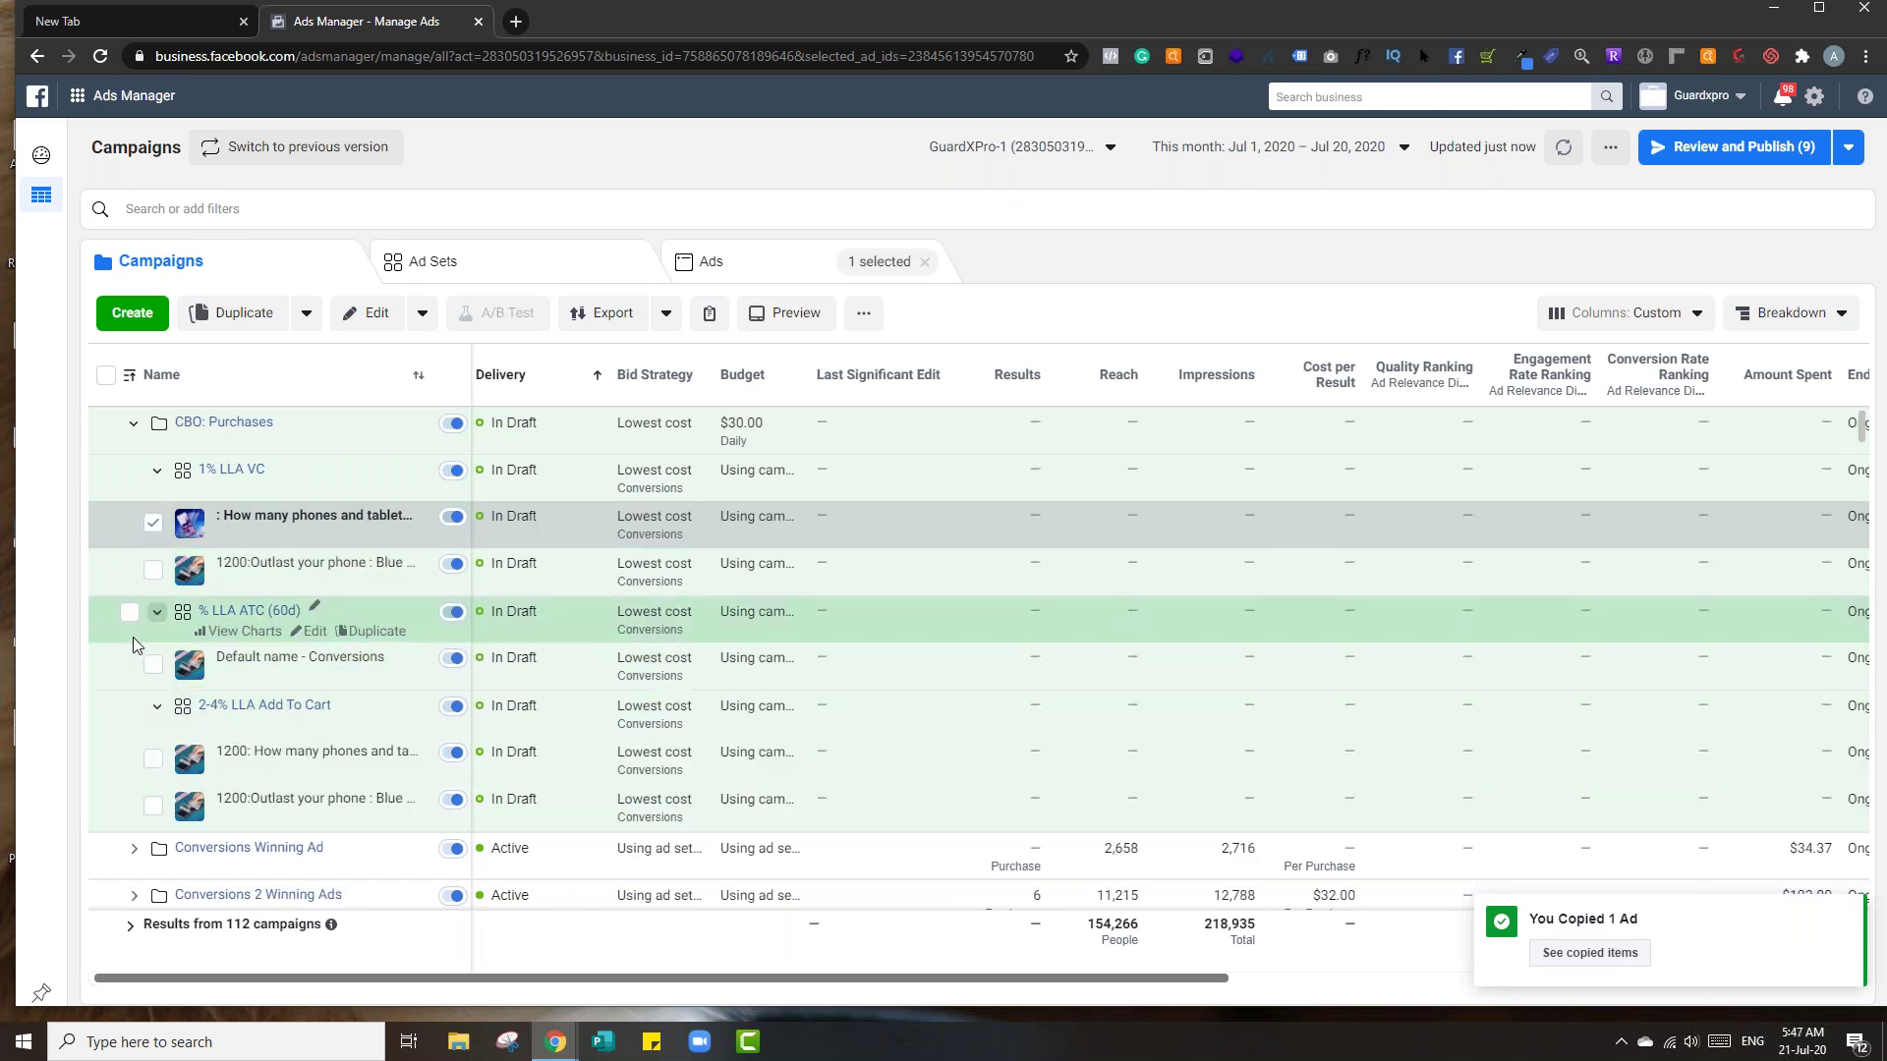
click(129, 614)
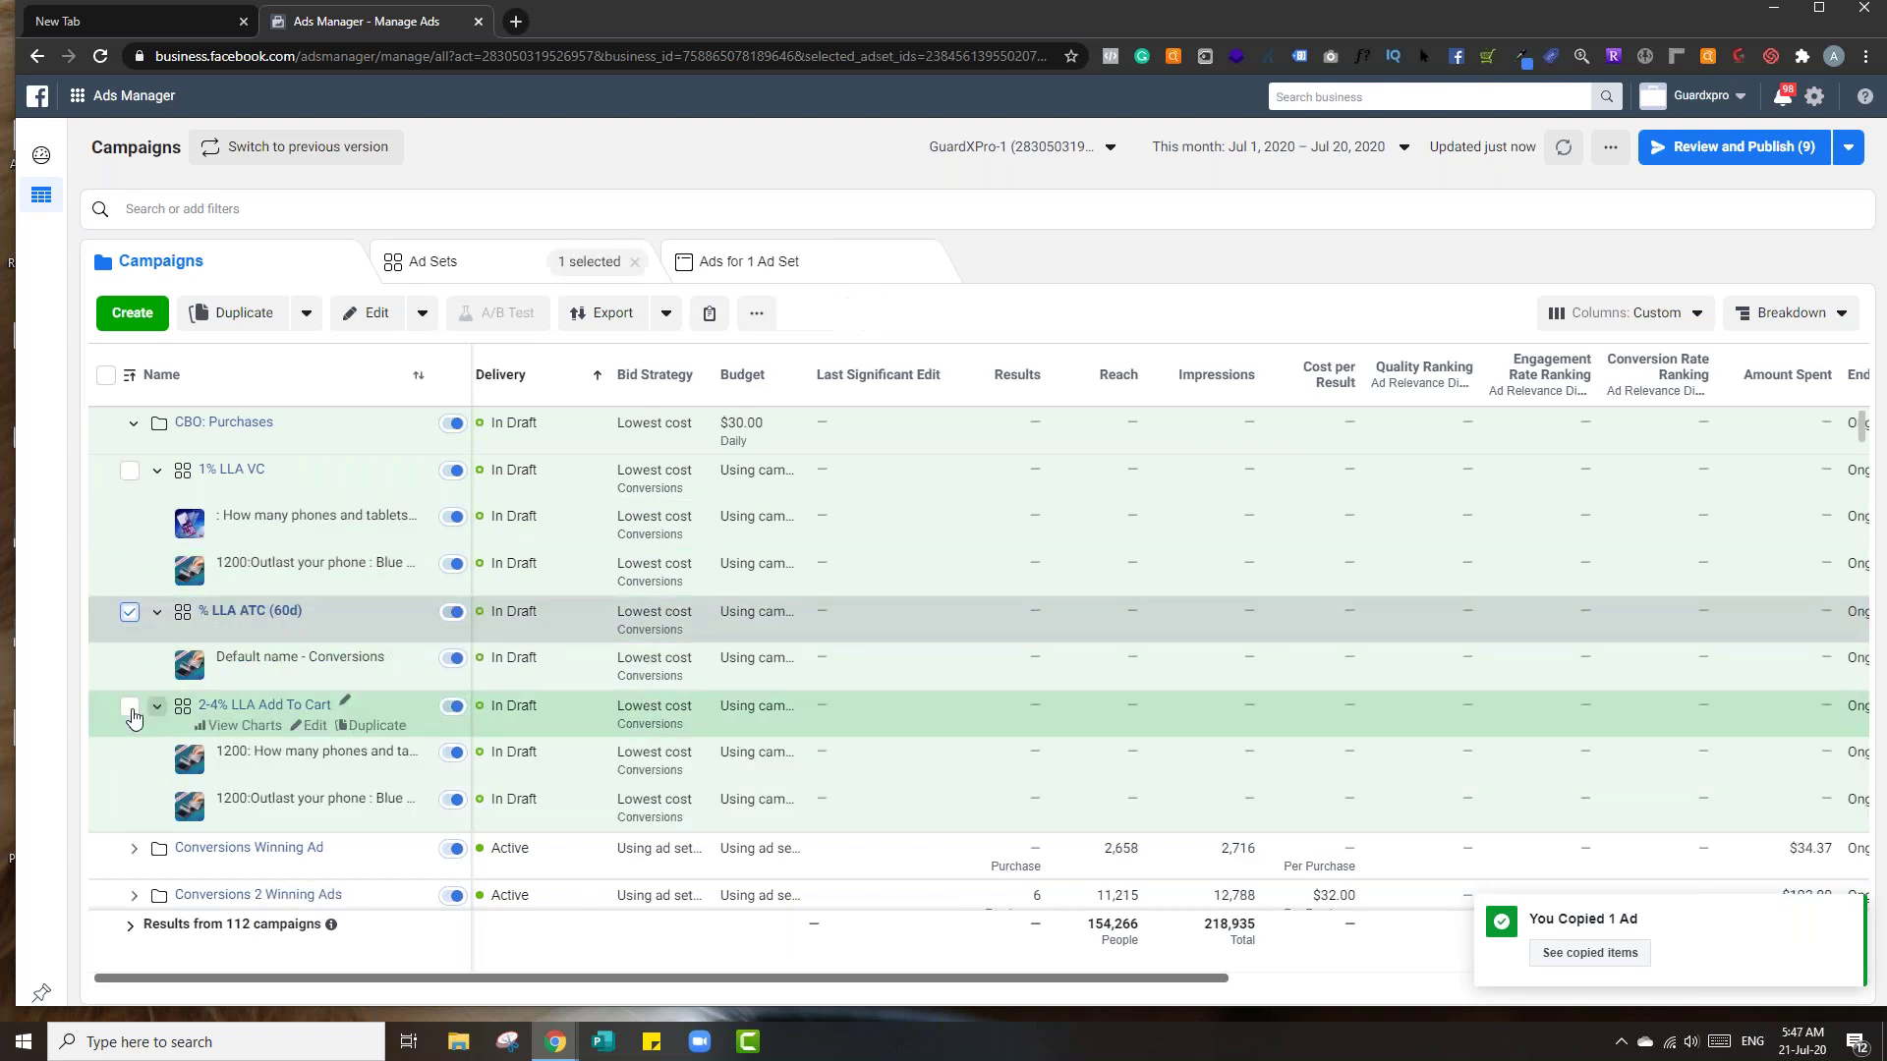
click(129, 709)
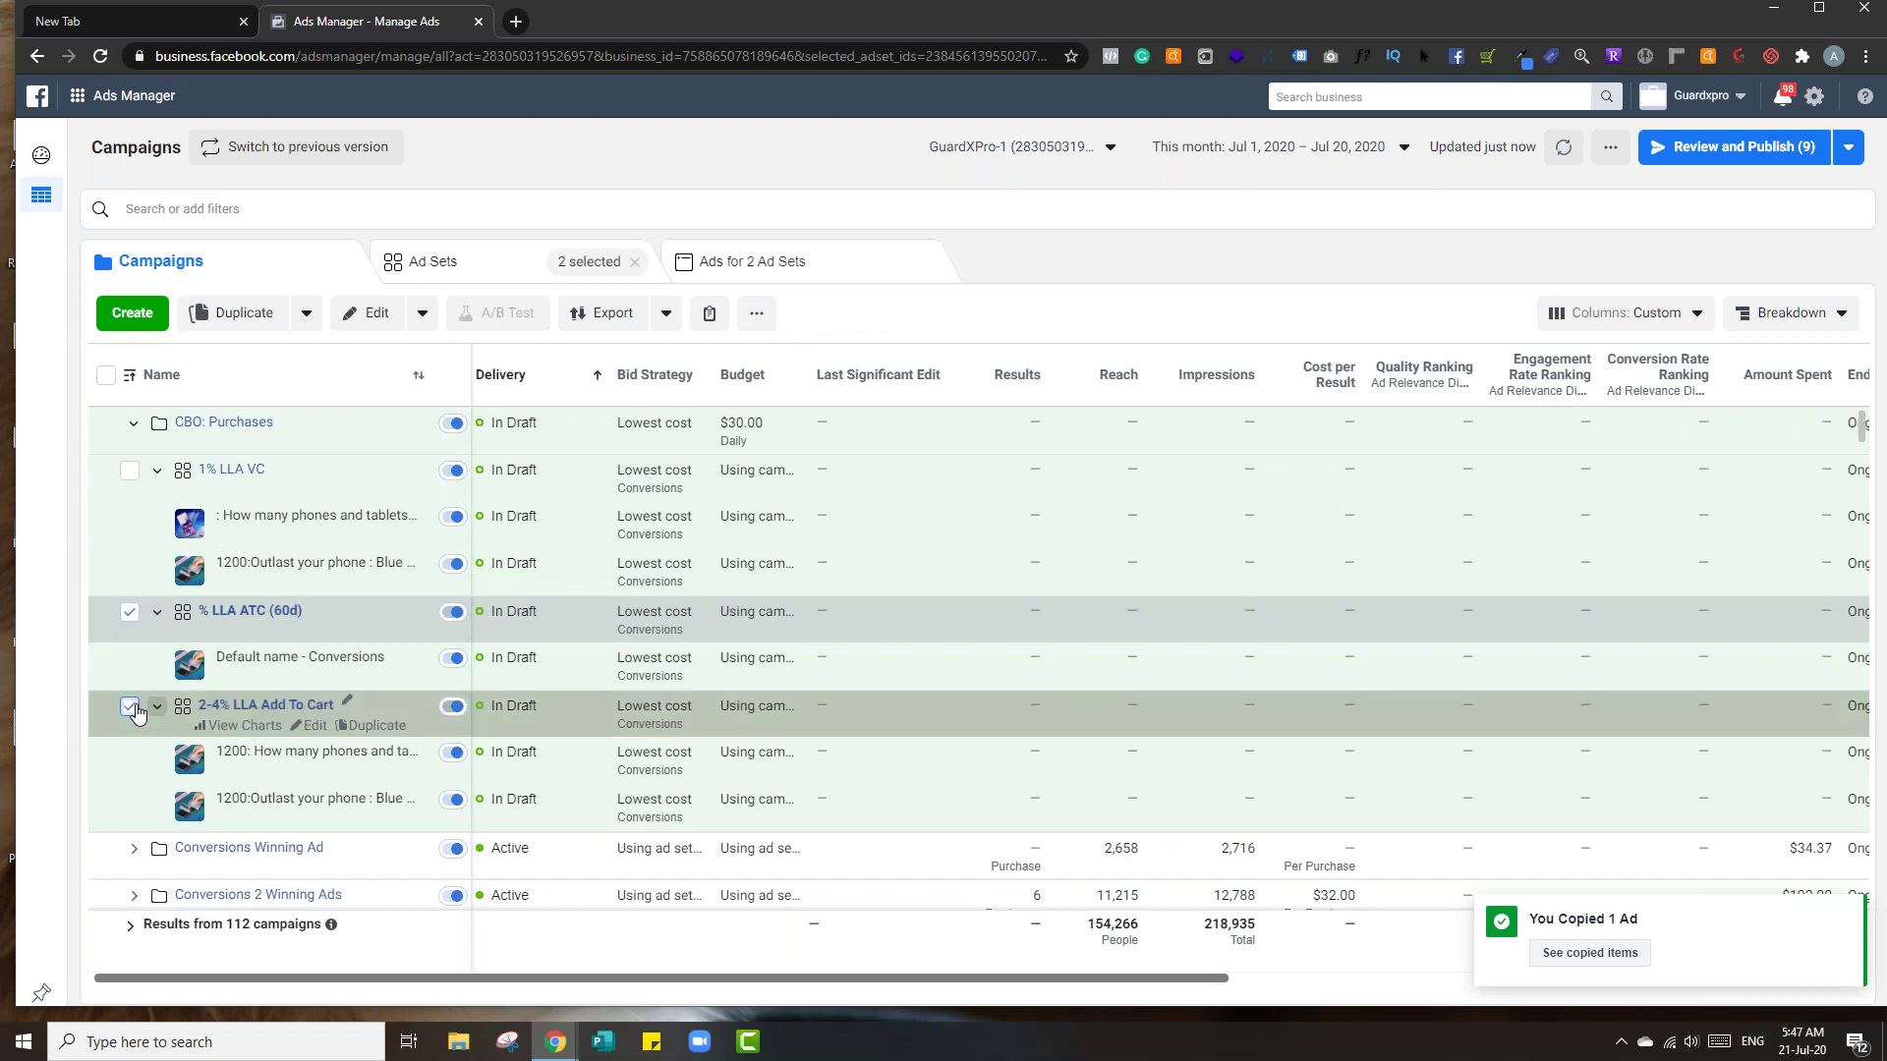
key(ctrl+v)
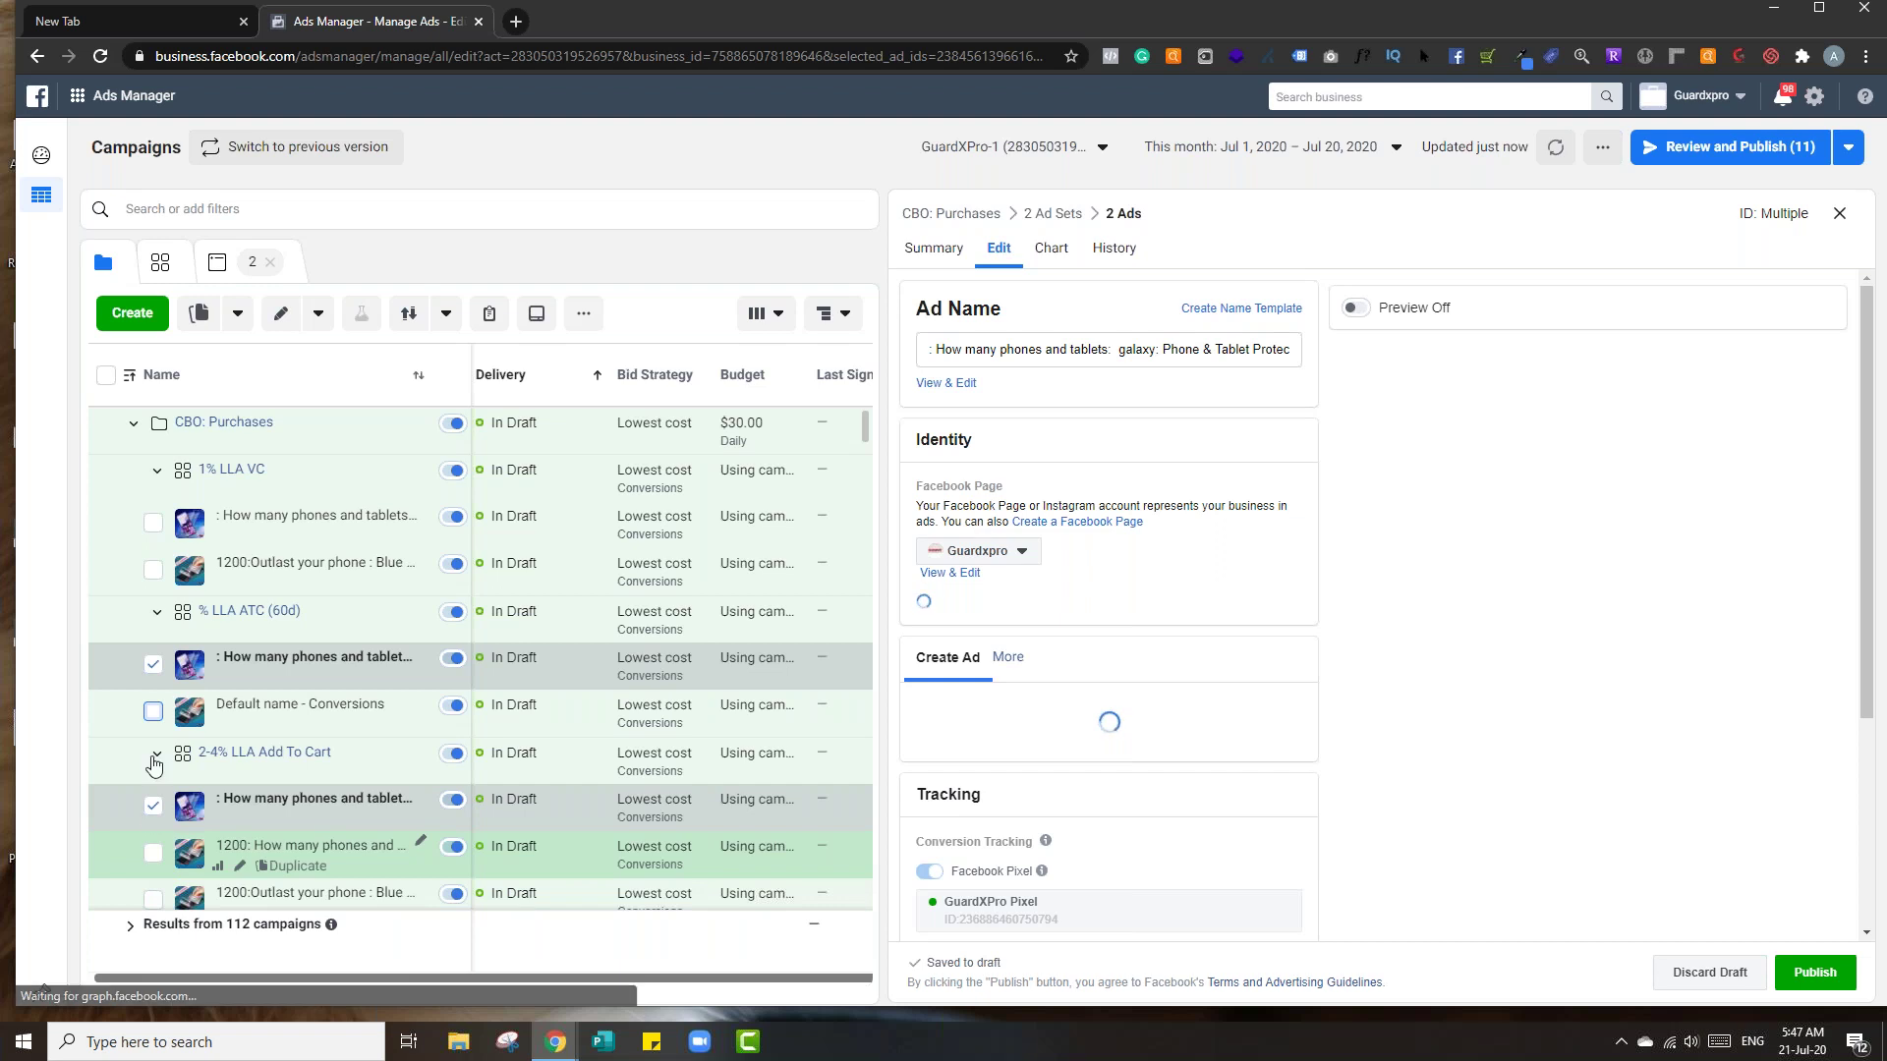
- Paste the 1200 Blue shatter phones-and-tablets ad into 1% LLA VC and % LLA ATC (60d) as drafts
click(153, 852)
click(152, 806)
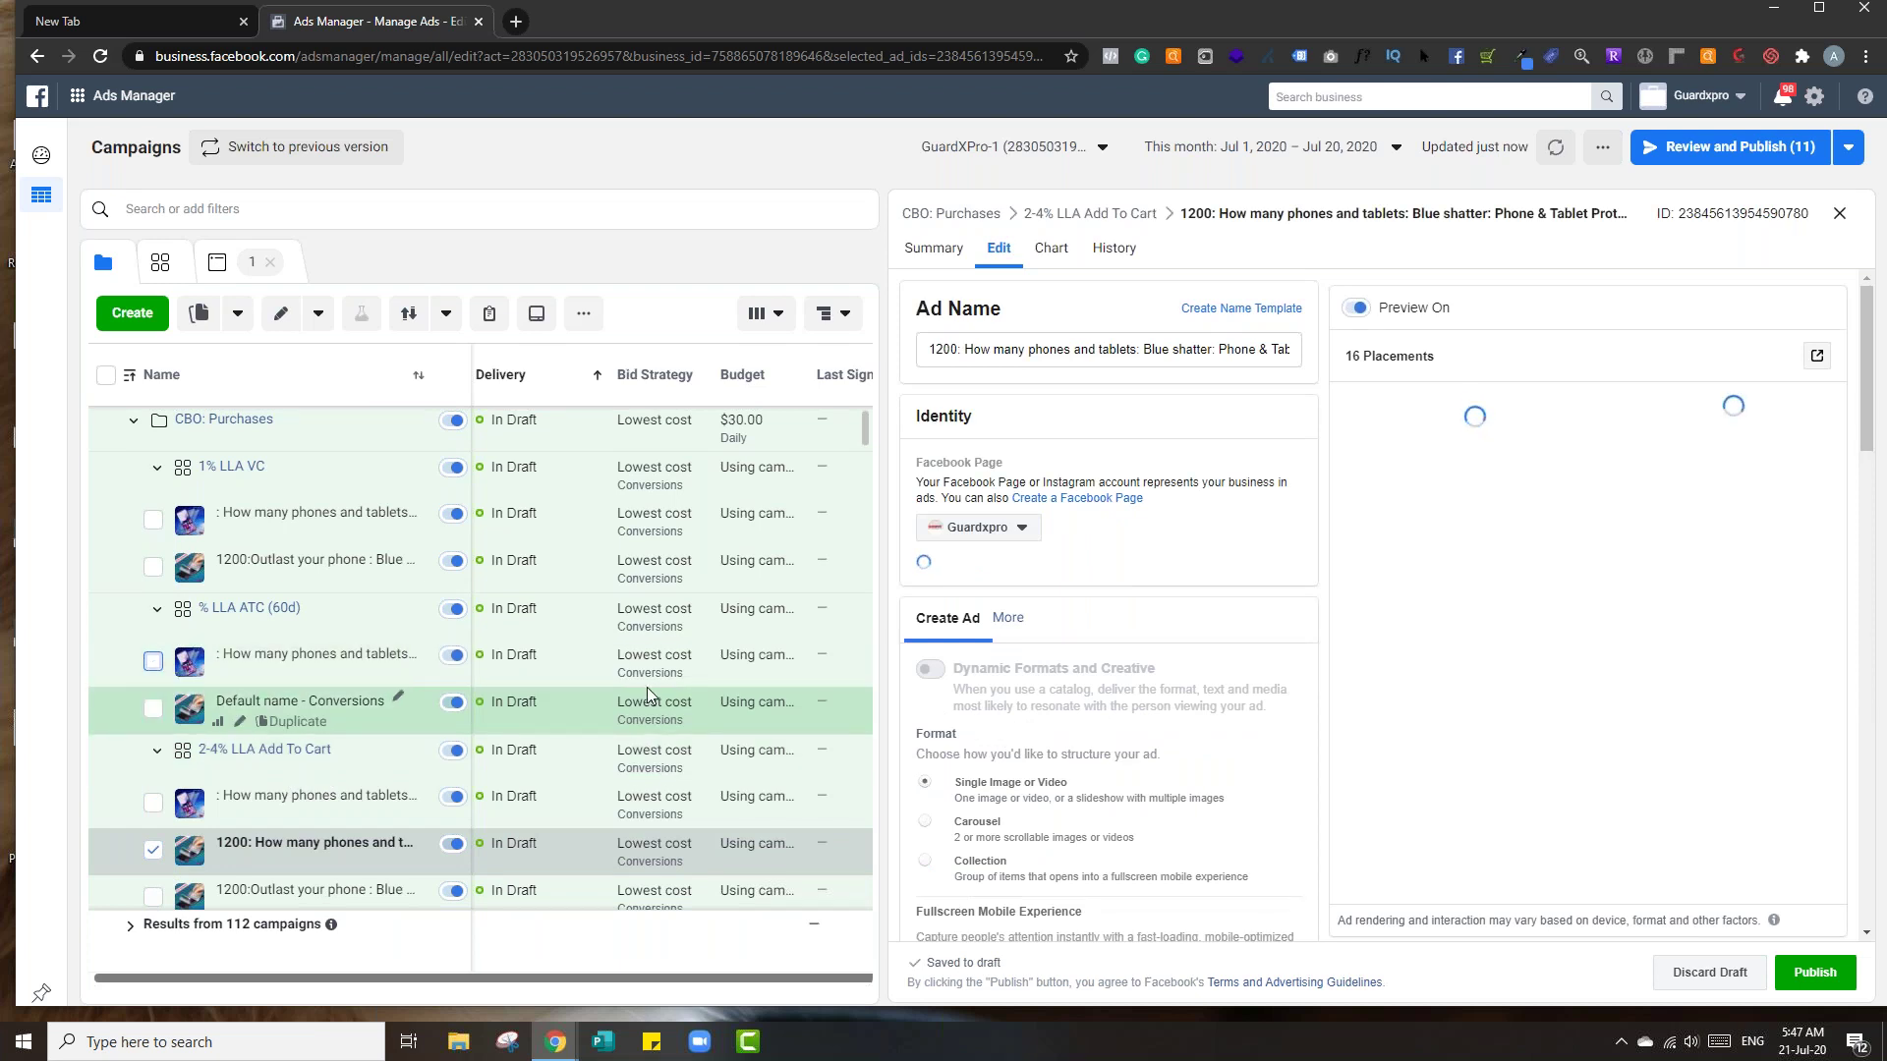
key(ctrl+c)
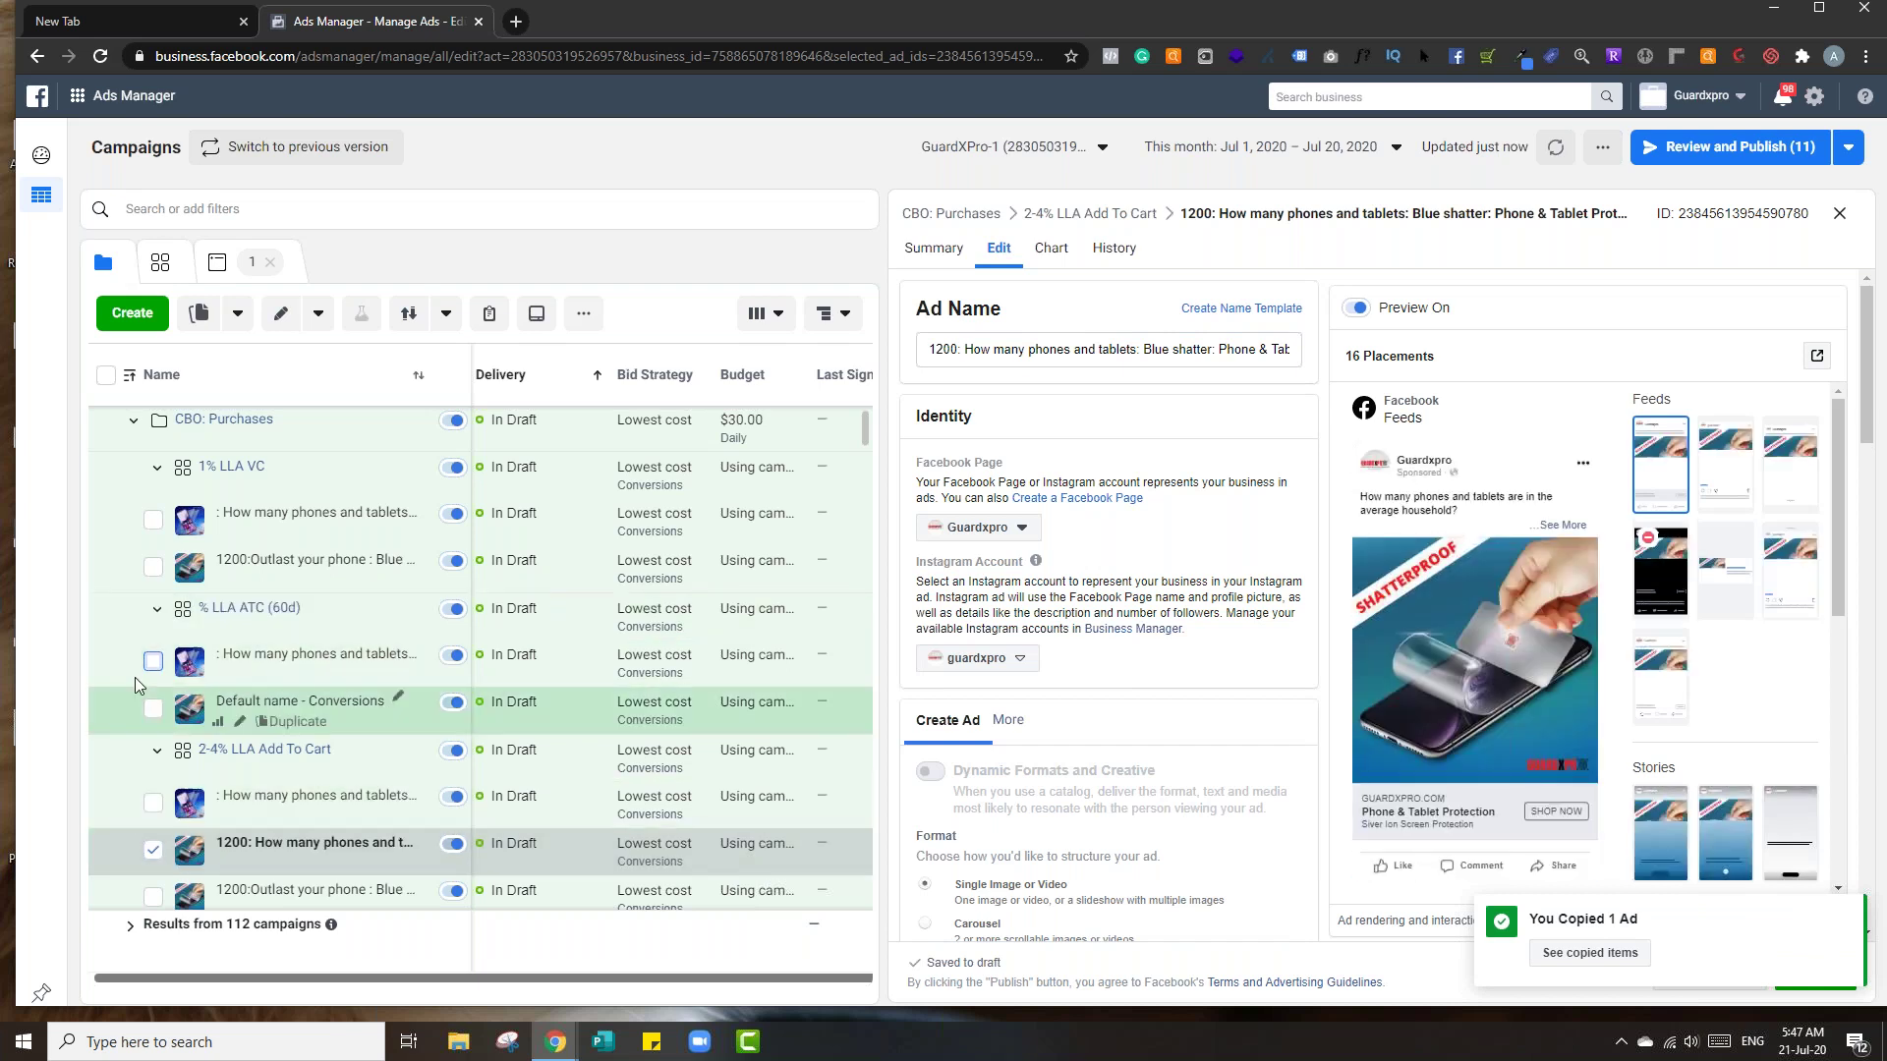
click(129, 610)
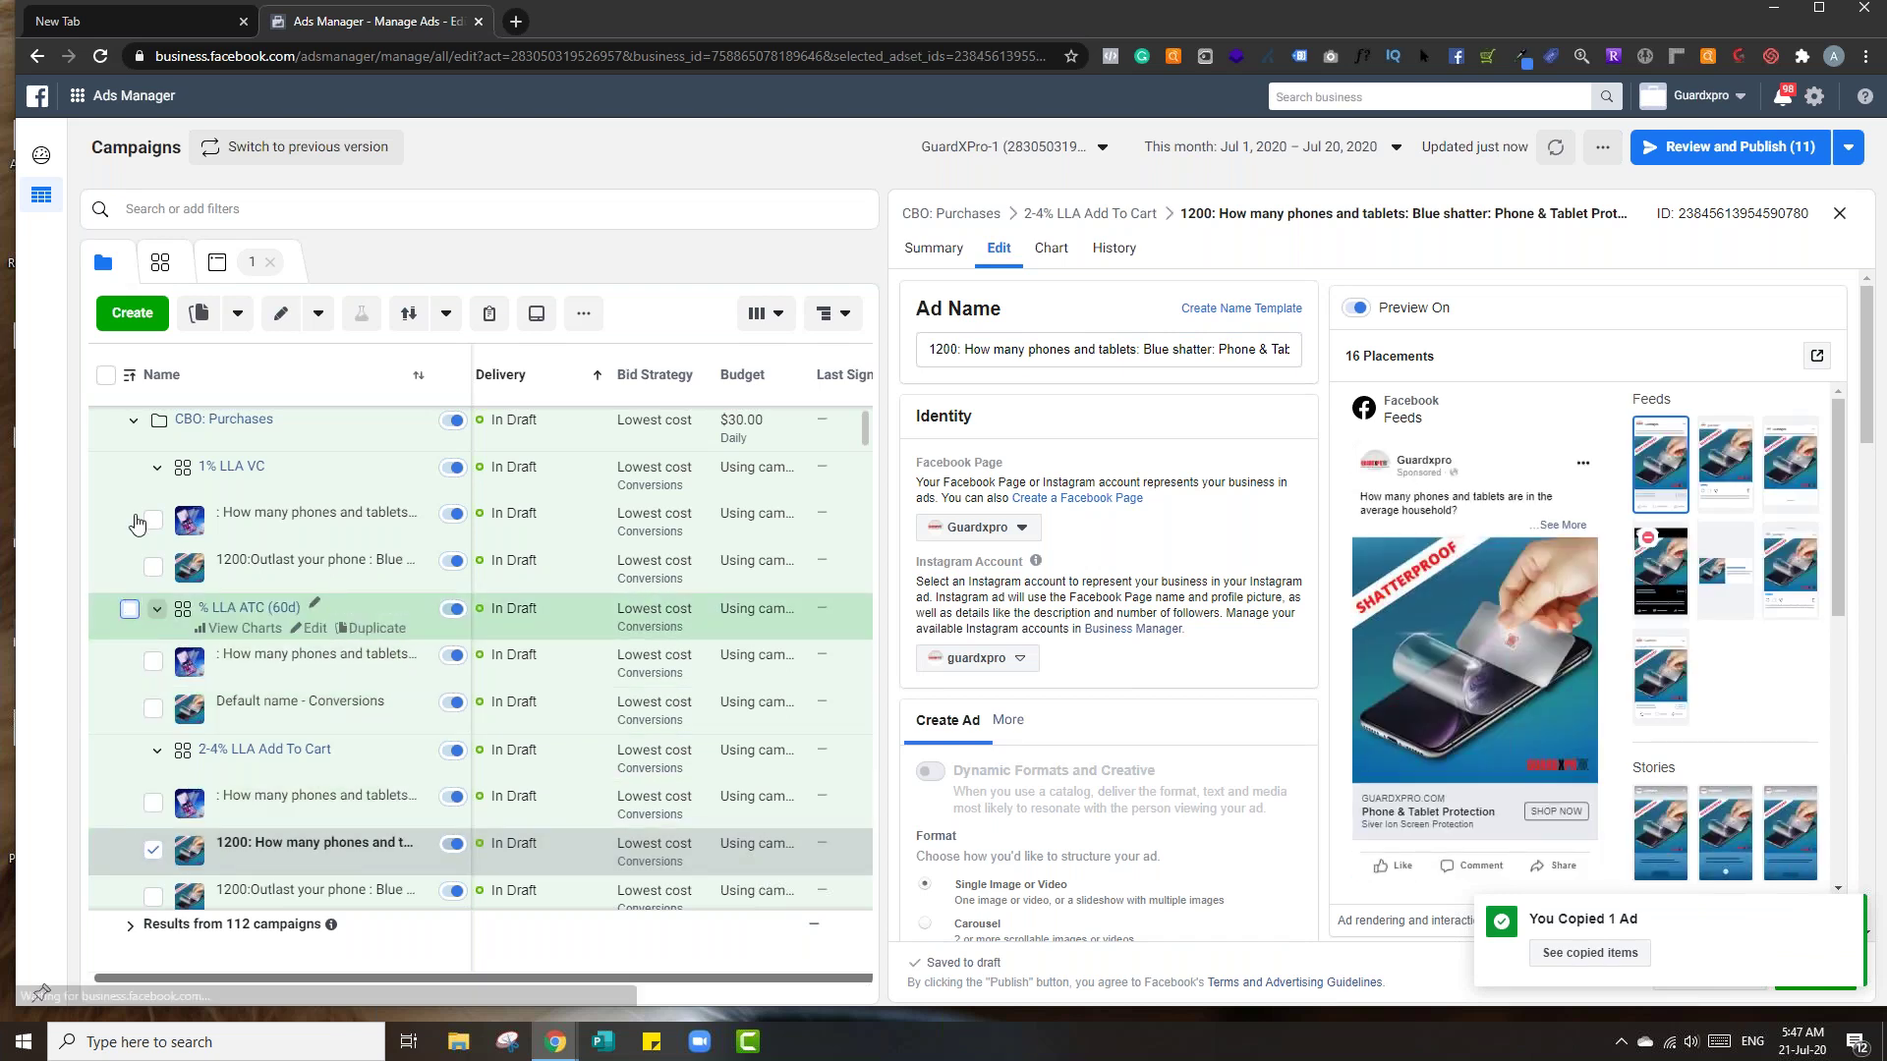
click(130, 471)
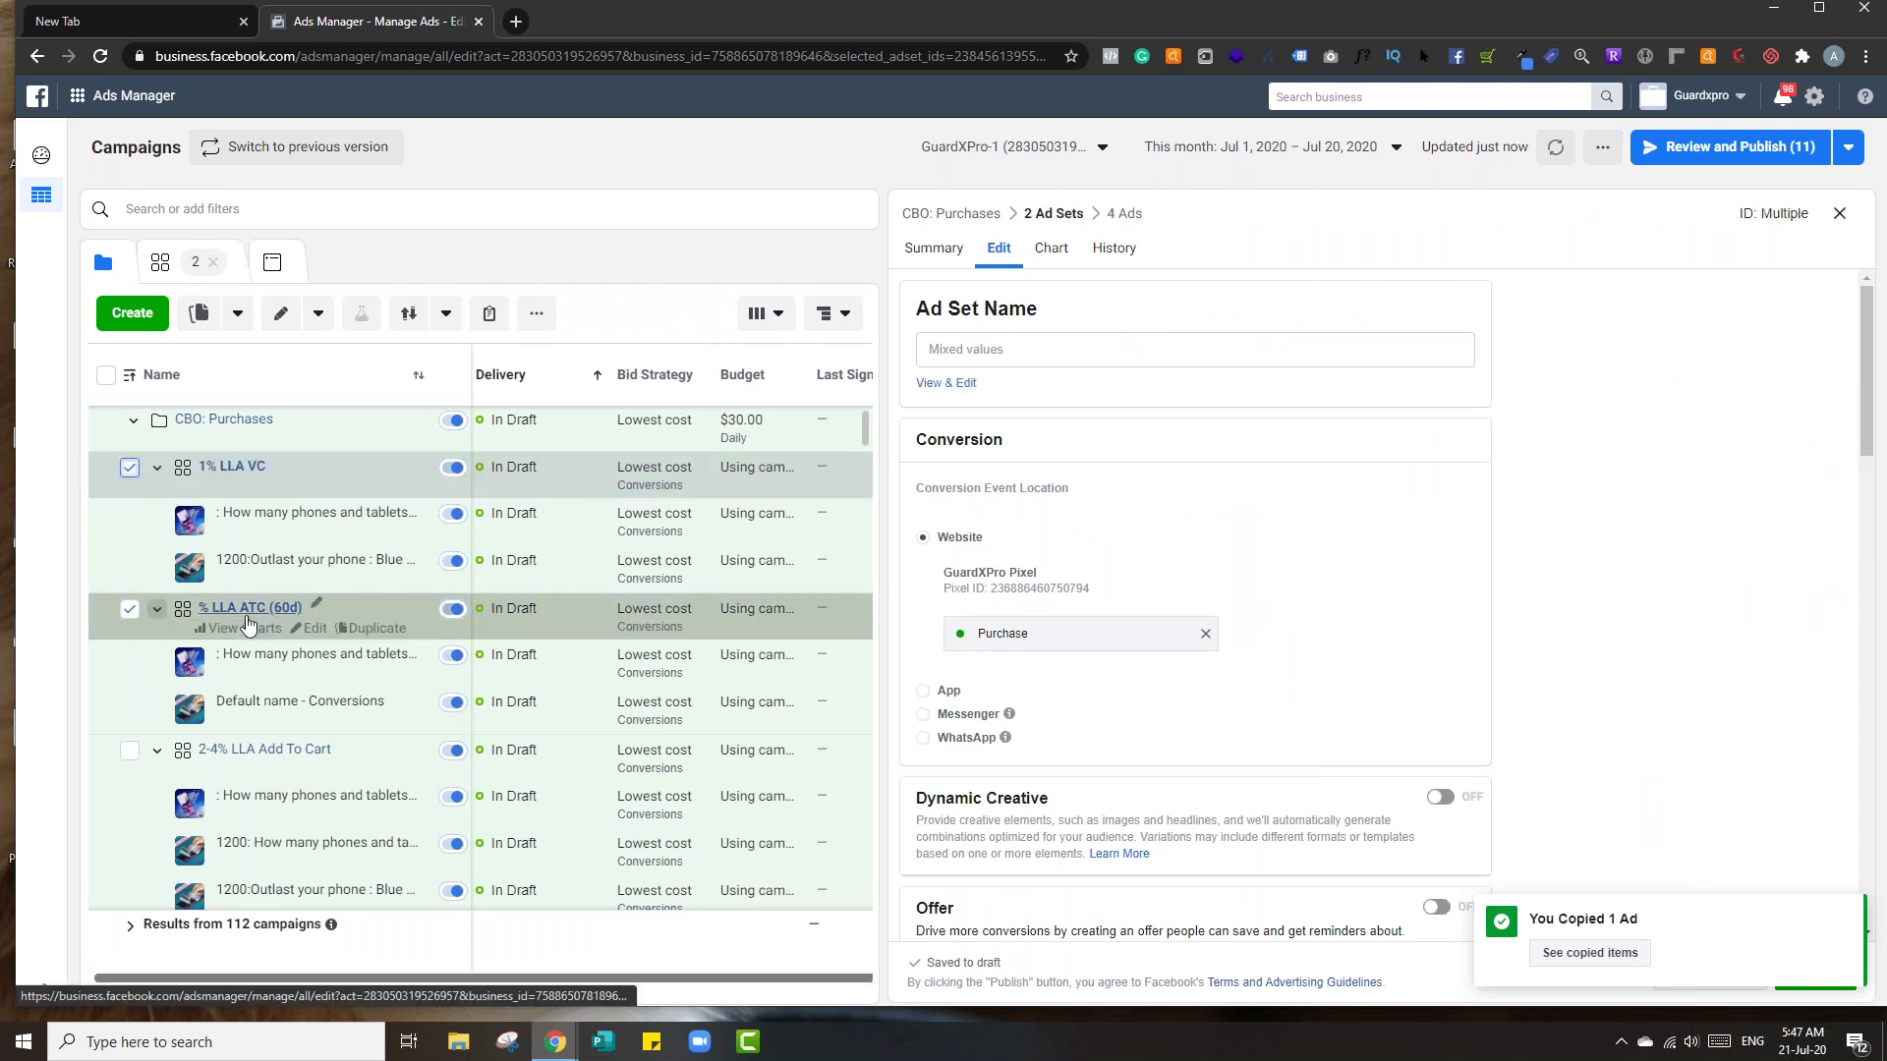
click(371, 628)
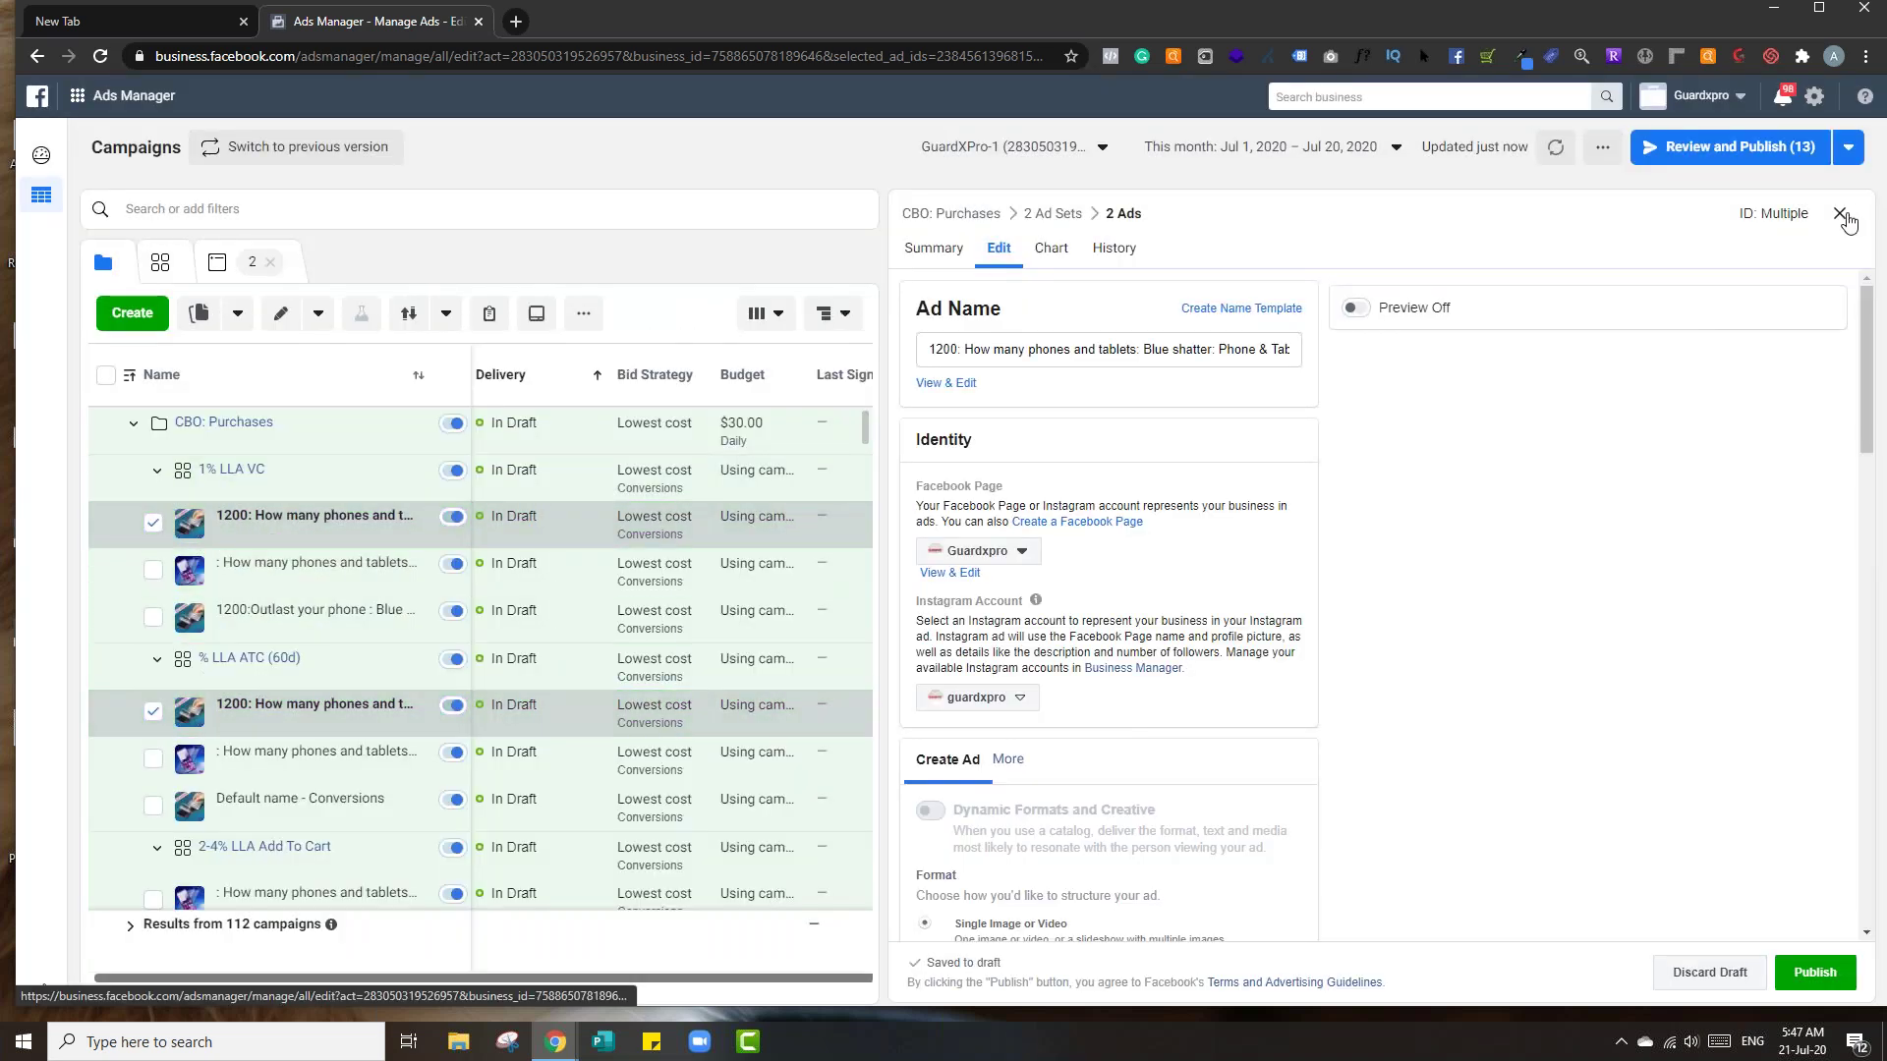
click(1841, 215)
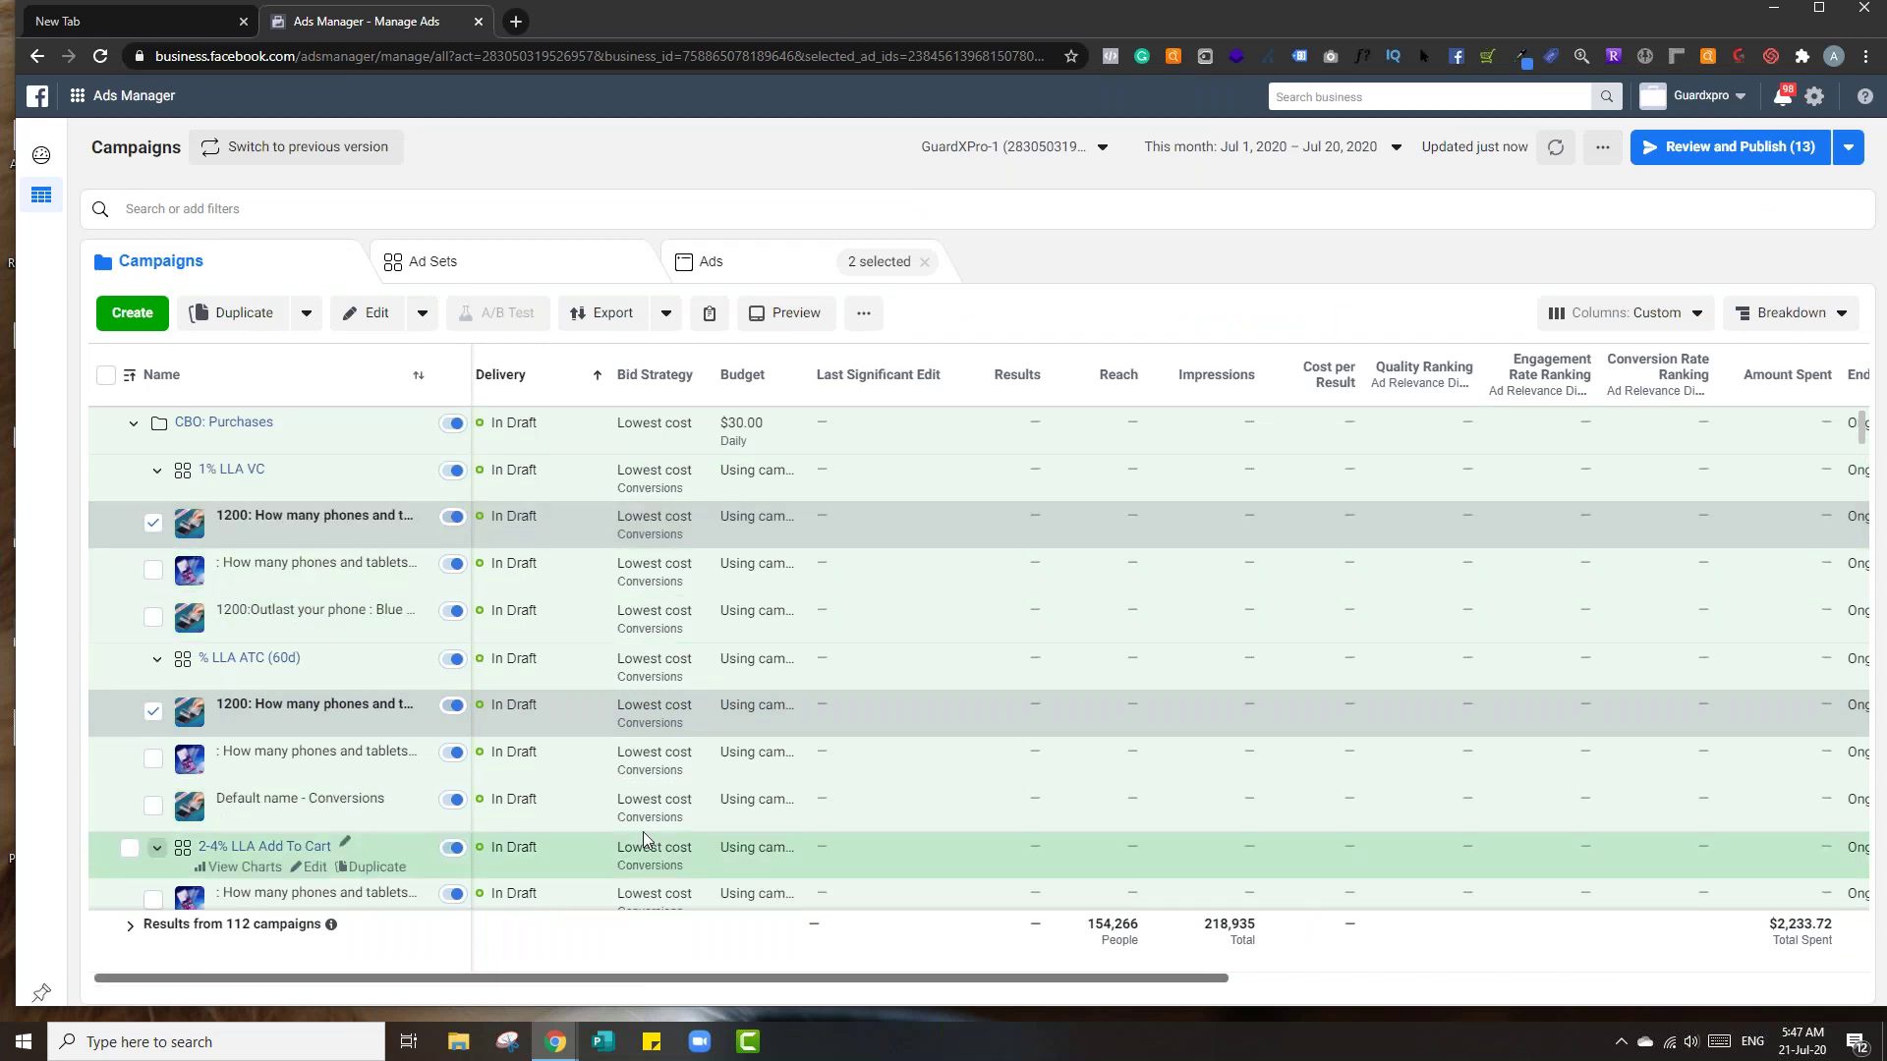
scroll(643, 831, down, 1)
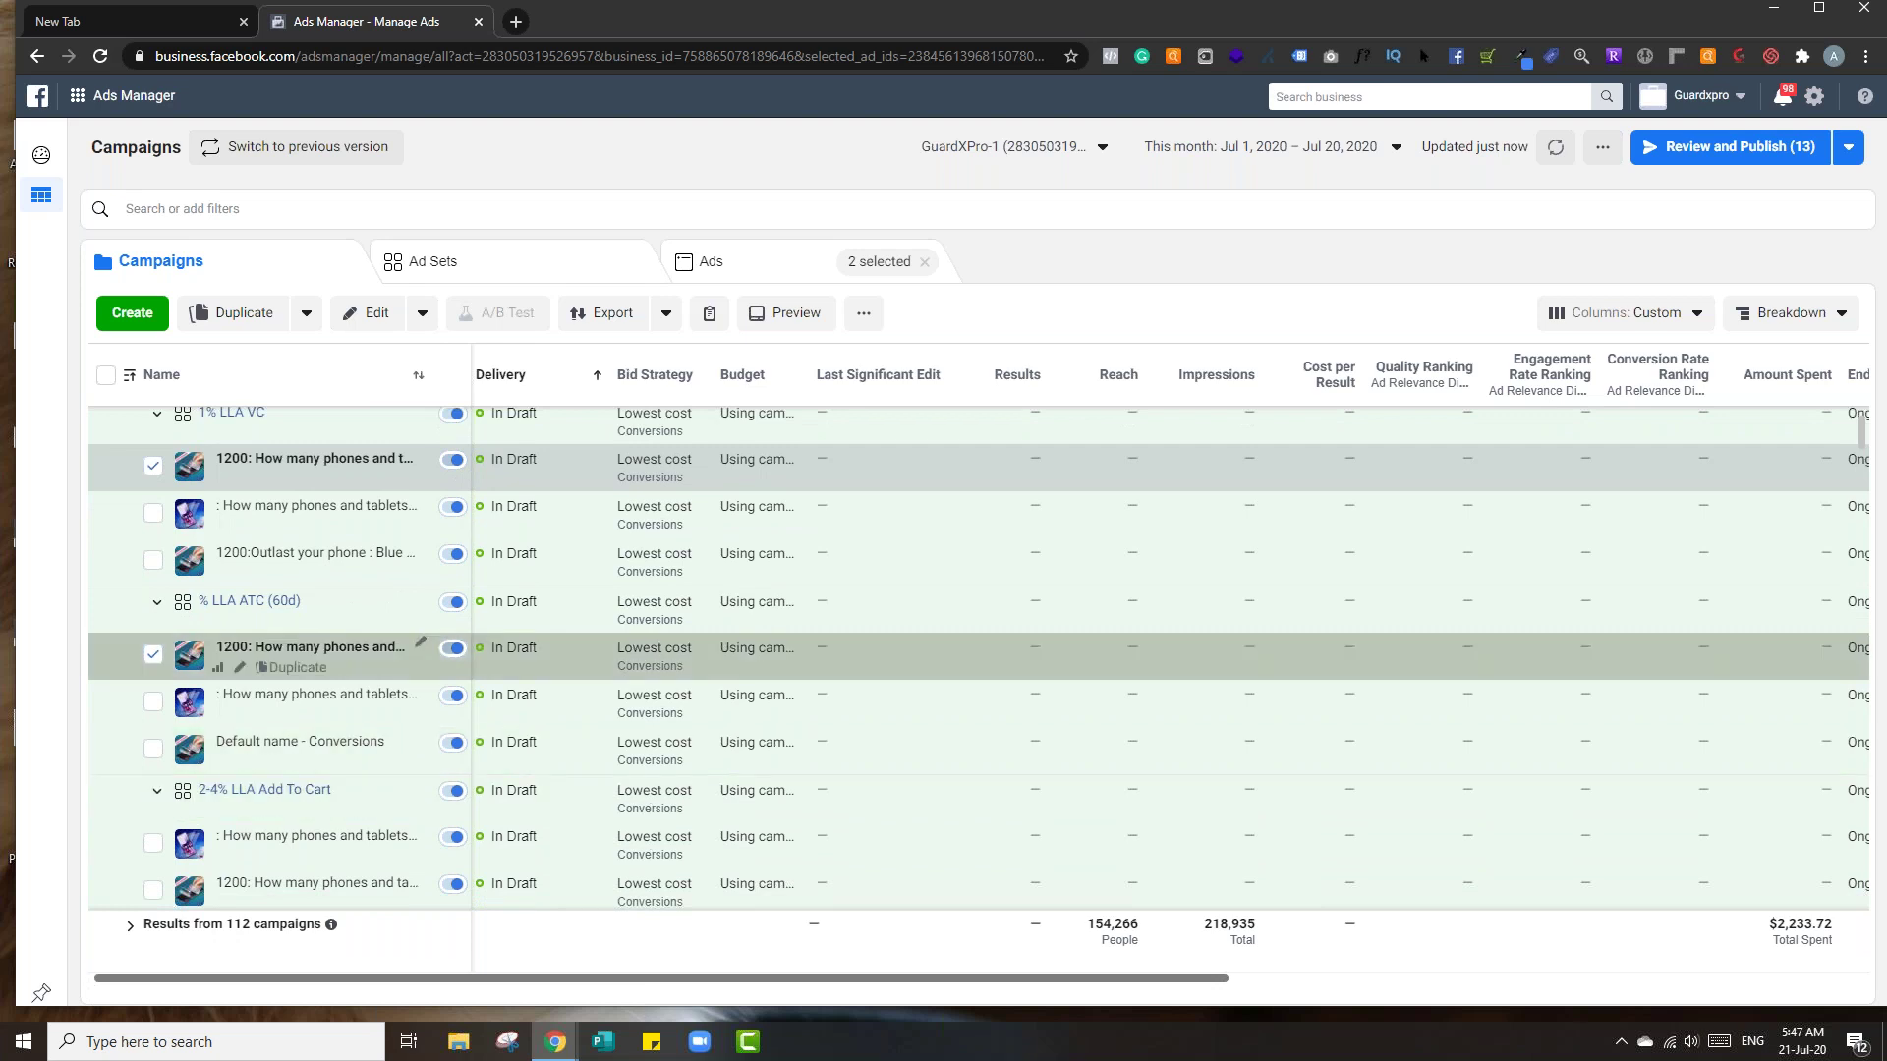
click(152, 465)
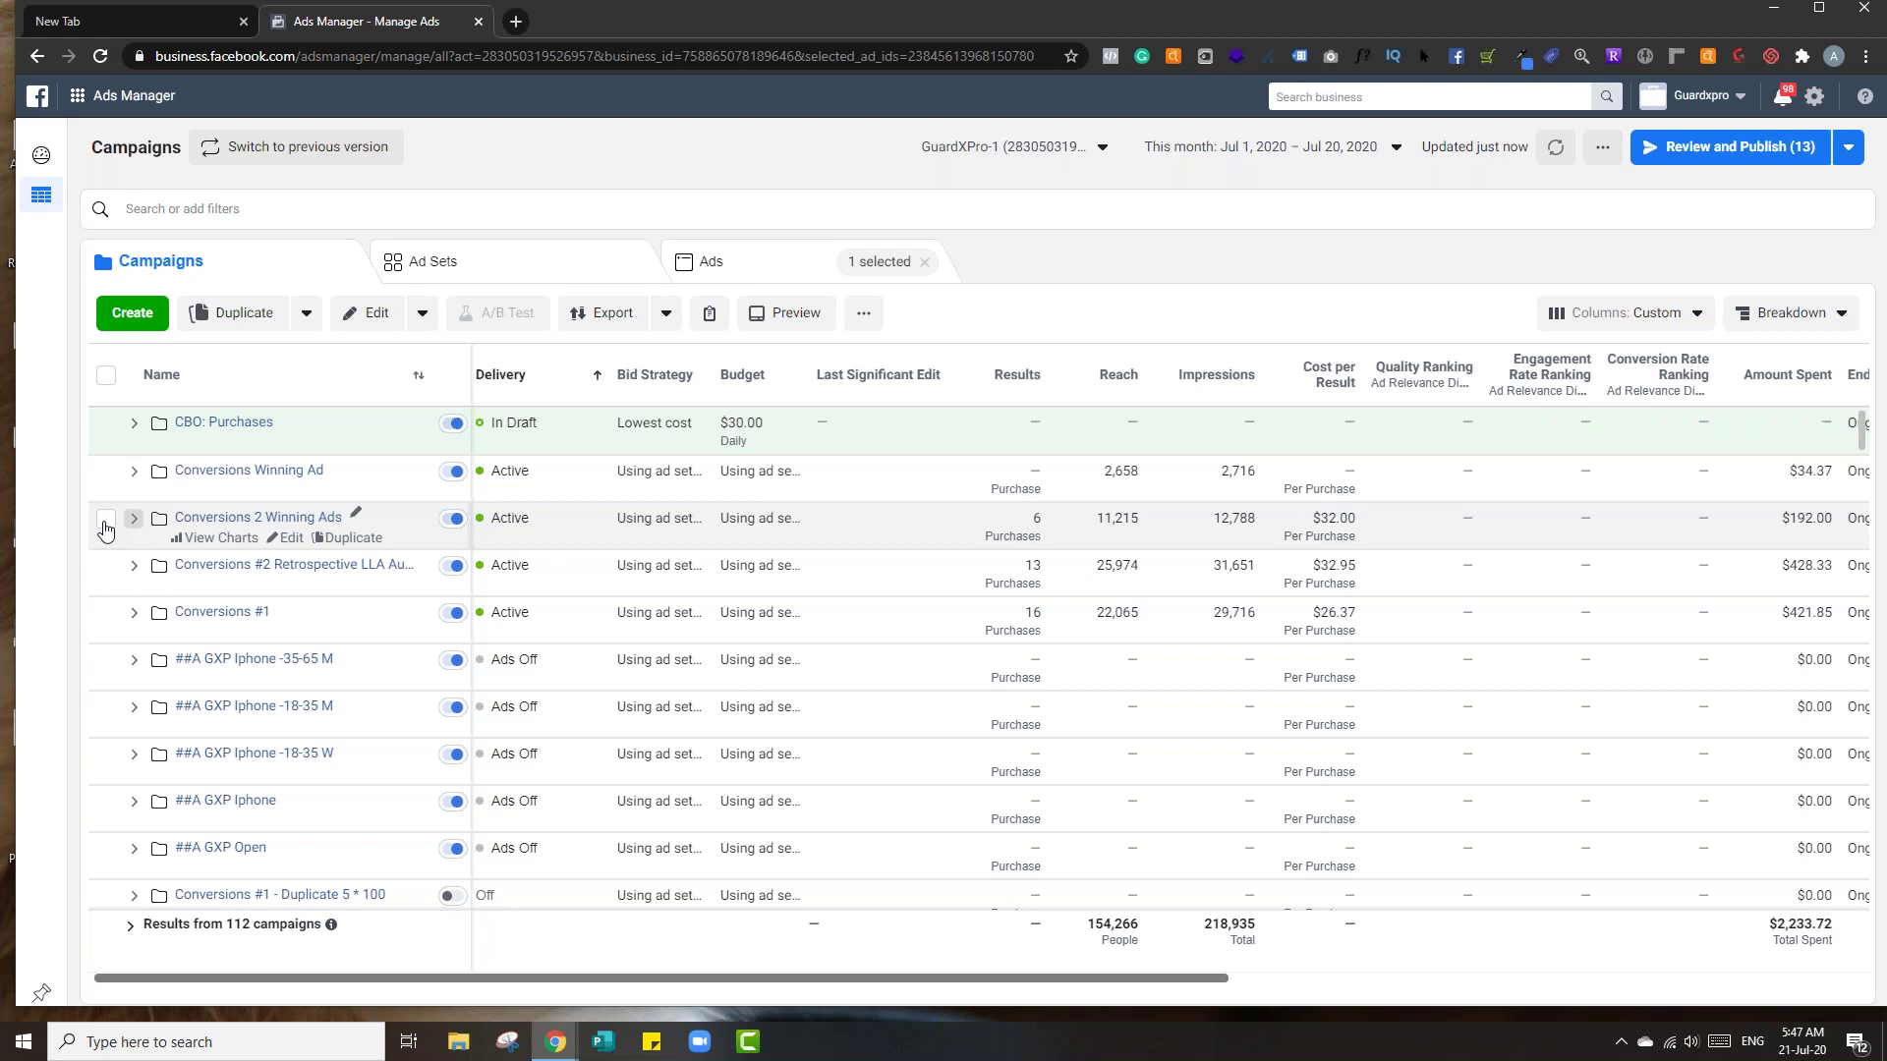
click(134, 519)
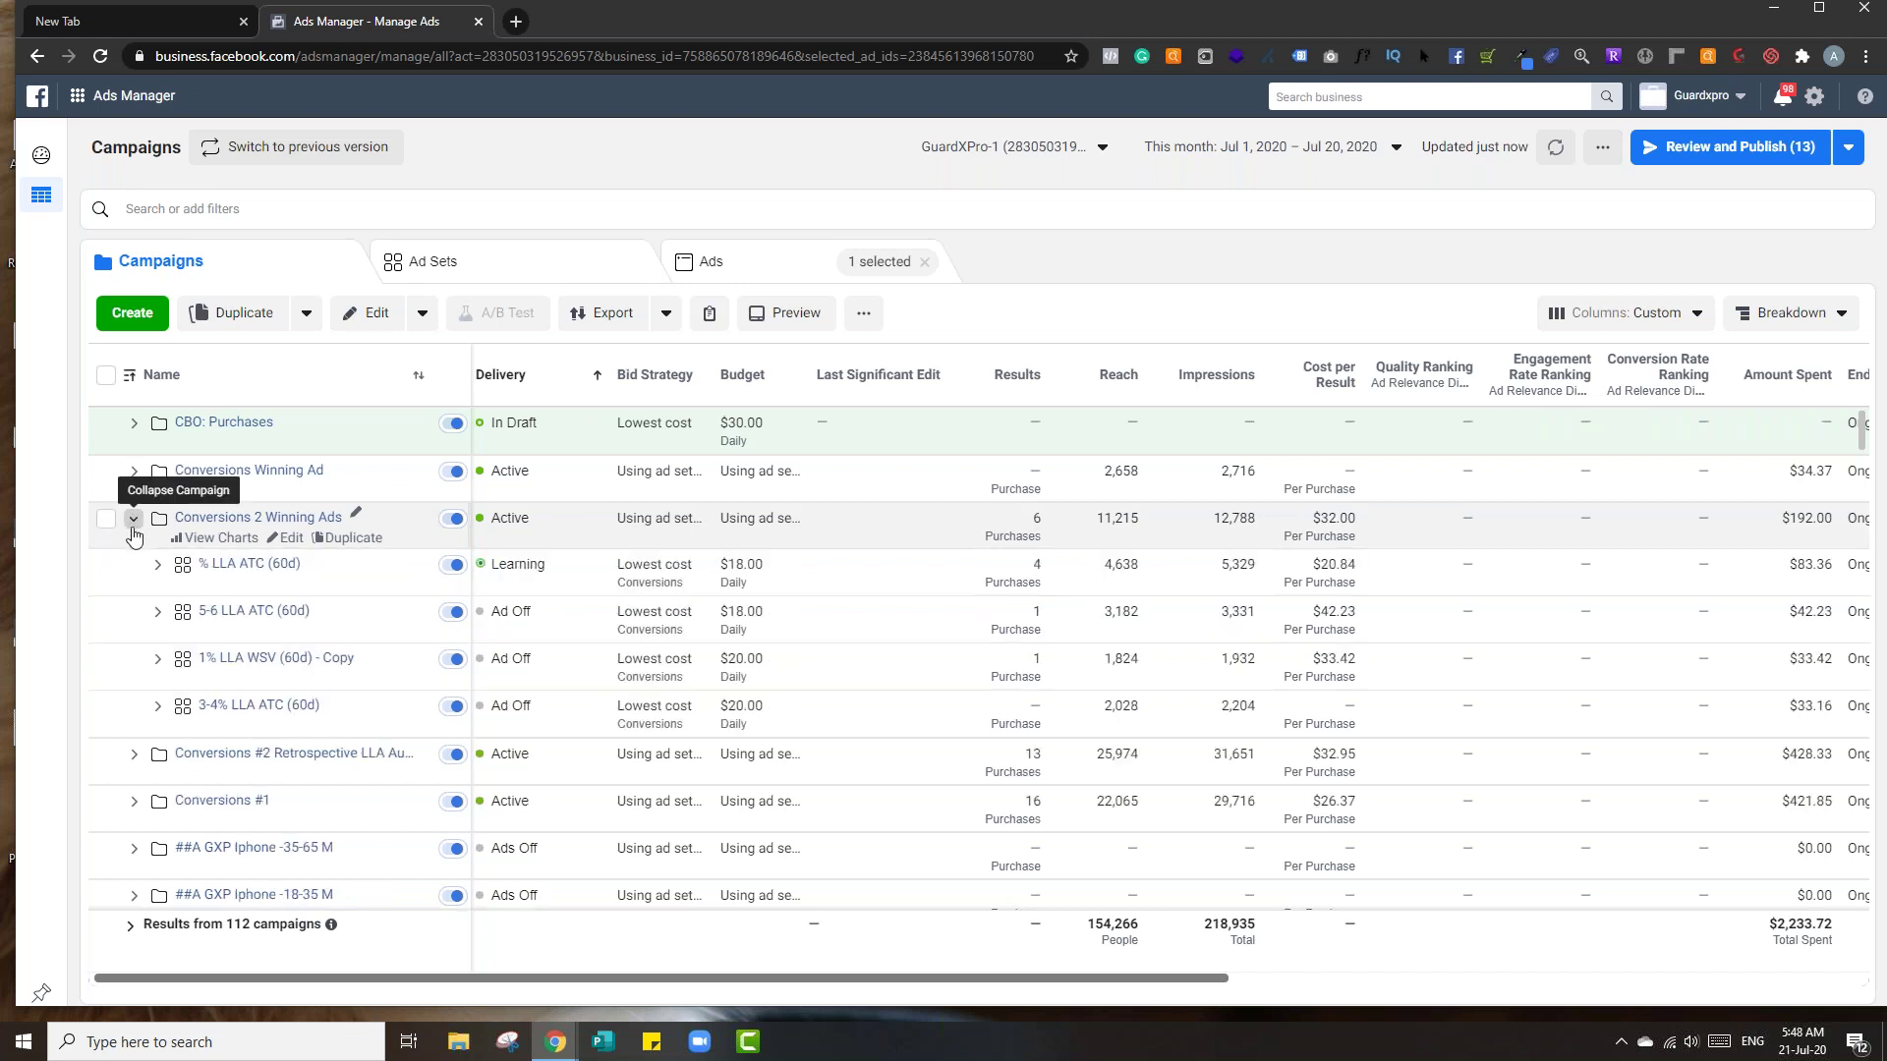
click(157, 566)
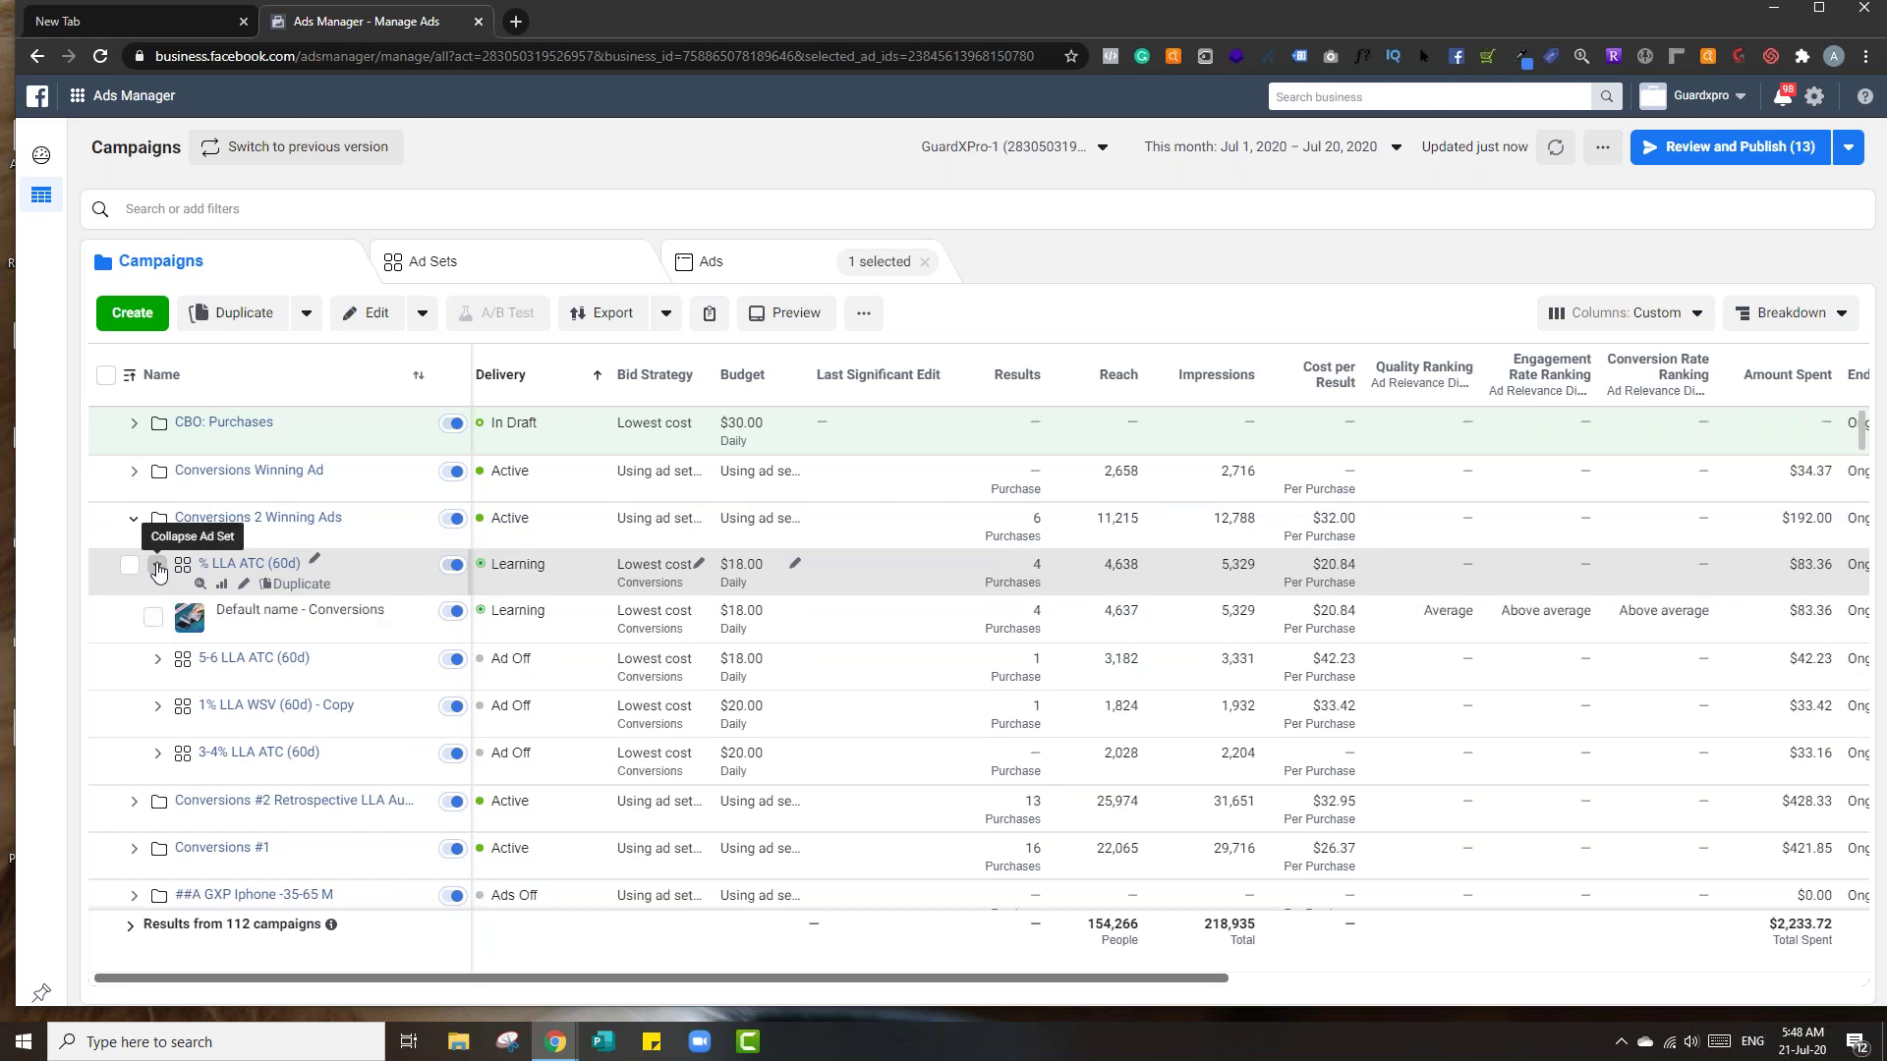
click(157, 566)
click(134, 519)
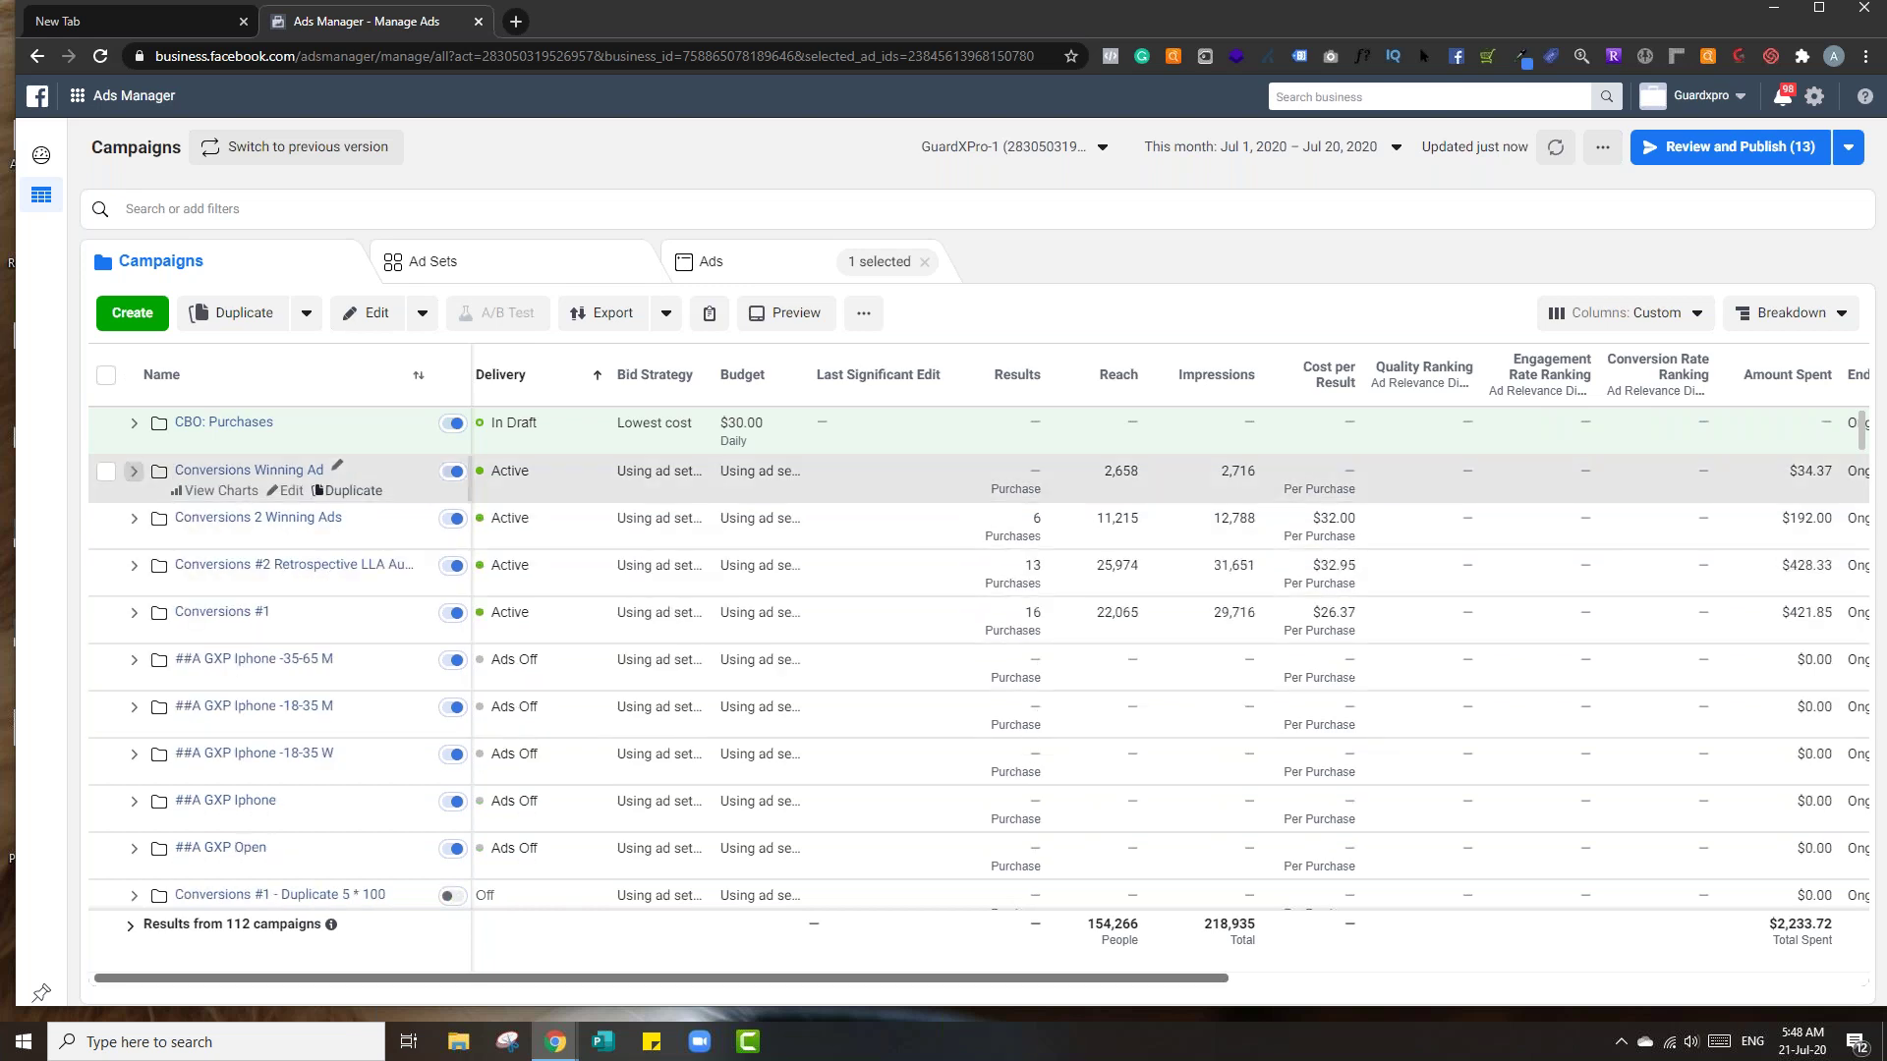
- Publish all draft changes of the CBO: Purchases campaign
click(1739, 147)
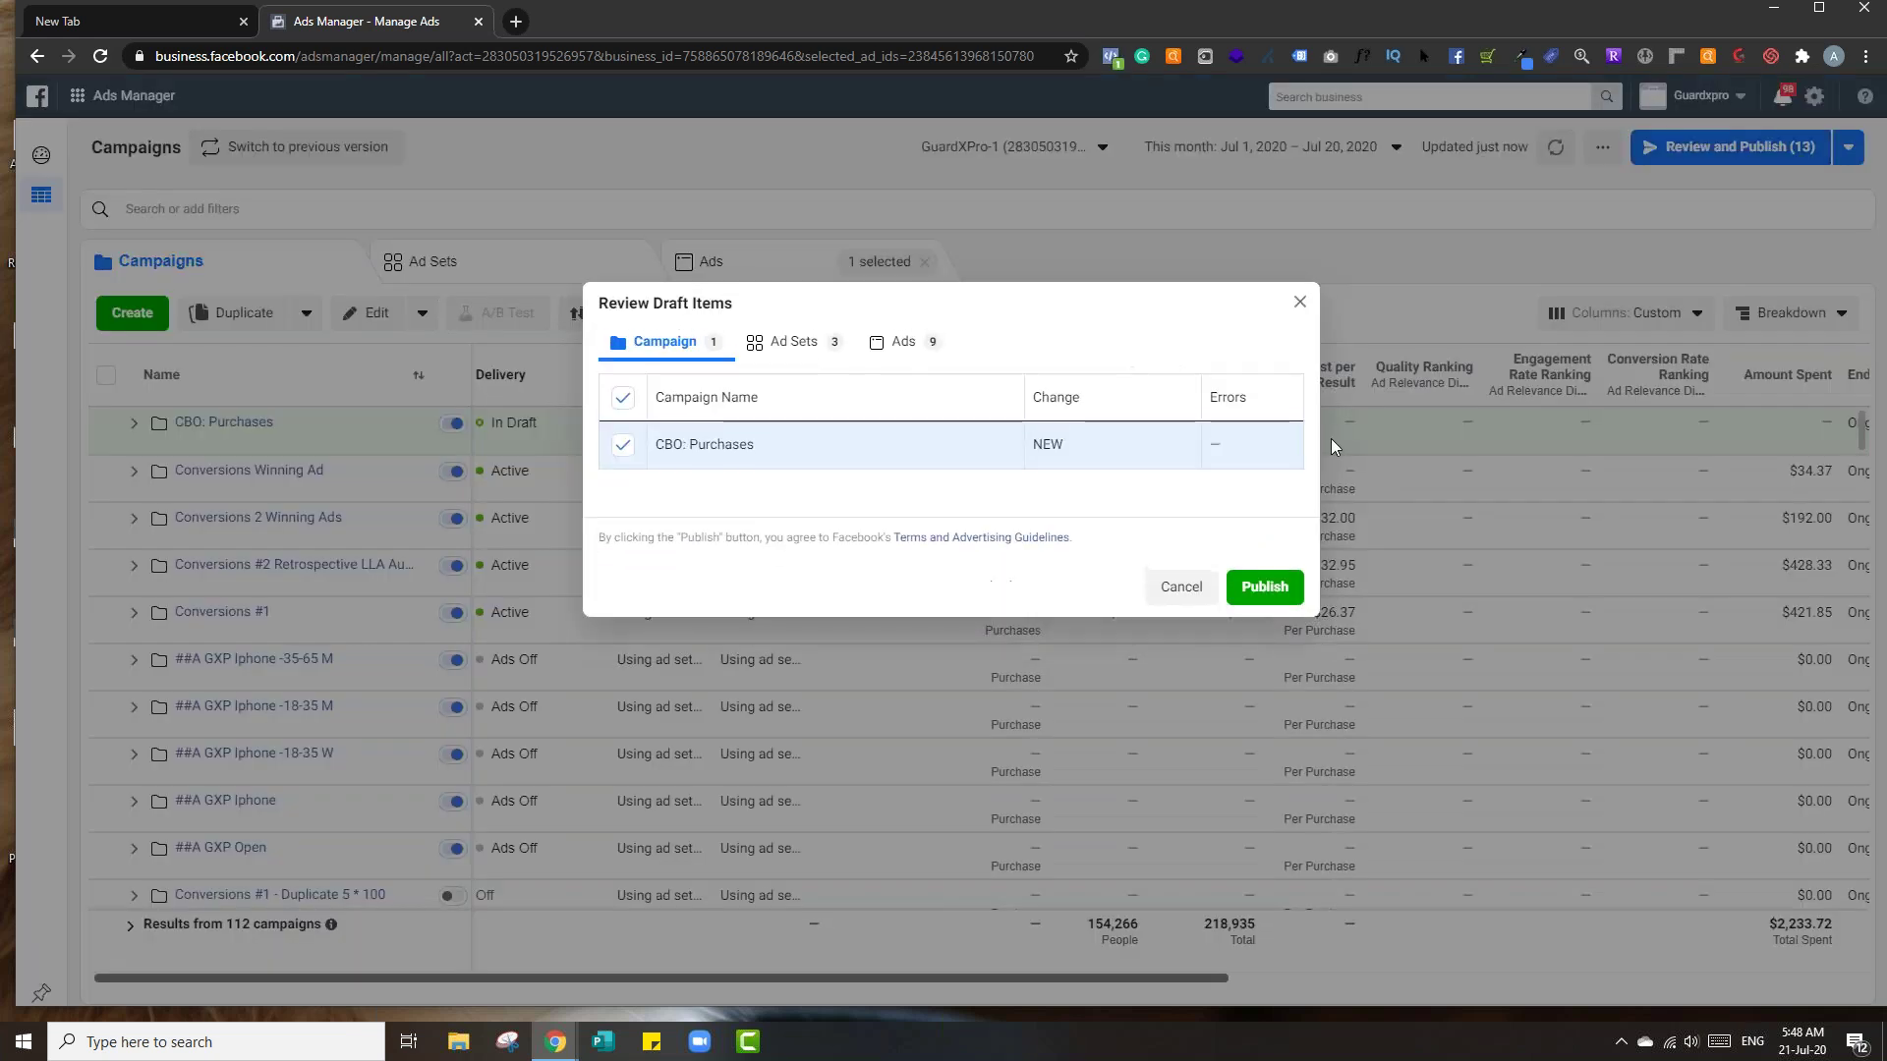
click(1266, 589)
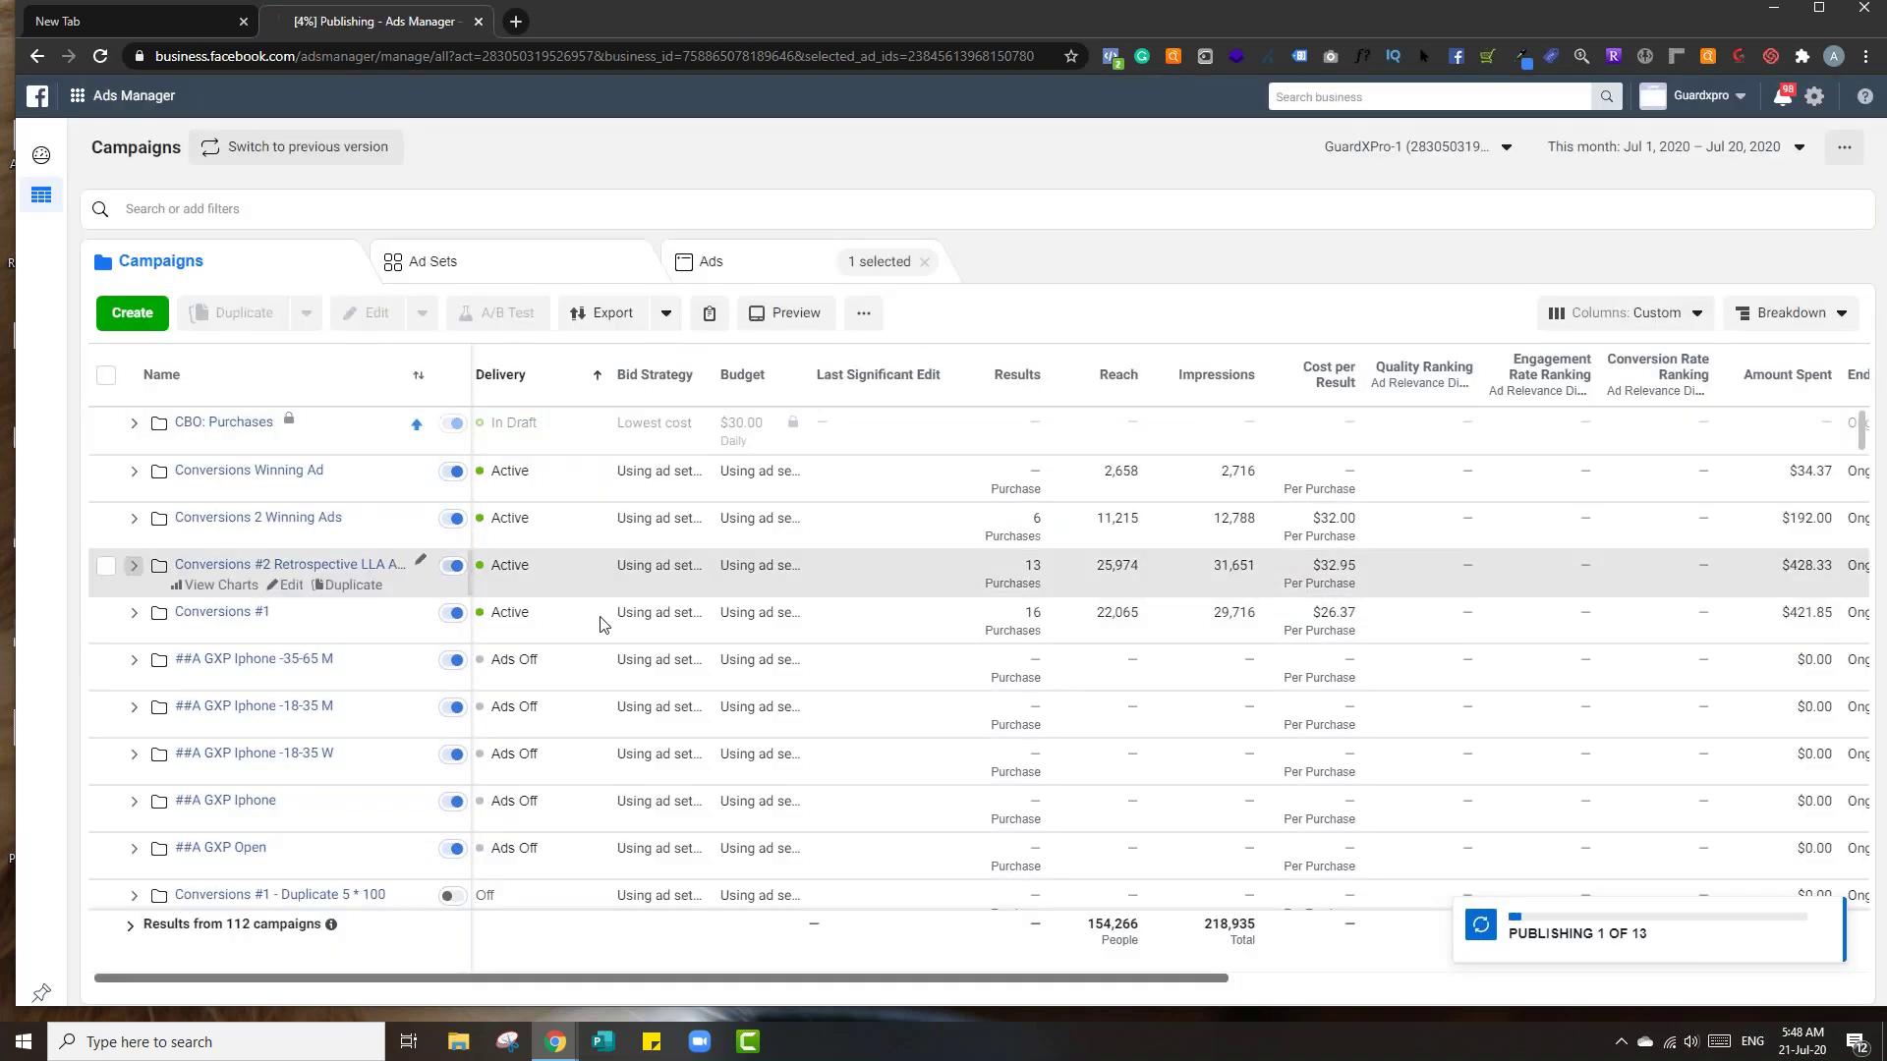
click(134, 613)
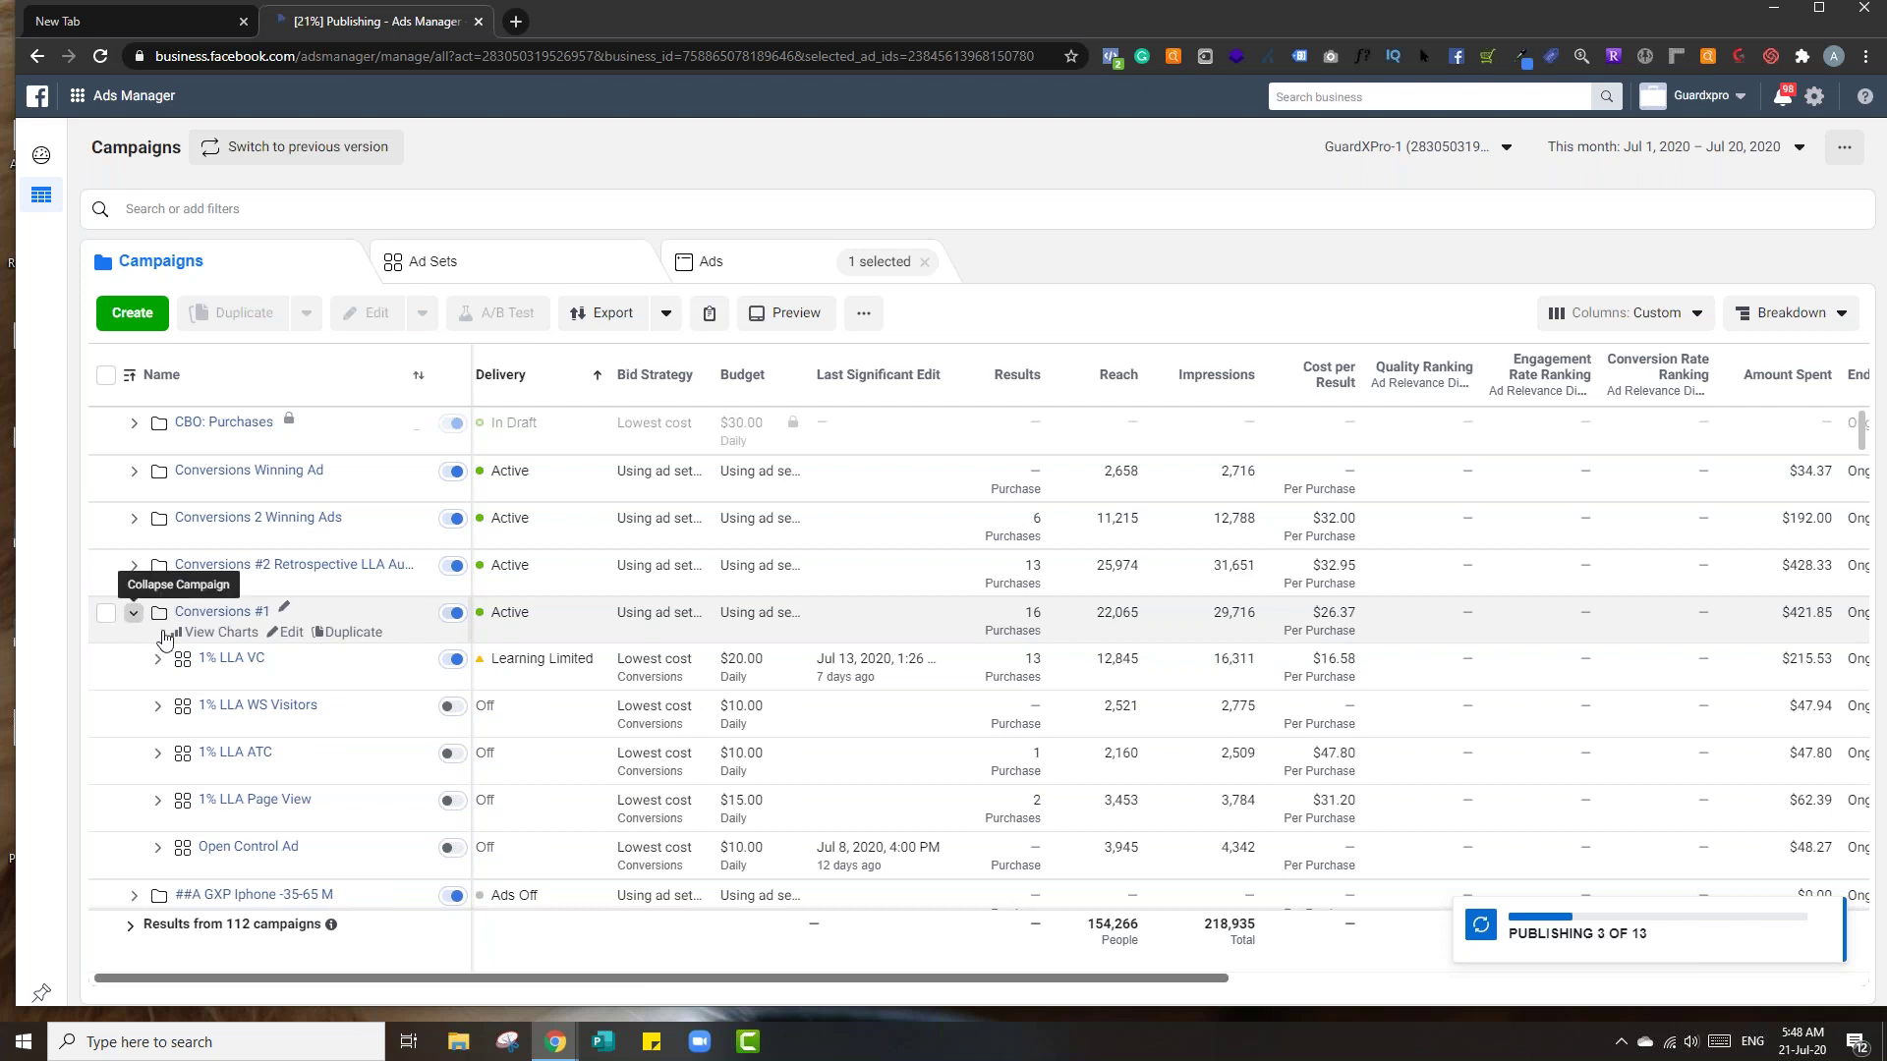
click(134, 613)
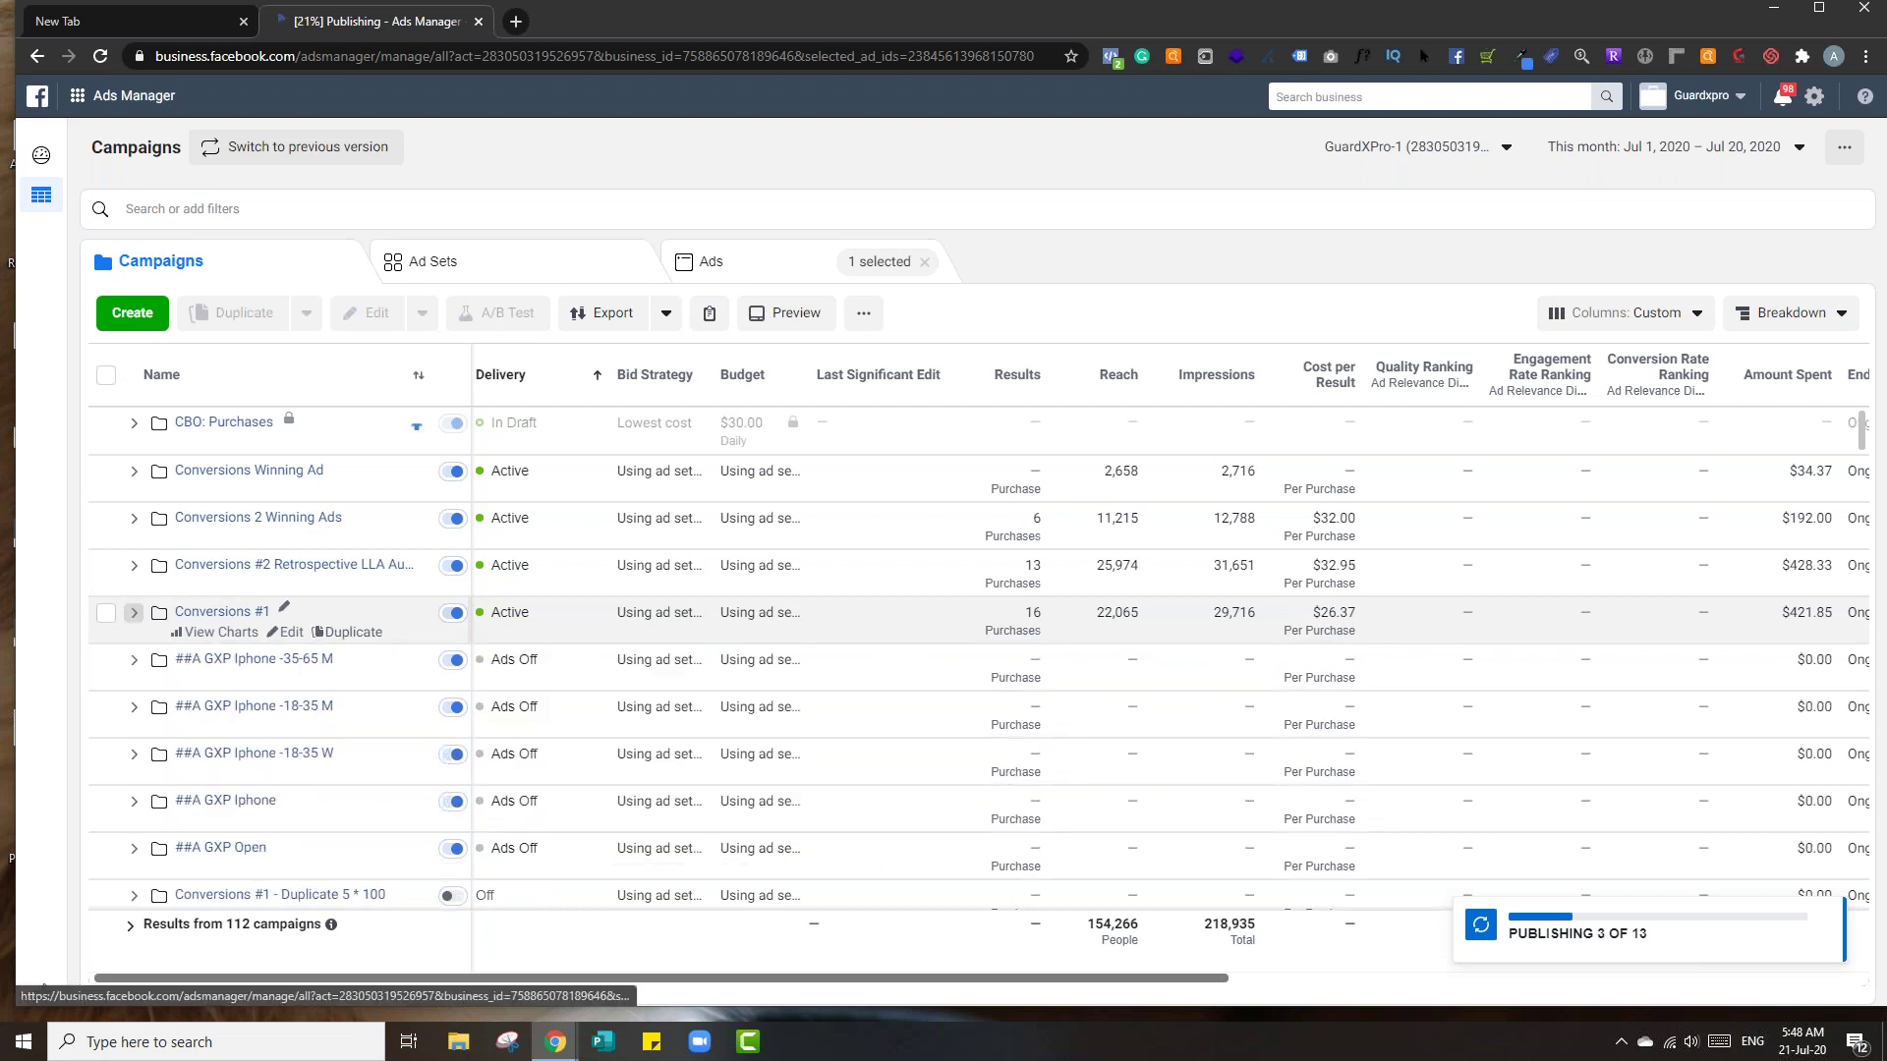
- Switch off the Conversions #1 and Conversions 2 Winning Ads campaigns
click(451, 614)
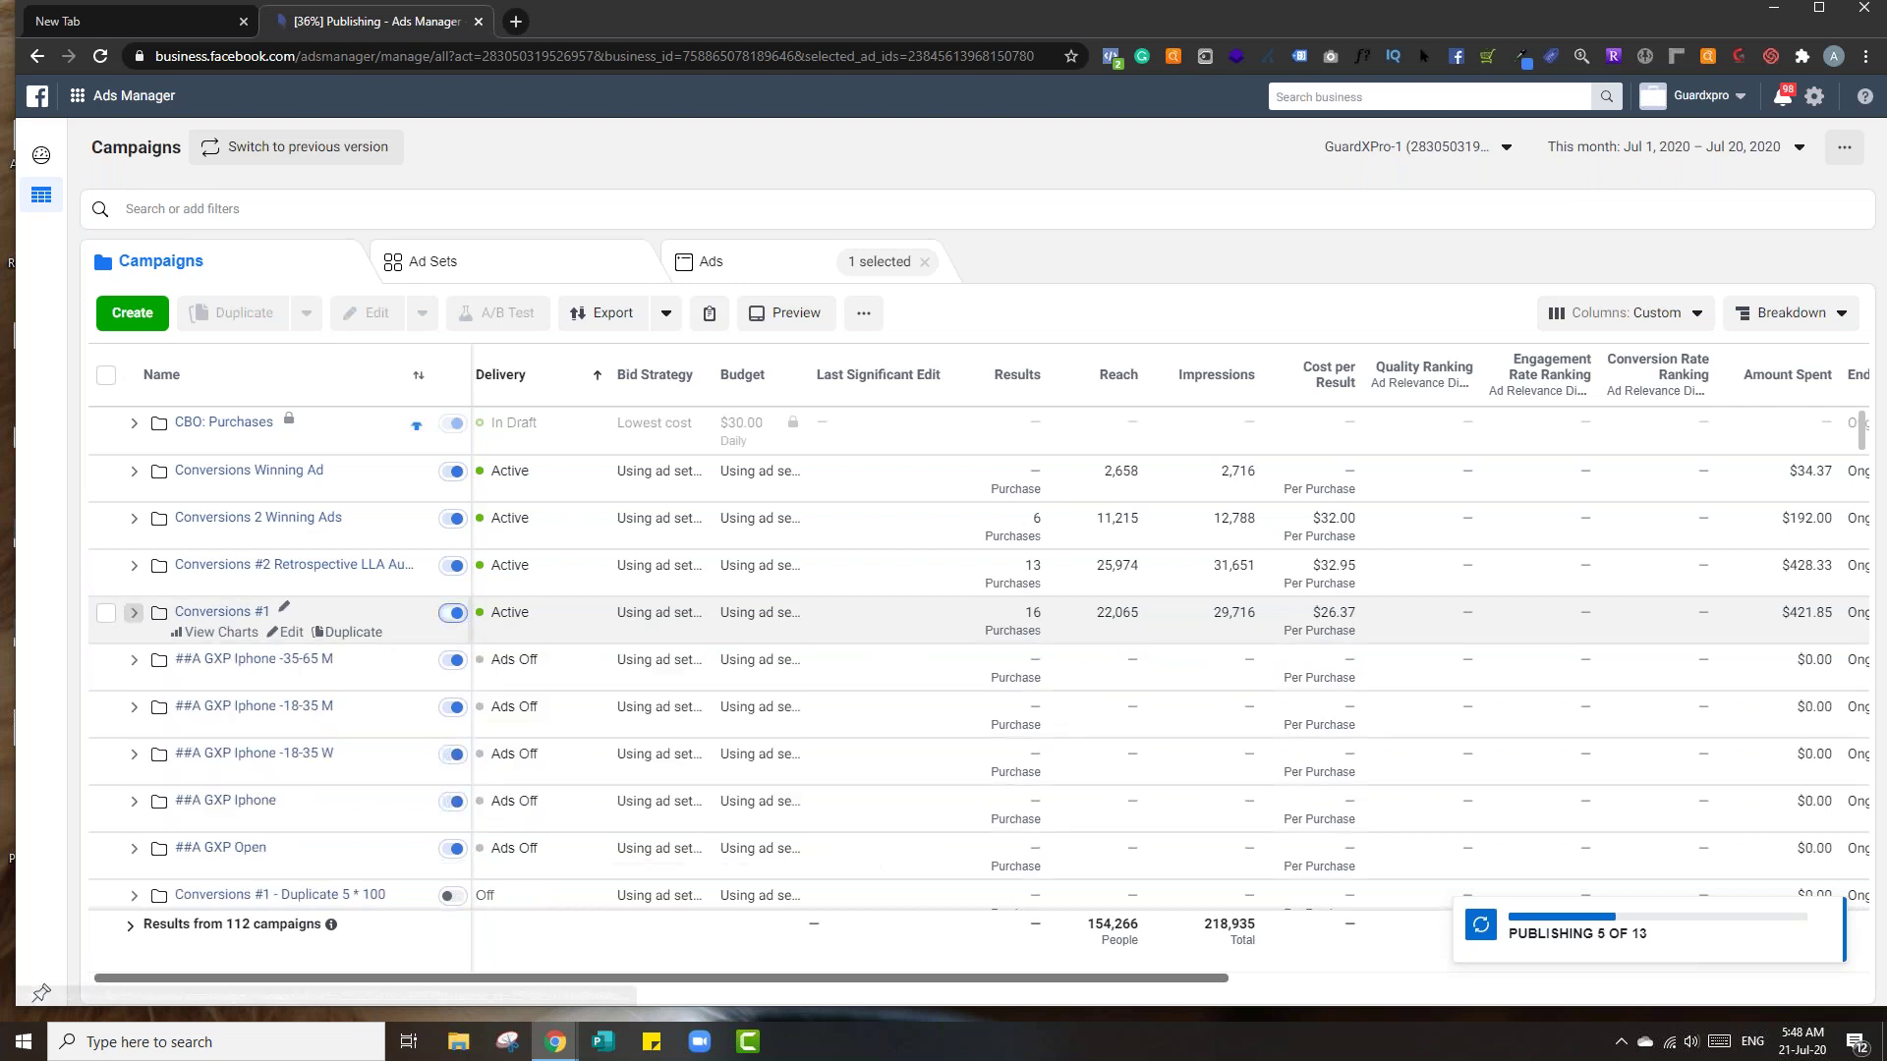
click(134, 567)
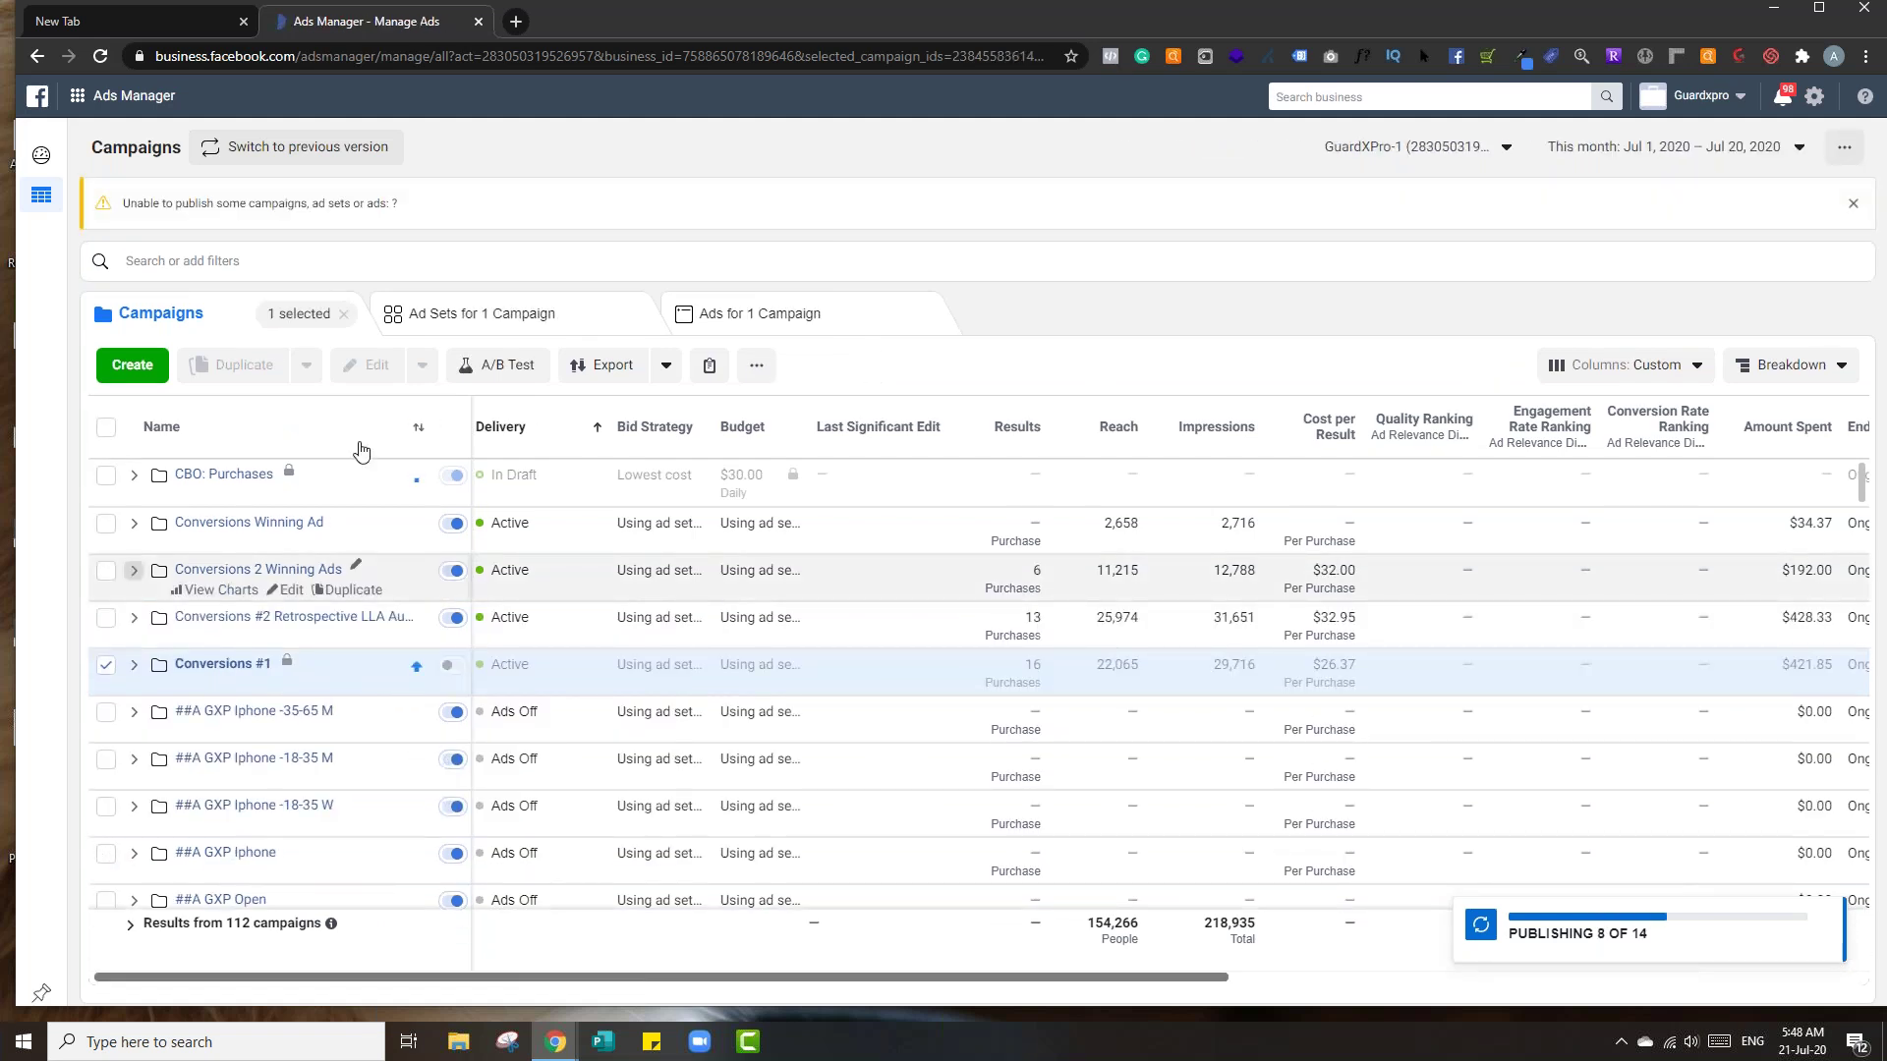
click(452, 570)
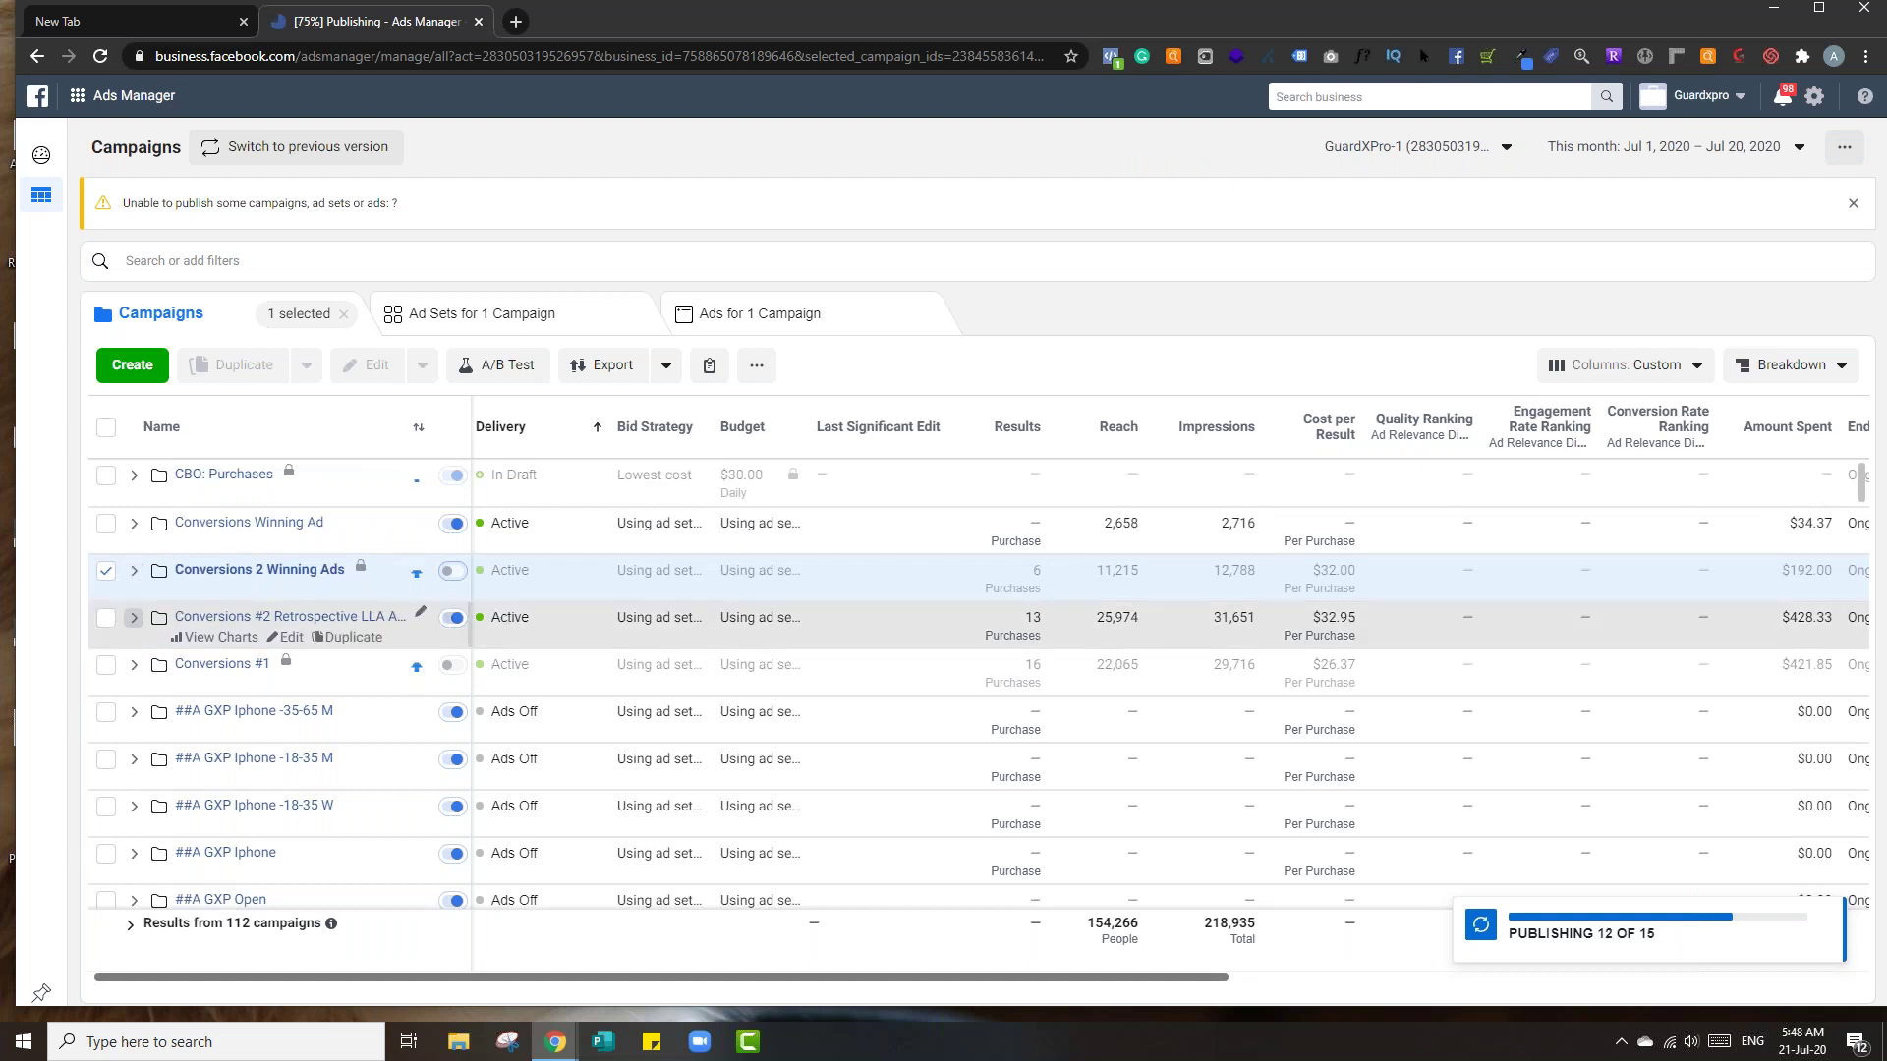
click(133, 619)
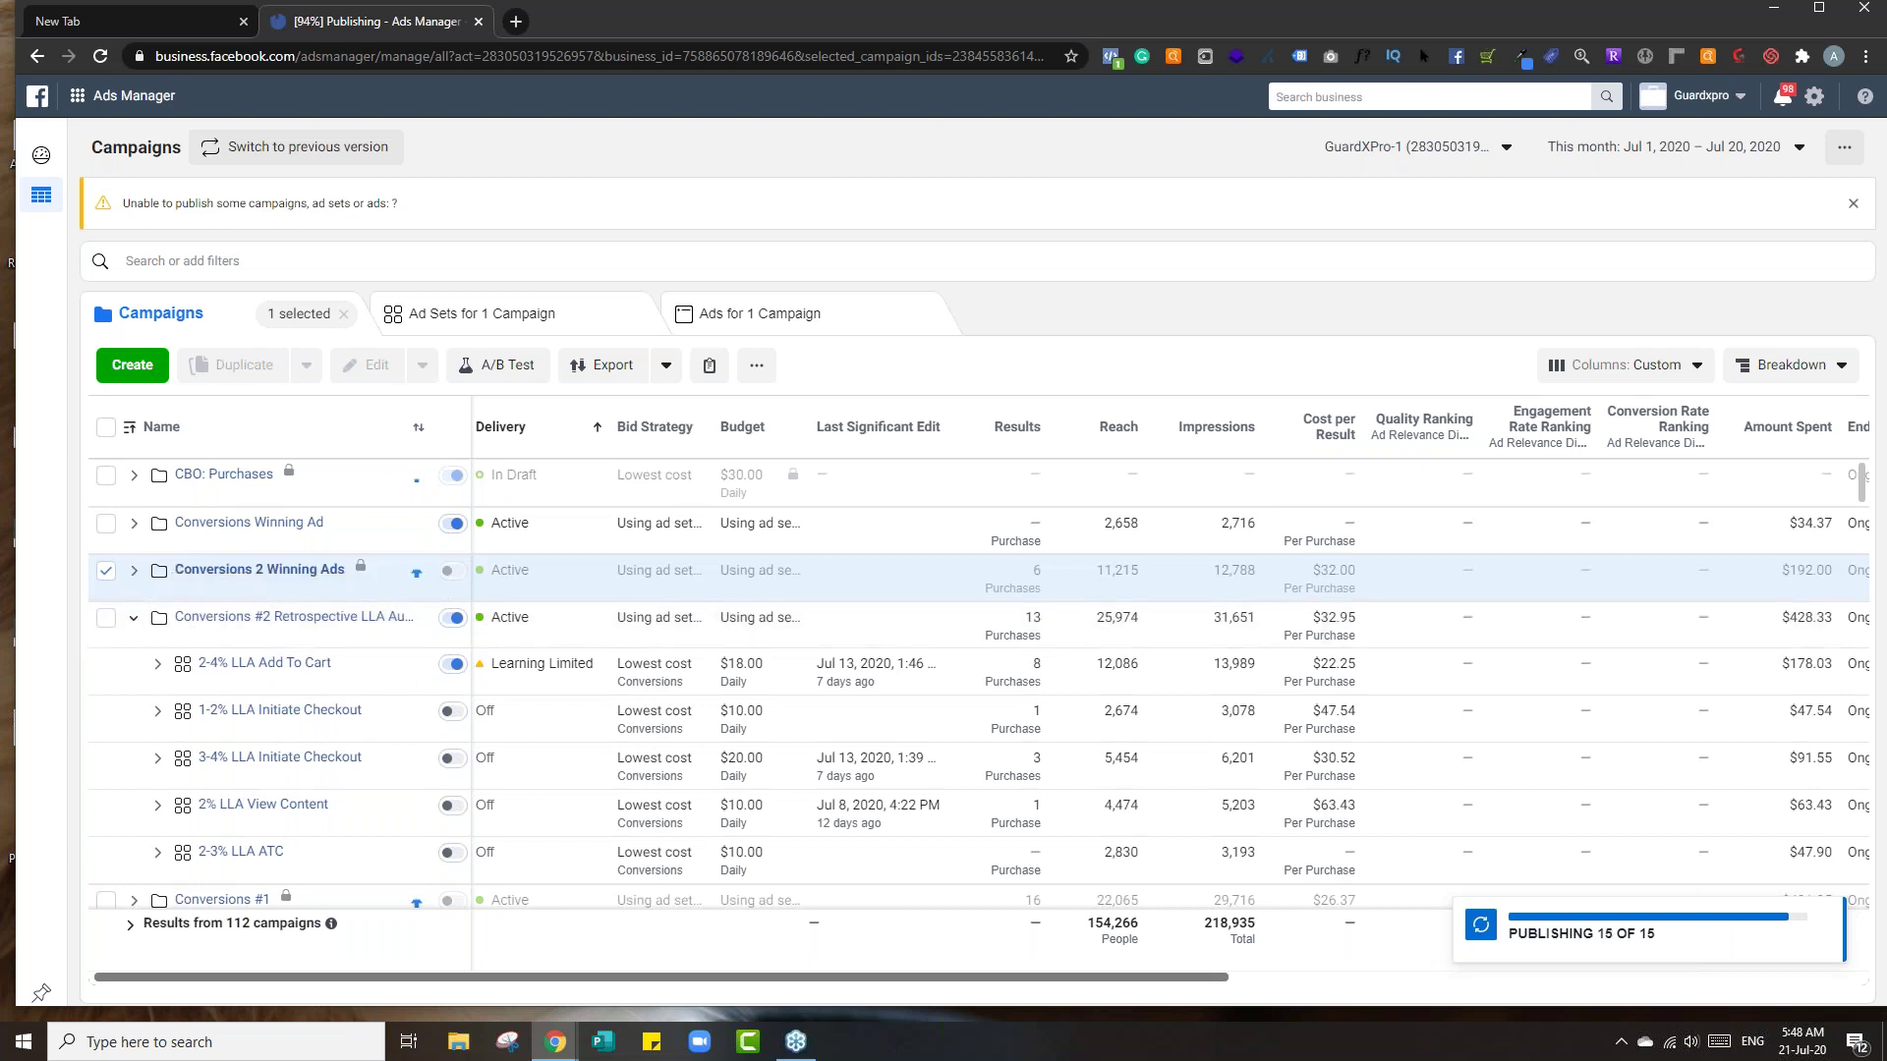
- Bring the GSH 1 ad account into this window and expand Conversions Control Power Up
drag(652, 20, 539, 26)
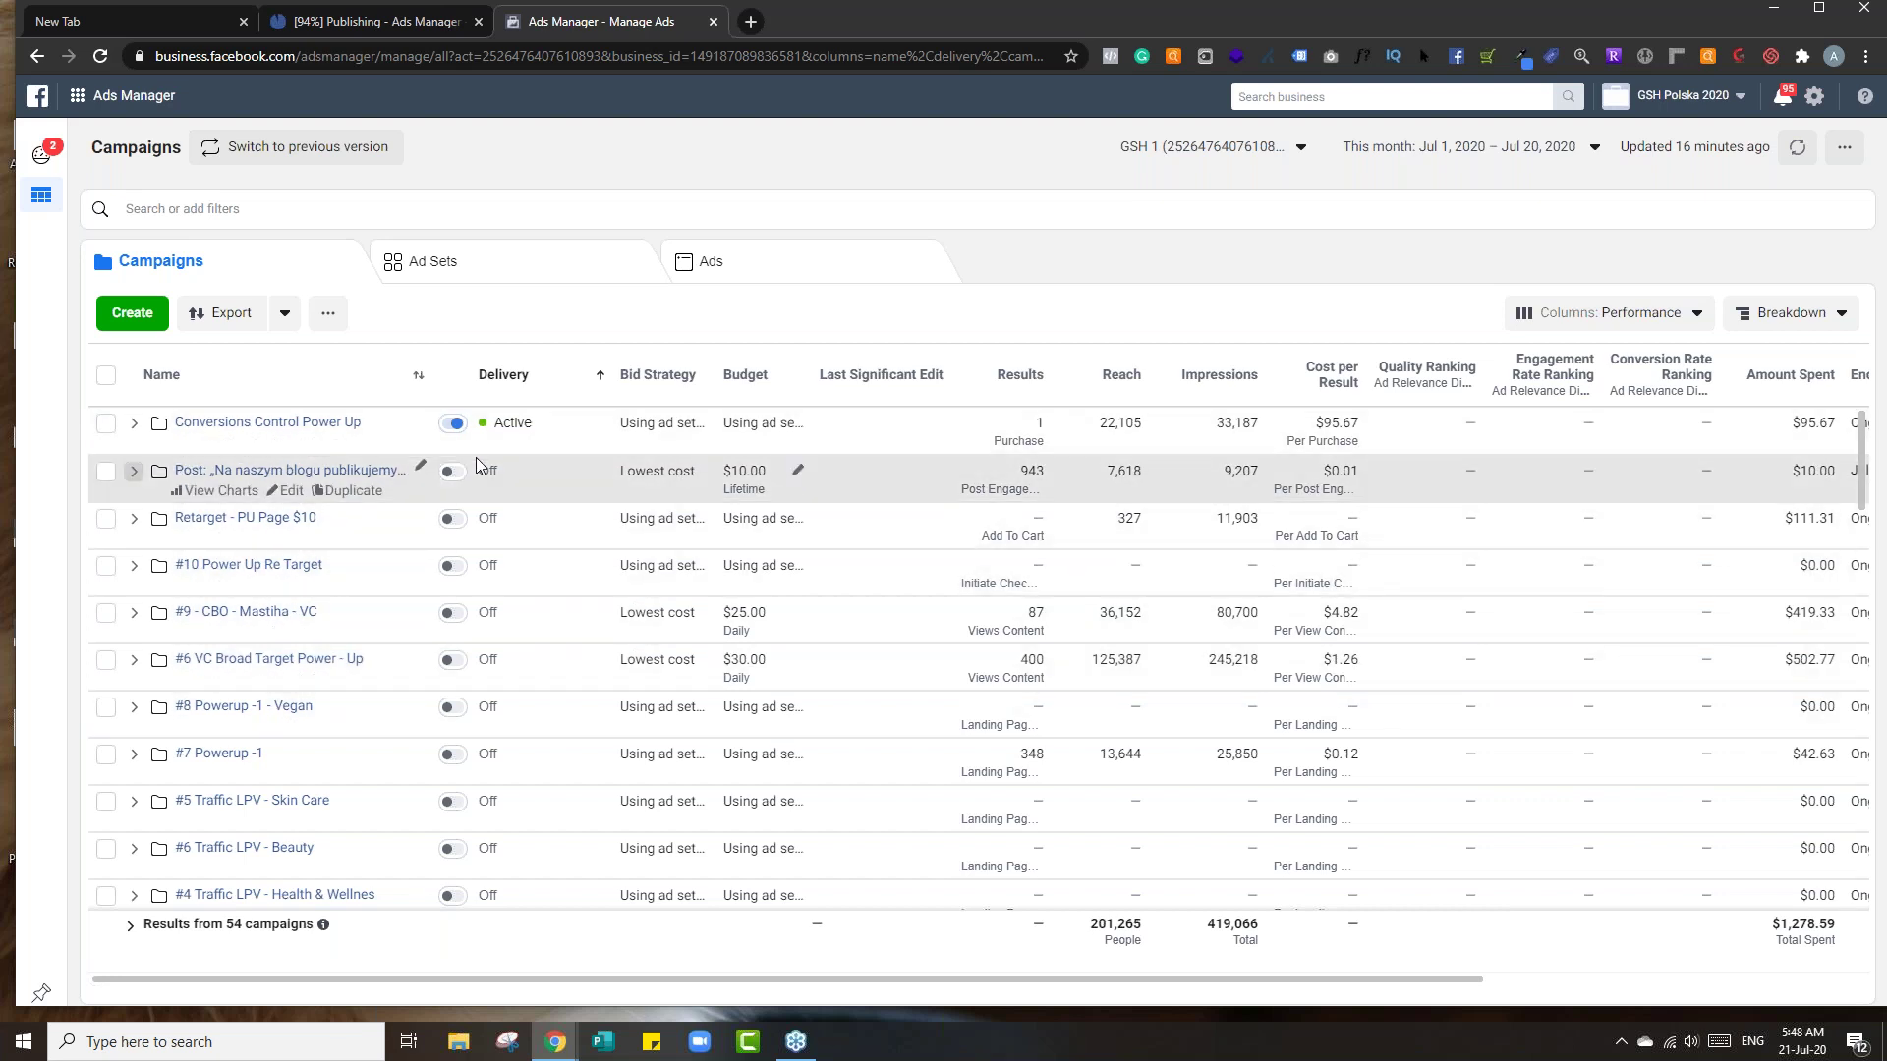
click(134, 423)
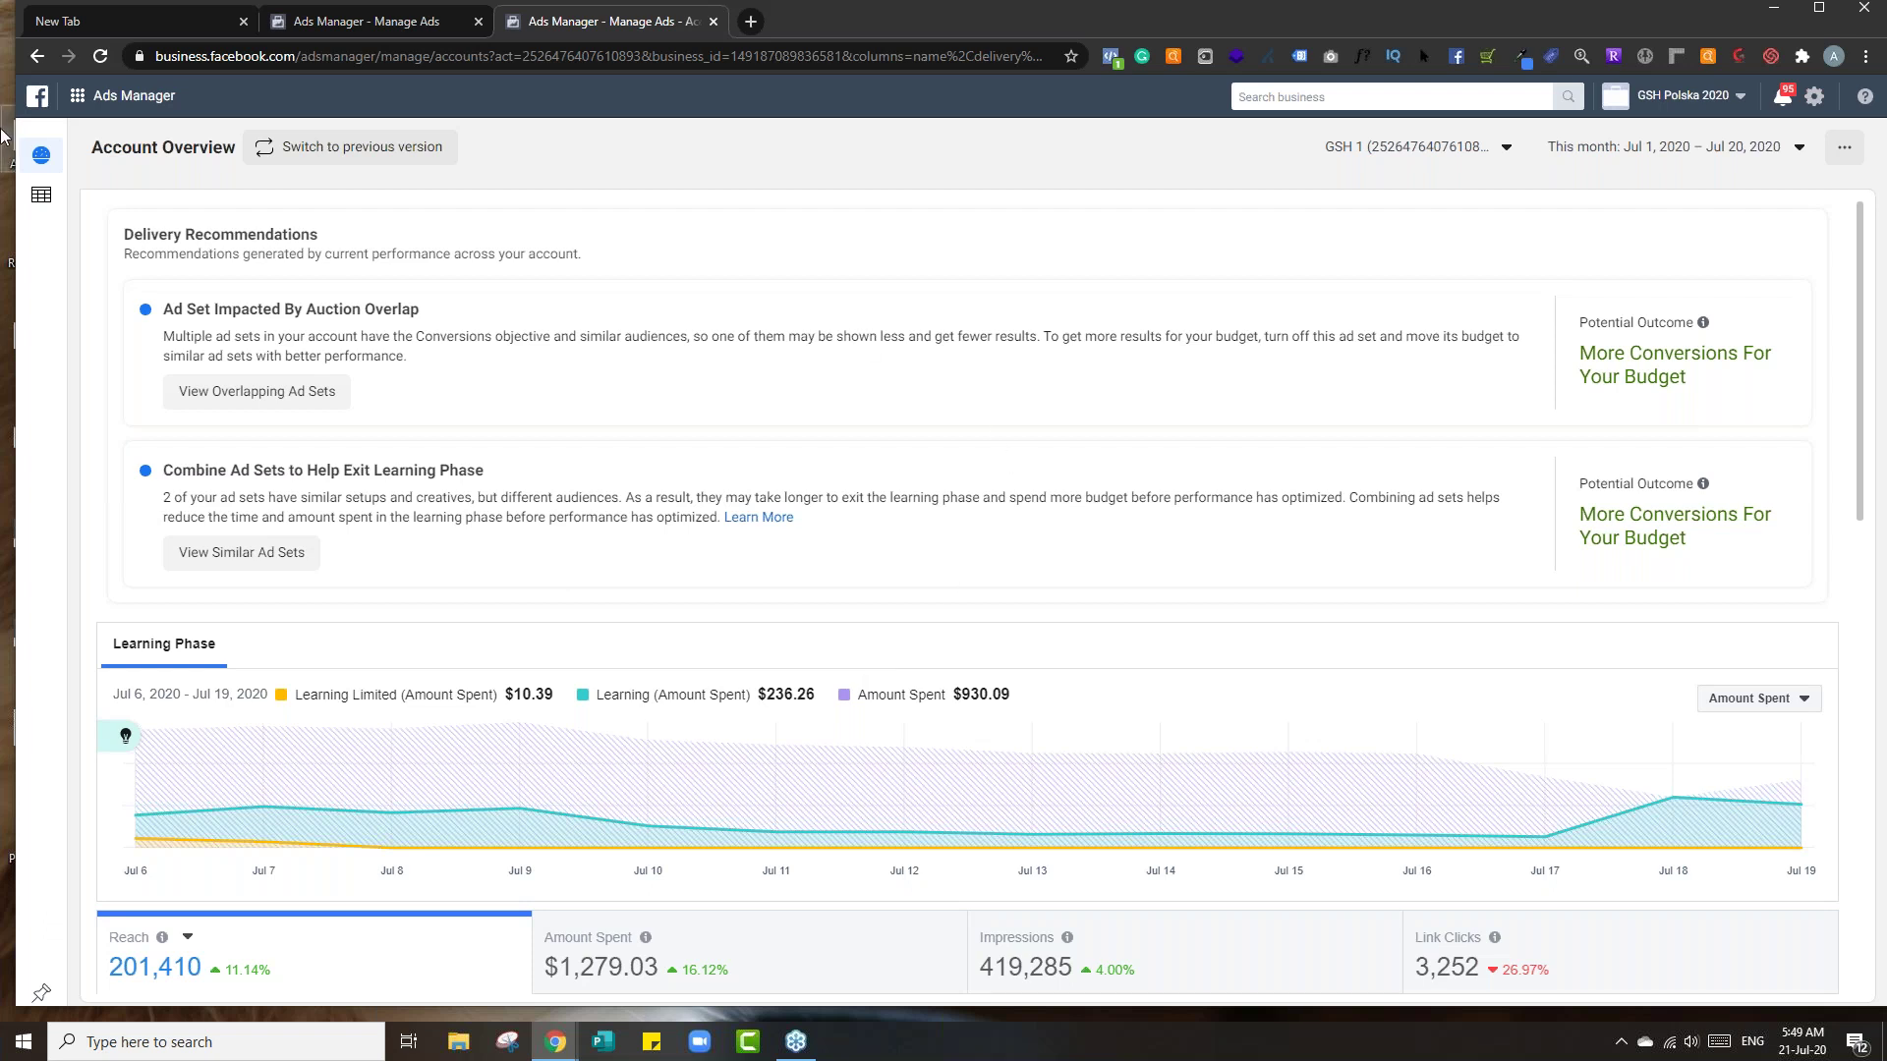
- Go back from Account Overview to the GSH 1 campaigns table
click(123, 98)
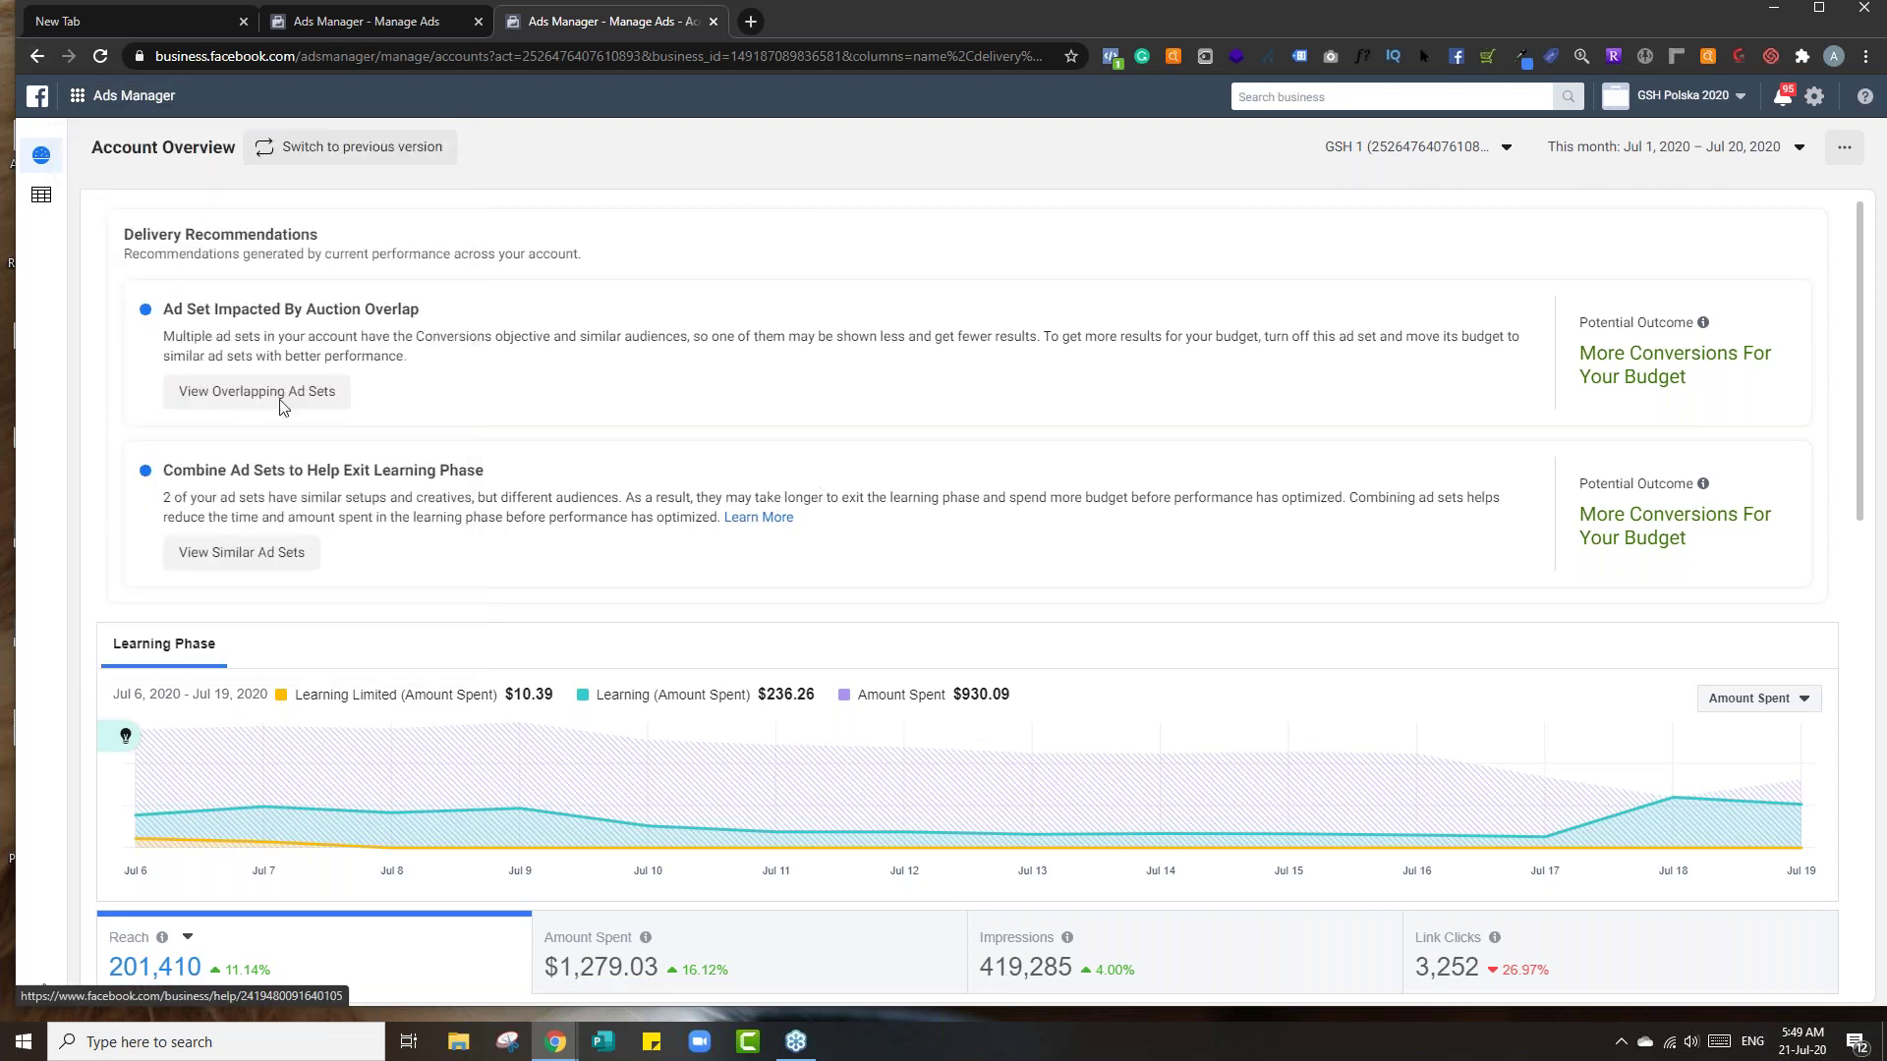
click(40, 216)
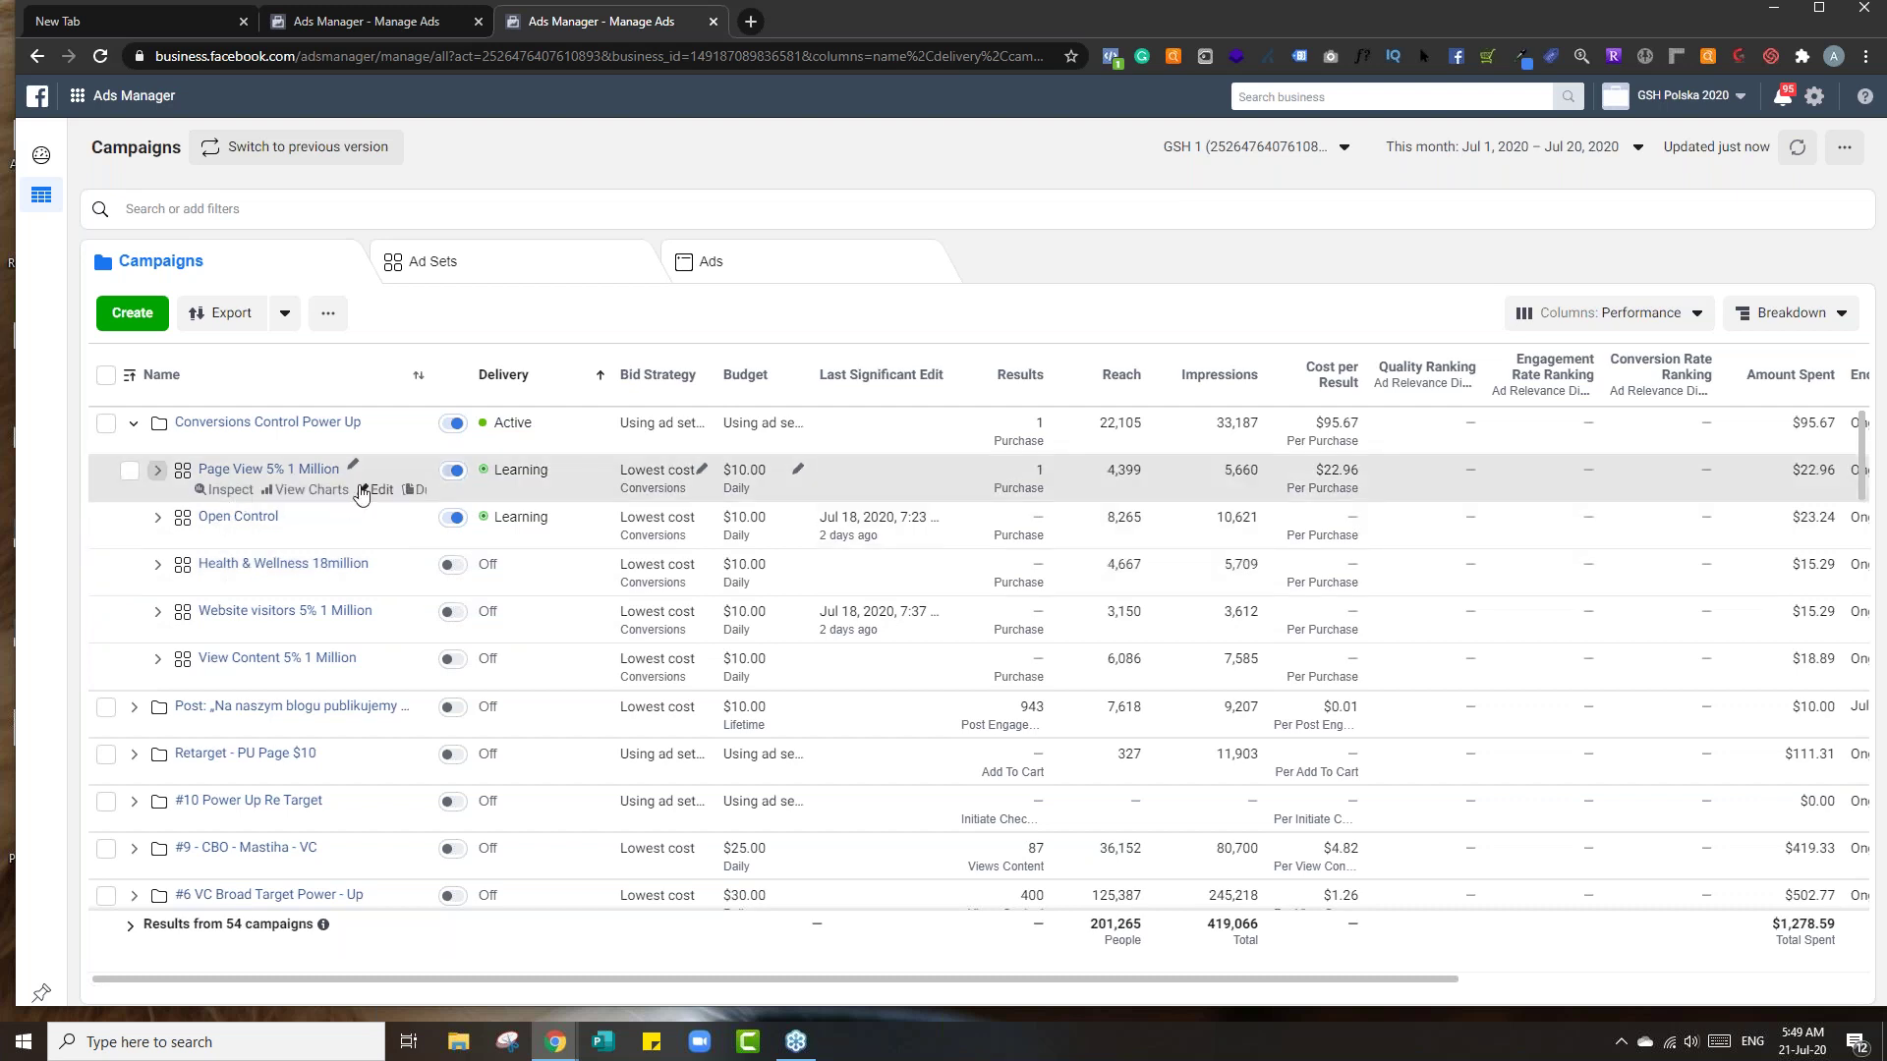
- Publish Conversions Control Power Up with a $20.00 daily campaign budget, then return to GuardXPro-1
click(106, 424)
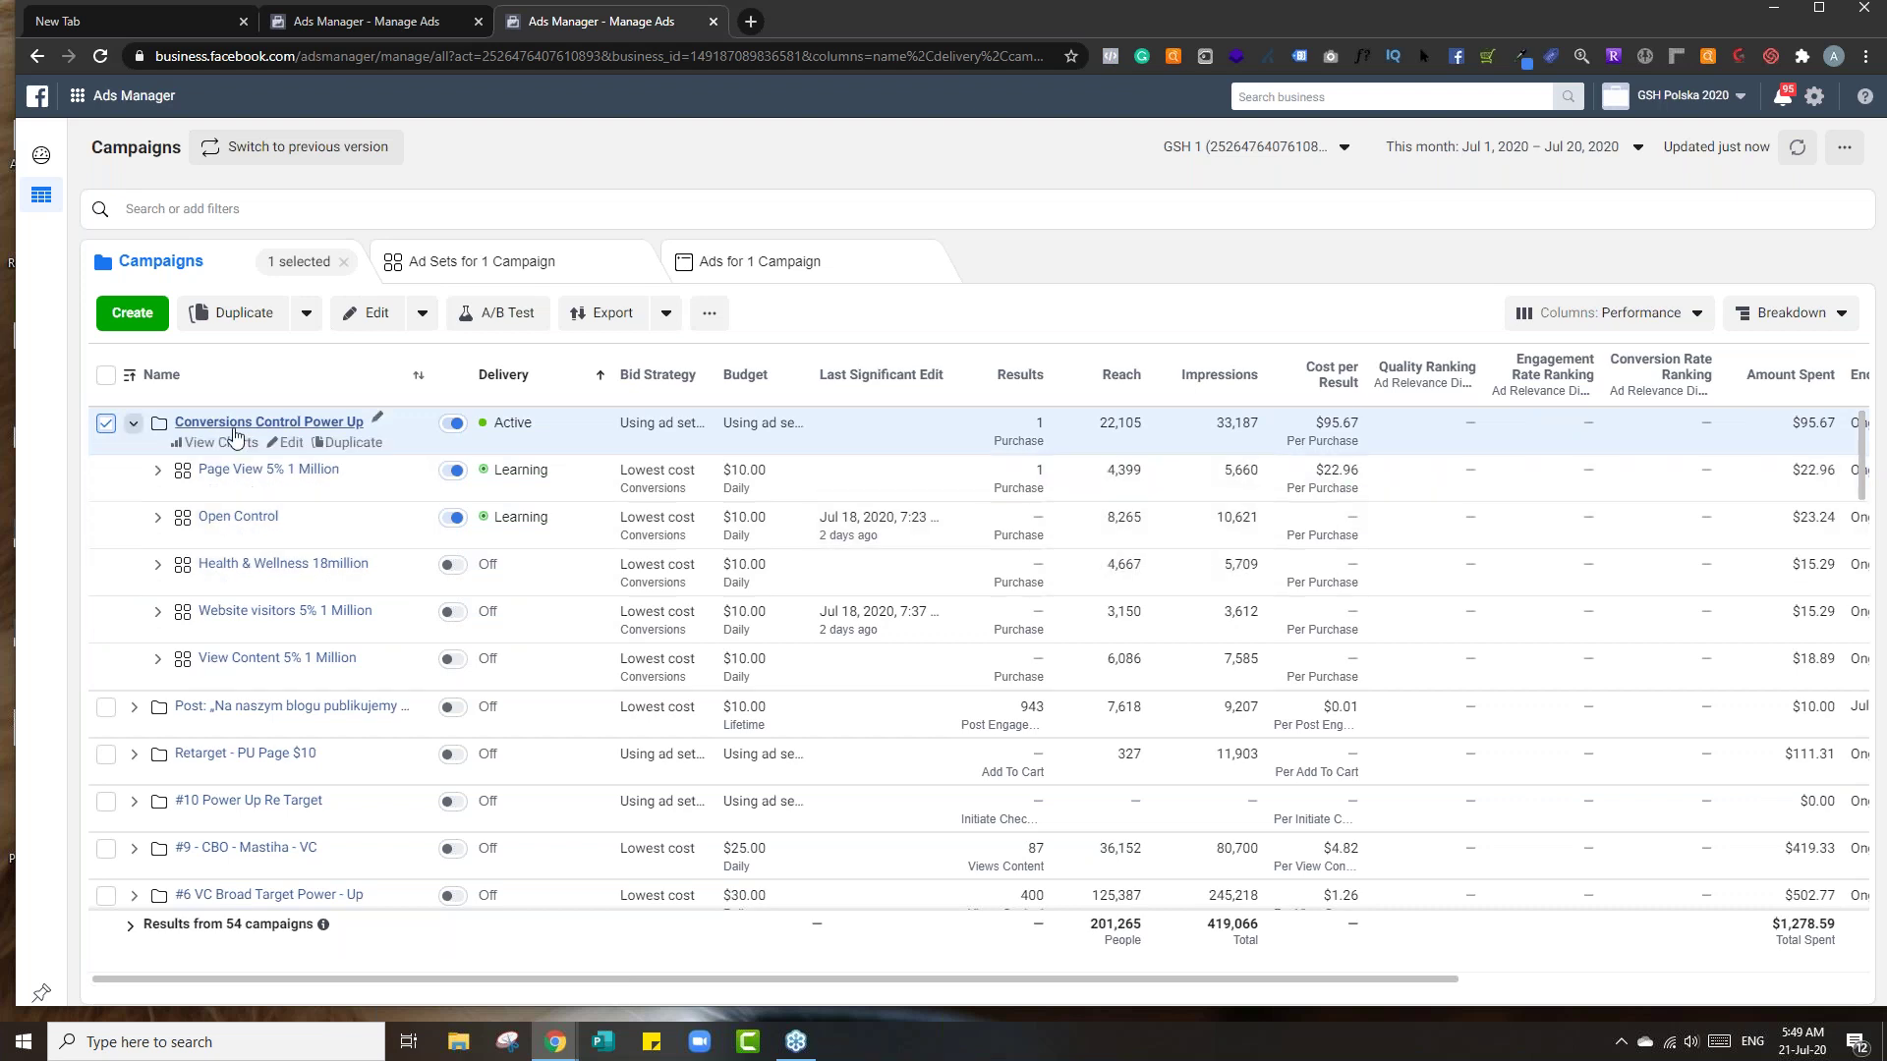
click(287, 442)
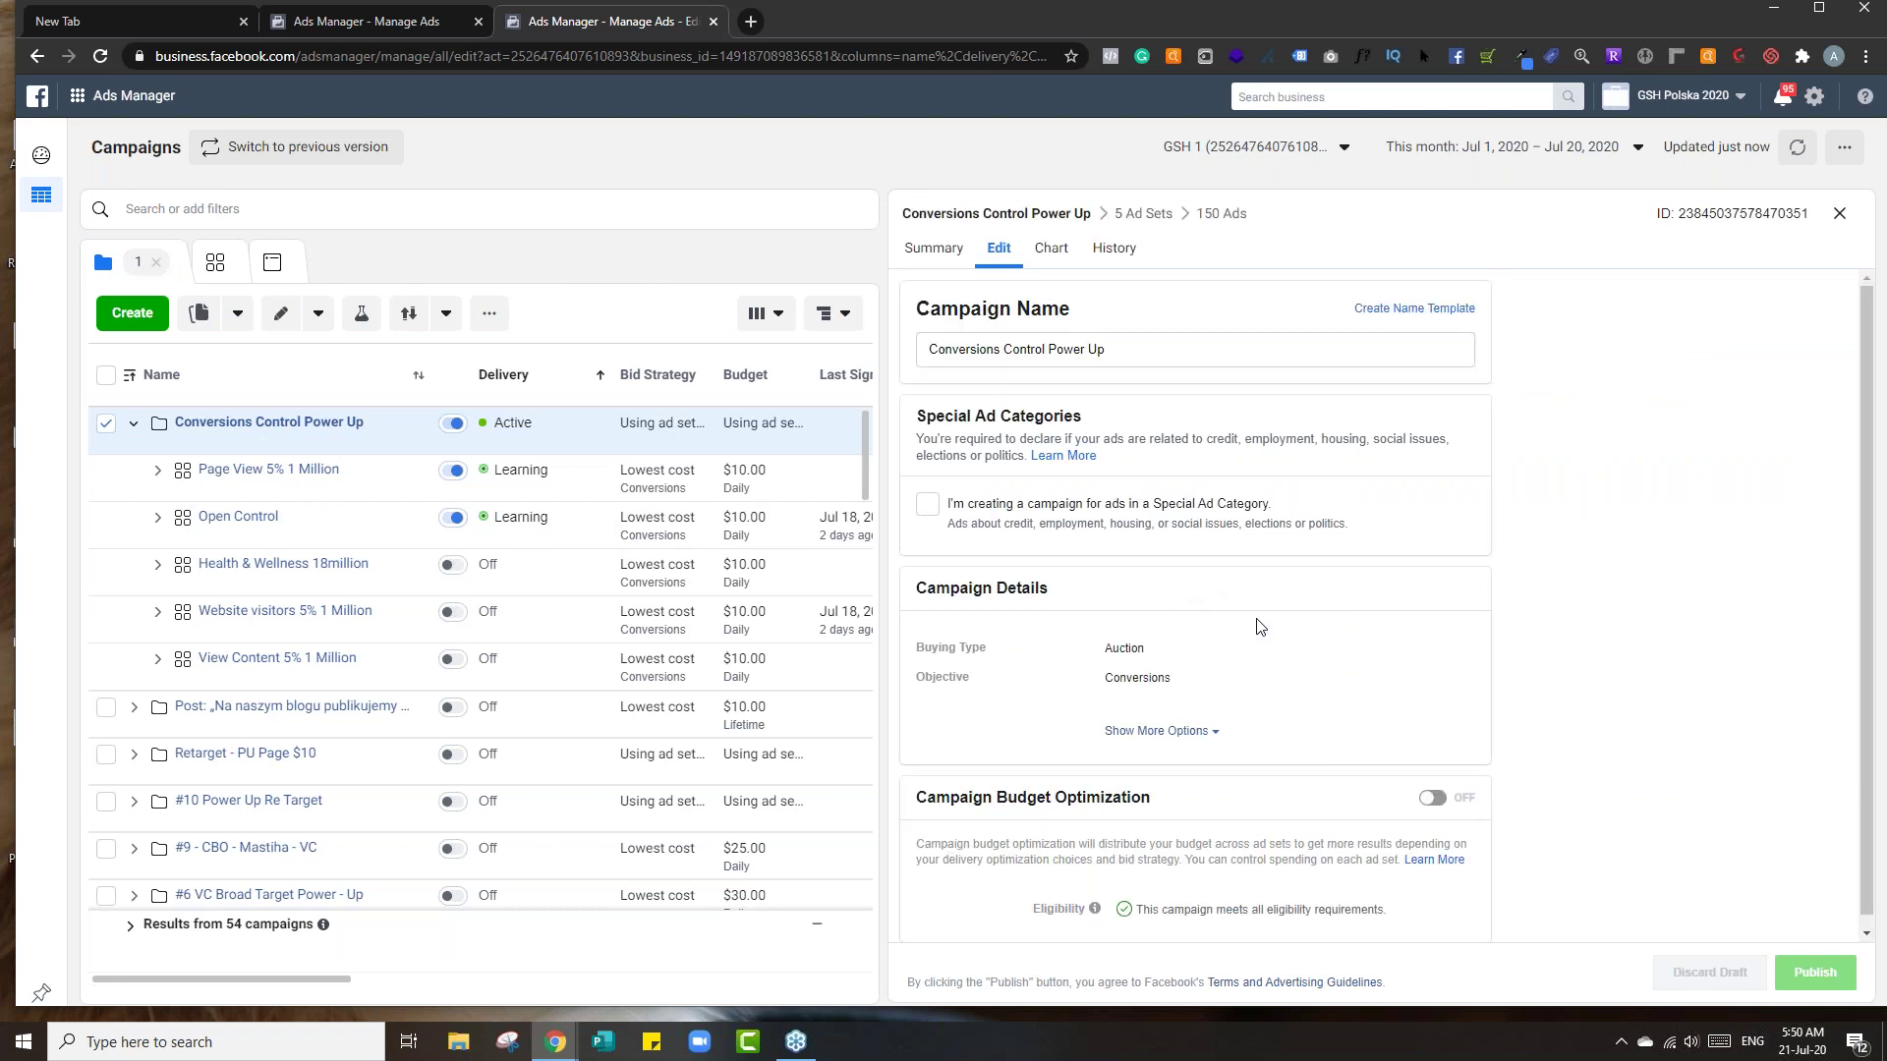
click(1432, 798)
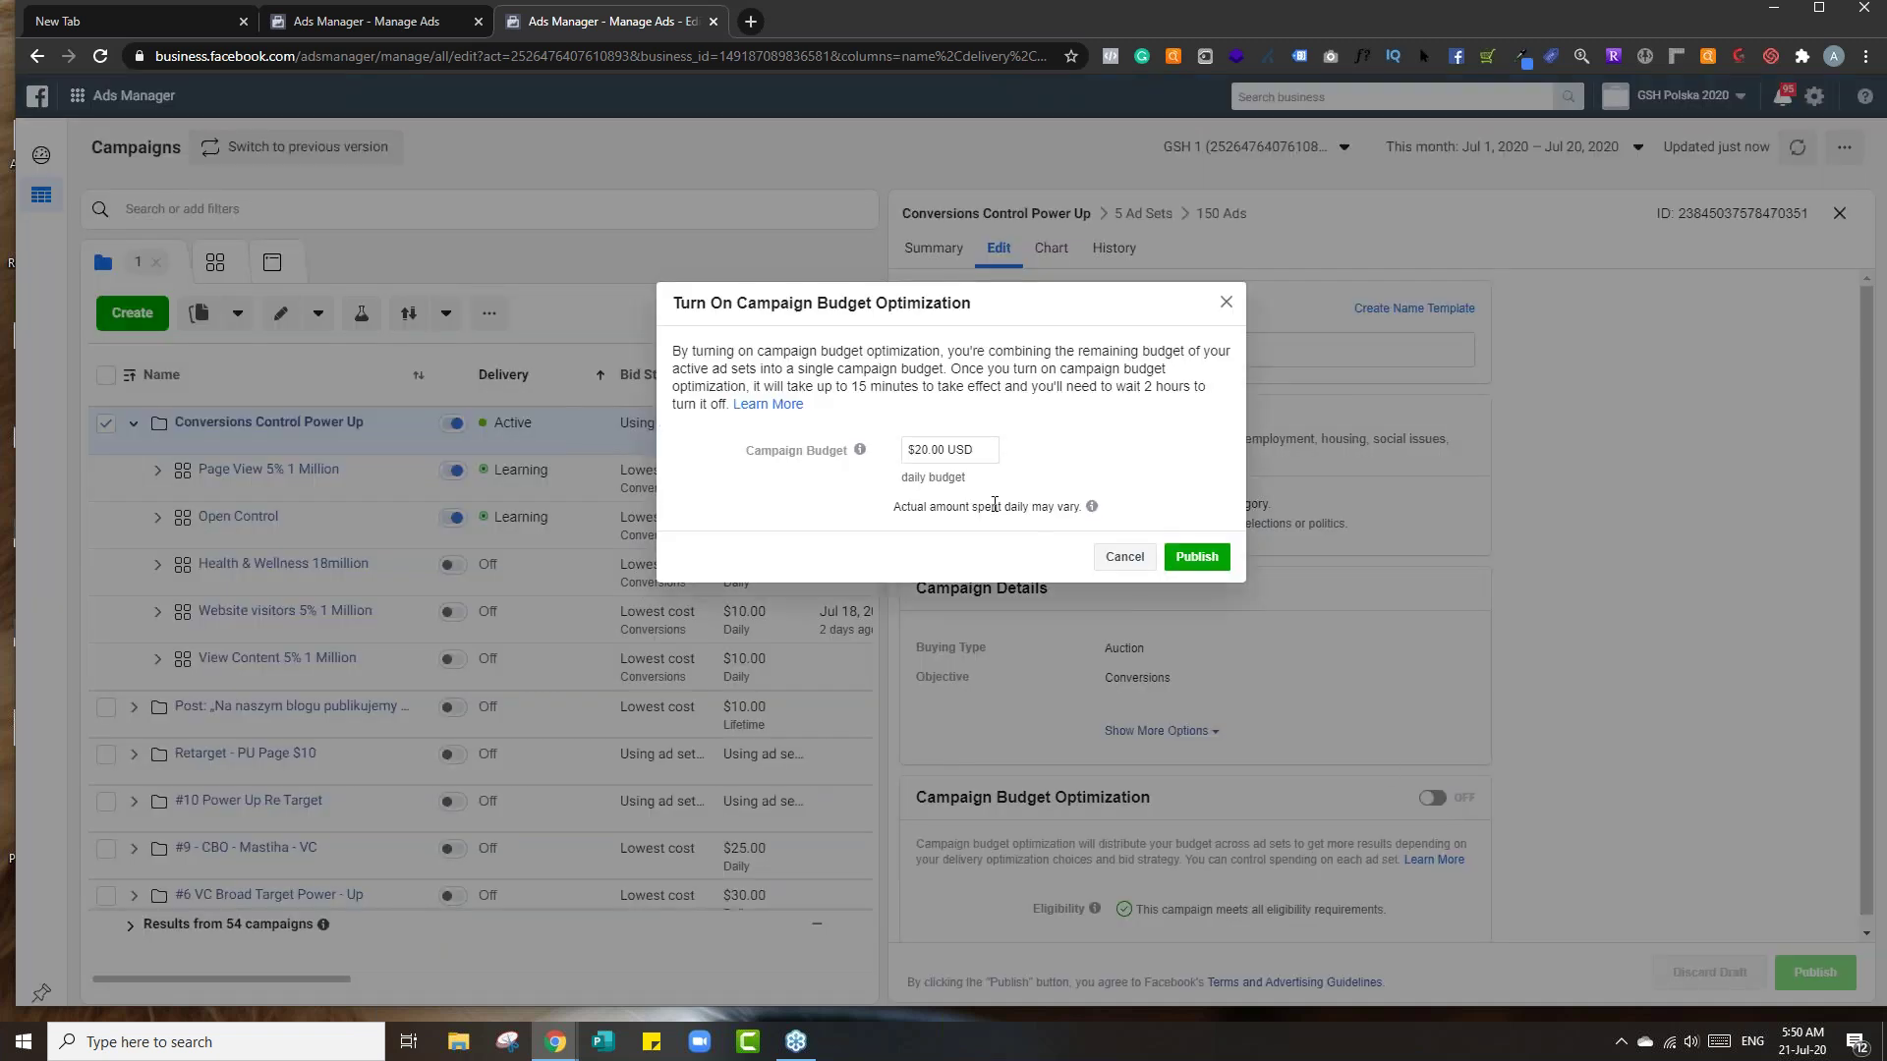
click(1189, 556)
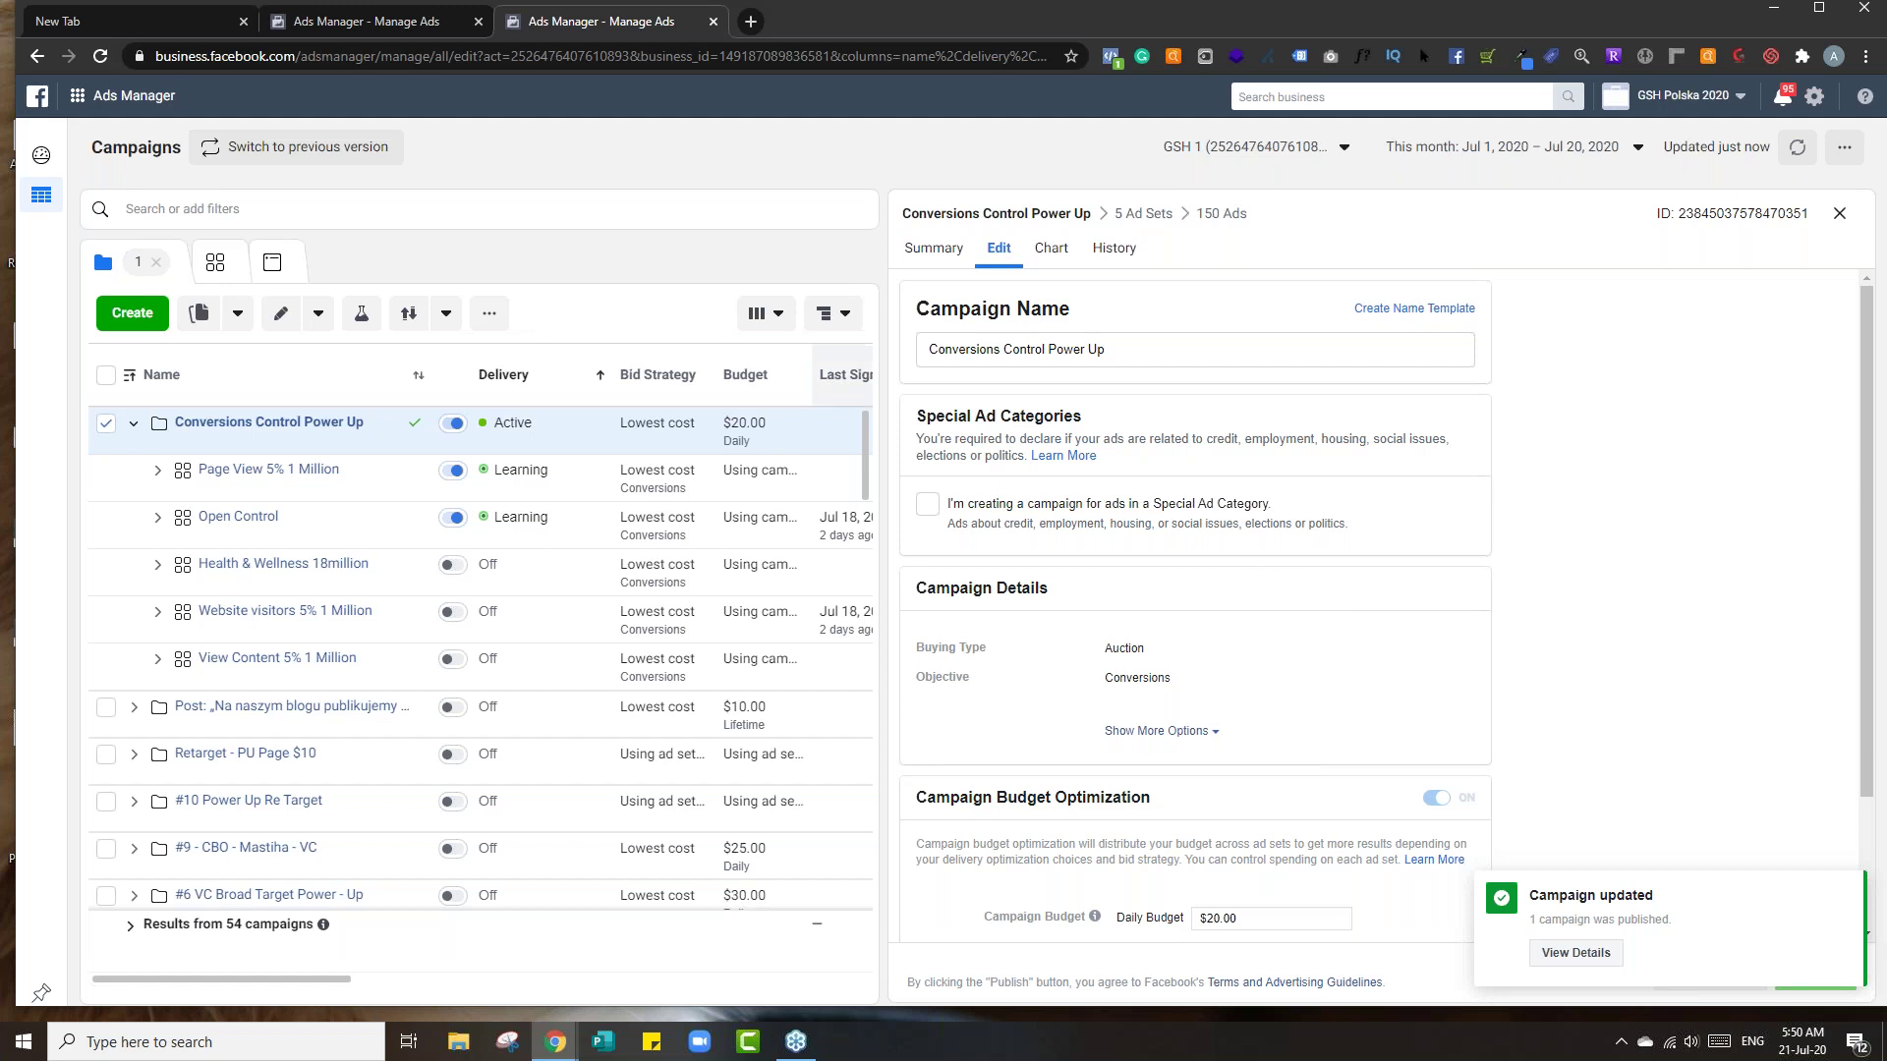
click(406, 24)
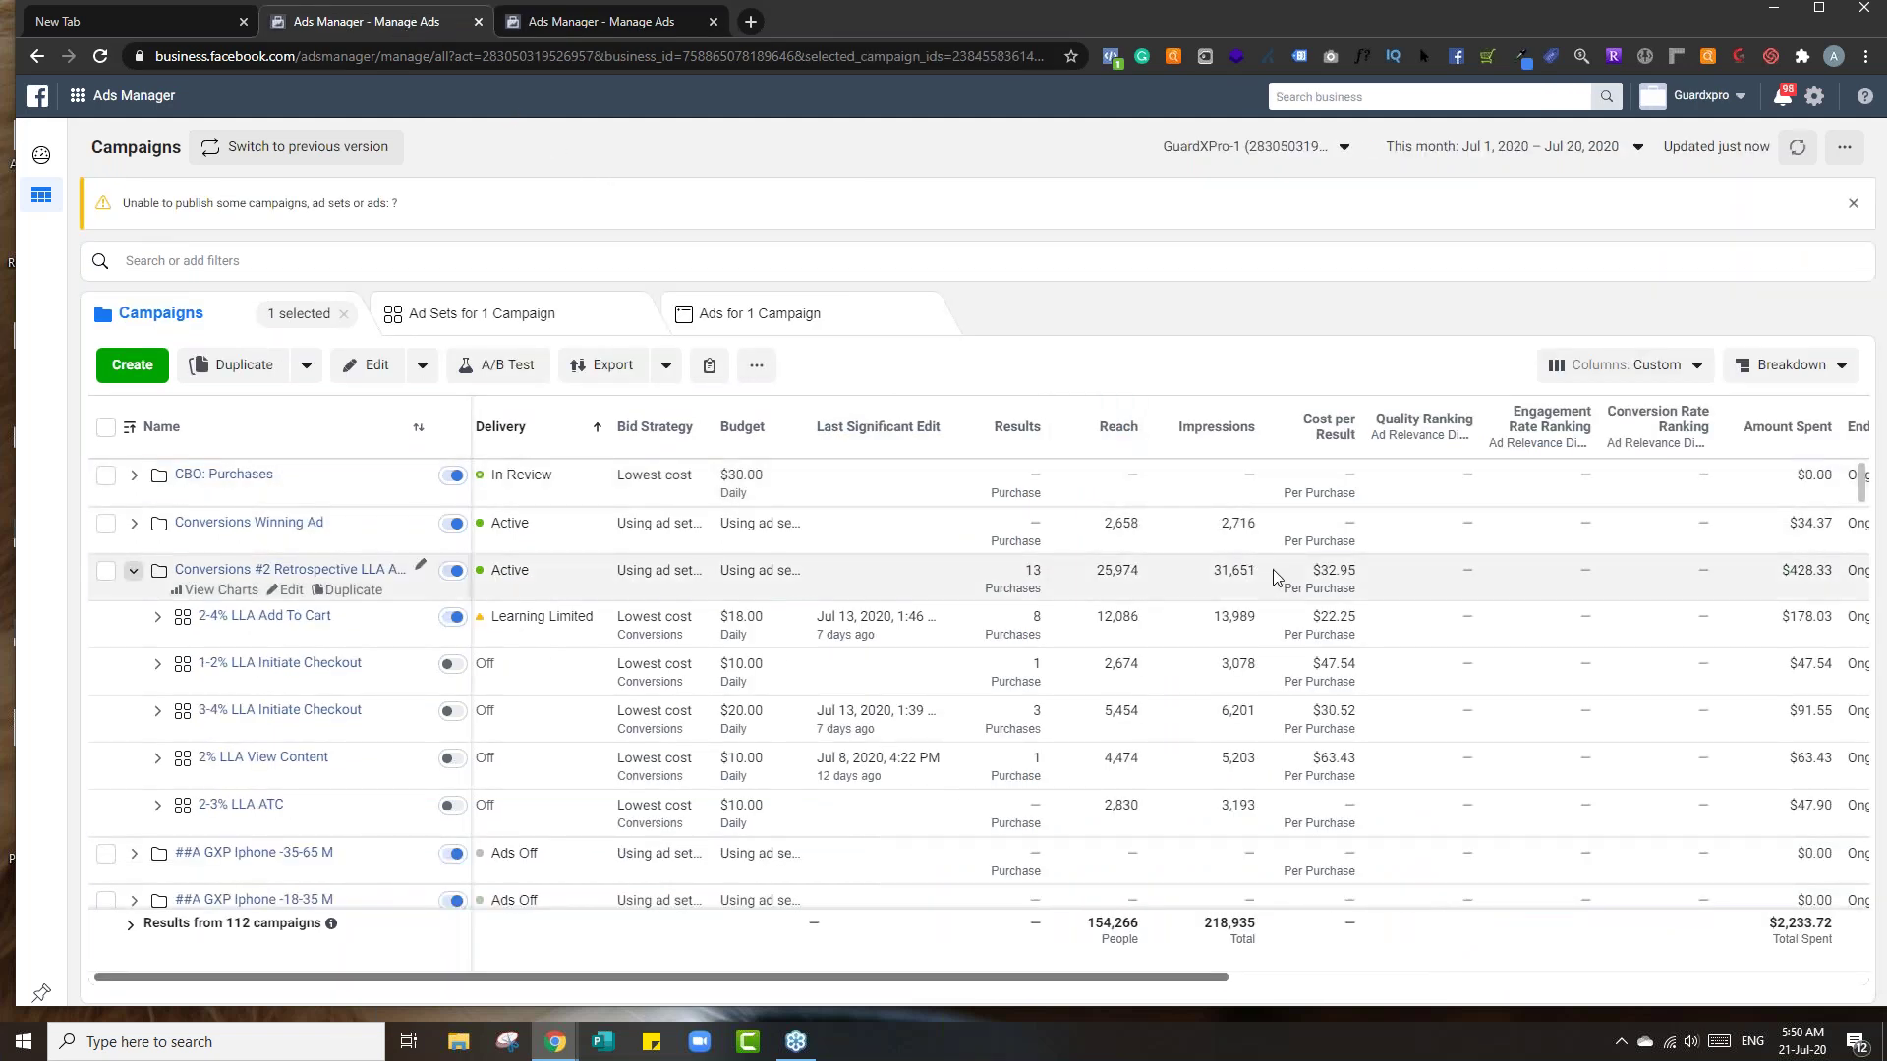